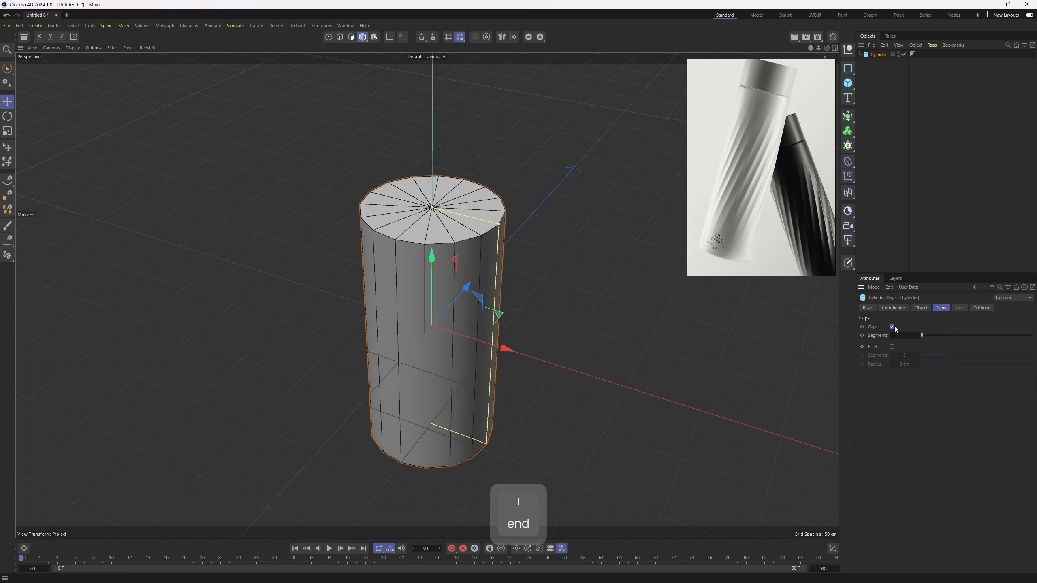
Turn off the cylinder's caps and set its rotation segments to 48.
{"action": "scroll", "coordinate": [473, 217], "scroll_direction": "up", "scroll_amount": 3}
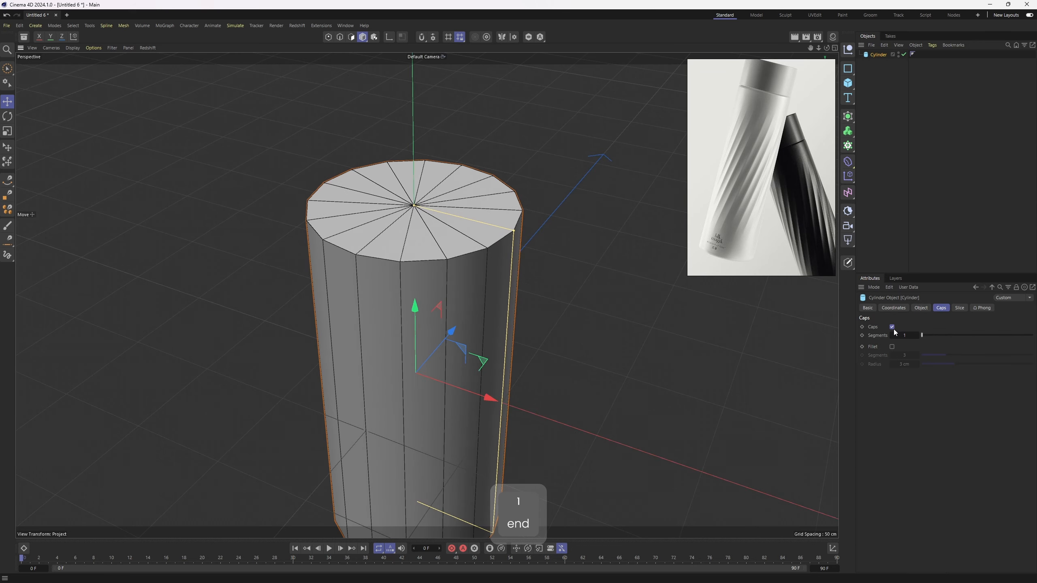
{"action": "left_click", "coordinate": [893, 327]}
{"action": "left_click", "coordinate": [922, 307]}
{"action": "scroll", "coordinate": [531, 294], "scroll_direction": "down", "scroll_amount": 2}
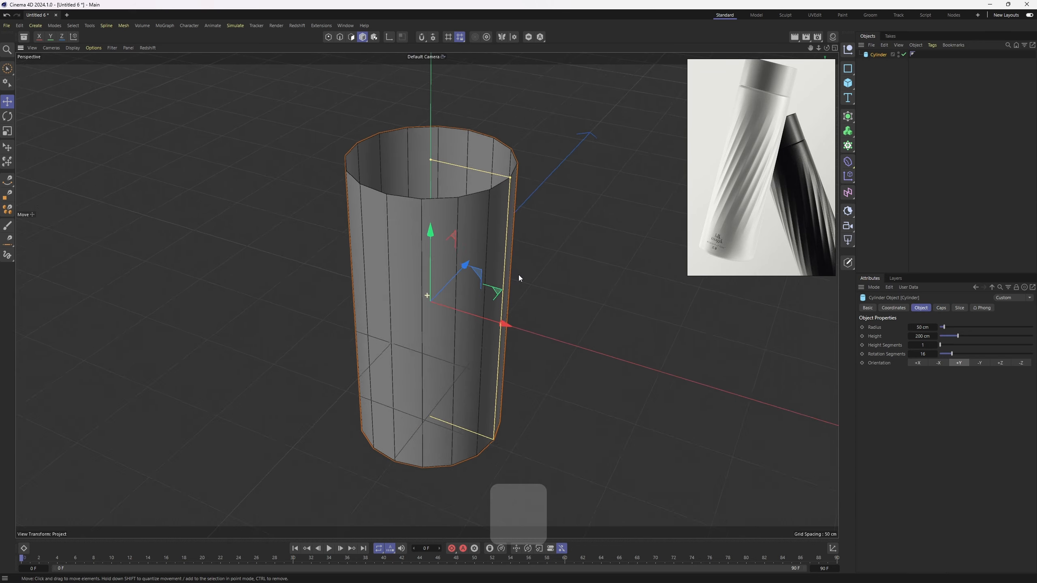
{"action": "left_click_drag", "start_coordinate": [519, 275], "coordinate": [528, 271], "text": "alt"}
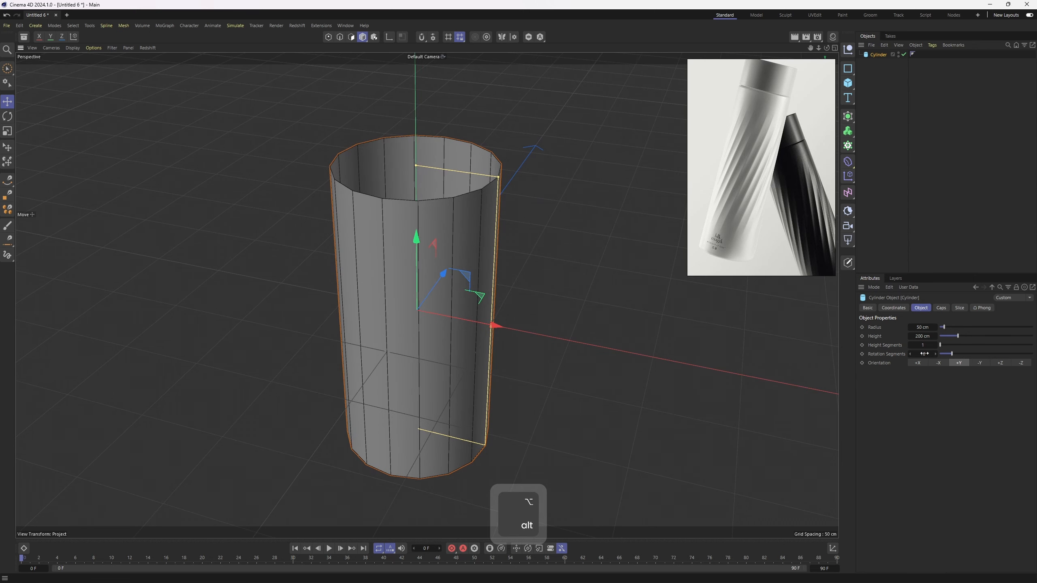
{"action": "left_click", "coordinate": [923, 353]}
{"action": "type", "text": "48"}
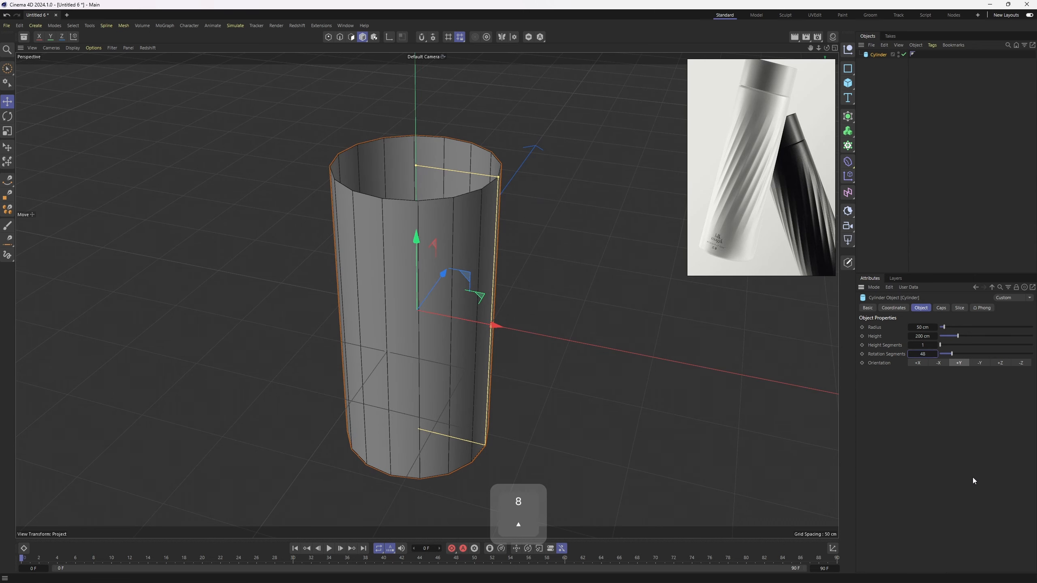
{"action": "key", "text": "Return"}
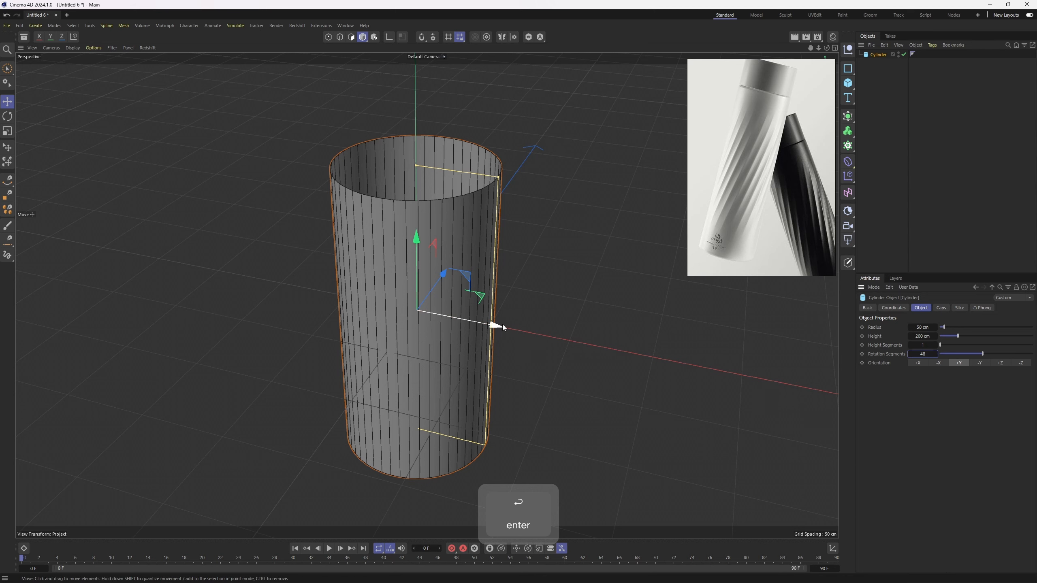
Convert the cylinder to an editable polygon object and select the edge loop of its top rim.
{"action": "key", "text": "c"}
{"action": "key", "text": "2"}
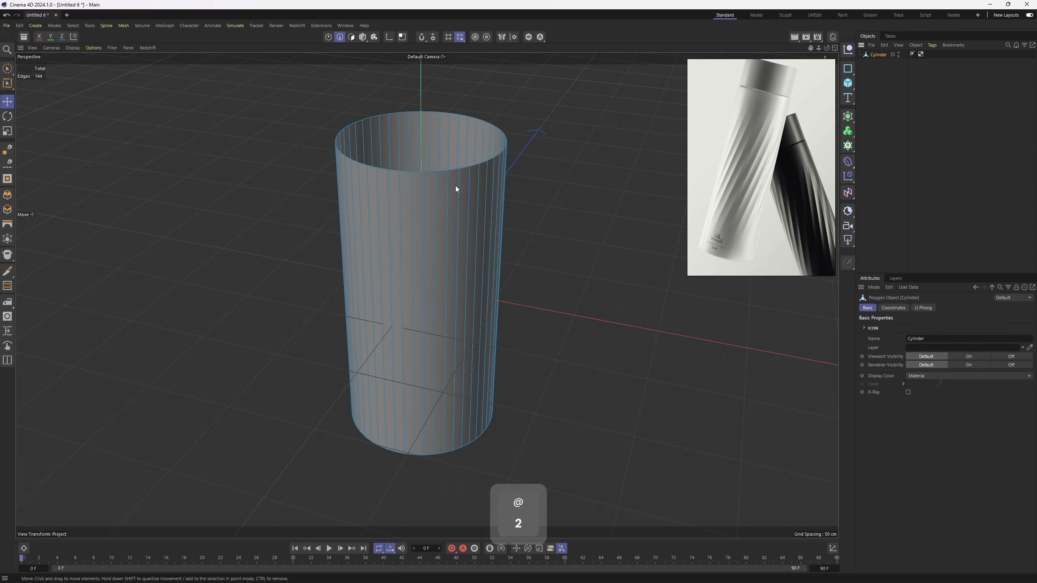
{"action": "middle_click_drag", "start_coordinate": [452, 144], "coordinate": [458, 205], "text": "alt"}
{"action": "scroll", "coordinate": [458, 204], "scroll_direction": "up", "scroll_amount": 3}
{"action": "left_click", "coordinate": [460, 244]}
{"action": "double_click", "coordinate": [460, 244]}
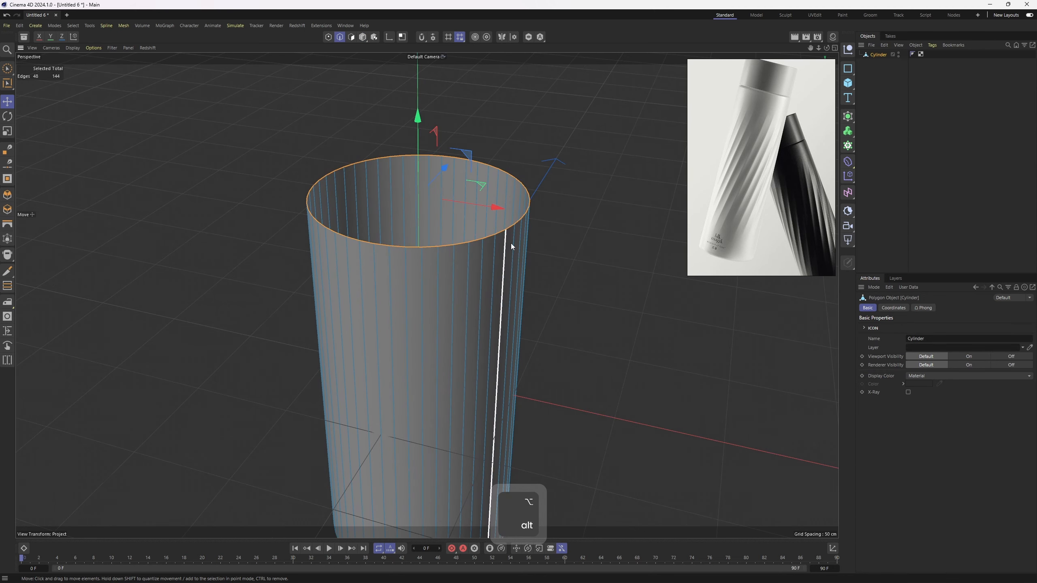
Extrude the top rim edge loop slightly inward by scaling, forming a narrow ring around the opening.
{"action": "key", "text": "t"}
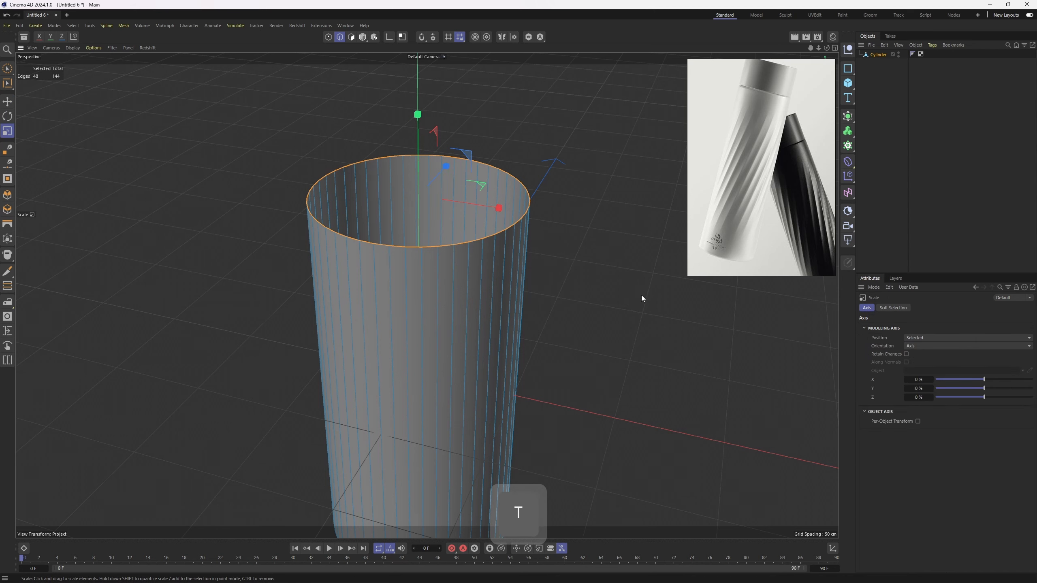
{"action": "left_click_drag", "start_coordinate": [459, 105], "coordinate": [455, 155], "text": "alt"}
{"action": "middle_click_drag", "start_coordinate": [514, 237], "coordinate": [500, 188], "text": "alt"}
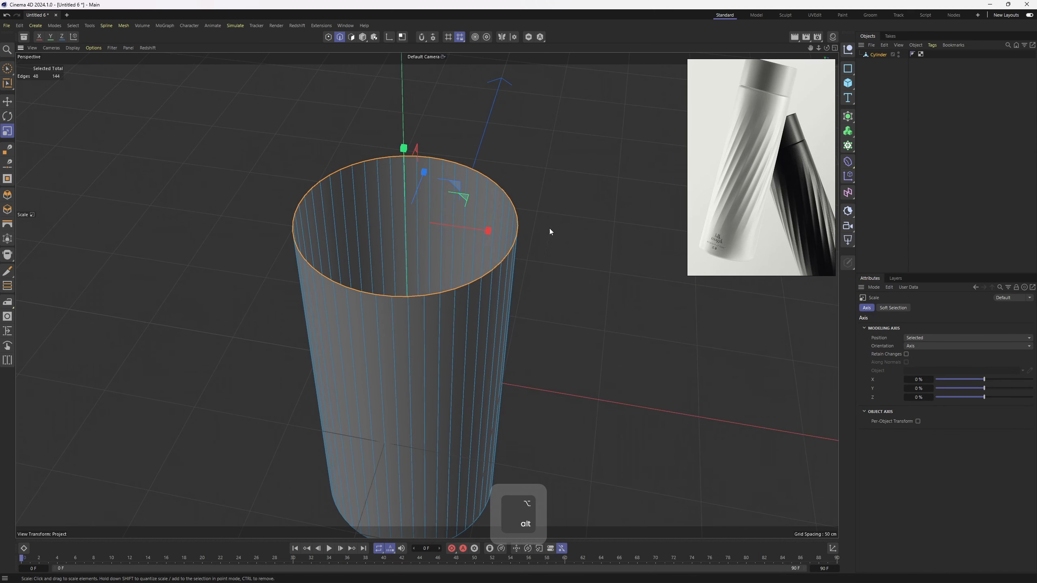
{"action": "left_click_drag", "start_coordinate": [709, 378], "coordinate": [540, 171], "text": "ctrl"}
Close the top opening with a Patch-type Close Polygon Hole fill and align its grid with a patch rotation of 2.
{"action": "right_click", "coordinate": [540, 171]}
{"action": "left_click", "coordinate": [569, 181]}
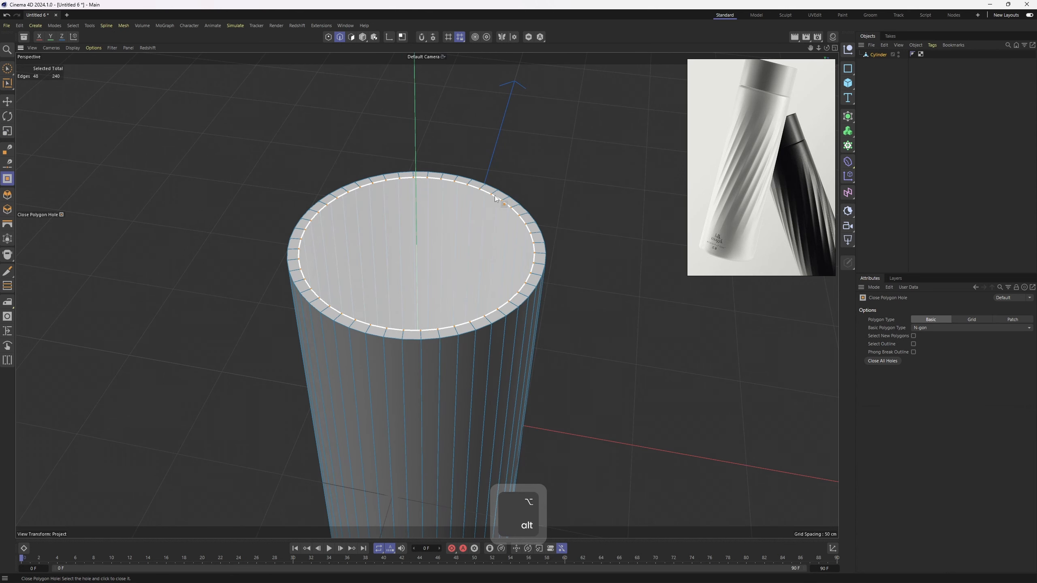
{"action": "left_click", "coordinate": [491, 194]}
{"action": "middle_click_drag", "start_coordinate": [496, 198], "coordinate": [545, 226], "text": "alt"}
{"action": "left_click_drag", "start_coordinate": [544, 225], "coordinate": [515, 283], "text": "alt"}
{"action": "left_click", "coordinate": [1013, 320]}
{"action": "middle_click", "coordinate": [514, 284]}
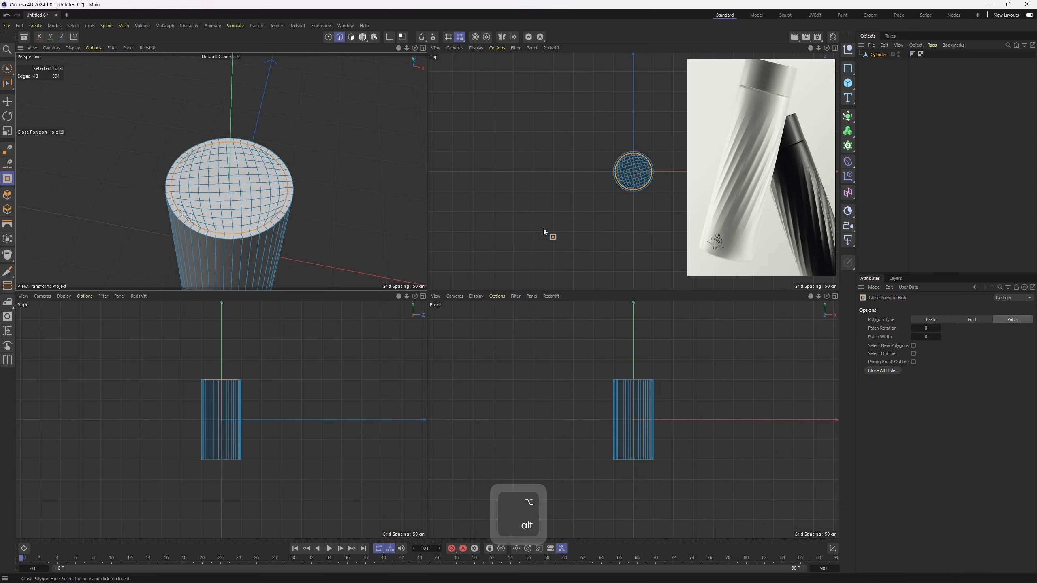
{"action": "middle_click", "coordinate": [619, 188]}
{"action": "scroll", "coordinate": [472, 274], "scroll_direction": "up", "scroll_amount": 5}
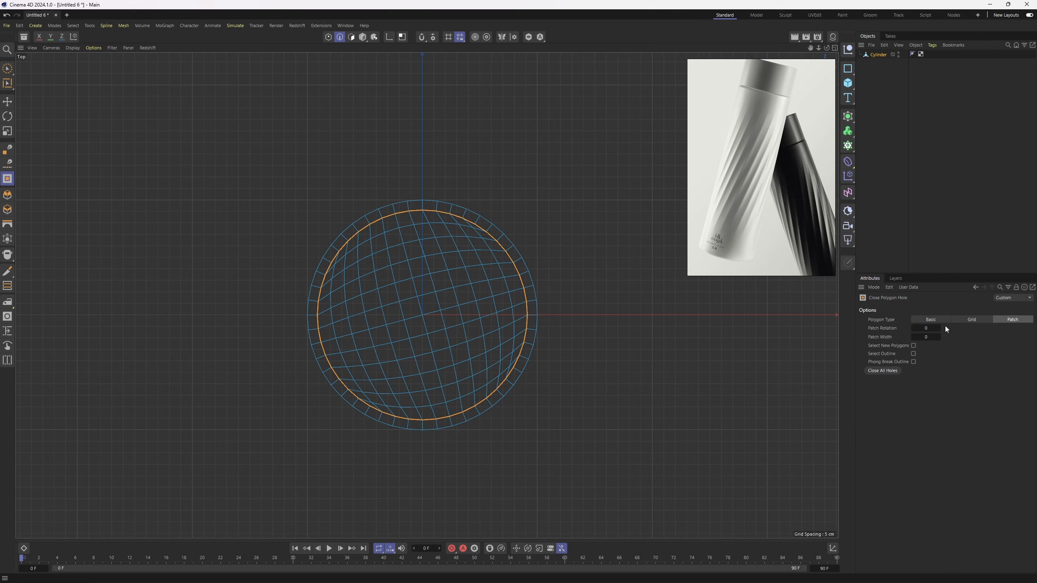
{"action": "key", "text": "e"}
{"action": "key", "text": "2"}
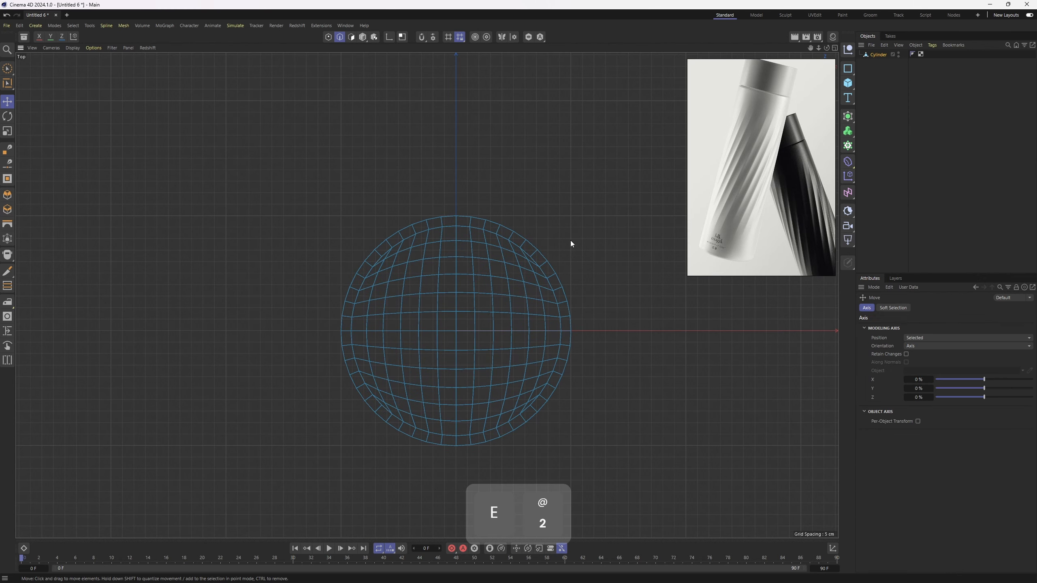
Select the vertical and horizontal central edge loops of the top cap to check the patch grid's alignment with the axes.
{"action": "double_click", "coordinate": [457, 284]}
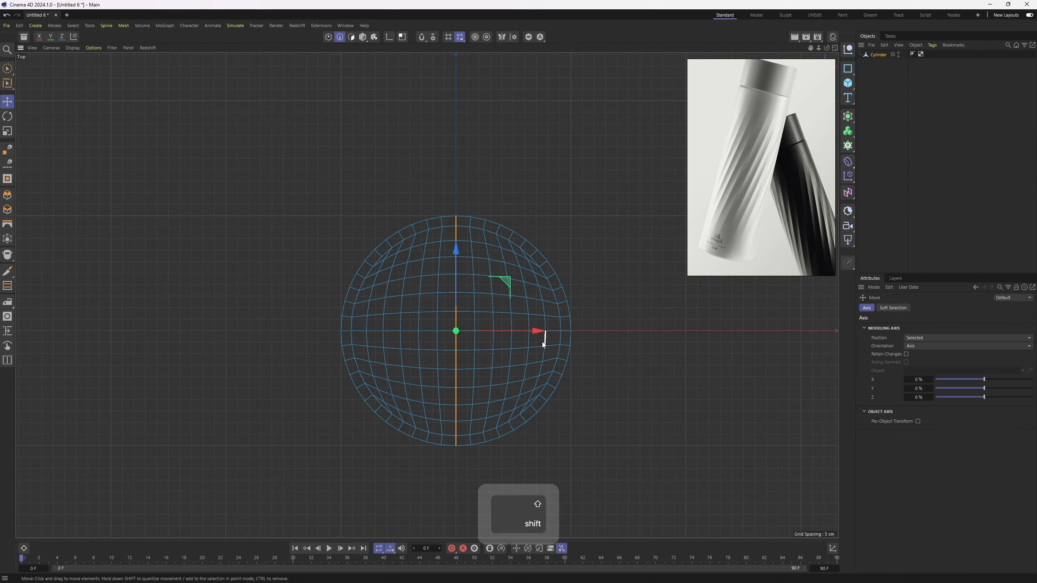
{"action": "scroll", "coordinate": [527, 328], "scroll_direction": "up", "scroll_amount": 4}
{"action": "left_click", "coordinate": [524, 337], "text": "shift"}
{"action": "double_click", "coordinate": [524, 338], "text": "shift"}
{"action": "scroll", "coordinate": [508, 323], "scroll_direction": "down", "scroll_amount": 4}
{"action": "middle_click_drag", "start_coordinate": [505, 319], "coordinate": [482, 369], "text": "alt"}
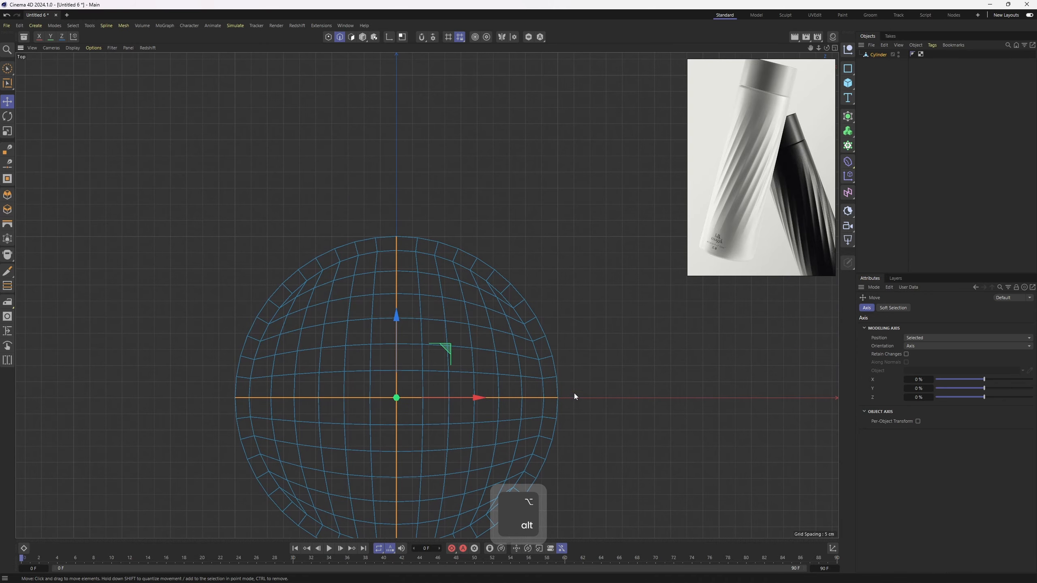
Select the edge loop of the cylinder's open bottom rim and extrude it slightly inward by scaling.
{"action": "middle_click", "coordinate": [271, 176]}
{"action": "left_click_drag", "start_coordinate": [269, 174], "coordinate": [377, 278], "text": "alt"}
{"action": "middle_click", "coordinate": [377, 278]}
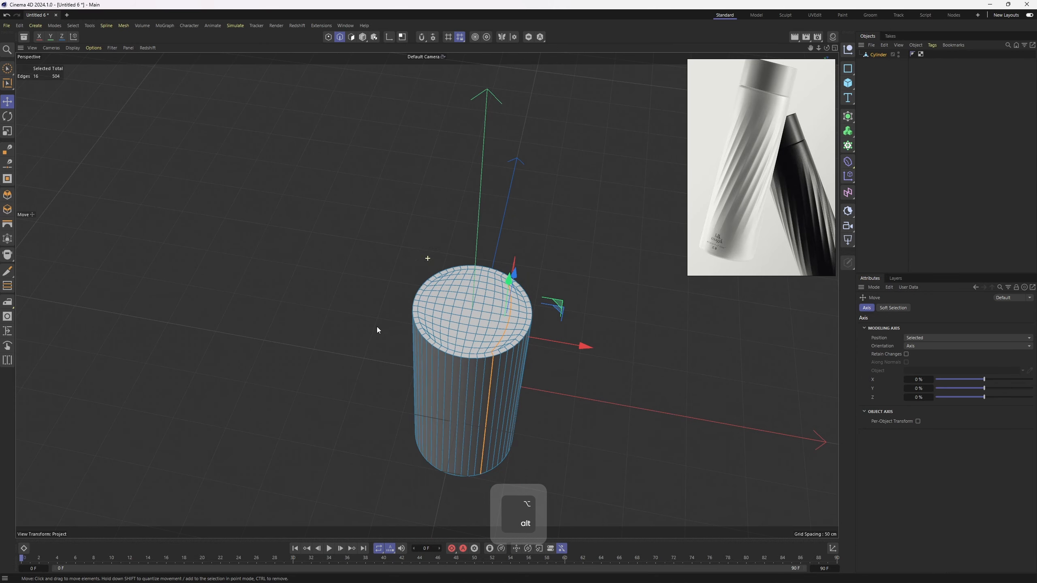
{"action": "left_click_drag", "start_coordinate": [377, 329], "coordinate": [467, 339], "text": "alt"}
{"action": "scroll", "coordinate": [467, 339], "scroll_direction": "up", "scroll_amount": 3}
{"action": "double_click", "coordinate": [439, 319]}
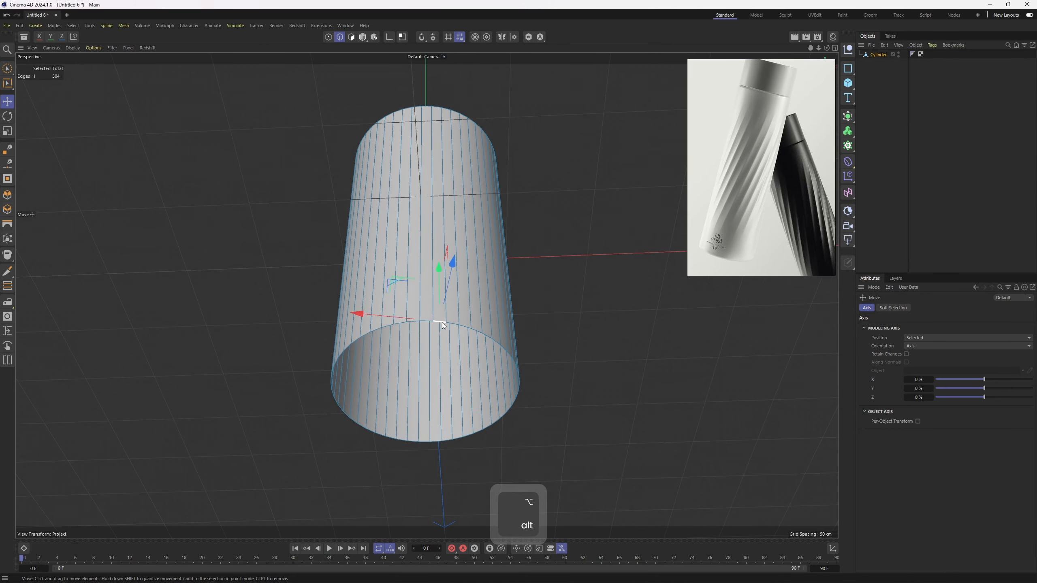
{"action": "scroll", "coordinate": [481, 341], "scroll_direction": "up", "scroll_amount": 5}
{"action": "key", "text": "t"}
{"action": "left_click_drag", "start_coordinate": [649, 384], "coordinate": [694, 406], "text": "ctrl"}
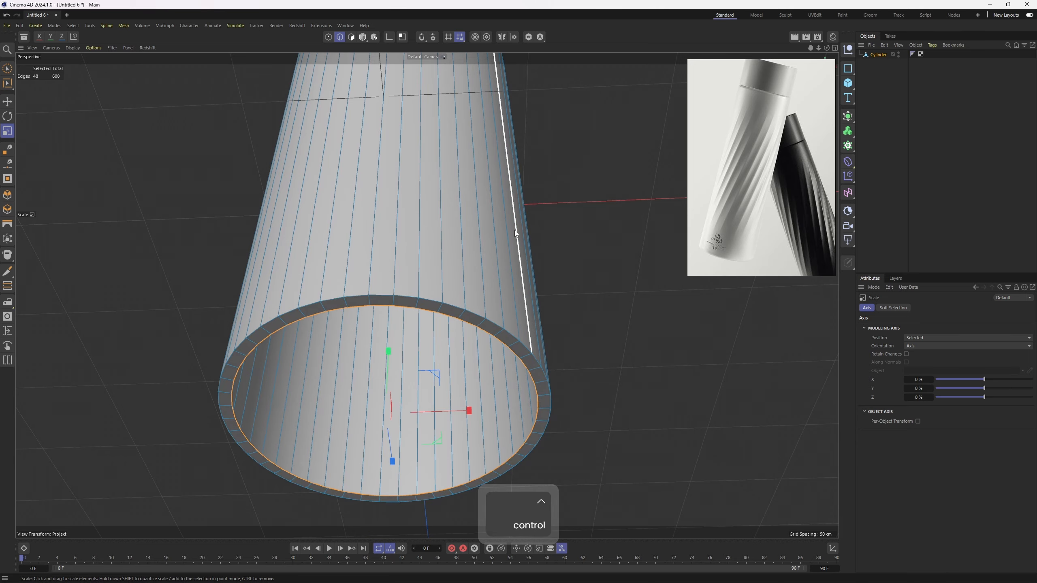
Close the bottom opening with a Patch-type Close Polygon Hole fill using a patch rotation of 1.
{"action": "right_click", "coordinate": [514, 142]}
{"action": "left_click", "coordinate": [558, 182]}
{"action": "left_click", "coordinate": [479, 325]}
{"action": "key", "text": "F2"}
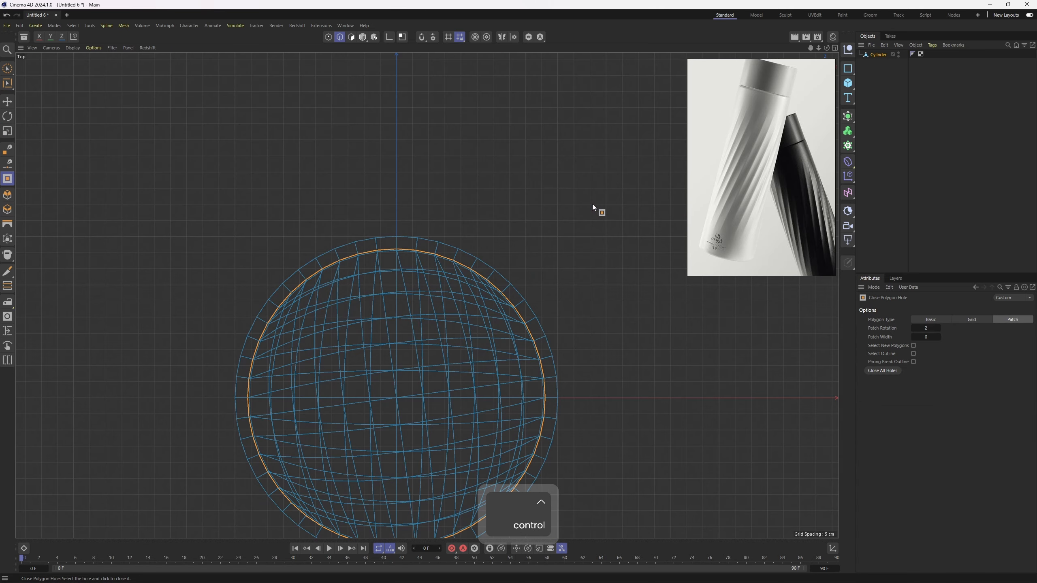
{"action": "left_click", "coordinate": [913, 328]}
{"action": "left_click", "coordinate": [912, 329]}
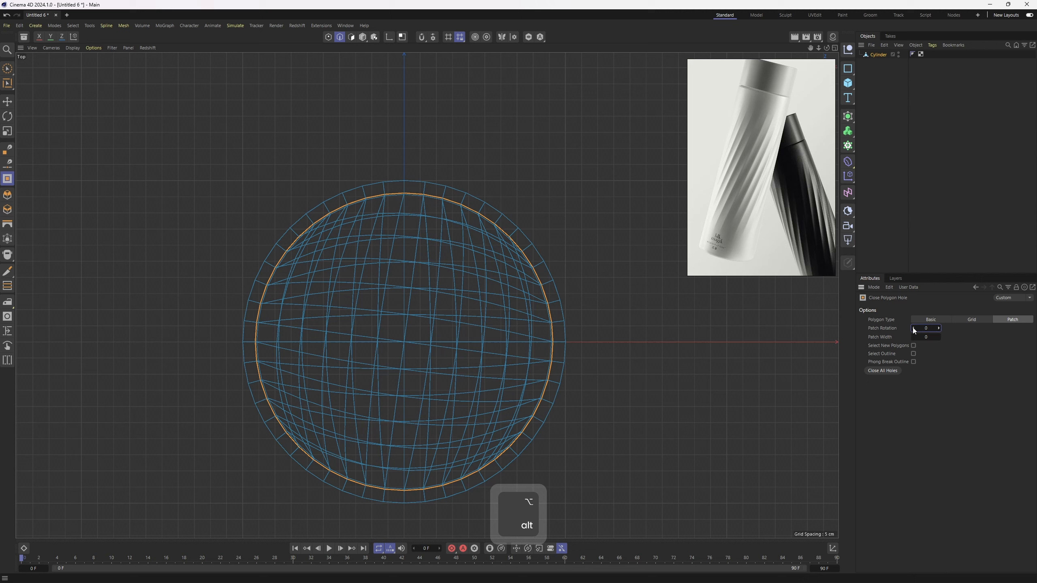
{"action": "left_click", "coordinate": [939, 328]}
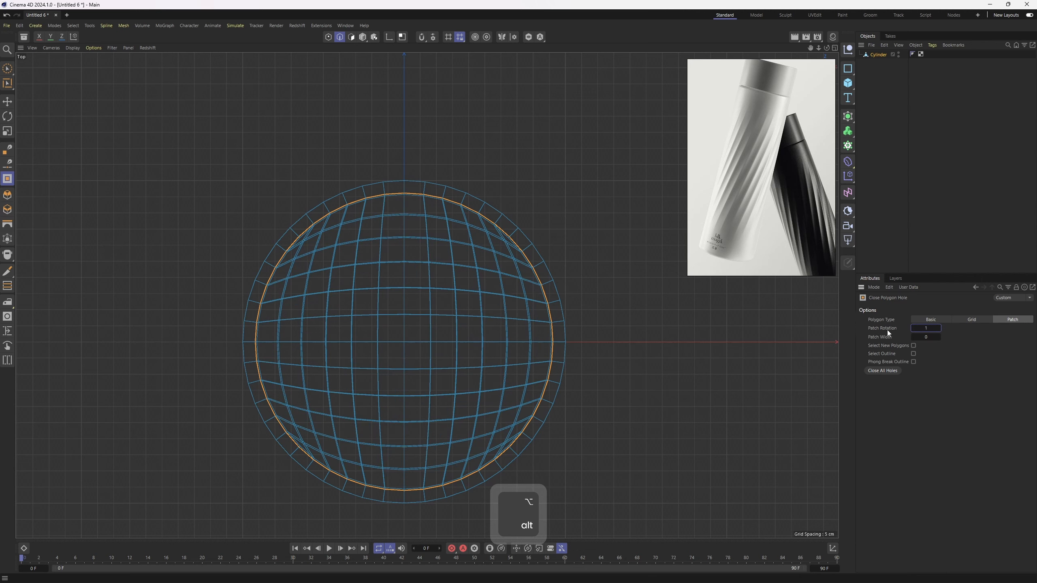
Put the cylinder under a Subdivision Surface generator.
{"action": "key", "text": "F1"}
{"action": "left_click_drag", "start_coordinate": [366, 204], "coordinate": [408, 192], "text": "alt"}
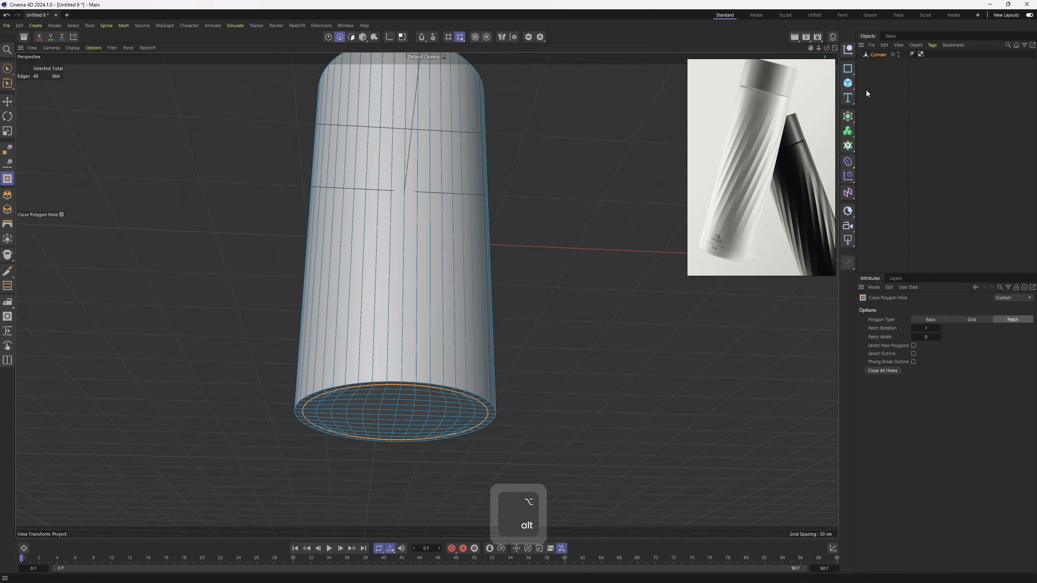
{"action": "left_click", "coordinate": [847, 116], "text": "alt"}
{"action": "left_click_drag", "start_coordinate": [499, 194], "coordinate": [500, 294], "text": "alt"}
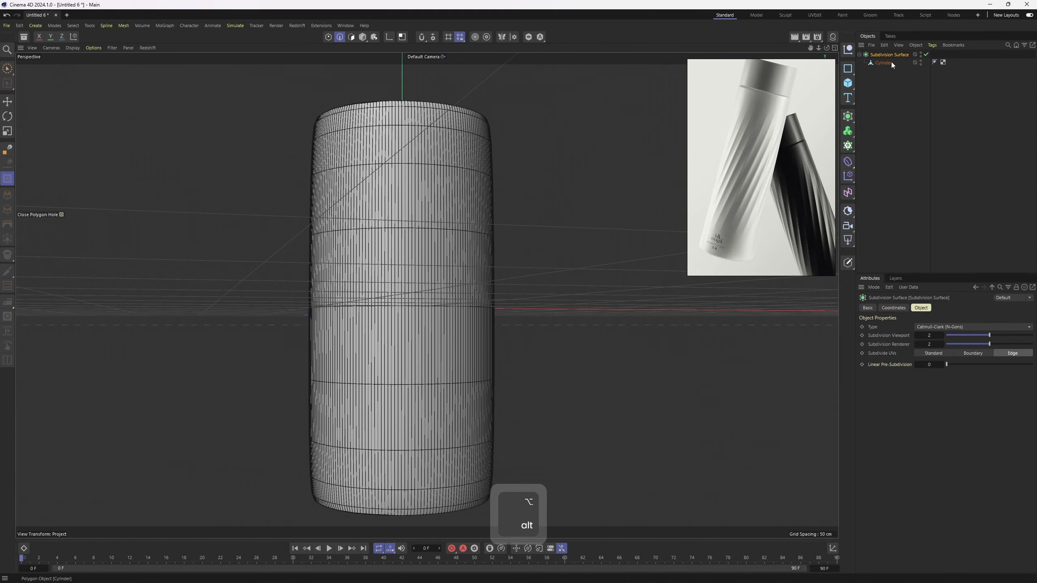
Cut a supporting edge loop around the cylinder just below its top rim, at an offset of about 97%.
{"action": "left_click", "coordinate": [882, 62]}
{"action": "left_click_drag", "start_coordinate": [487, 174], "coordinate": [536, 251], "text": "alt"}
{"action": "key", "text": "k"}
{"action": "key", "text": "l"}
{"action": "scroll", "coordinate": [508, 236], "scroll_direction": "up", "scroll_amount": 2}
{"action": "left_click", "coordinate": [517, 239]}
{"action": "scroll", "coordinate": [517, 240], "scroll_direction": "down", "scroll_amount": 5}
{"action": "middle_click_drag", "start_coordinate": [517, 240], "coordinate": [483, 166], "text": "alt"}
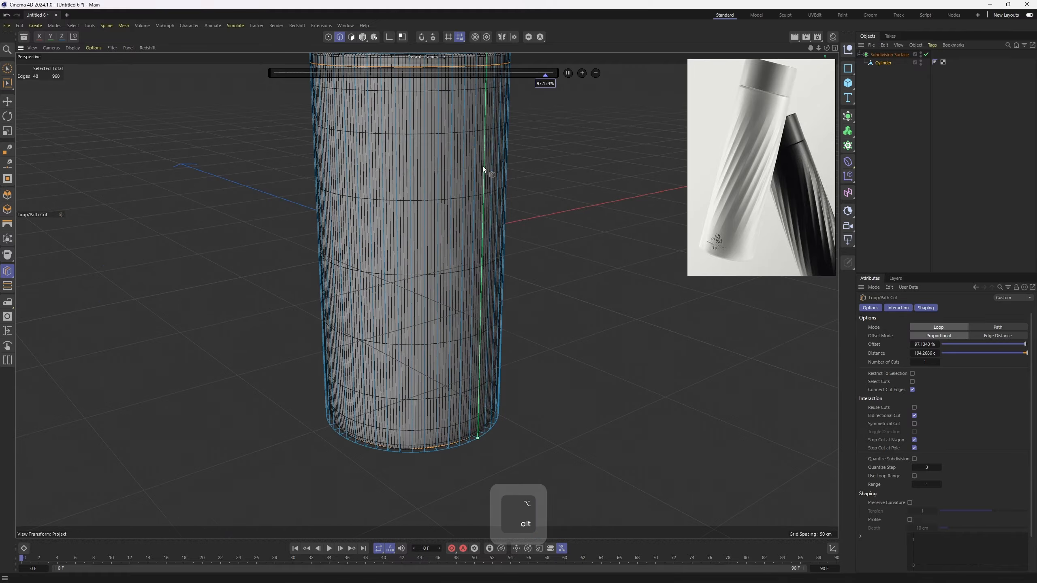
Cut a supporting edge loop just above the cylinder's bottom rim, at an offset of about 3%.
{"action": "left_click_drag", "start_coordinate": [493, 282], "coordinate": [514, 225], "text": "alt"}
{"action": "right_click_drag", "start_coordinate": [460, 315], "coordinate": [473, 242], "text": "alt"}
{"action": "left_click", "coordinate": [528, 349]}
{"action": "left_click_drag", "start_coordinate": [473, 242], "coordinate": [492, 377], "text": "alt"}
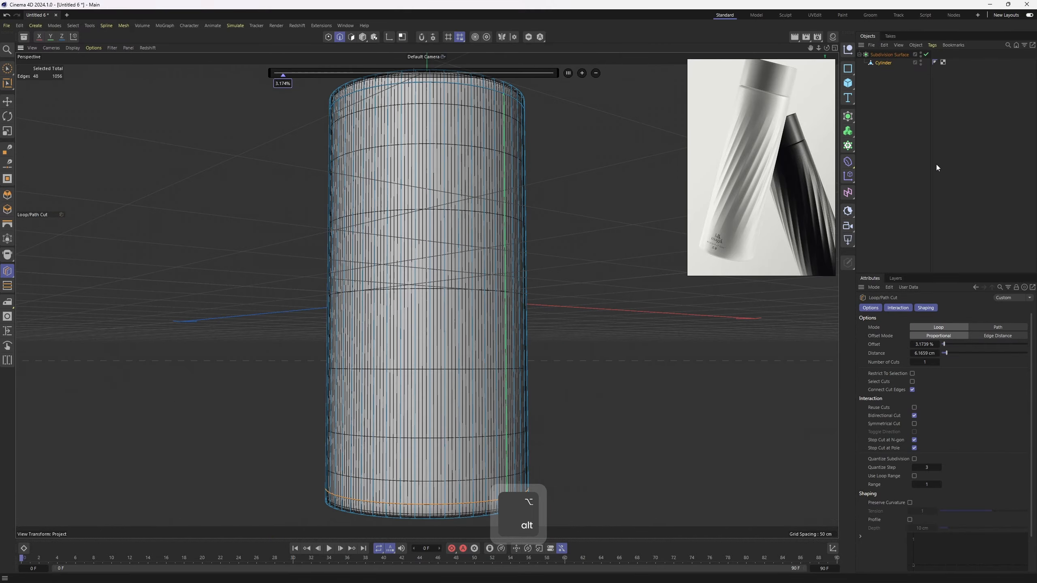
Switch the viewport to Gouraud shading without lines and inspect the rounded edges of the subdivided cylinder.
{"action": "right_click_drag", "start_coordinate": [593, 217], "coordinate": [487, 257], "text": "alt"}
{"action": "key", "text": "n"}
{"action": "key", "text": "a"}
{"action": "mouse_move", "coordinate": [518, 276]}
{"action": "left_mouse_down", "text": "alt"}
{"action": "mouse_move", "coordinate": [480, 244]}
{"action": "mouse_move", "coordinate": [501, 214]}
{"action": "left_mouse_up", "text": "alt"}
{"action": "left_click_drag", "start_coordinate": [453, 259], "coordinate": [482, 213], "text": "alt"}
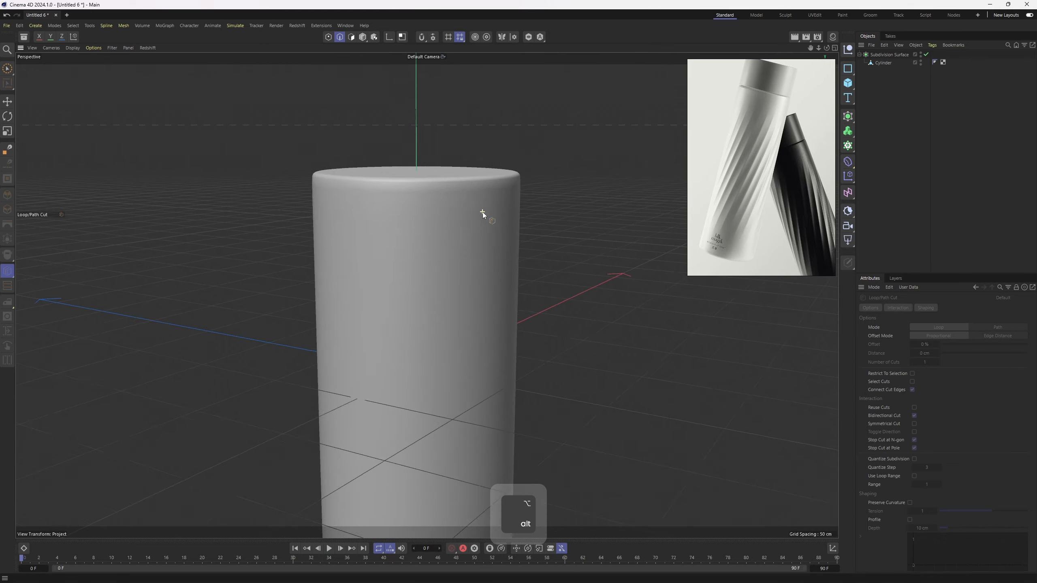
{"action": "right_click_drag", "start_coordinate": [483, 212], "coordinate": [487, 212], "text": "alt"}
Disable the Subdivision Surface and cut two edge loops around the body, at about 85% near the top and close to the base.
{"action": "key", "text": "ctrl+z"}
{"action": "key", "text": "q"}
{"action": "left_click_drag", "start_coordinate": [472, 190], "coordinate": [484, 221], "text": "alt"}
{"action": "key", "text": "k"}
{"action": "key", "text": "l"}
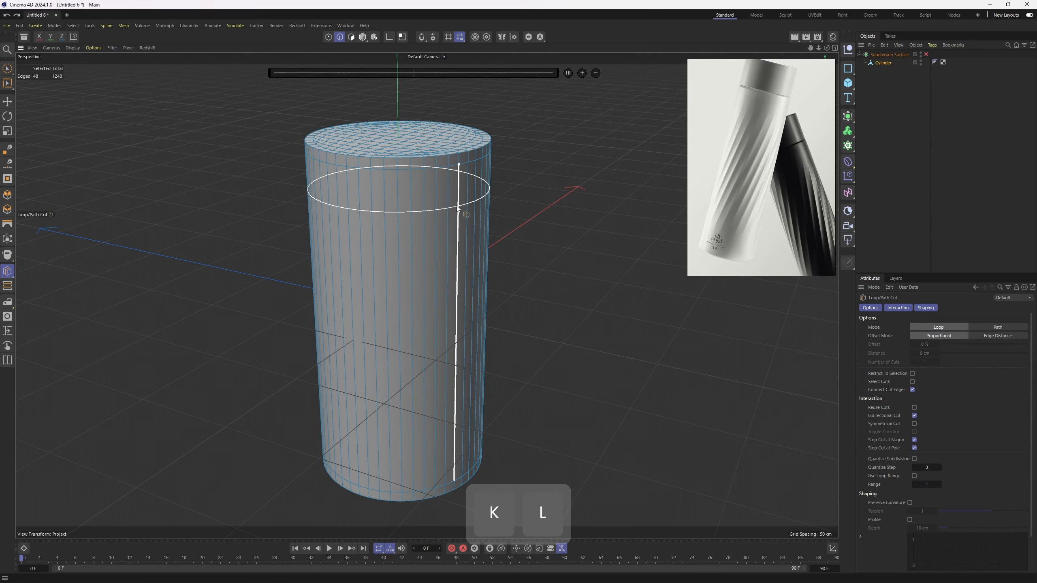
{"action": "left_click", "coordinate": [464, 220]}
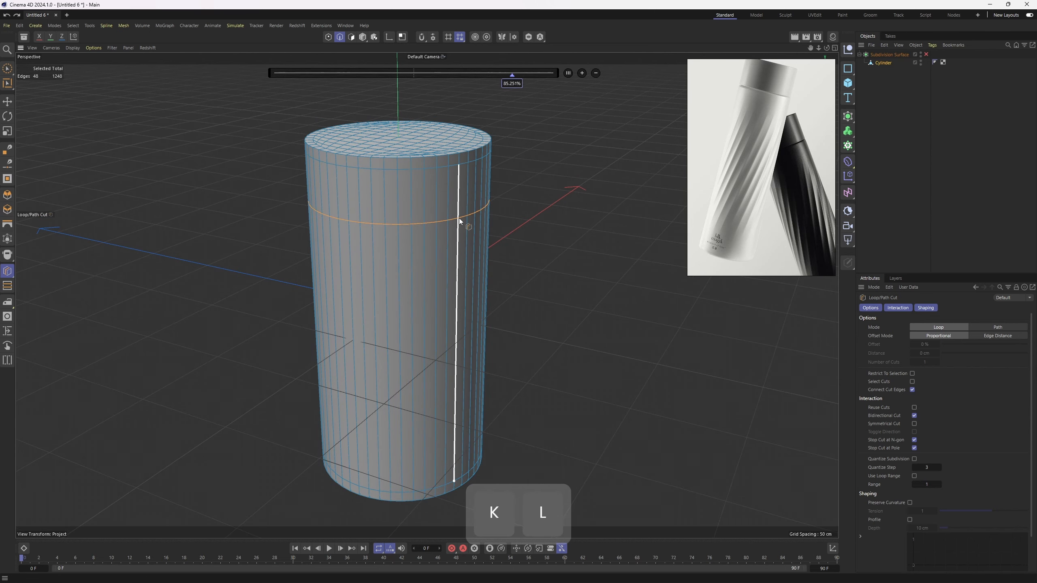
{"action": "left_click", "coordinate": [459, 443]}
Select the polygon loops of the upper and lower bands to check the plain sections at both ends.
{"action": "key", "text": "3"}
{"action": "key", "text": "u"}
{"action": "key", "text": "l"}
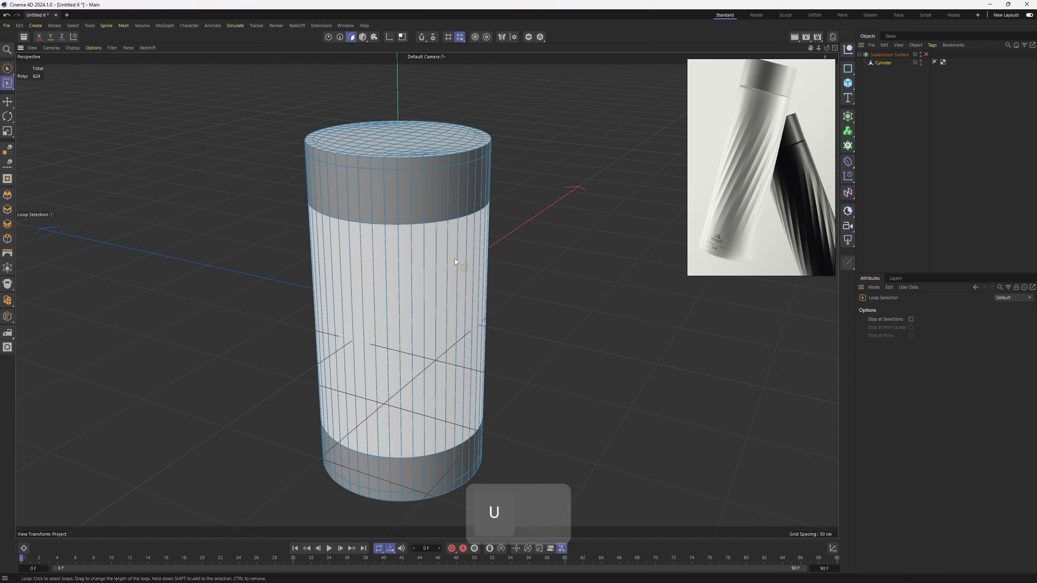
{"action": "left_click", "coordinate": [441, 194]}
{"action": "left_click", "coordinate": [465, 442], "text": "shift"}
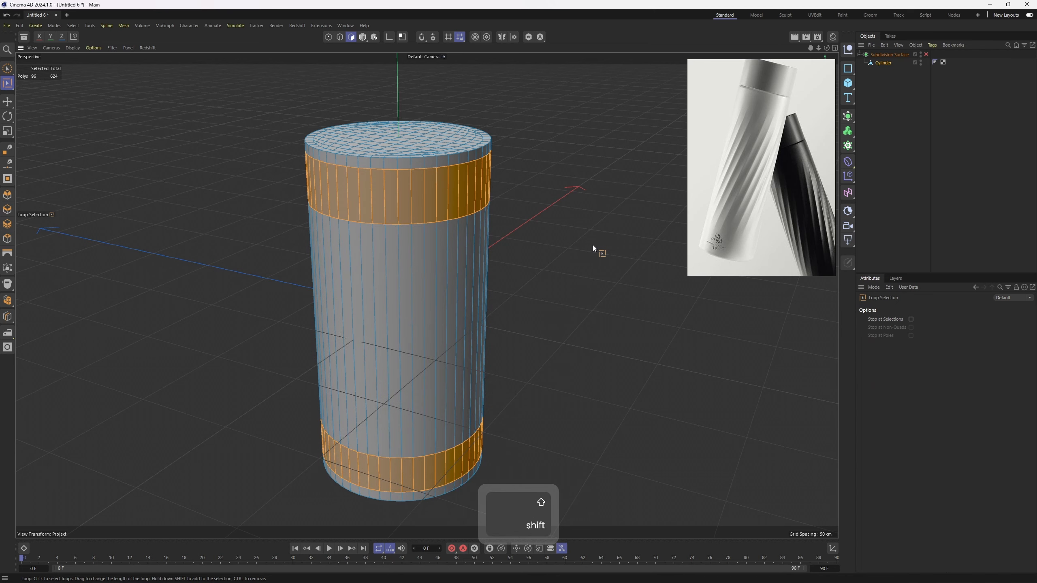
Cut two more edge loops inside the middle section, at about 93% near its upper border and just above its lower border.
{"action": "key", "text": "2"}
{"action": "key", "text": "k"}
{"action": "key", "text": "l"}
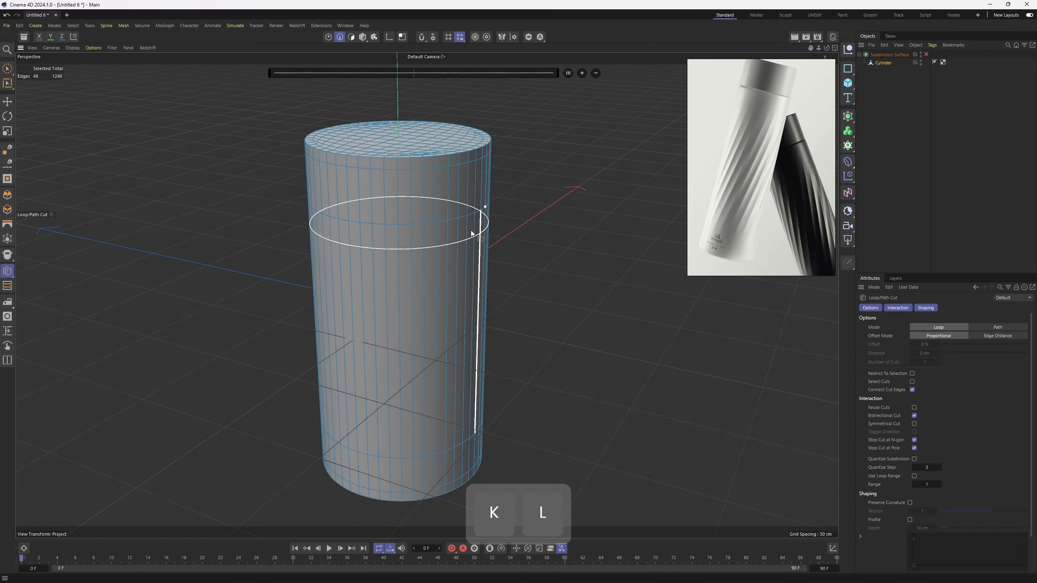
{"action": "scroll", "coordinate": [471, 232], "scroll_direction": "up", "scroll_amount": 3}
{"action": "left_click", "coordinate": [449, 241]}
{"action": "middle_click_drag", "start_coordinate": [449, 241], "coordinate": [408, 117], "text": "alt"}
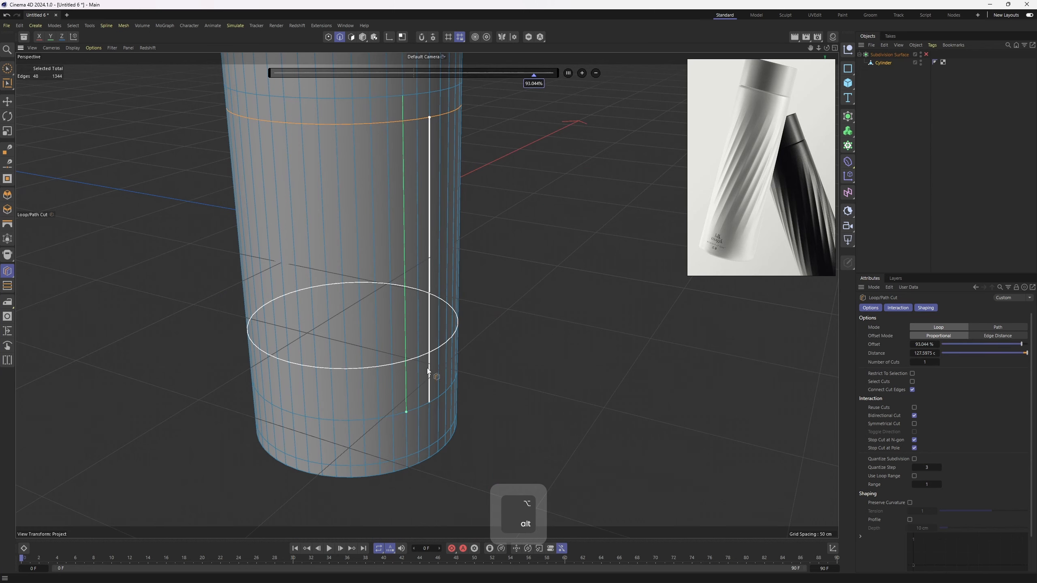
{"action": "left_click", "coordinate": [404, 396]}
Select four alternate vertical edges of the middle section, skipping one edge between each.
{"action": "left_click_drag", "start_coordinate": [423, 354], "coordinate": [384, 310], "text": "alt"}
{"action": "key", "text": "e"}
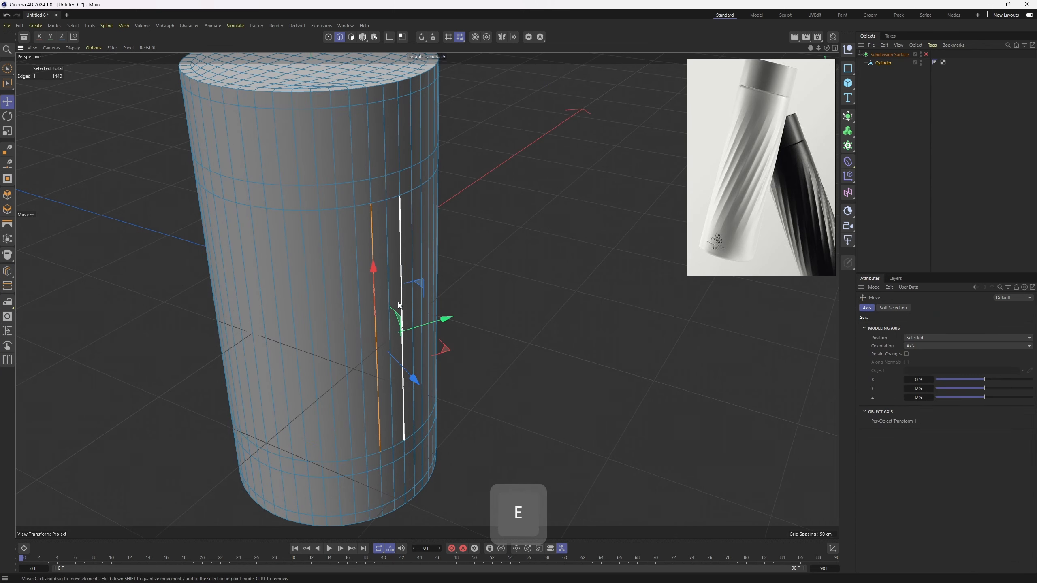
{"action": "left_click", "coordinate": [400, 282], "text": "shift"}
{"action": "left_click_drag", "start_coordinate": [428, 252], "coordinate": [416, 261], "text": "alt"}
{"action": "left_click", "coordinate": [418, 246], "text": "shift"}
{"action": "left_click", "coordinate": [440, 234], "text": "shift"}
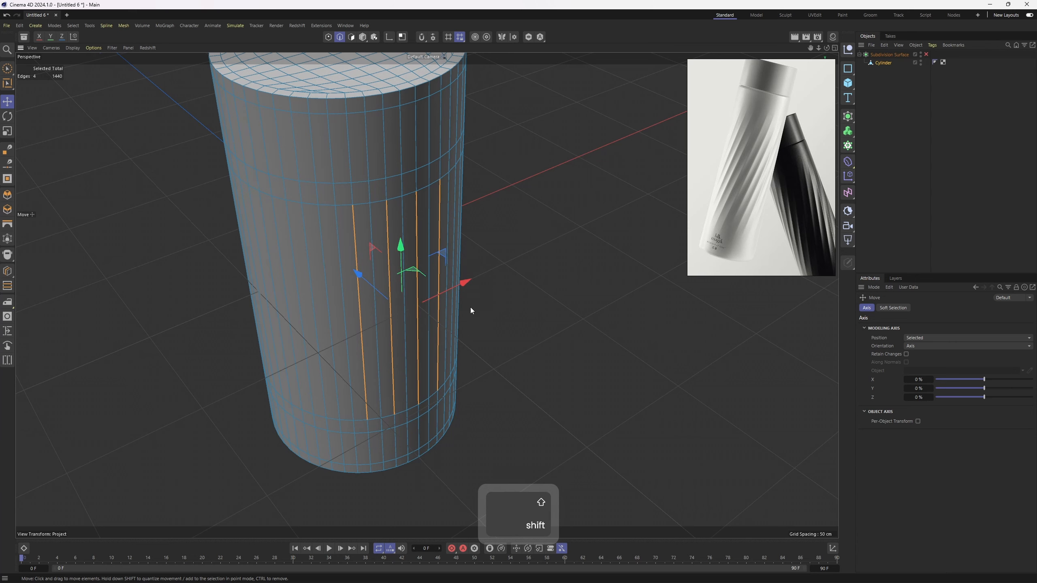
Try scaling the four selected vertical edges, and undo the scaling.
{"action": "key", "text": "t"}
{"action": "left_click_drag", "start_coordinate": [613, 468], "coordinate": [581, 454]}
{"action": "key", "text": "ctrl+z"}
{"action": "scroll", "coordinate": [376, 233], "scroll_direction": "up", "scroll_amount": 2}
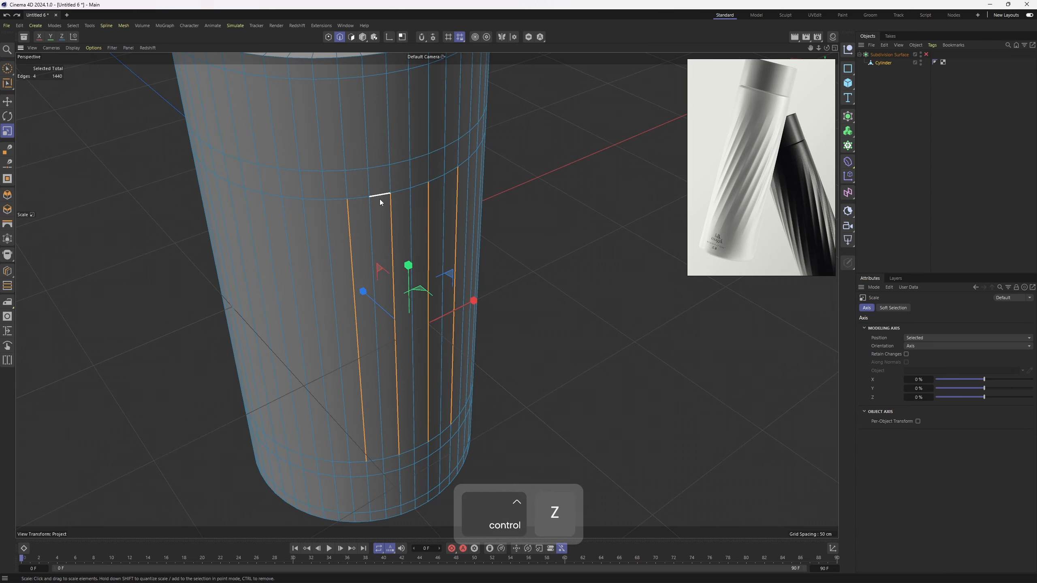
{"action": "double_click", "coordinate": [380, 200]}
{"action": "scroll", "coordinate": [380, 199], "scroll_direction": "down", "scroll_amount": 3}
{"action": "key", "text": "3"}
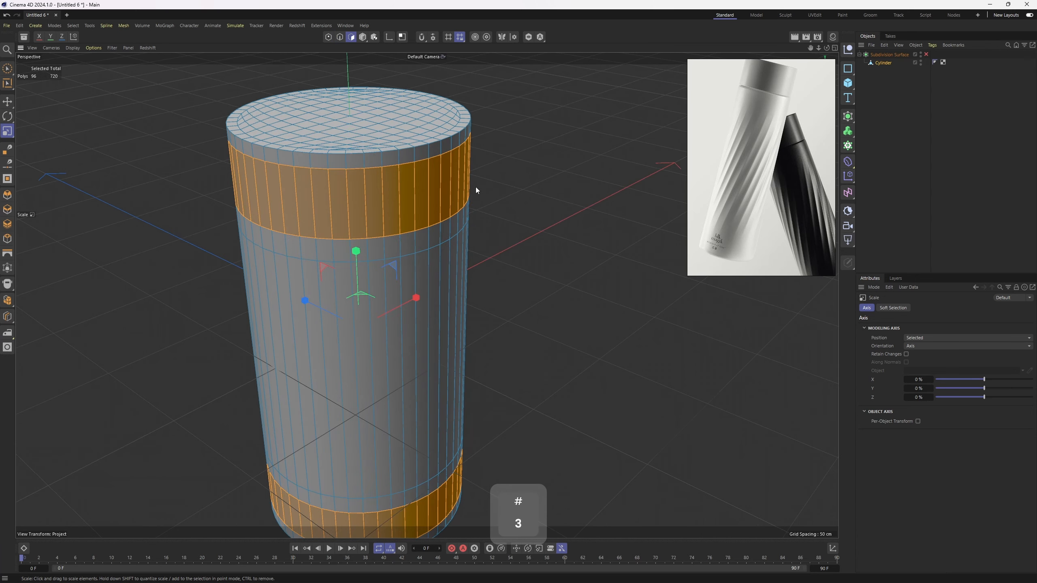
{"action": "left_click_drag", "start_coordinate": [343, 185], "coordinate": [421, 240], "text": "alt"}
{"action": "scroll", "coordinate": [432, 253], "scroll_direction": "up", "scroll_amount": 1}
Select every second vertical edge of the middle section all the way around the cylinder, 24 edges in total.
{"action": "key", "text": "2"}
{"action": "key", "text": "e"}
{"action": "scroll", "coordinate": [417, 282], "scroll_direction": "up", "scroll_amount": 3}
{"action": "left_click", "coordinate": [387, 311]}
{"action": "left_click_drag", "start_coordinate": [427, 296], "coordinate": [360, 308], "text": "alt"}
{"action": "left_click", "coordinate": [375, 304], "text": "shift"}
{"action": "left_click", "coordinate": [414, 299], "text": "shift"}
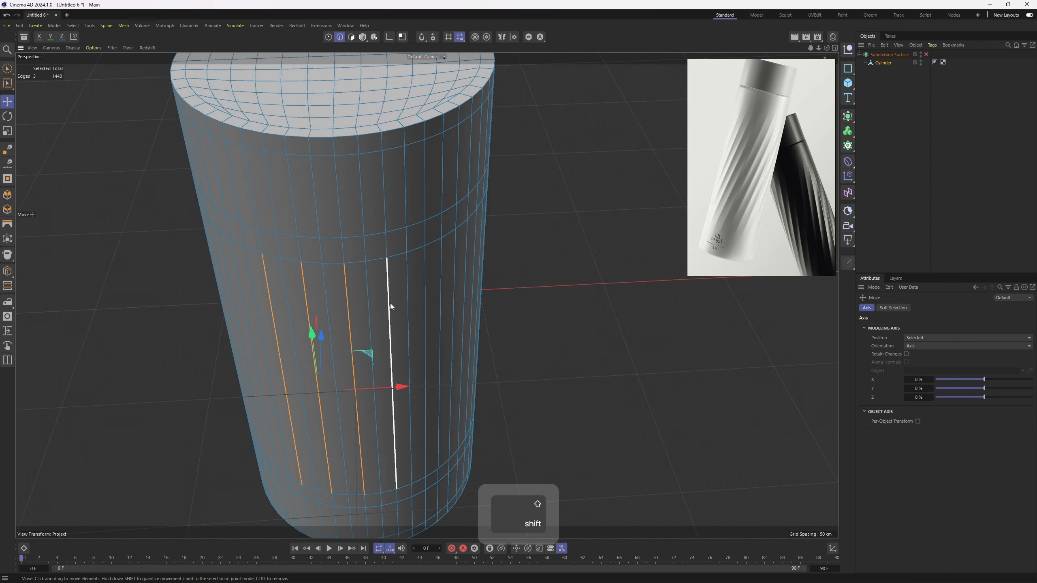
{"action": "left_click", "coordinate": [390, 303], "text": "shift"}
{"action": "left_click", "coordinate": [427, 295], "text": "shift"}
{"action": "left_click_drag", "start_coordinate": [467, 288], "coordinate": [353, 297], "text": "alt"}
{"action": "left_click", "coordinate": [347, 293], "text": "shift"}
{"action": "left_click_drag", "start_coordinate": [417, 277], "coordinate": [338, 291], "text": "alt"}
{"action": "left_click", "coordinate": [366, 265], "text": "shift"}
{"action": "left_click", "coordinate": [364, 279], "text": "shift"}
{"action": "left_click", "coordinate": [347, 286], "text": "shift"}
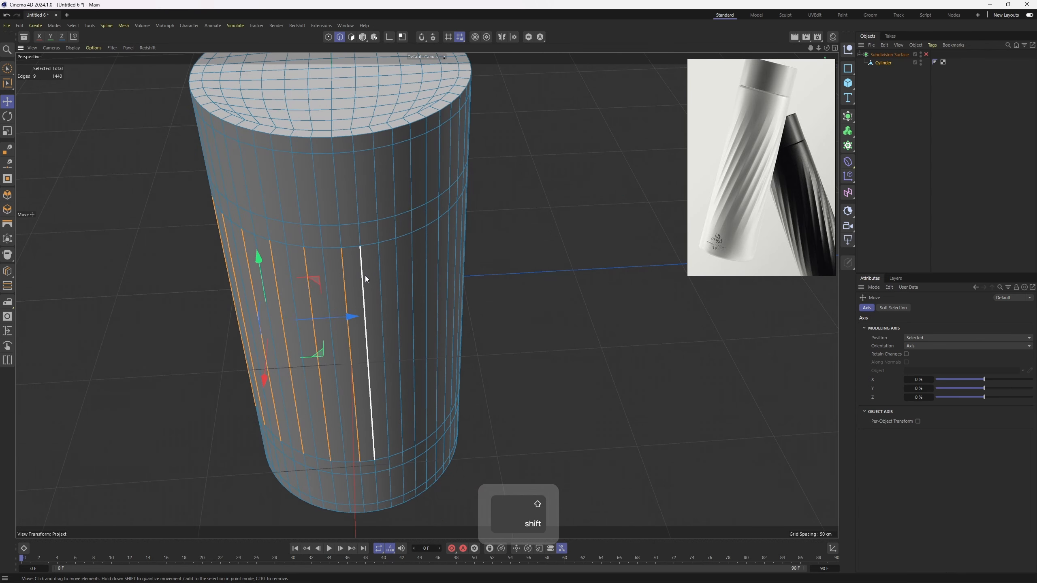
{"action": "left_click", "coordinate": [381, 276], "text": "shift"}
{"action": "middle_click_drag", "start_coordinate": [434, 281], "coordinate": [379, 303], "text": "alt"}
{"action": "left_click_drag", "start_coordinate": [379, 302], "coordinate": [343, 298], "text": "alt"}
{"action": "left_click", "coordinate": [360, 294], "text": "shift"}
{"action": "left_click_drag", "start_coordinate": [418, 287], "coordinate": [378, 288], "text": "alt"}
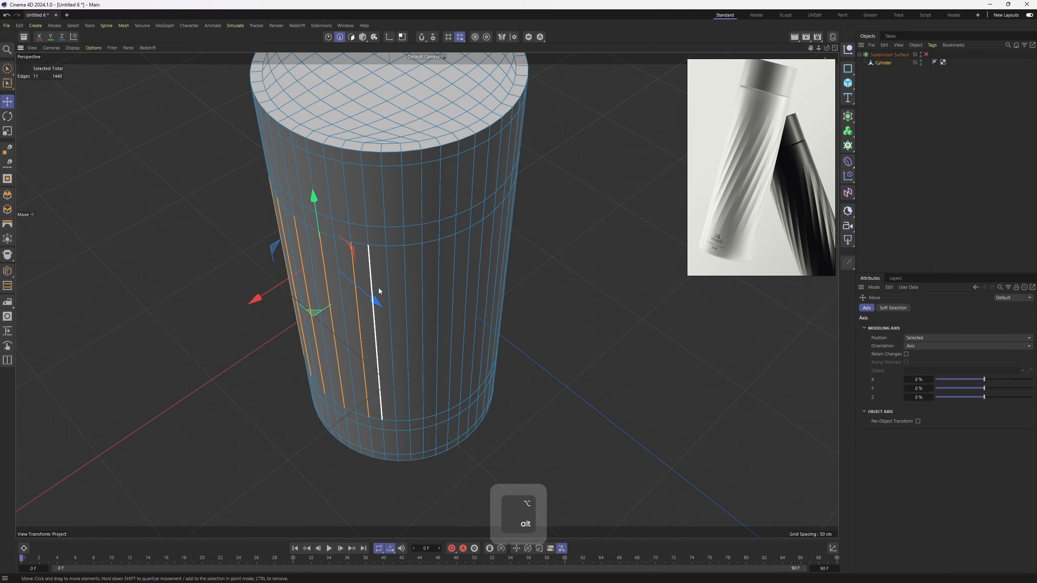
{"action": "left_click", "coordinate": [390, 285], "text": "shift"}
{"action": "left_click_drag", "start_coordinate": [435, 271], "coordinate": [353, 319], "text": "alt"}
{"action": "left_click", "coordinate": [375, 297], "text": "shift"}
{"action": "left_click", "coordinate": [408, 297], "text": "shift"}
{"action": "left_click", "coordinate": [366, 309], "text": "shift"}
{"action": "left_click", "coordinate": [398, 305], "text": "shift"}
{"action": "left_click", "coordinate": [374, 313], "text": "shift"}
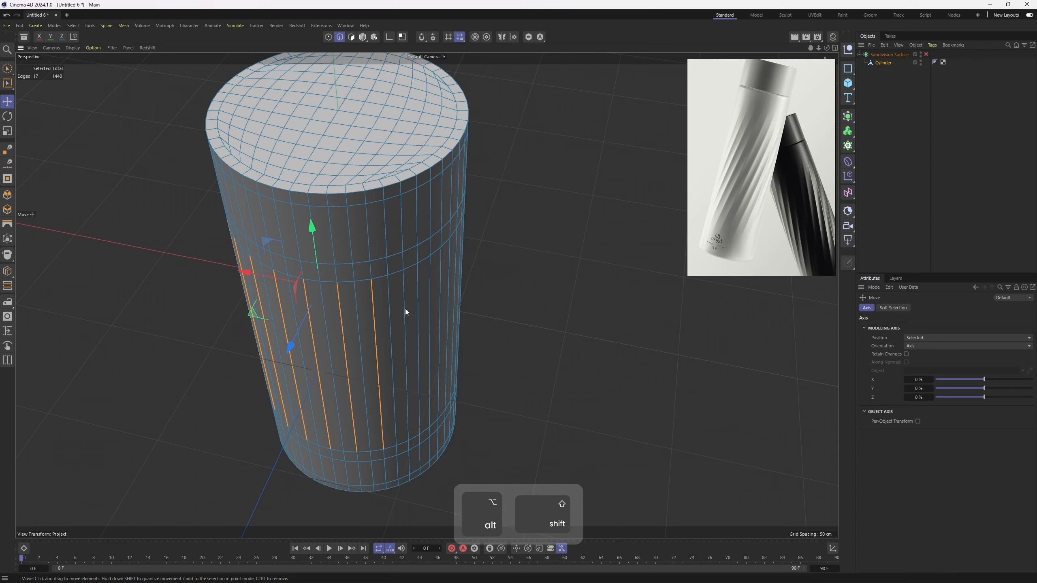
{"action": "left_click", "coordinate": [405, 309], "text": "shift"}
{"action": "middle_click_drag", "start_coordinate": [406, 308], "coordinate": [402, 318], "text": "alt"}
{"action": "left_click_drag", "start_coordinate": [402, 318], "coordinate": [360, 323], "text": "alt"}
{"action": "left_click", "coordinate": [363, 330], "text": "shift"}
{"action": "left_click", "coordinate": [386, 324], "text": "shift"}
{"action": "middle_click_drag", "start_coordinate": [411, 315], "coordinate": [369, 331], "text": "alt"}
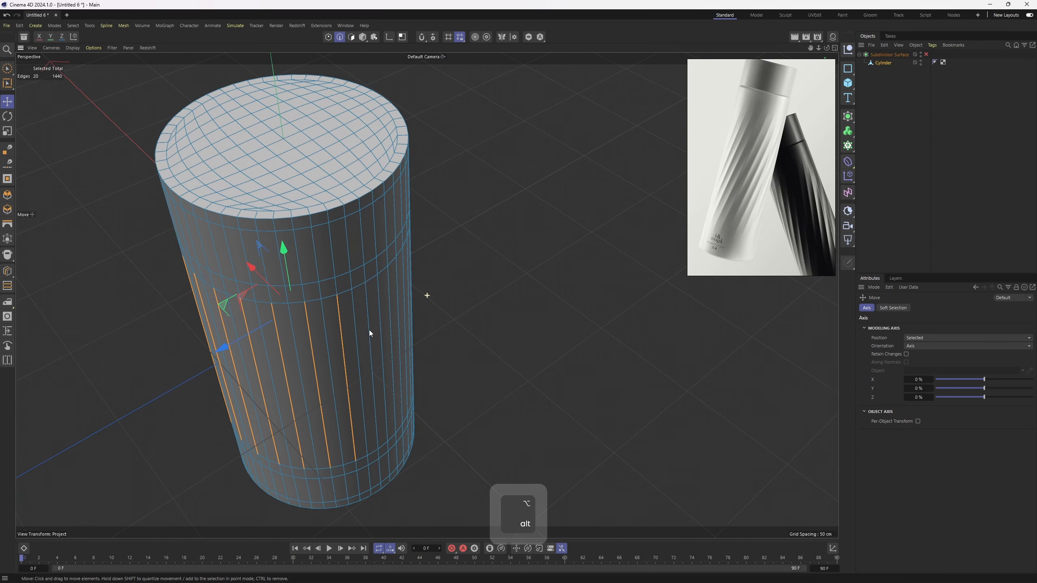
{"action": "left_click_drag", "start_coordinate": [369, 330], "coordinate": [448, 288], "text": "alt"}
{"action": "left_click", "coordinate": [370, 320], "text": "shift"}
{"action": "left_click", "coordinate": [381, 311], "text": "shift"}
{"action": "left_click", "coordinate": [410, 306], "text": "shift"}
{"action": "left_click", "coordinate": [441, 298], "text": "shift"}
Store the alternate vertical edges of the middle section as an edge selection tag.
{"action": "left_click", "coordinate": [86, 28]}
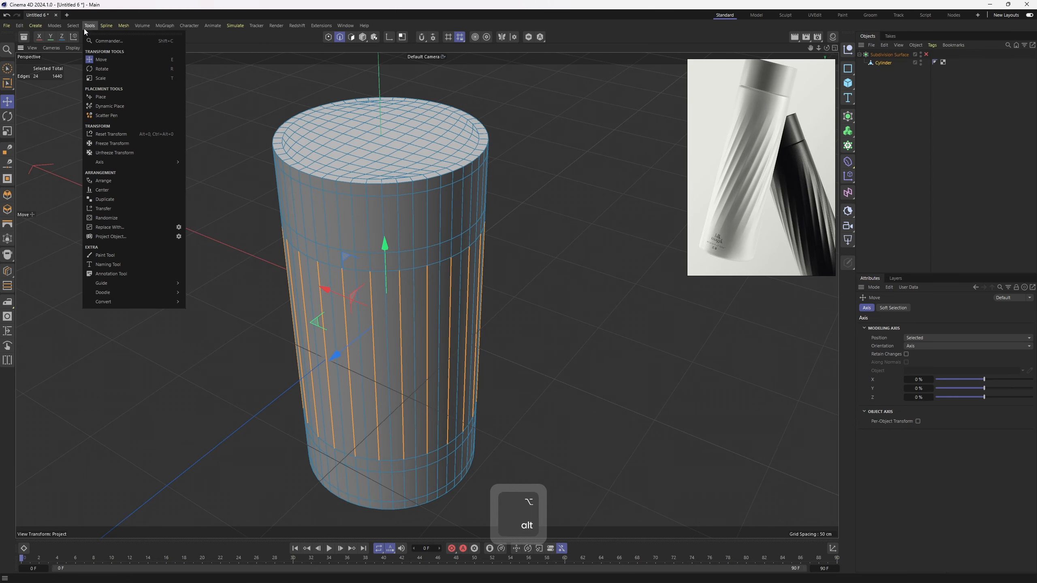
{"action": "mouse_move", "coordinate": [73, 26]}
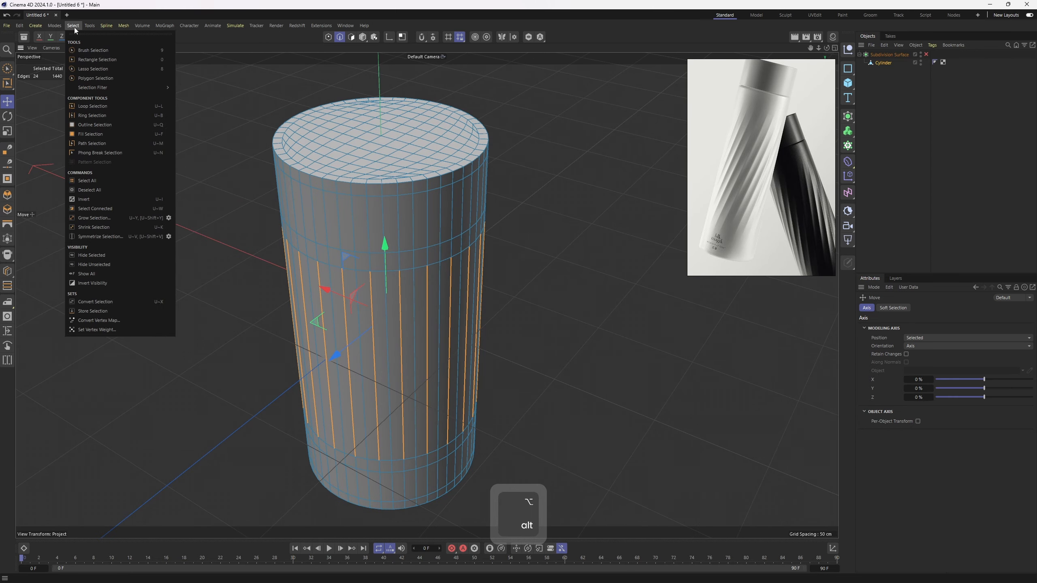
{"action": "left_click", "coordinate": [106, 310]}
Lock the Y axis and scale the stored vertical edges slightly inward towards the cylinder's axis.
{"action": "left_click_drag", "start_coordinate": [156, 260], "coordinate": [519, 234], "text": "alt"}
{"action": "right_click_drag", "start_coordinate": [519, 234], "coordinate": [502, 223], "text": "alt"}
{"action": "key", "text": "t"}
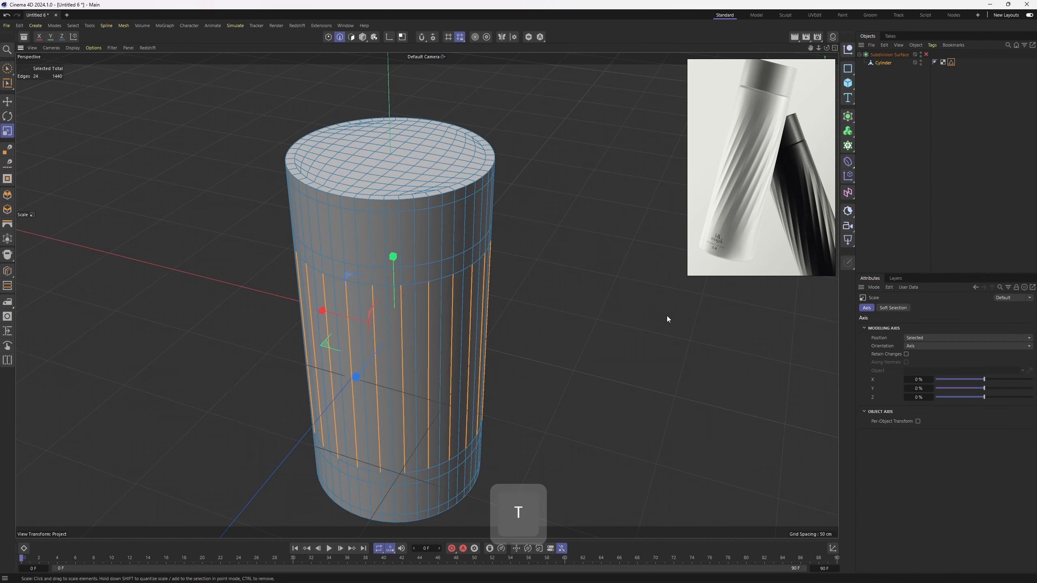
{"action": "key", "text": "z"}
{"action": "right_click_drag", "start_coordinate": [509, 301], "coordinate": [405, 310], "text": "alt"}
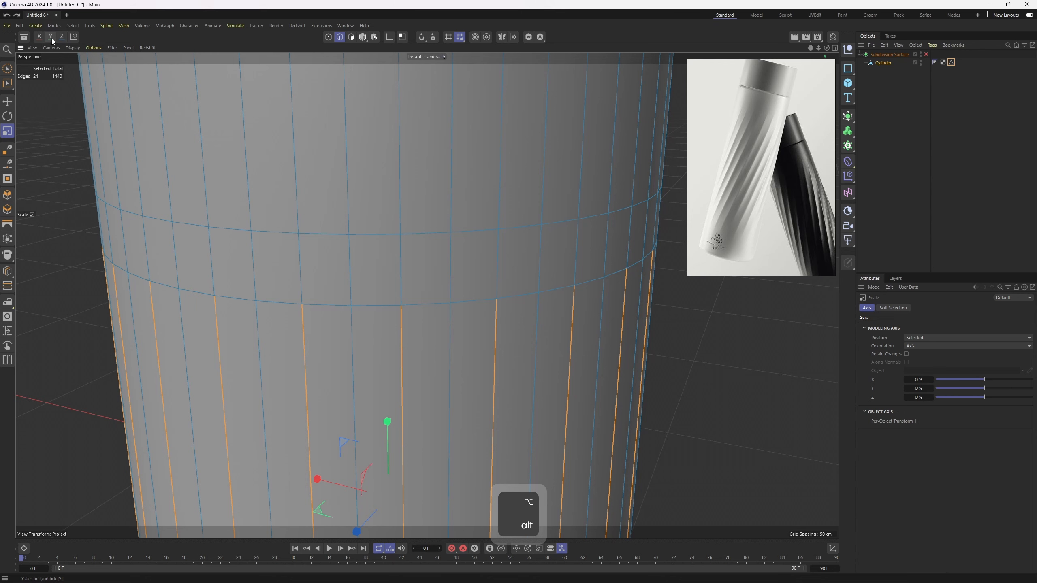
{"action": "left_click", "coordinate": [52, 40]}
{"action": "right_click_drag", "start_coordinate": [386, 212], "coordinate": [318, 235], "text": "alt"}
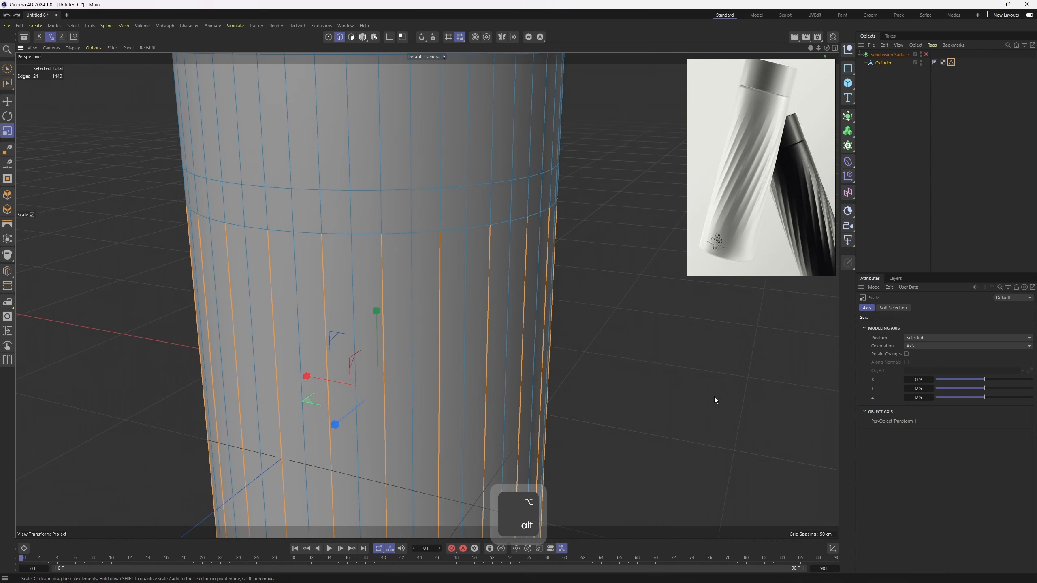
{"action": "left_click_drag", "start_coordinate": [715, 397], "coordinate": [674, 390]}
{"action": "right_click_drag", "start_coordinate": [511, 286], "coordinate": [410, 251], "text": "alt"}
{"action": "left_click_drag", "start_coordinate": [410, 251], "coordinate": [347, 245], "text": "alt"}
{"action": "right_click_drag", "start_coordinate": [346, 245], "coordinate": [280, 266], "text": "alt"}
{"action": "left_click_drag", "start_coordinate": [280, 266], "coordinate": [337, 266], "text": "alt"}
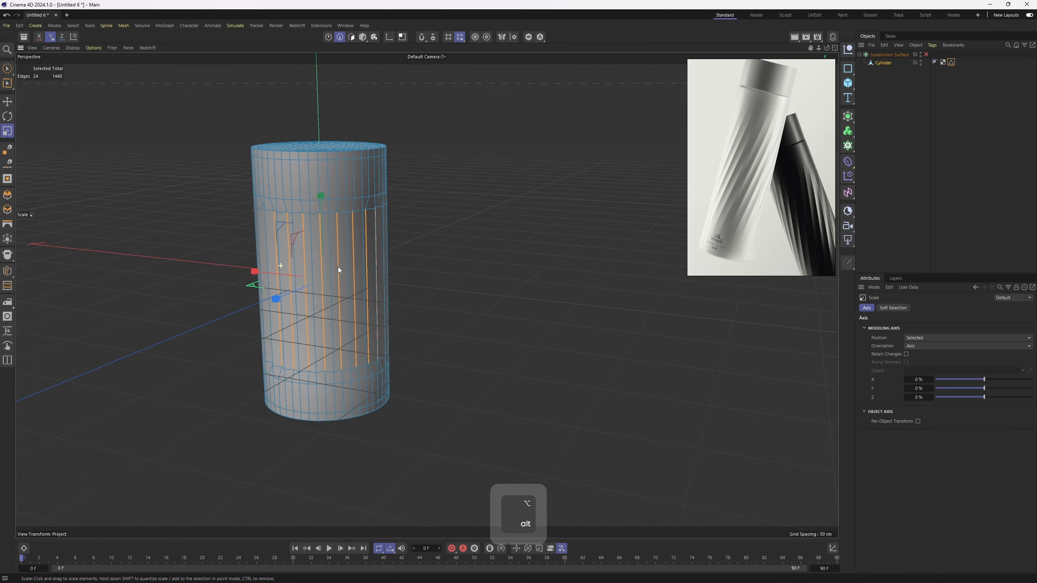
{"action": "middle_click_drag", "start_coordinate": [338, 266], "coordinate": [420, 288], "text": "alt"}
{"action": "right_click_drag", "start_coordinate": [420, 288], "coordinate": [457, 274], "text": "alt"}
Enable the Subdivision Surface, deselect the cylinder and examine the smoothed vertical grooves from several angles.
{"action": "left_click", "coordinate": [926, 53]}
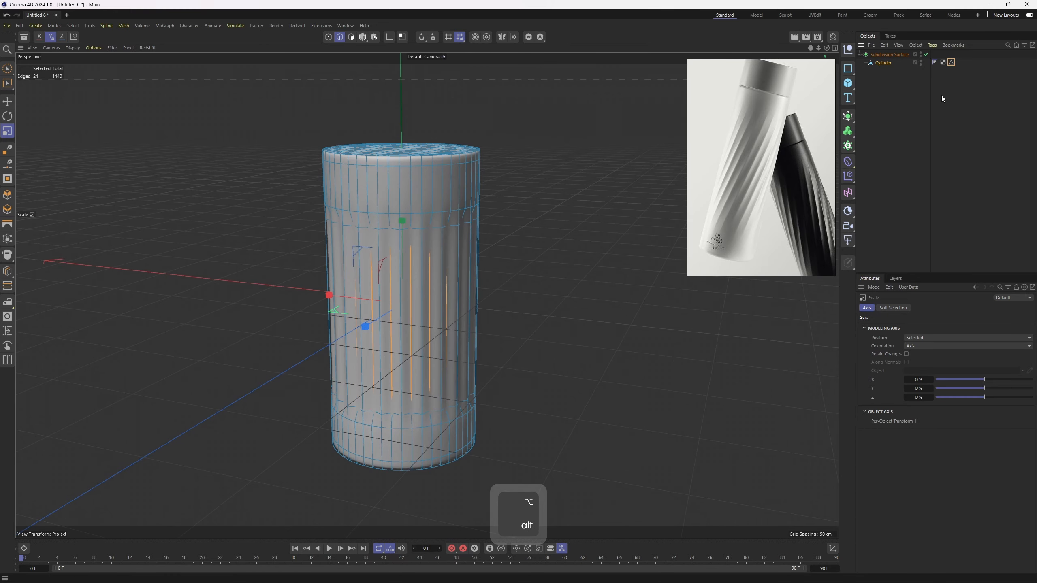
{"action": "left_click", "coordinate": [942, 96]}
{"action": "middle_click_drag", "start_coordinate": [423, 278], "coordinate": [374, 255], "text": "alt"}
{"action": "left_click_drag", "start_coordinate": [363, 248], "coordinate": [340, 264], "text": "alt"}
{"action": "middle_click_drag", "start_coordinate": [359, 268], "coordinate": [426, 273], "text": "alt"}
{"action": "right_click_drag", "start_coordinate": [425, 273], "coordinate": [437, 275], "text": "alt"}
{"action": "left_click_drag", "start_coordinate": [427, 295], "coordinate": [455, 275], "text": "alt"}
{"action": "middle_click_drag", "start_coordinate": [449, 257], "coordinate": [434, 275], "text": "alt"}
{"action": "left_click_drag", "start_coordinate": [435, 276], "coordinate": [430, 288], "text": "alt"}
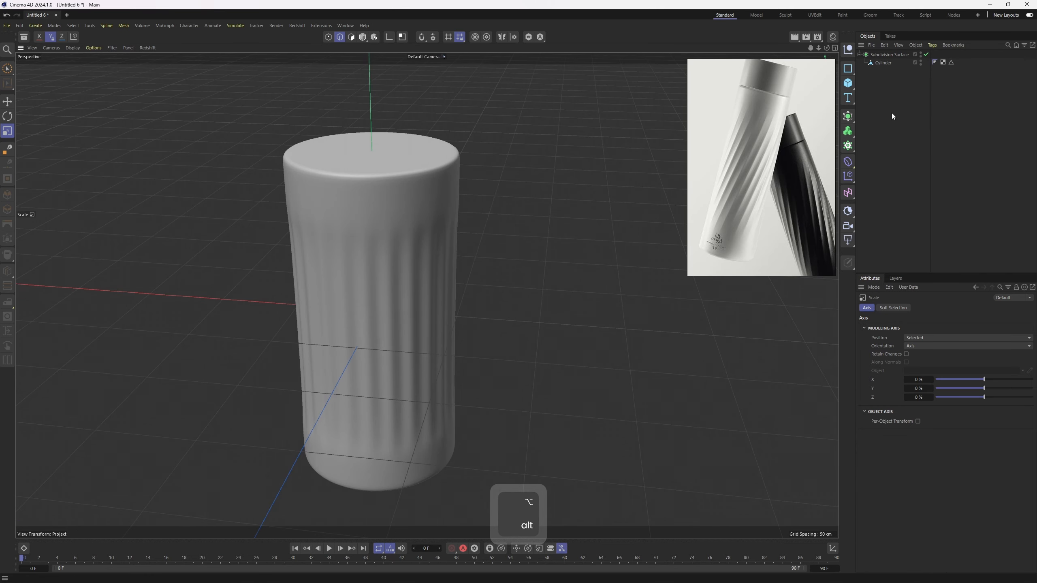
Disable the Subdivision Surface and select the 24 outer vertical edges between the recessed ones around the middle section.
{"action": "left_click", "coordinate": [883, 63]}
{"action": "left_click", "coordinate": [926, 55]}
{"action": "left_click_drag", "start_coordinate": [505, 247], "coordinate": [359, 282], "text": "alt"}
{"action": "right_click_drag", "start_coordinate": [359, 282], "coordinate": [431, 288], "text": "alt"}
{"action": "key", "text": "2"}
{"action": "key", "text": "e"}
{"action": "left_click", "coordinate": [402, 348]}
{"action": "left_click", "coordinate": [446, 339], "text": "shift"}
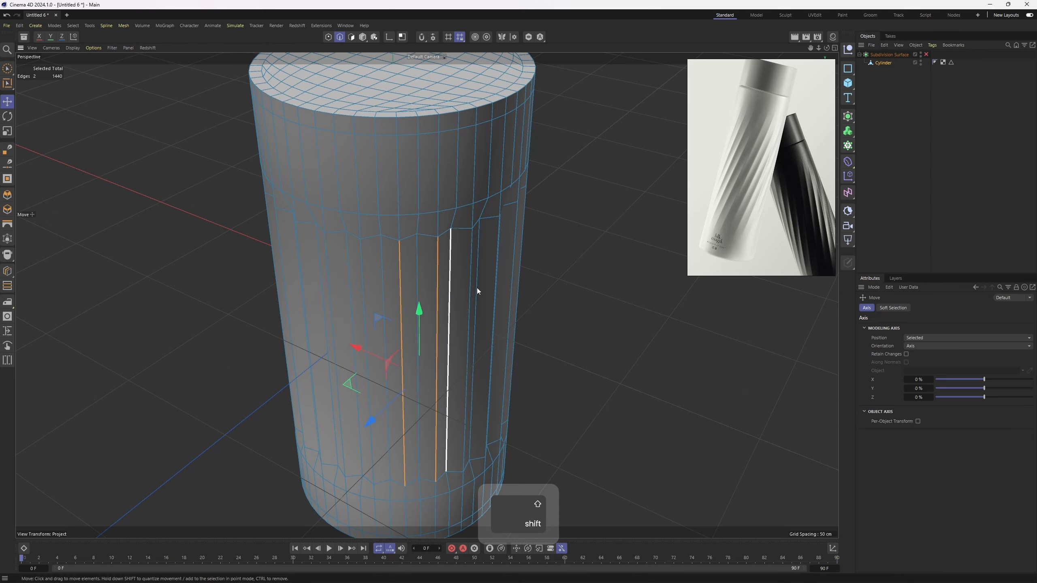
{"action": "left_click_drag", "start_coordinate": [476, 287], "coordinate": [454, 204], "text": "alt"}
{"action": "left_click", "coordinate": [465, 269], "text": "shift"}
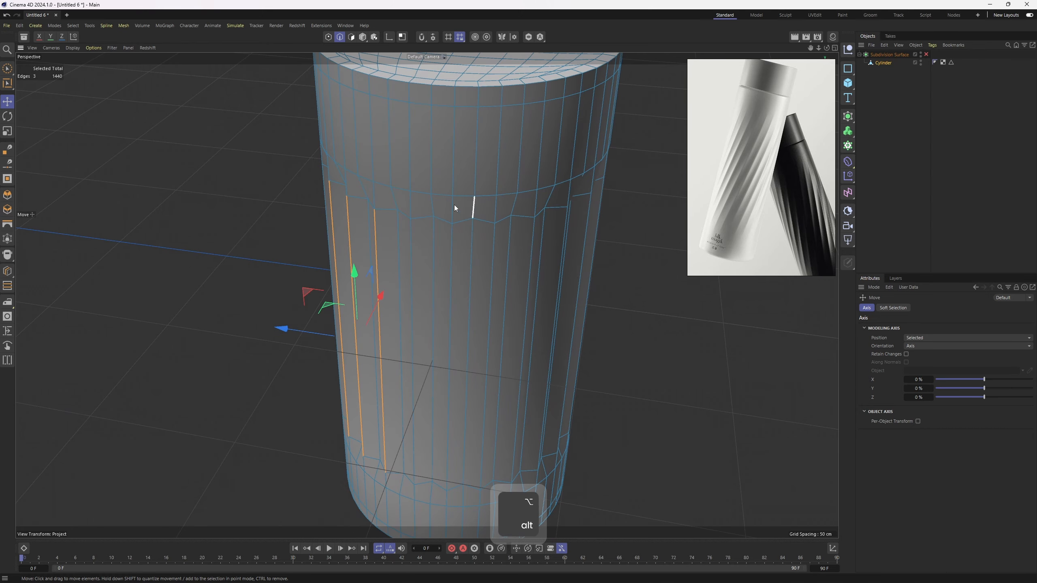
{"action": "left_click_drag", "start_coordinate": [423, 281], "coordinate": [394, 282], "text": "alt"}
{"action": "left_click", "coordinate": [414, 282], "text": "shift"}
{"action": "left_click", "coordinate": [447, 282], "text": "shift"}
{"action": "left_click", "coordinate": [427, 280], "text": "shift"}
{"action": "left_click", "coordinate": [466, 273], "text": "shift"}
{"action": "left_click_drag", "start_coordinate": [466, 273], "coordinate": [376, 278], "text": "alt"}
{"action": "left_click", "coordinate": [428, 291], "text": "shift"}
{"action": "left_click", "coordinate": [371, 252], "text": "shift"}
{"action": "left_click", "coordinate": [409, 261], "text": "shift"}
{"action": "left_click", "coordinate": [376, 276], "text": "shift"}
{"action": "left_click", "coordinate": [378, 266], "text": "shift"}
{"action": "left_click", "coordinate": [407, 271], "text": "shift"}
{"action": "left_click", "coordinate": [444, 347], "text": "shift"}
{"action": "left_click_drag", "start_coordinate": [445, 347], "coordinate": [426, 253], "text": "alt"}
{"action": "left_click", "coordinate": [379, 347], "text": "shift"}
{"action": "left_click", "coordinate": [448, 345], "text": "shift"}
{"action": "left_click", "coordinate": [475, 344], "text": "shift"}
{"action": "left_click", "coordinate": [486, 338], "text": "shift"}
{"action": "left_click", "coordinate": [499, 324], "text": "shift"}
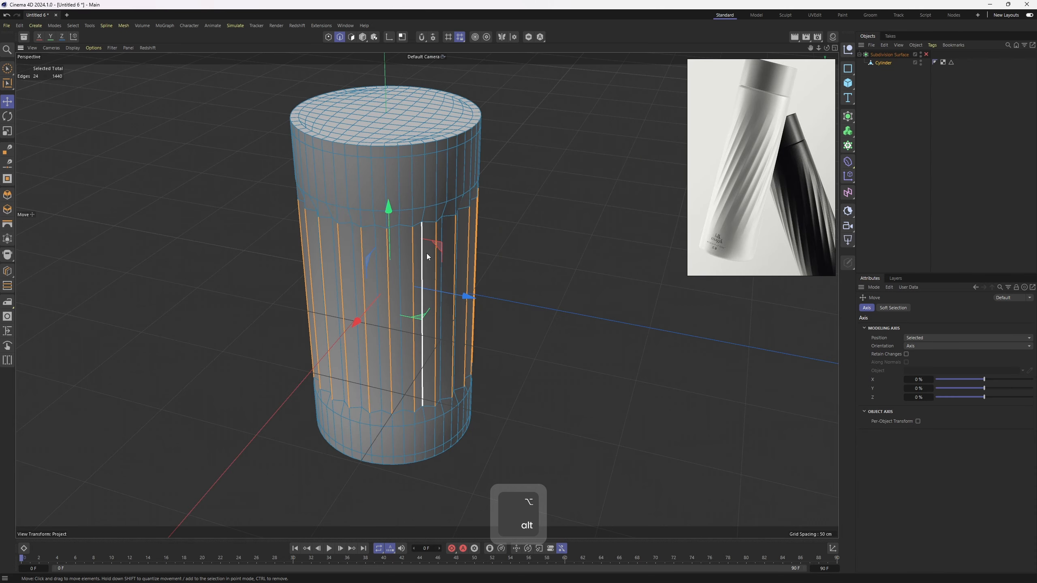
Store the outer vertical edges as a second edge selection tag and name it "out".
{"action": "left_click_drag", "start_coordinate": [358, 293], "coordinate": [85, 31], "text": "alt"}
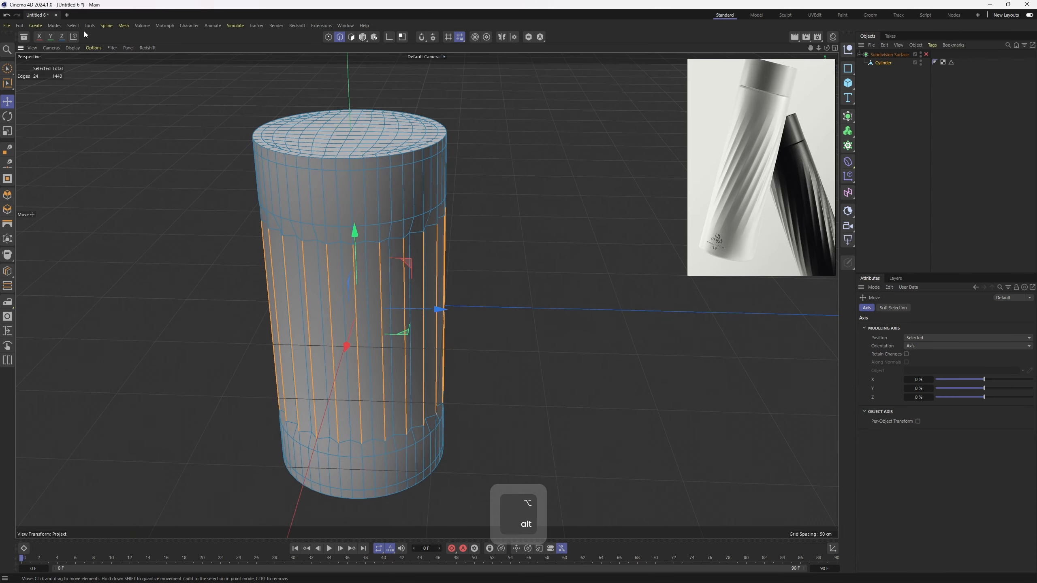
{"action": "left_click", "coordinate": [57, 25]}
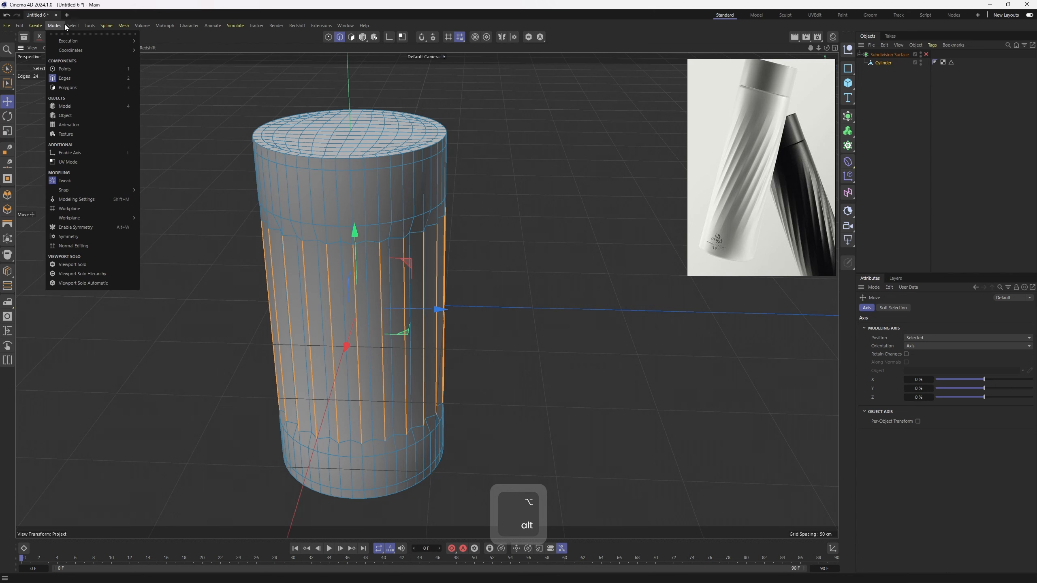
{"action": "left_click", "coordinate": [96, 310]}
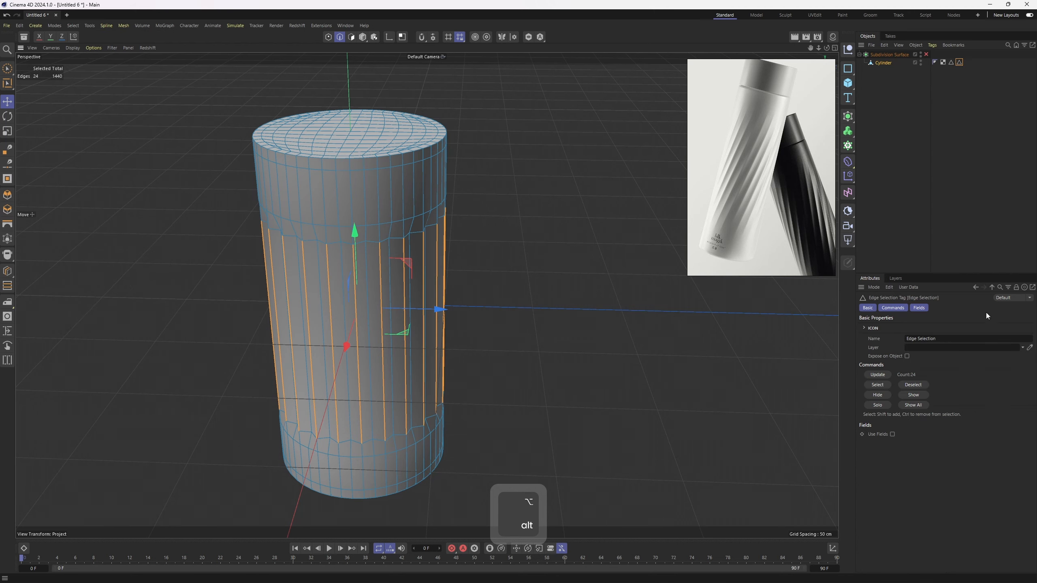
{"action": "left_click", "coordinate": [943, 343]}
{"action": "type", "text": "our"}
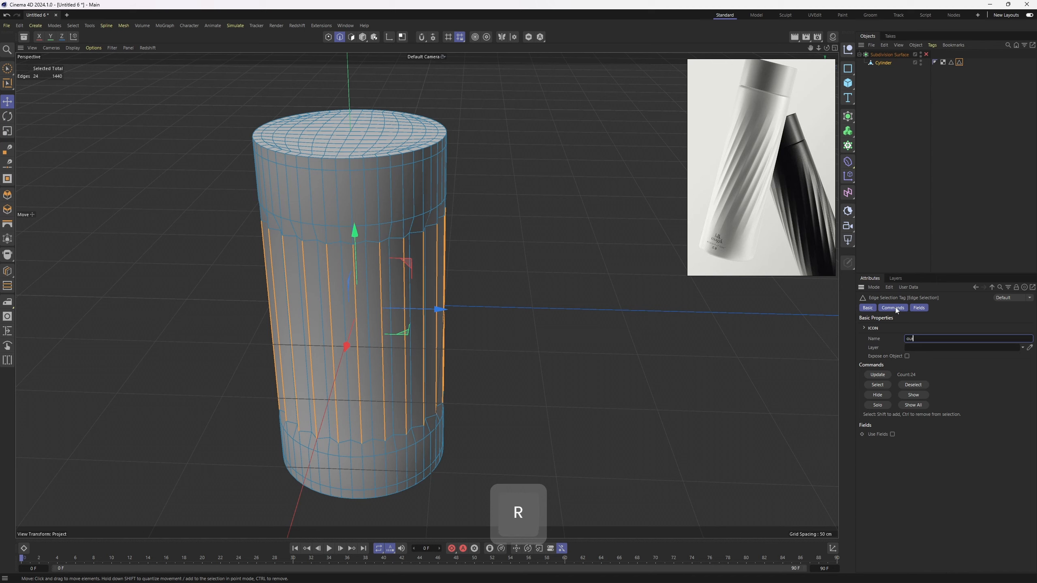
{"action": "key", "text": "BackSpace"}
{"action": "type", "text": "t"}
Rename the first edge selection tag, holding the recessed edges, to "in".
{"action": "left_click", "coordinate": [951, 62]}
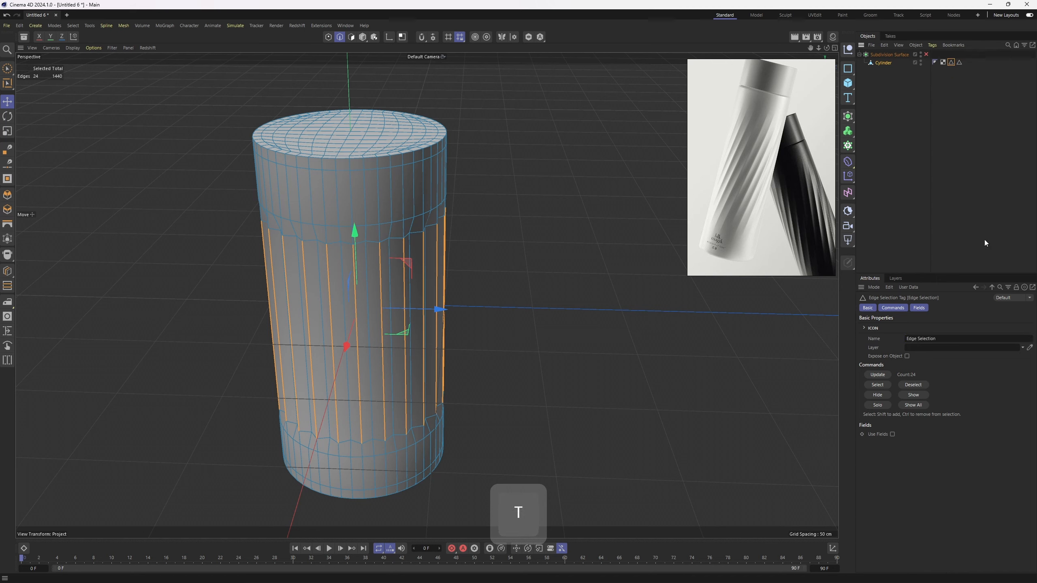
{"action": "left_click", "coordinate": [951, 338]}
{"action": "type", "text": "in"}
{"action": "key", "text": "Return"}
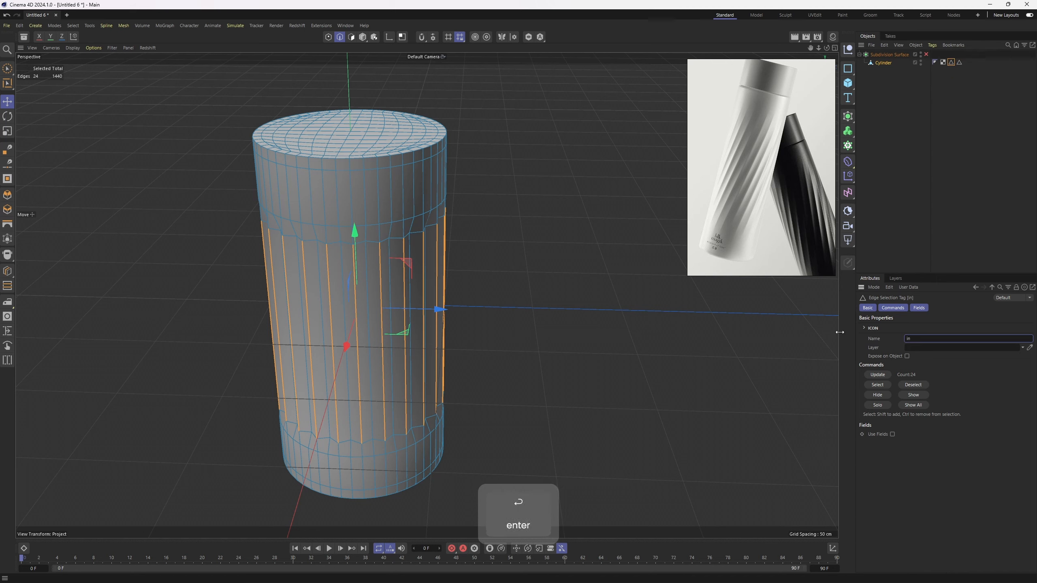
{"action": "left_click", "coordinate": [949, 105]}
Grow the cylinder's outer edge selection and remove the two zigzag horizontal loops, keeping only the lengthened vertical edges.
{"action": "left_click", "coordinate": [883, 63]}
{"action": "left_click_drag", "start_coordinate": [392, 225], "coordinate": [479, 249], "text": "alt"}
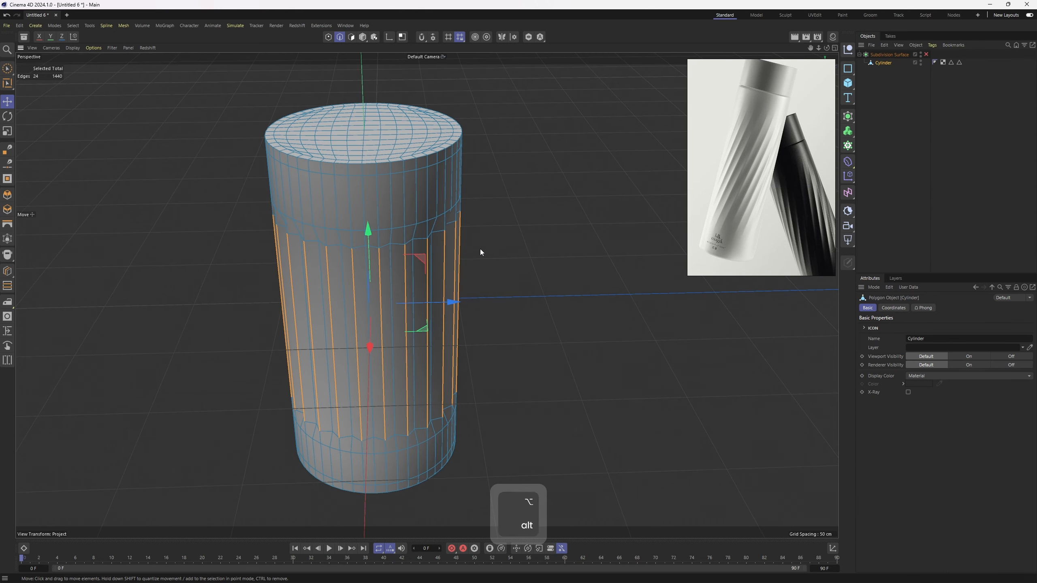
{"action": "key", "text": "v"}
{"action": "mouse_move", "coordinate": [526, 252]}
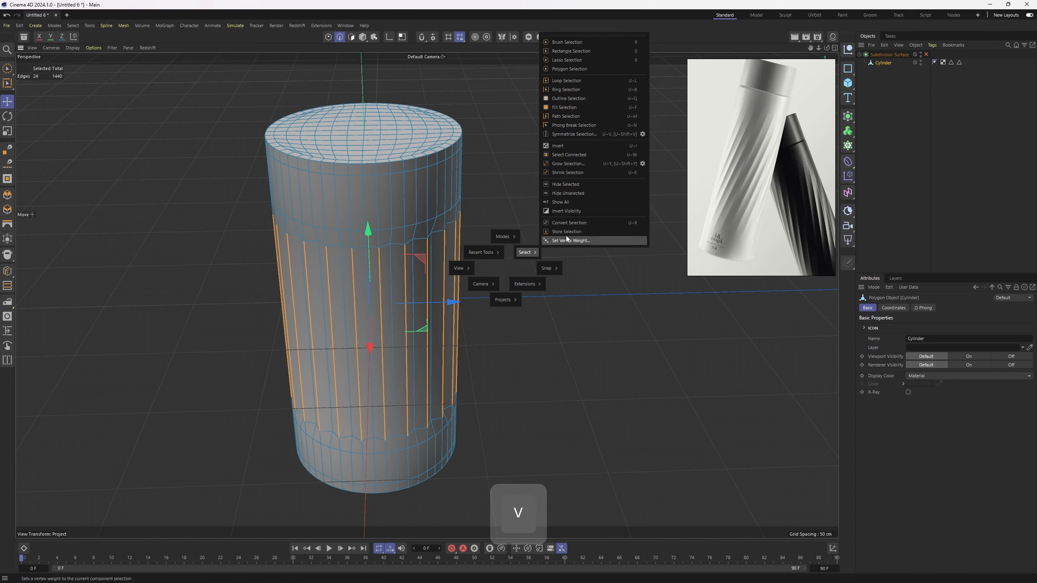
{"action": "left_click", "coordinate": [584, 155]}
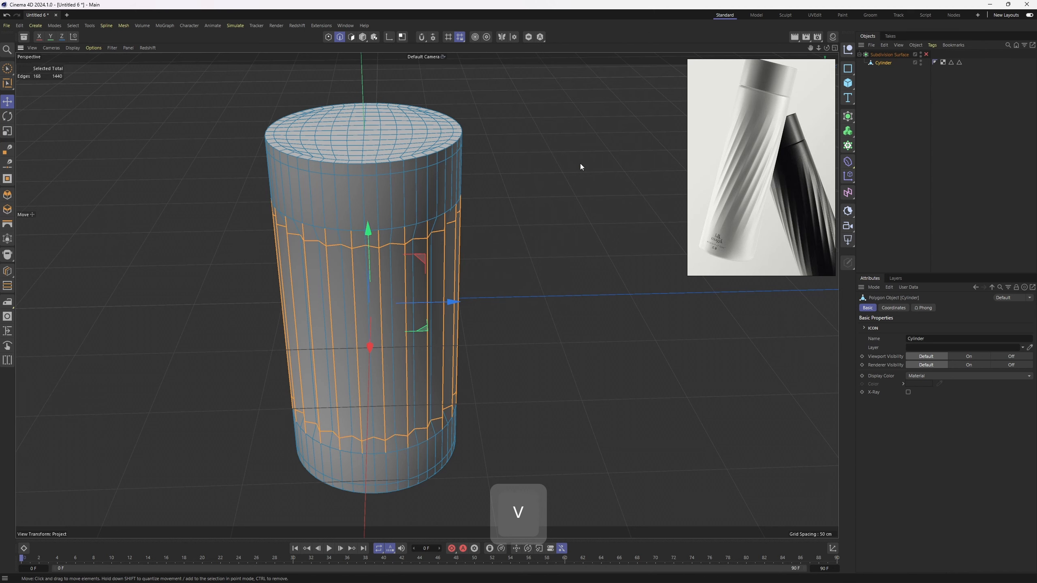
{"action": "scroll", "coordinate": [394, 247], "scroll_direction": "up", "scroll_amount": 3}
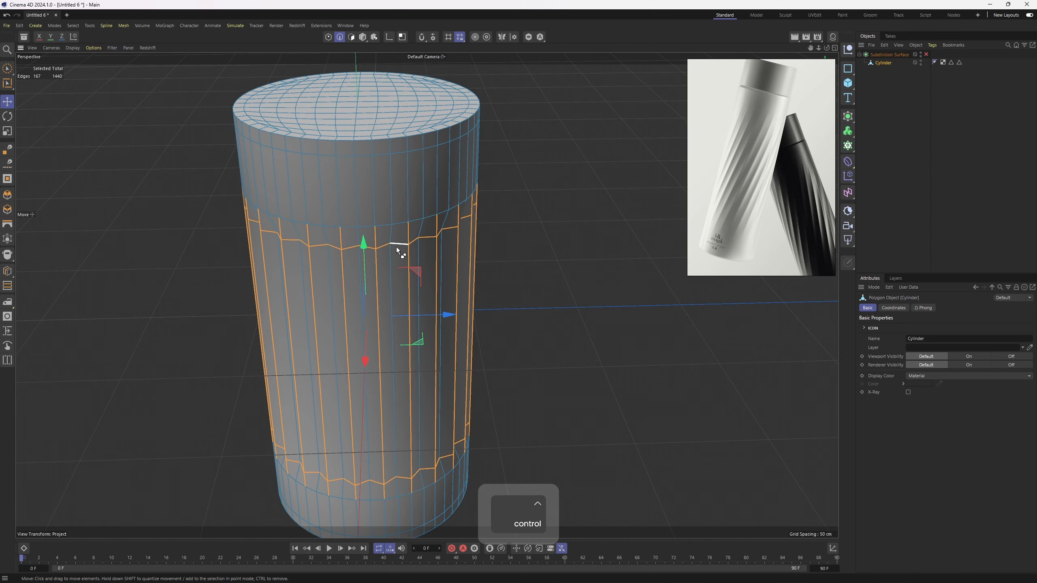
{"action": "double_click", "coordinate": [397, 246], "text": "ctrl"}
{"action": "double_click", "coordinate": [401, 476], "text": "ctrl"}
{"action": "left_click_drag", "start_coordinate": [429, 472], "coordinate": [478, 304], "text": "alt"}
Enable the Subdivision Surface, give the selected vertical edges a subdivision weight of 100%, and check the sharpened ridges.
{"action": "right_click", "coordinate": [597, 231]}
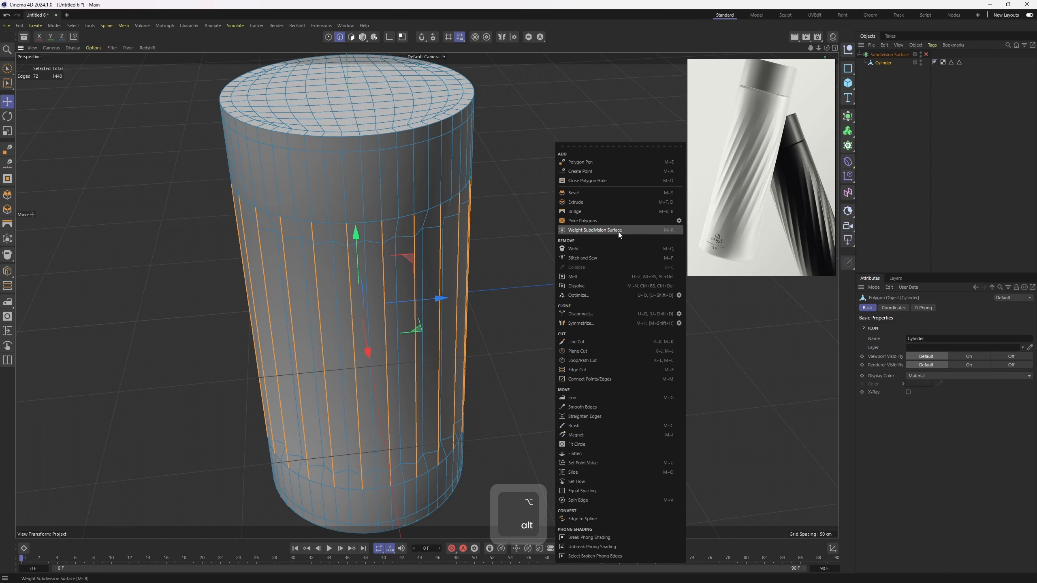
{"action": "left_click", "coordinate": [480, 245]}
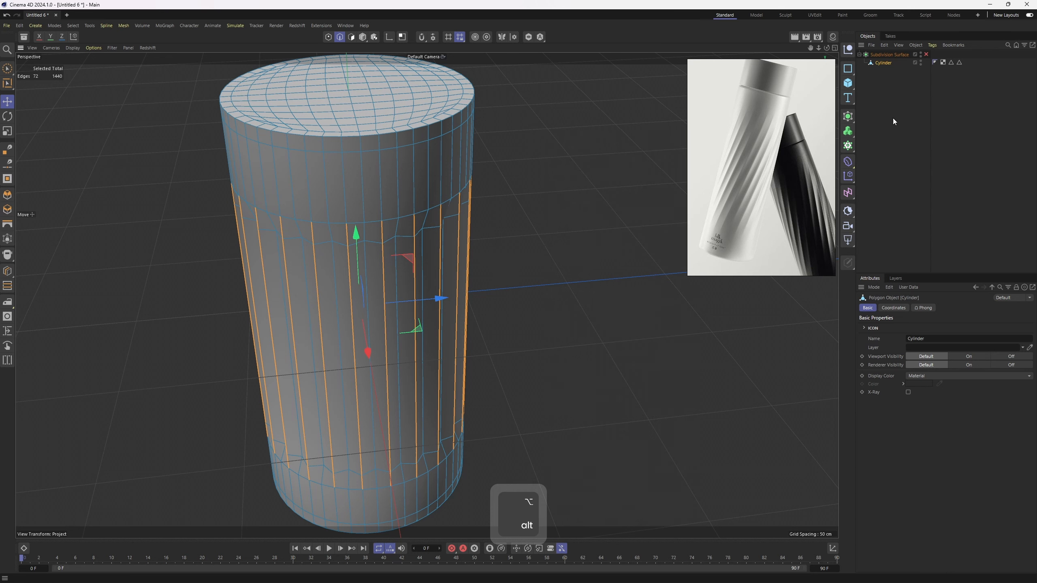
{"action": "left_click", "coordinate": [926, 55]}
{"action": "right_click", "coordinate": [570, 196]}
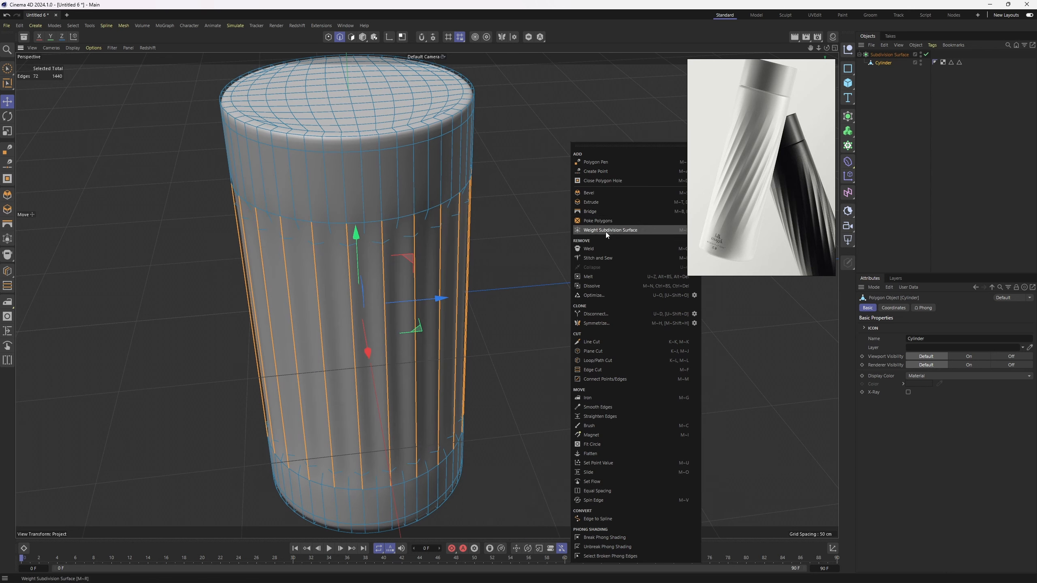
{"action": "left_click", "coordinate": [606, 232]}
{"action": "left_click_drag", "start_coordinate": [445, 308], "coordinate": [519, 294], "text": "alt"}
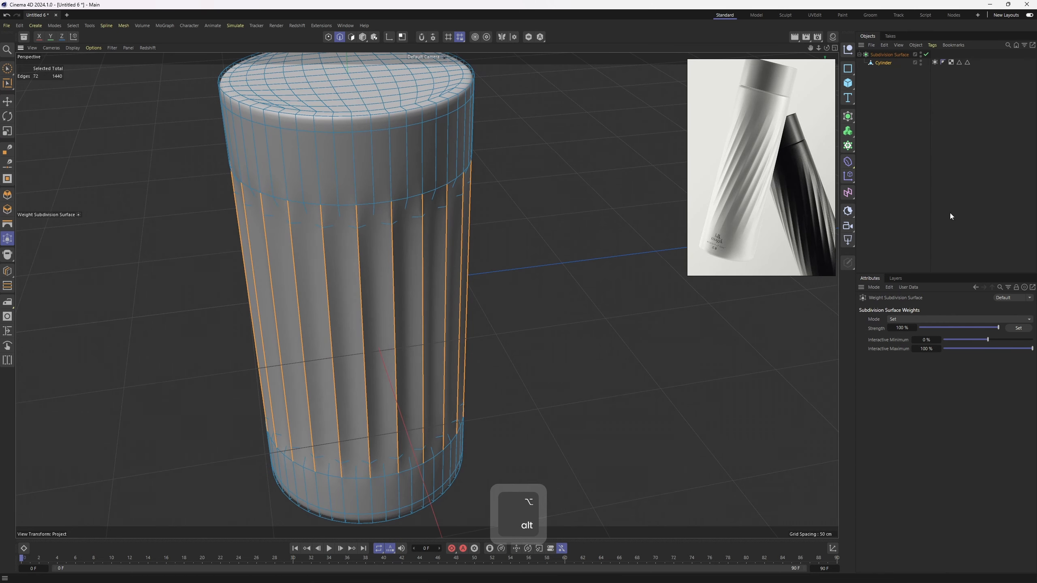
{"action": "left_click", "coordinate": [950, 213]}
{"action": "left_click_drag", "start_coordinate": [404, 321], "coordinate": [380, 288], "text": "alt"}
{"action": "right_click_drag", "start_coordinate": [380, 288], "coordinate": [414, 276], "text": "alt"}
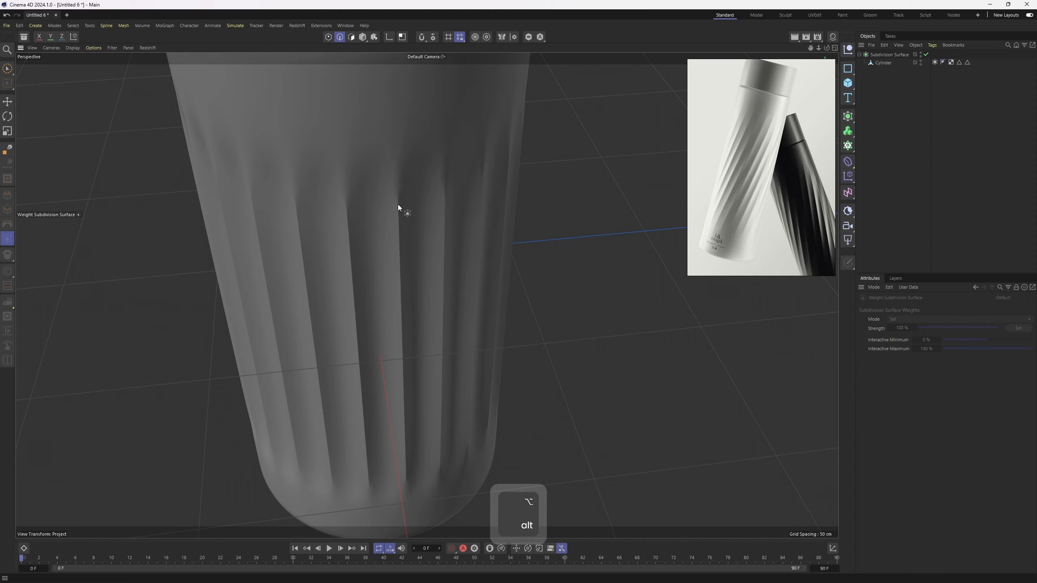
Raise the Phong Angle of the cylinder's Phong tag to 128° and check the shading of the grooves.
{"action": "left_click", "coordinate": [944, 63]}
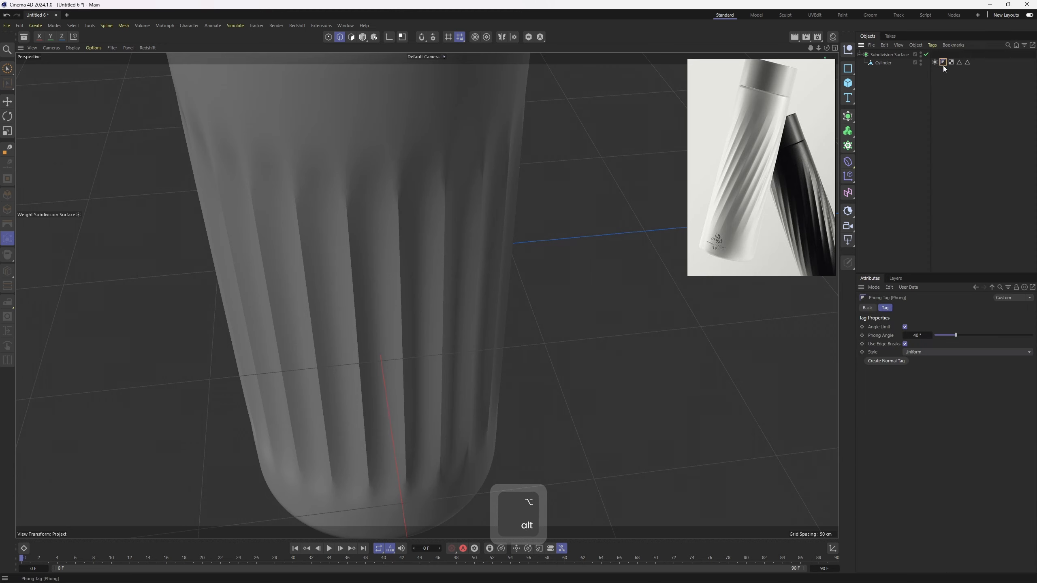
{"action": "left_click", "coordinate": [1004, 335]}
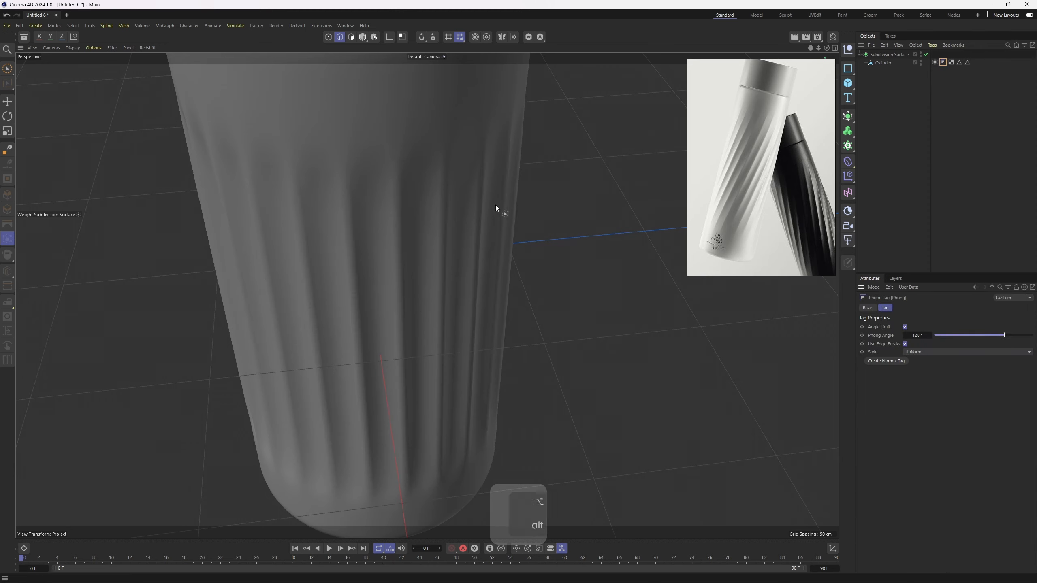
{"action": "scroll", "coordinate": [458, 245], "scroll_direction": "down", "scroll_amount": 4}
{"action": "mouse_move", "coordinate": [457, 245]}
{"action": "left_mouse_down", "text": "alt"}
{"action": "mouse_move", "coordinate": [456, 219]}
{"action": "mouse_move", "coordinate": [373, 231]}
{"action": "mouse_move", "coordinate": [483, 278]}
{"action": "mouse_move", "coordinate": [412, 247]}
{"action": "mouse_move", "coordinate": [419, 234]}
{"action": "left_mouse_up", "text": "alt"}
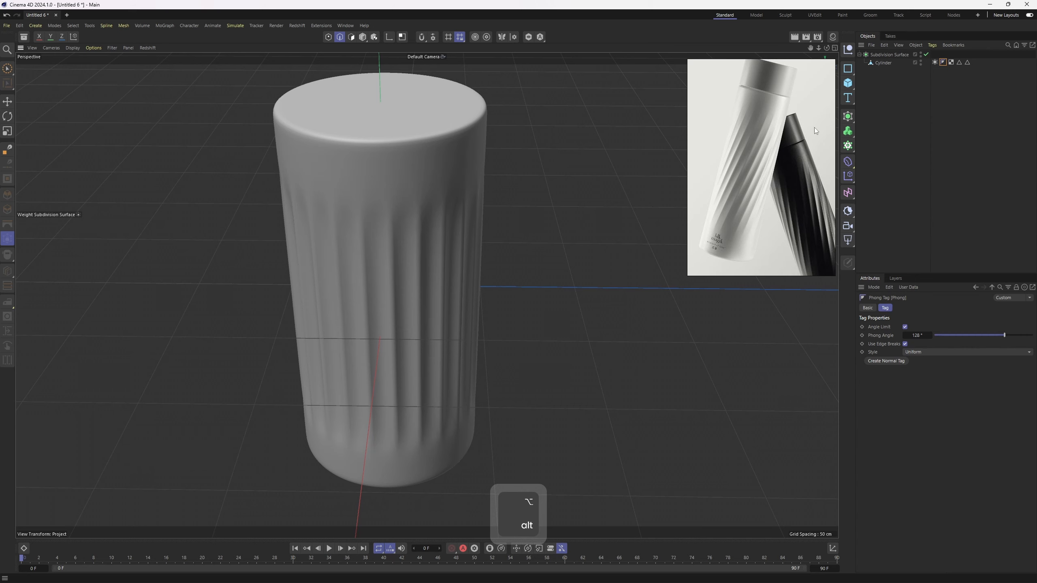
Set both the viewport and renderer subdivision levels of the Subdivision Surface to 1.
{"action": "scroll", "coordinate": [810, 126], "scroll_direction": "up", "scroll_amount": 4}
{"action": "scroll", "coordinate": [744, 155], "scroll_direction": "down", "scroll_amount": 2}
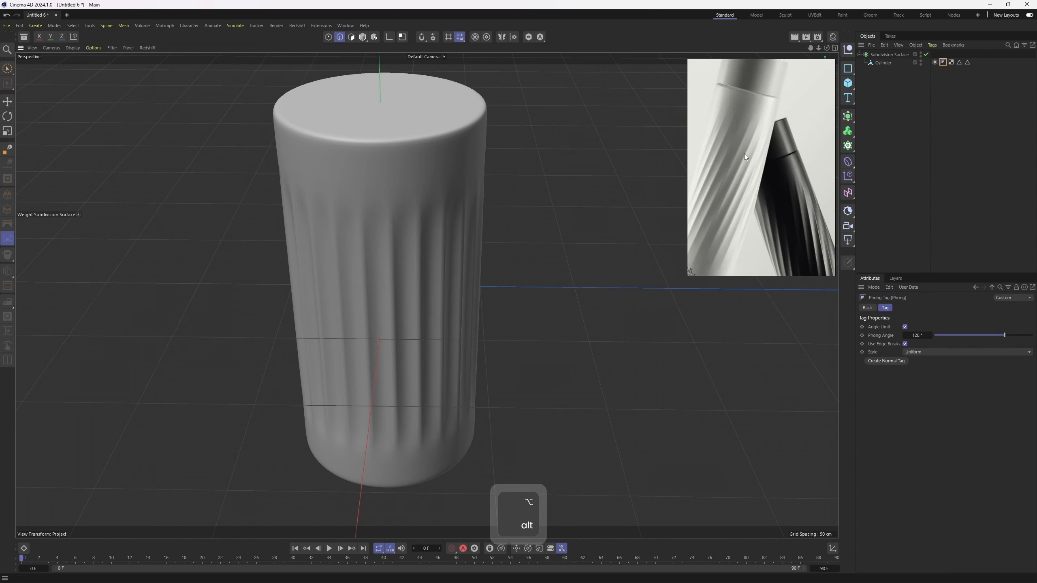
{"action": "left_click", "coordinate": [894, 55]}
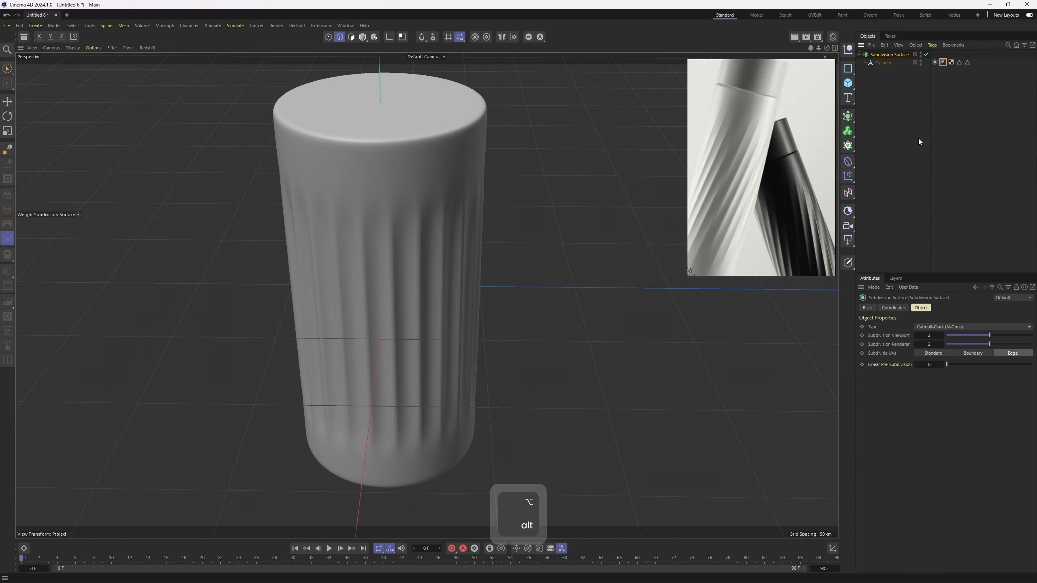
{"action": "left_click", "coordinate": [915, 343]}
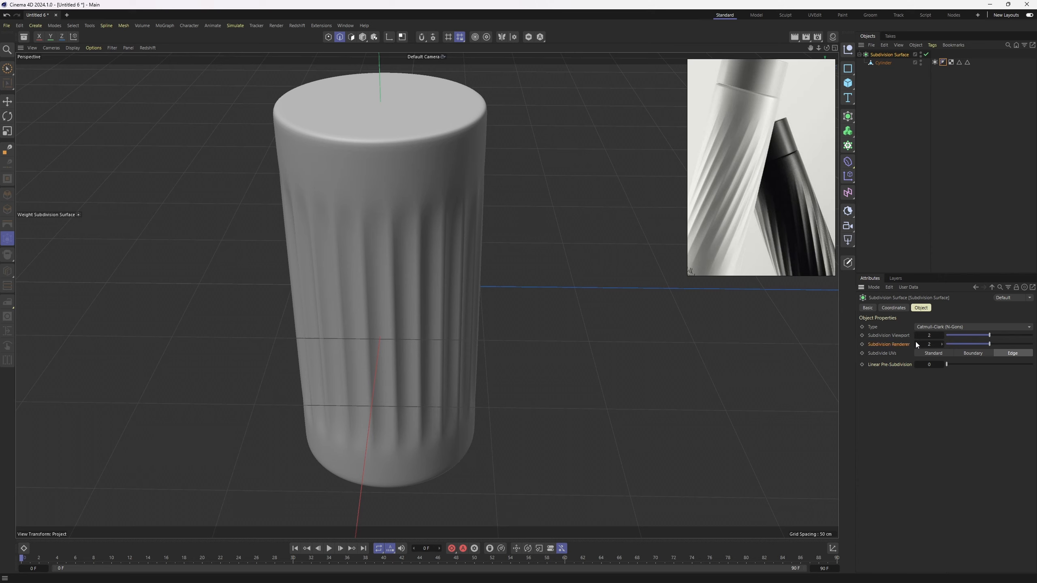
{"action": "left_click", "coordinate": [912, 68]}
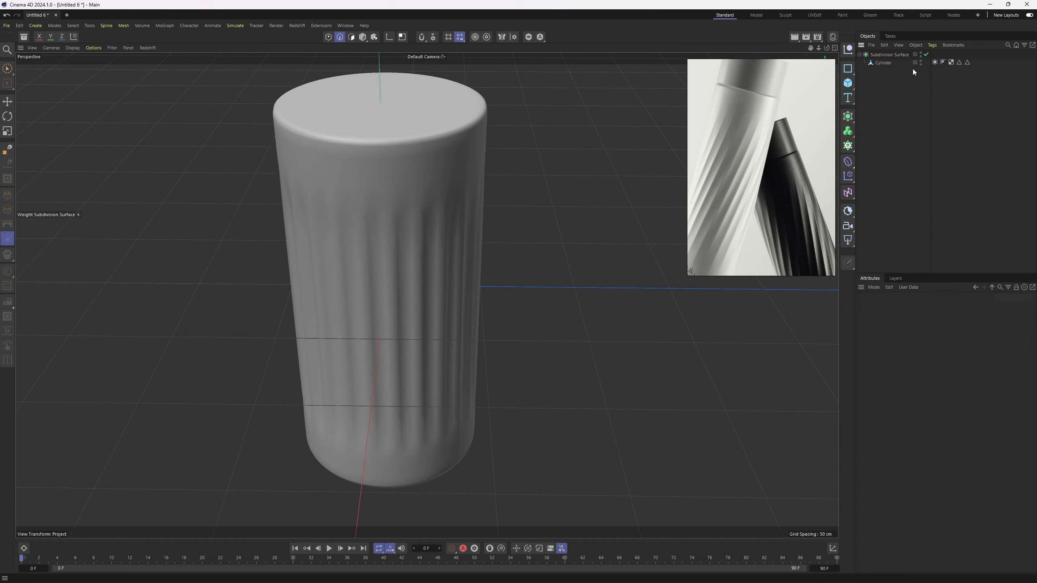
Nest the existing Subdivision Surface inside a second Subdivision Surface and check the smoothed ridges.
{"action": "left_click", "coordinate": [897, 55]}
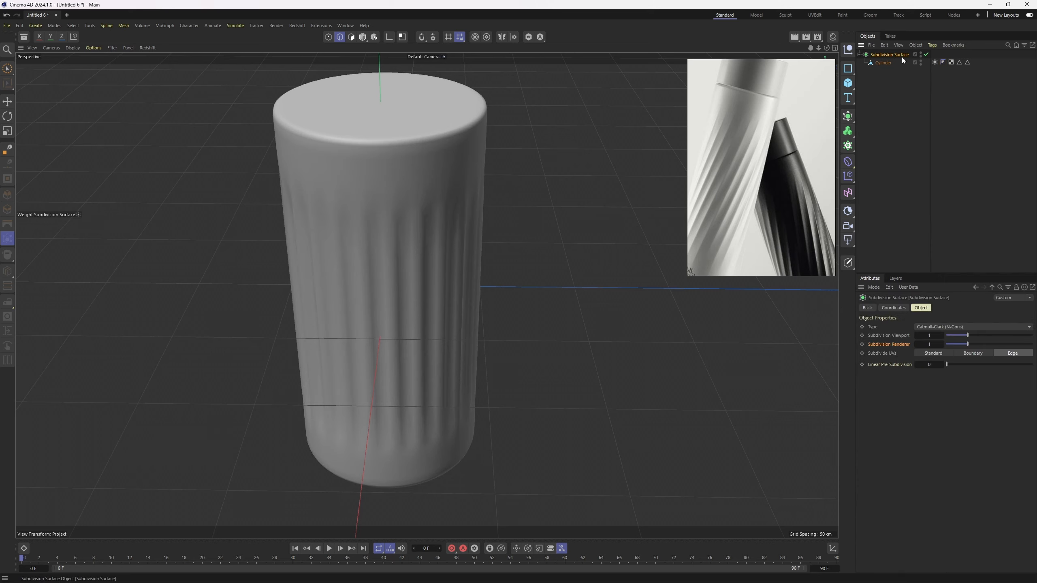
{"action": "left_click", "coordinate": [850, 121], "text": "alt"}
{"action": "left_click_drag", "start_coordinate": [432, 261], "coordinate": [409, 289], "text": "alt"}
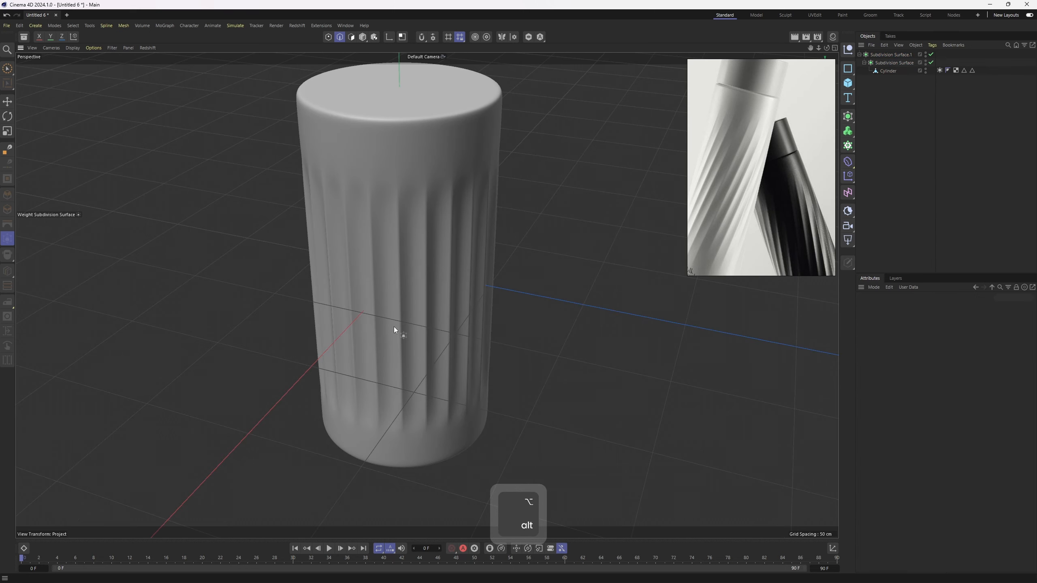
{"action": "right_click_drag", "start_coordinate": [391, 329], "coordinate": [486, 202], "text": "alt"}
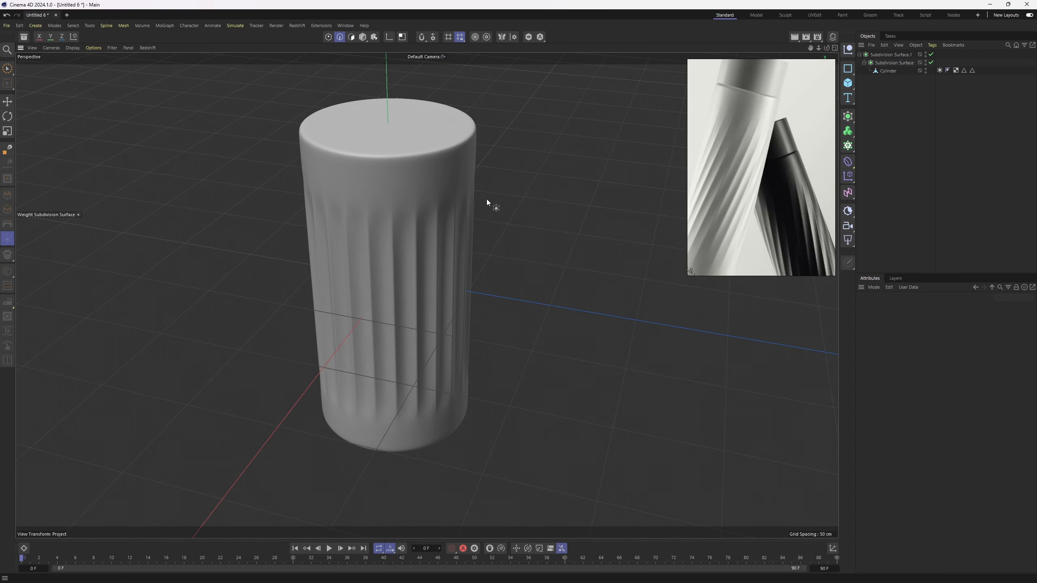
{"action": "scroll", "coordinate": [408, 282], "scroll_direction": "up", "scroll_amount": 3}
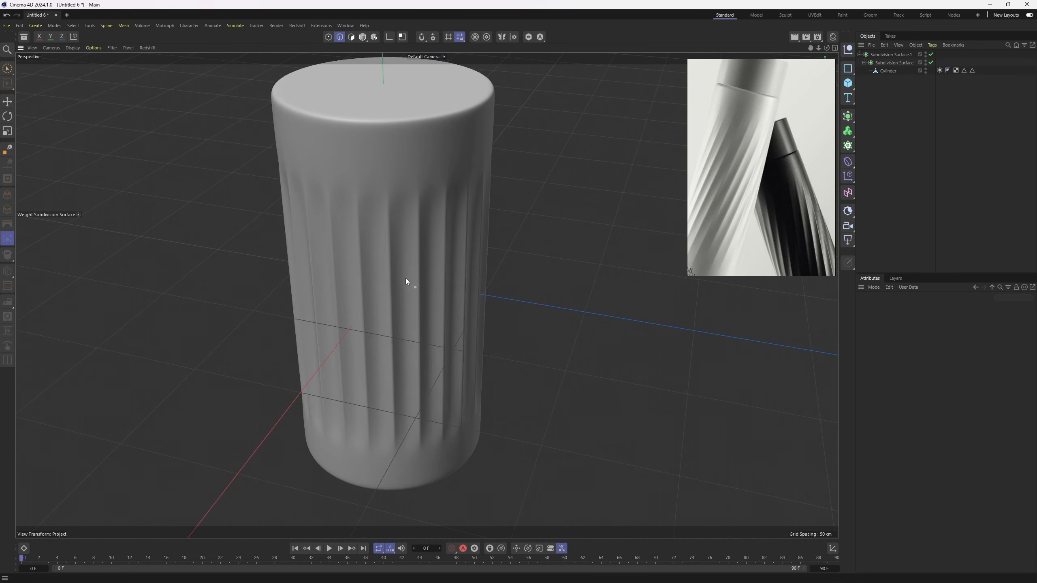
{"action": "left_click_drag", "start_coordinate": [408, 272], "coordinate": [390, 241], "text": "alt"}
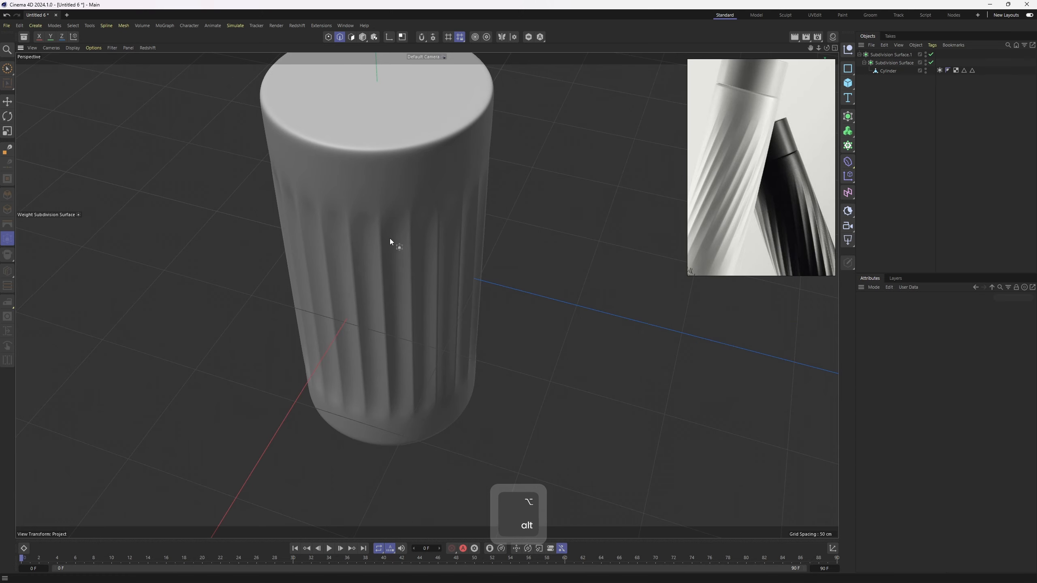
Try adjusting the subdivision weight of the ridge edges stored in the "out" selection, and undo the change.
{"action": "double_click", "coordinate": [973, 71]}
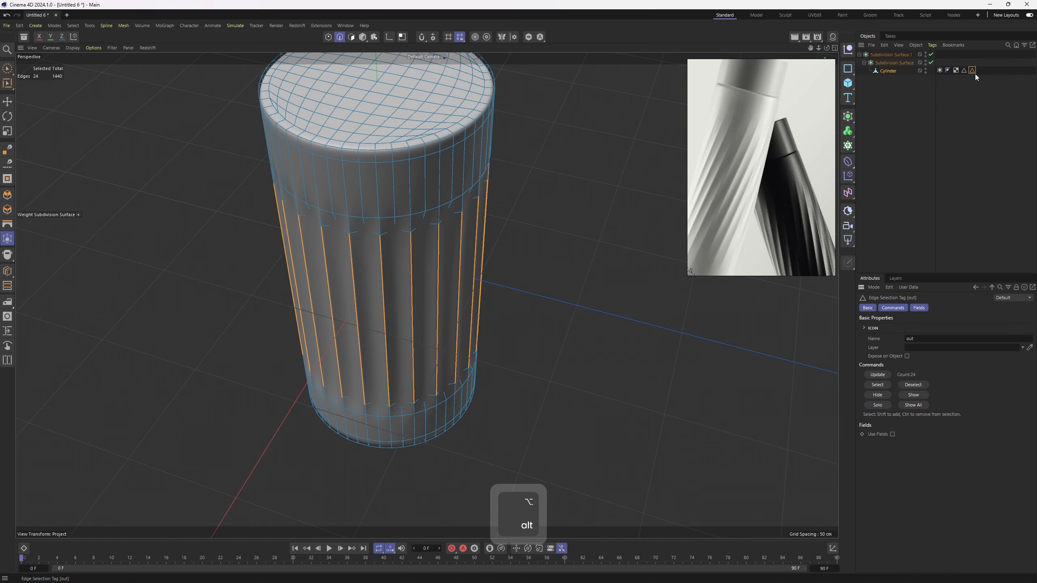
{"action": "right_click", "coordinate": [510, 236]}
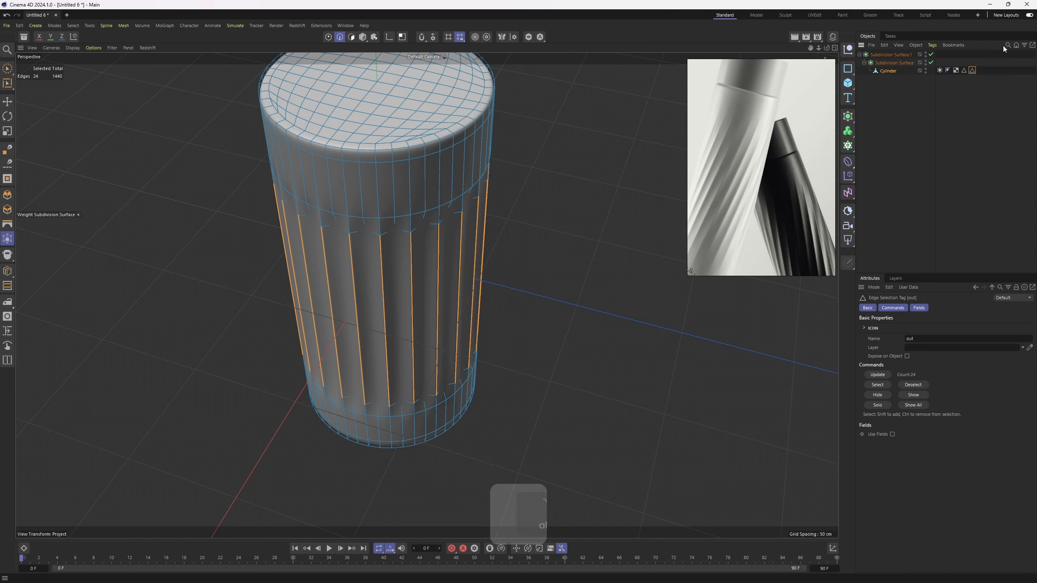
{"action": "right_click", "coordinate": [523, 233]}
{"action": "left_click", "coordinate": [524, 233]}
{"action": "left_click_drag", "start_coordinate": [497, 243], "coordinate": [489, 177], "text": "alt"}
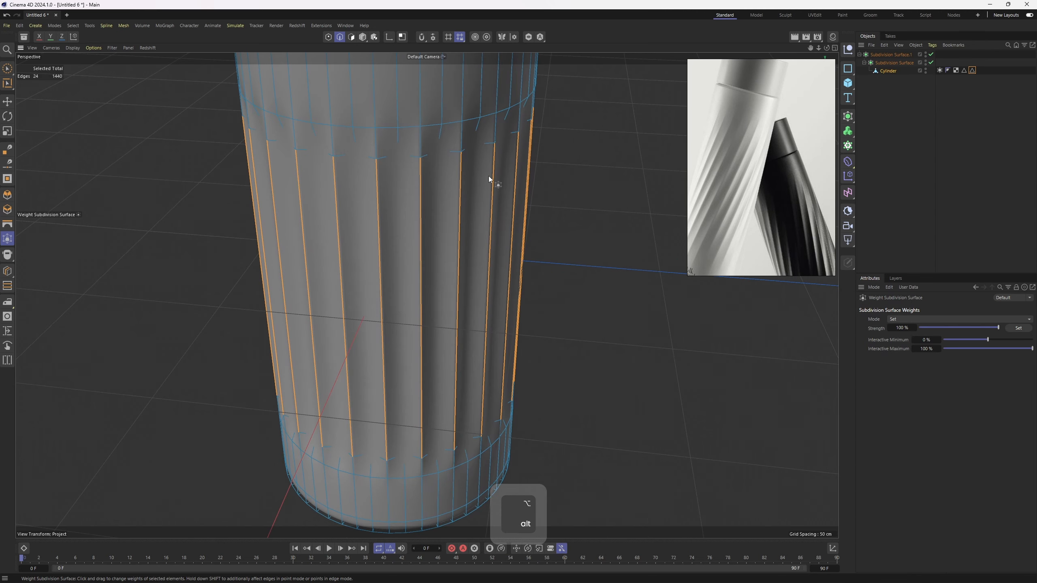
{"action": "right_click_drag", "start_coordinate": [488, 176], "coordinate": [542, 127], "text": "alt"}
{"action": "left_click_drag", "start_coordinate": [542, 126], "coordinate": [527, 208], "text": "alt"}
{"action": "right_click_drag", "start_coordinate": [527, 208], "coordinate": [543, 159], "text": "alt"}
{"action": "middle_click_drag", "start_coordinate": [543, 159], "coordinate": [507, 234], "text": "alt"}
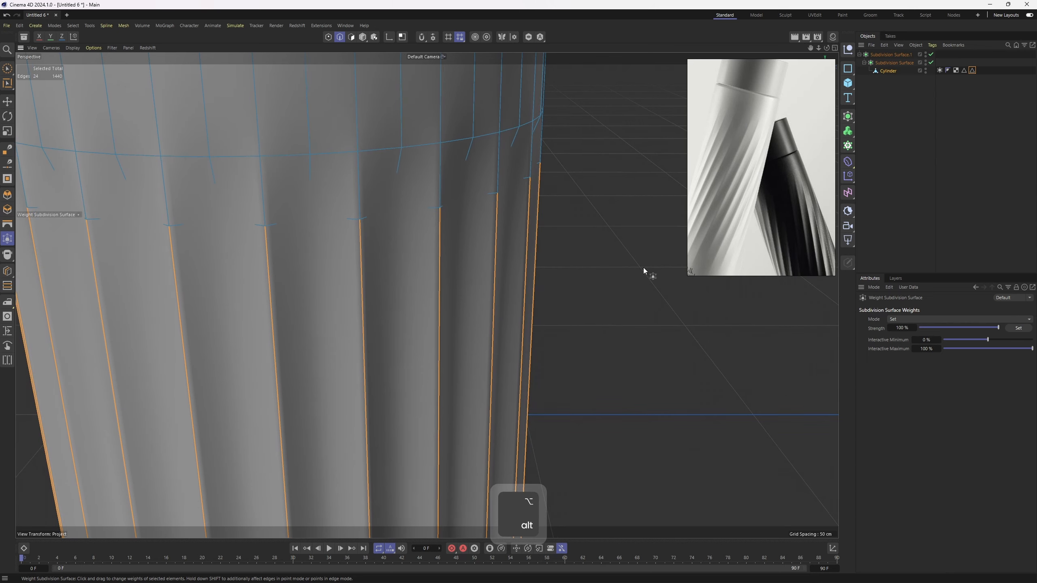
{"action": "mouse_move", "coordinate": [571, 237]}
{"action": "left_mouse_down"}
{"action": "mouse_move", "coordinate": [531, 237]}
{"action": "mouse_move", "coordinate": [571, 237]}
{"action": "left_mouse_up"}
{"action": "key", "text": "ctrl+z"}
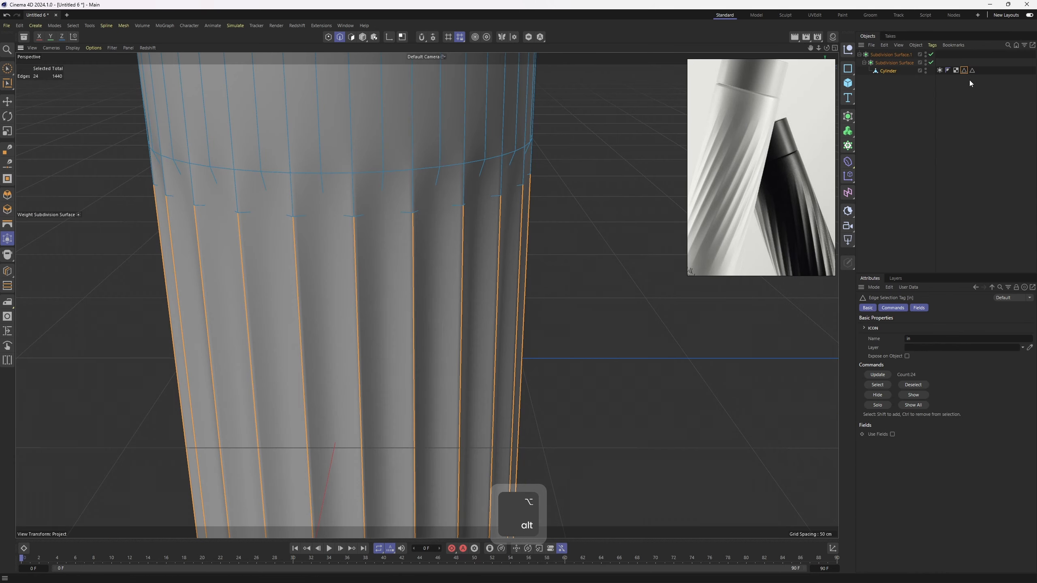
Try scaling the recessed edges stored in the "in" selection, undo it, and review the grooves.
{"action": "right_click_drag", "start_coordinate": [713, 141], "coordinate": [550, 231], "text": "alt"}
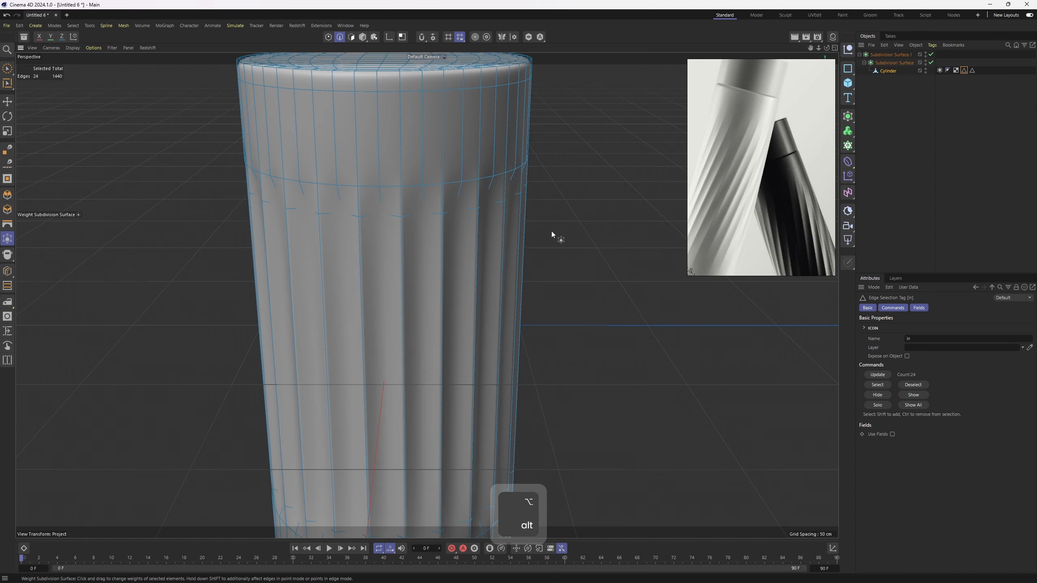
{"action": "key", "text": "t"}
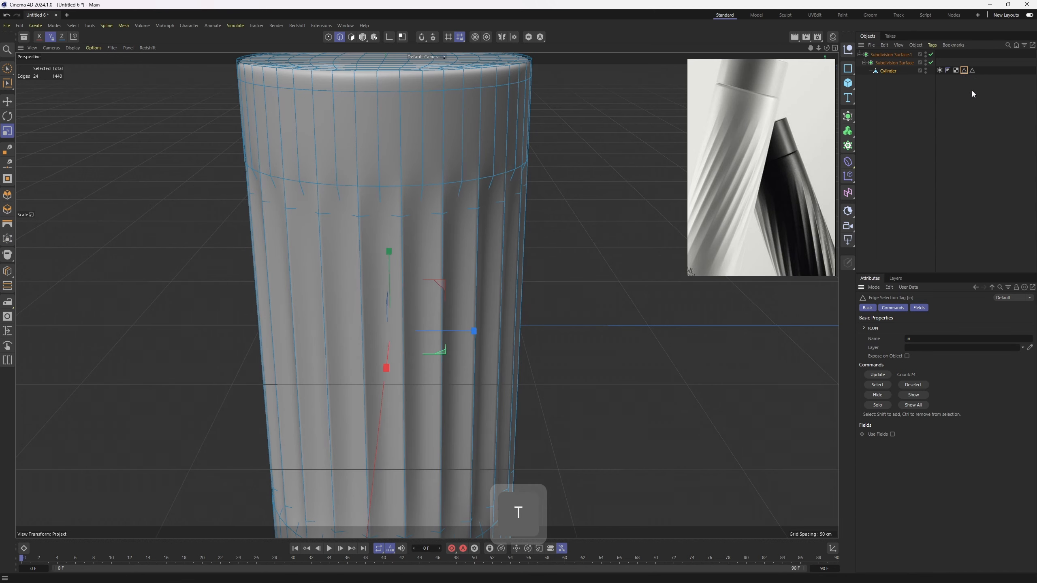
{"action": "left_click_drag", "start_coordinate": [693, 389], "coordinate": [765, 343]}
{"action": "key", "text": "ctrl+z"}
{"action": "left_click", "coordinate": [894, 220]}
{"action": "right_click_drag", "start_coordinate": [512, 248], "coordinate": [455, 270], "text": "alt"}
{"action": "left_click_drag", "start_coordinate": [455, 270], "coordinate": [422, 281], "text": "alt"}
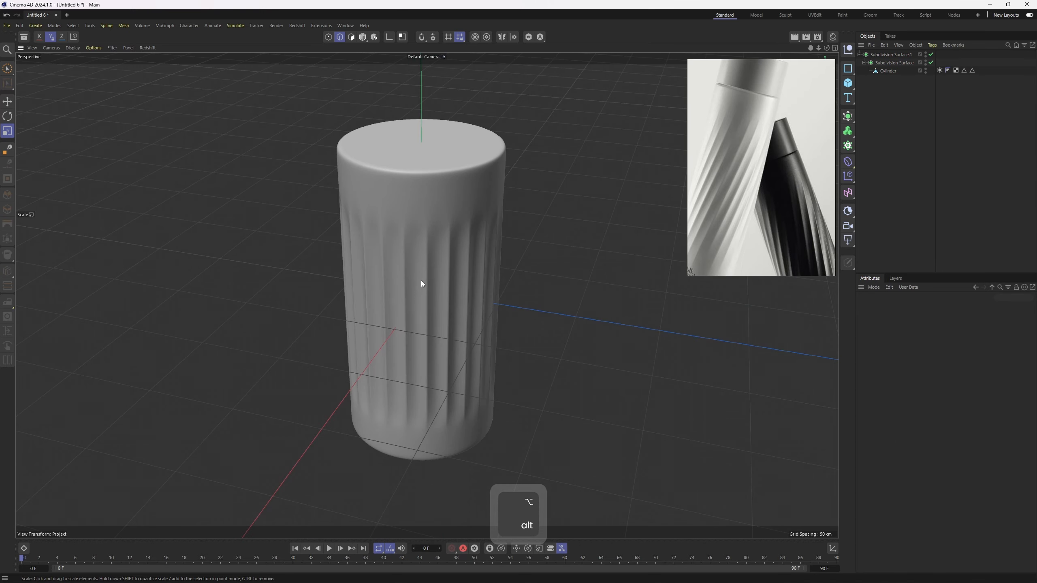
Stretch the whole cylinder along its height to match the slender proportions of the bottle in the reference image.
{"action": "left_click_drag", "start_coordinate": [481, 259], "coordinate": [467, 260], "text": "alt"}
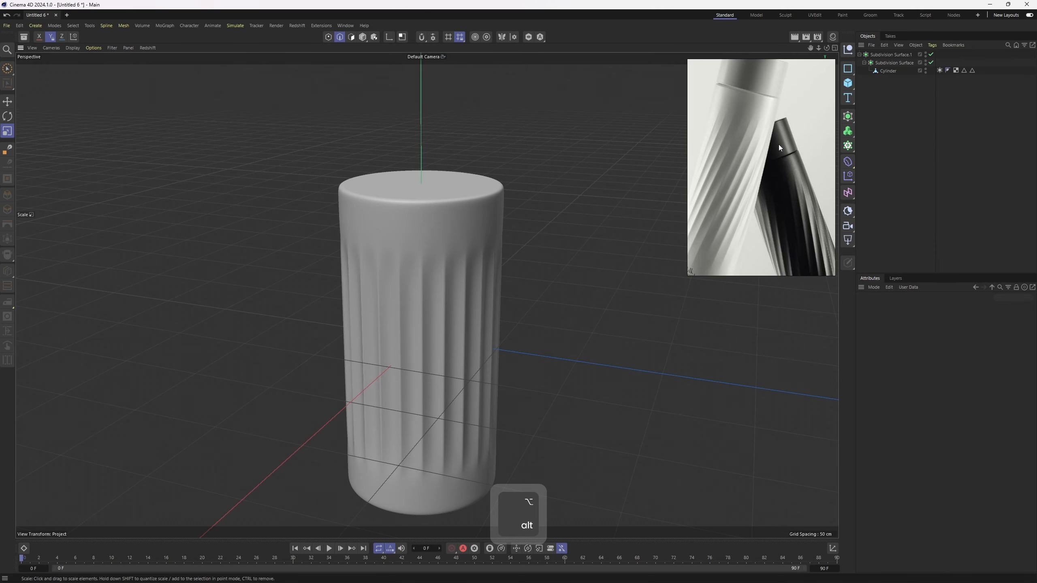
{"action": "scroll", "coordinate": [779, 144], "scroll_direction": "down", "scroll_amount": 3}
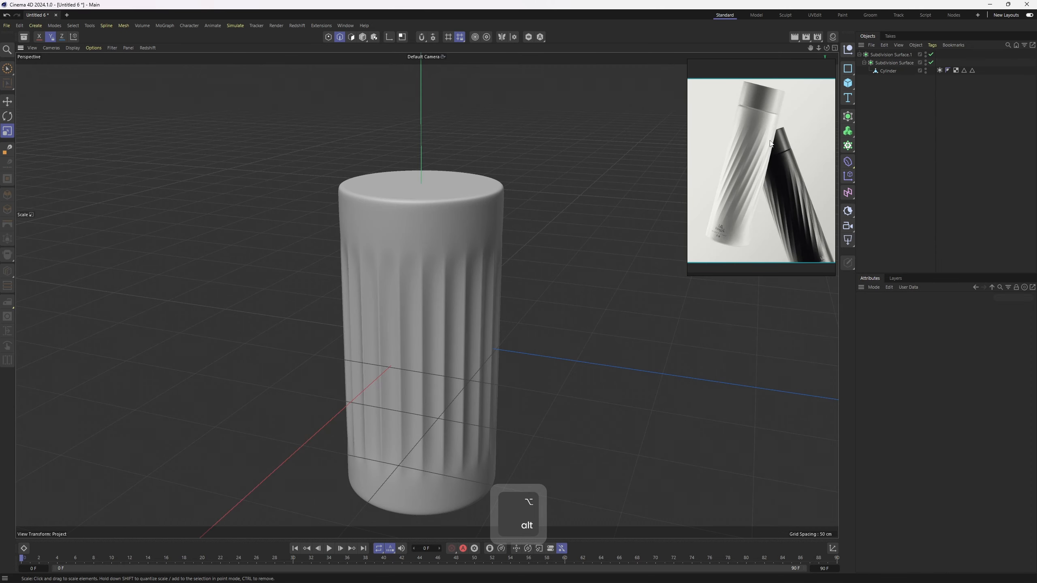
{"action": "left_click_drag", "start_coordinate": [613, 155], "coordinate": [475, 228], "text": "alt"}
{"action": "key", "text": "f"}
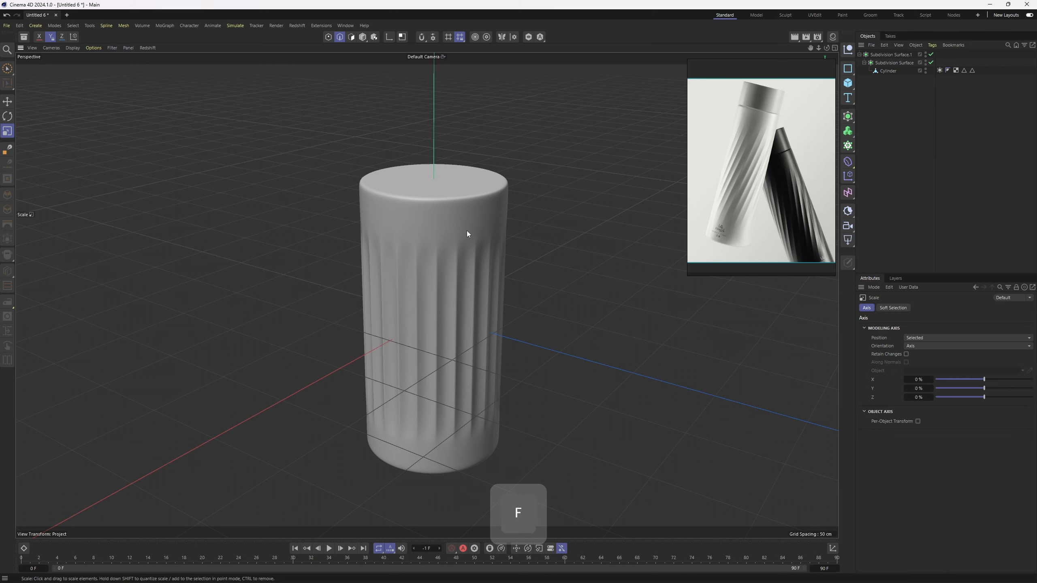
{"action": "left_click", "coordinate": [887, 71]}
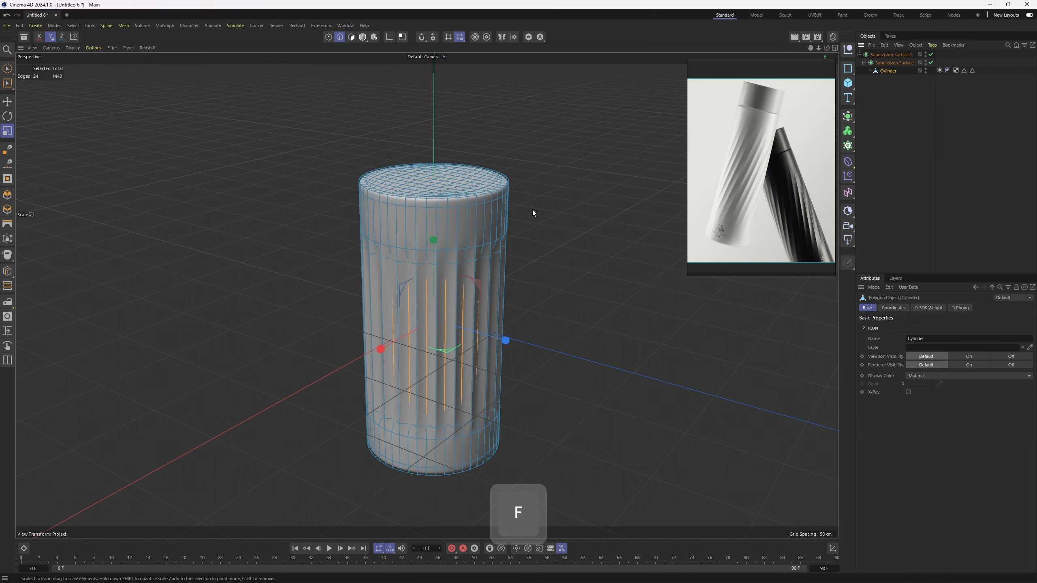
{"action": "key", "text": "t"}
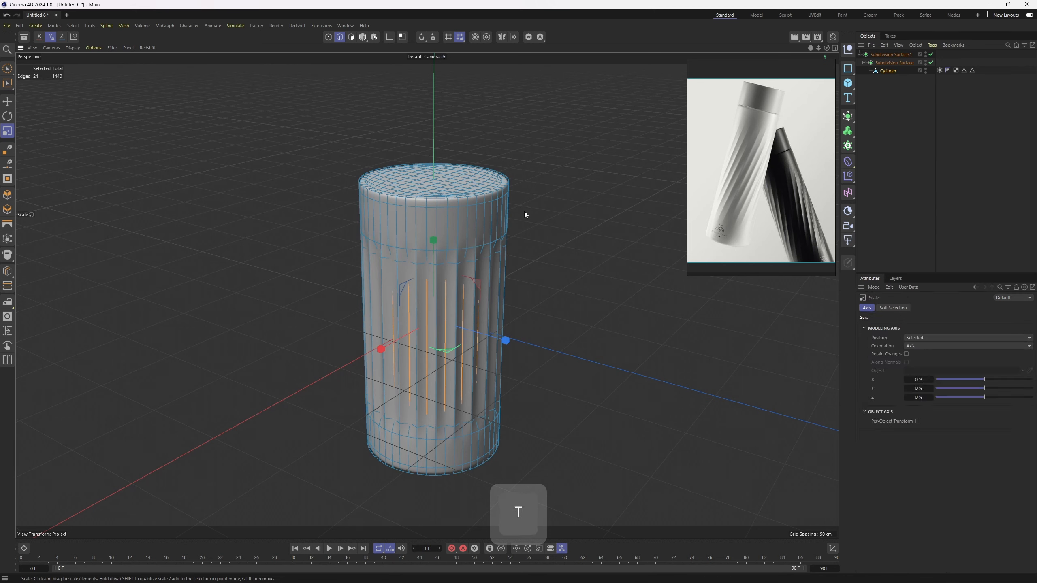
{"action": "left_click", "coordinate": [363, 37]}
{"action": "right_click_drag", "start_coordinate": [463, 177], "coordinate": [447, 192], "text": "alt"}
{"action": "left_click_drag", "start_coordinate": [447, 192], "coordinate": [498, 139], "text": "alt"}
{"action": "key", "text": "c"}
Select the two point rings at each end of the grooves and scale them along Y to about 124%.
{"action": "key", "text": "1"}
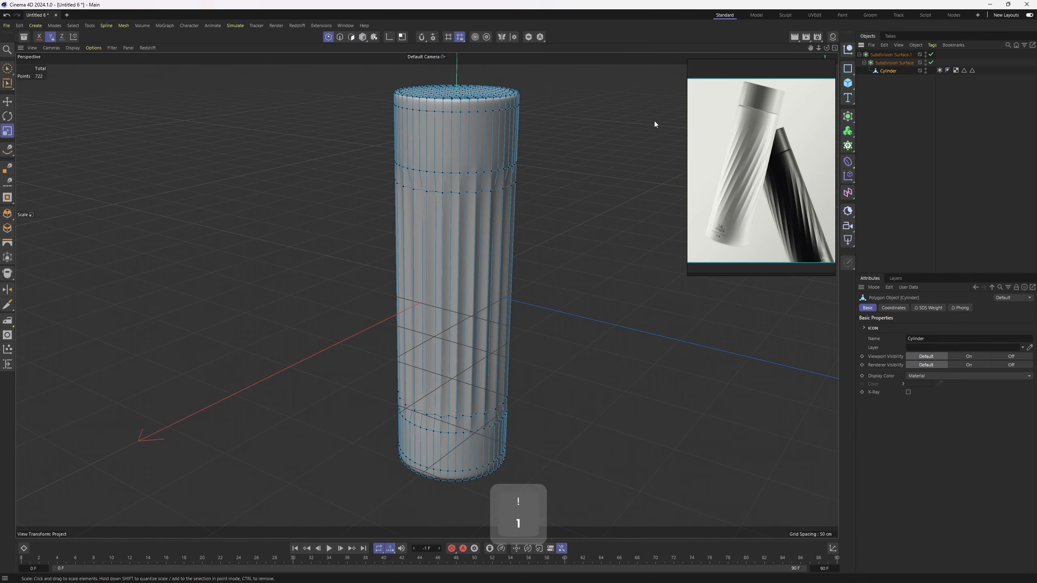
{"action": "key", "text": "0"}
{"action": "left_click_drag", "start_coordinate": [426, 182], "coordinate": [401, 178], "text": "alt"}
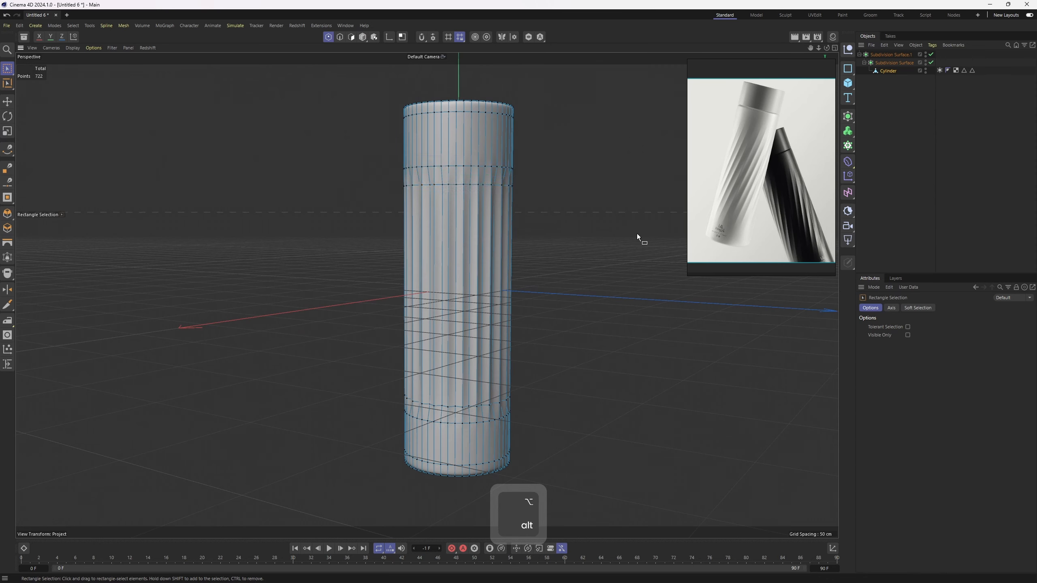
{"action": "left_click_drag", "start_coordinate": [636, 234], "coordinate": [339, 143]}
{"action": "middle_click_drag", "start_coordinate": [354, 375], "coordinate": [324, 313], "text": "alt"}
{"action": "left_click_drag", "start_coordinate": [299, 296], "coordinate": [543, 371], "text": "shift"}
{"action": "left_click_drag", "start_coordinate": [544, 371], "coordinate": [457, 270], "text": "alt"}
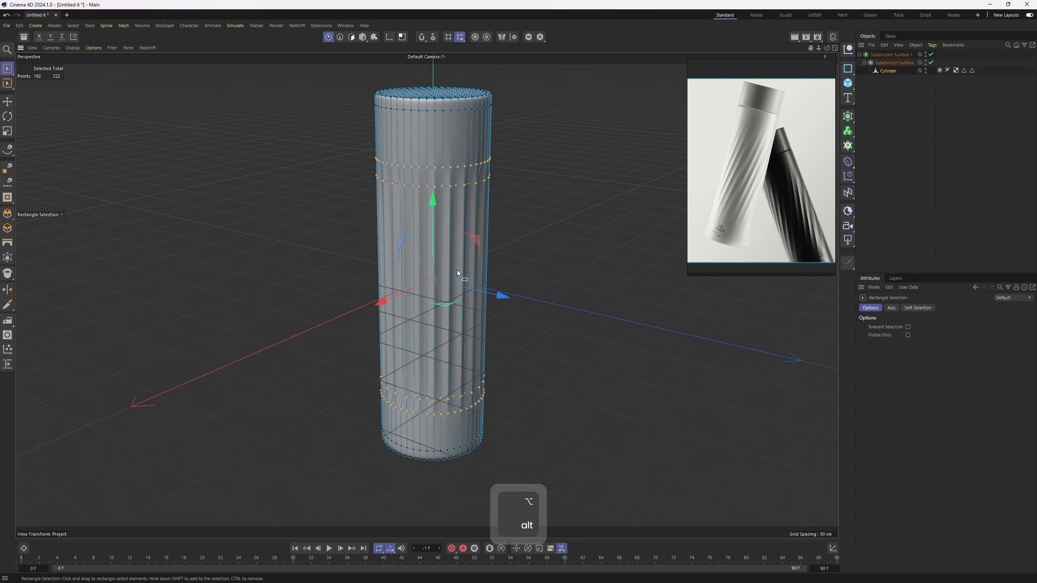
{"action": "key", "text": "t"}
{"action": "left_click_drag", "start_coordinate": [436, 197], "coordinate": [439, 177]}
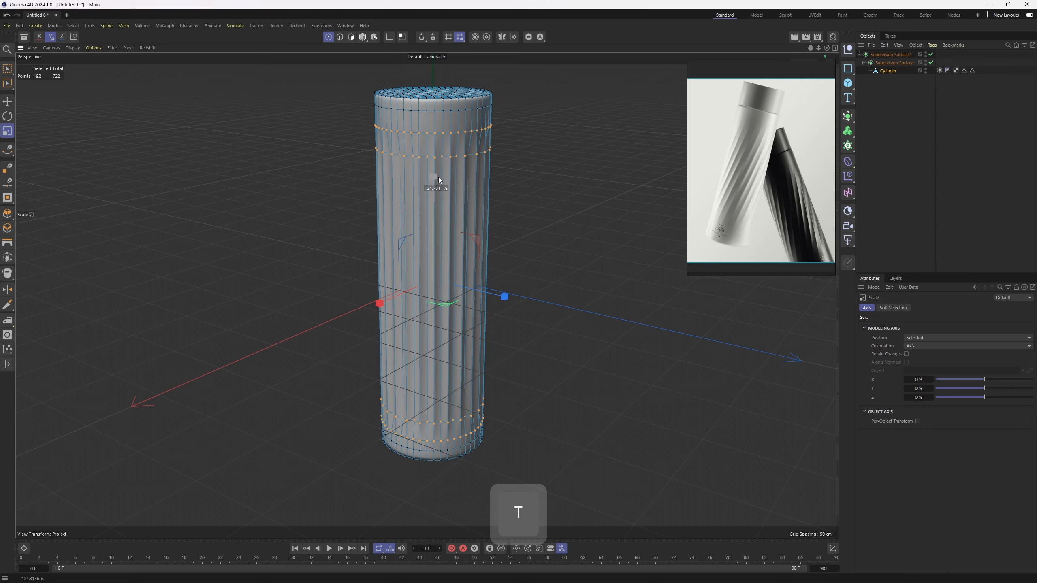
{"action": "left_click", "coordinate": [1003, 136]}
{"action": "left_click_drag", "start_coordinate": [489, 211], "coordinate": [514, 201], "text": "alt"}
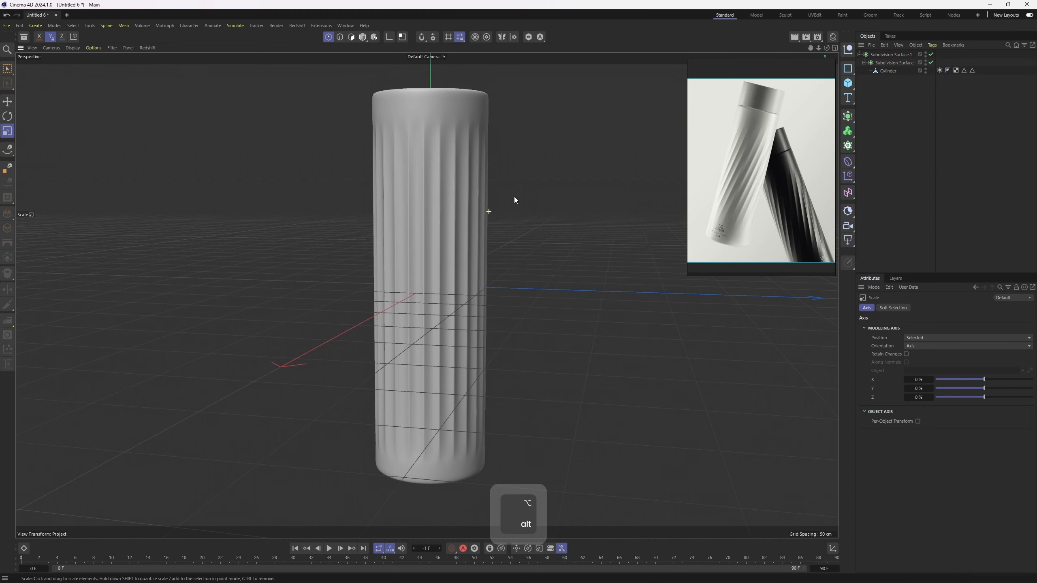
Scale the groove-end point rings slightly back along Y to shorten the grooves, and check the upper groove ends.
{"action": "key", "text": "ctrl+z"}
{"action": "left_click_drag", "start_coordinate": [431, 192], "coordinate": [412, 230]}
{"action": "left_click", "coordinate": [881, 144]}
{"action": "middle_click_drag", "start_coordinate": [486, 92], "coordinate": [491, 213], "text": "alt"}
{"action": "scroll", "coordinate": [482, 143], "scroll_direction": "up", "scroll_amount": 4}
{"action": "scroll", "coordinate": [485, 172], "scroll_direction": "up", "scroll_amount": 4}
{"action": "key", "text": "ctrl+z"}
{"action": "left_click_drag", "start_coordinate": [491, 213], "coordinate": [504, 211], "text": "alt"}
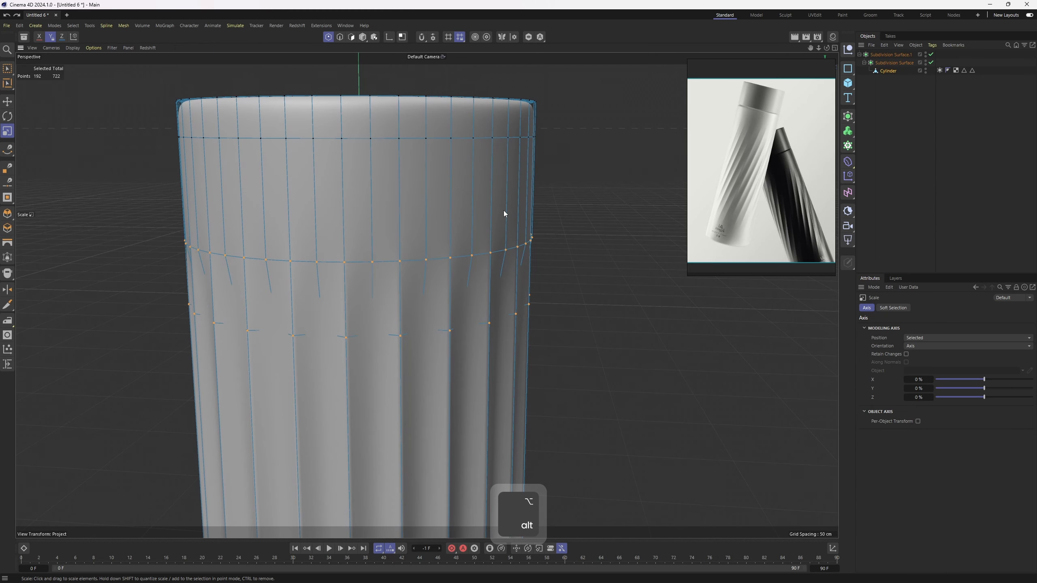
{"action": "left_click", "coordinate": [947, 156]}
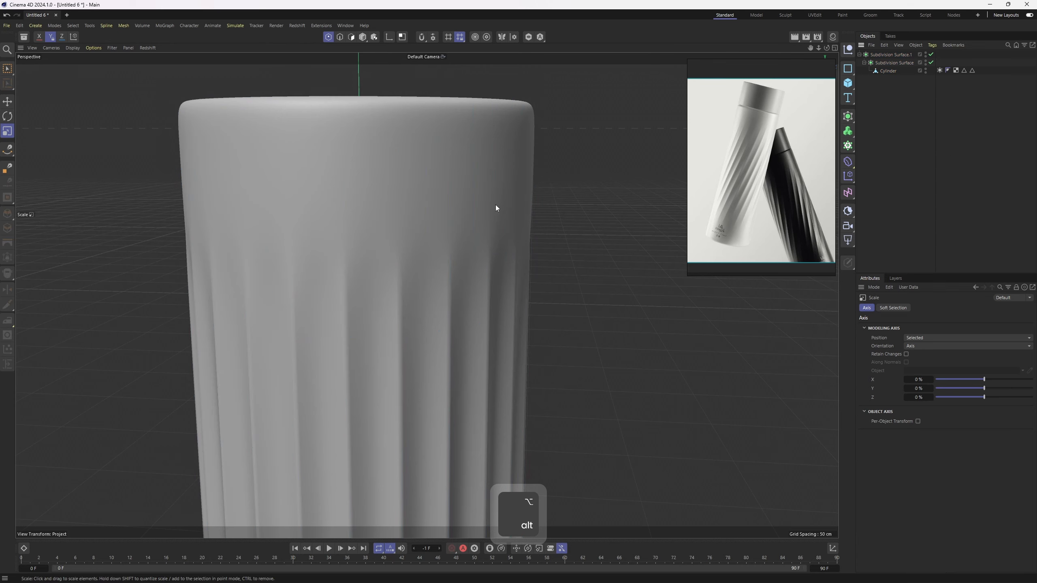
Examine the cylinder's polygons around the upper groove ends, comparing the plain band above with the polygons where the grooves begin.
{"action": "scroll", "coordinate": [459, 227], "scroll_direction": "up", "scroll_amount": 3}
{"action": "left_click", "coordinate": [889, 71]}
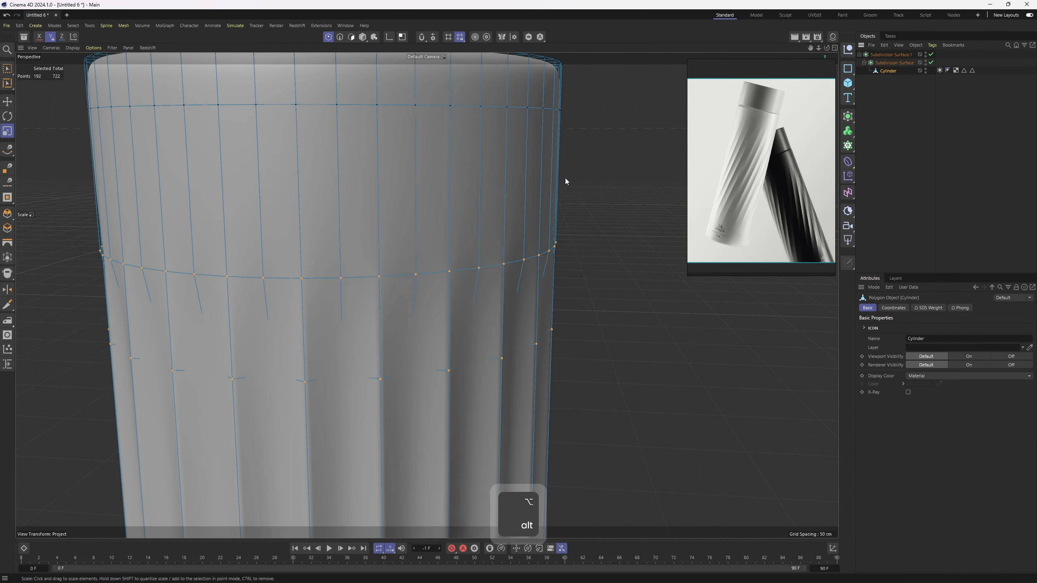
{"action": "key", "text": "k"}
{"action": "key", "text": "l"}
{"action": "key", "text": "4"}
{"action": "key", "text": "r"}
{"action": "key", "text": "3"}
{"action": "key", "text": "e"}
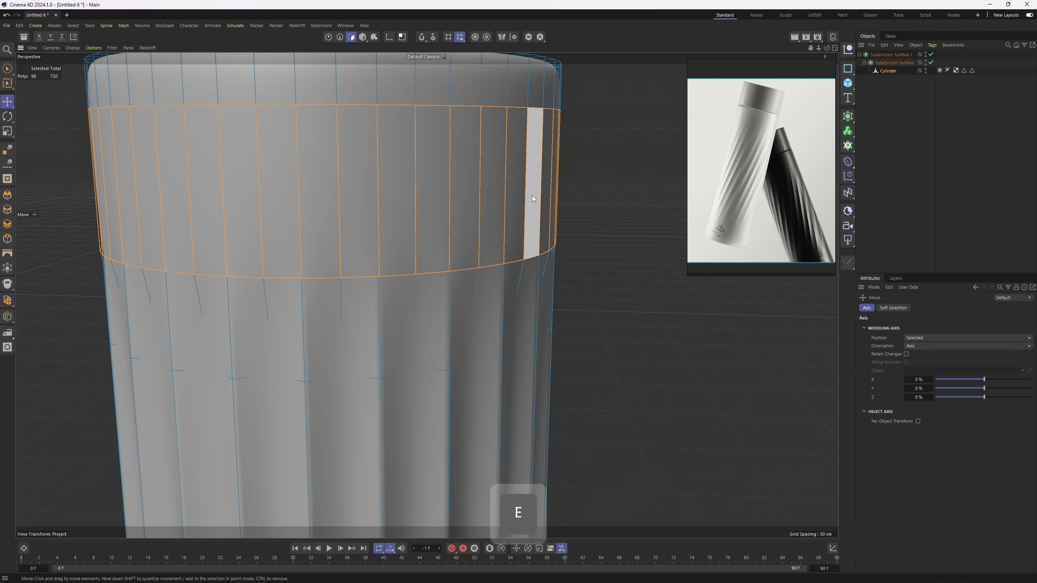
{"action": "left_click_drag", "start_coordinate": [531, 196], "coordinate": [240, 212]}
{"action": "mouse_move", "coordinate": [325, 328]}
{"action": "left_mouse_down"}
{"action": "mouse_move", "coordinate": [444, 326]}
{"action": "mouse_move", "coordinate": [603, 292]}
{"action": "left_mouse_up"}
{"action": "key", "text": "q"}
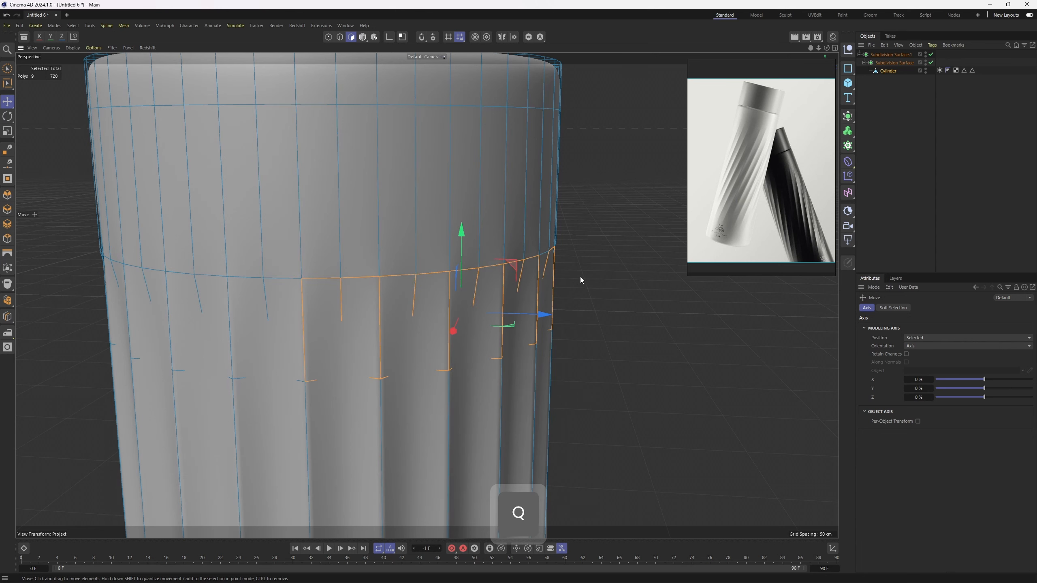
Add a horizontal loop cut at 50% of the plain polygon band above the grooves.
{"action": "key", "text": "k"}
{"action": "key", "text": "l"}
{"action": "left_click_drag", "start_coordinate": [554, 259], "coordinate": [537, 282], "text": "alt"}
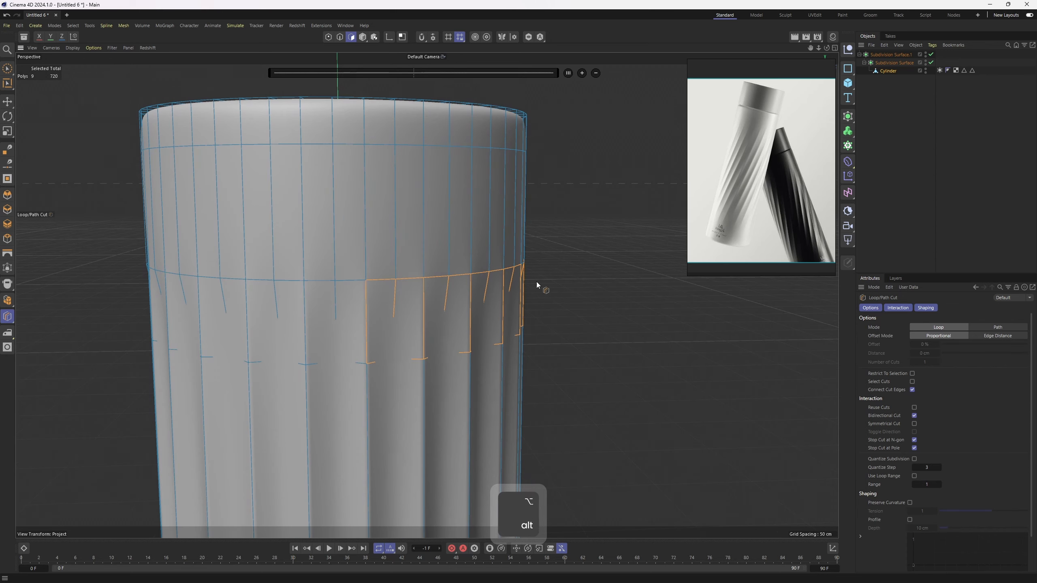
{"action": "right_click", "coordinate": [600, 250]}
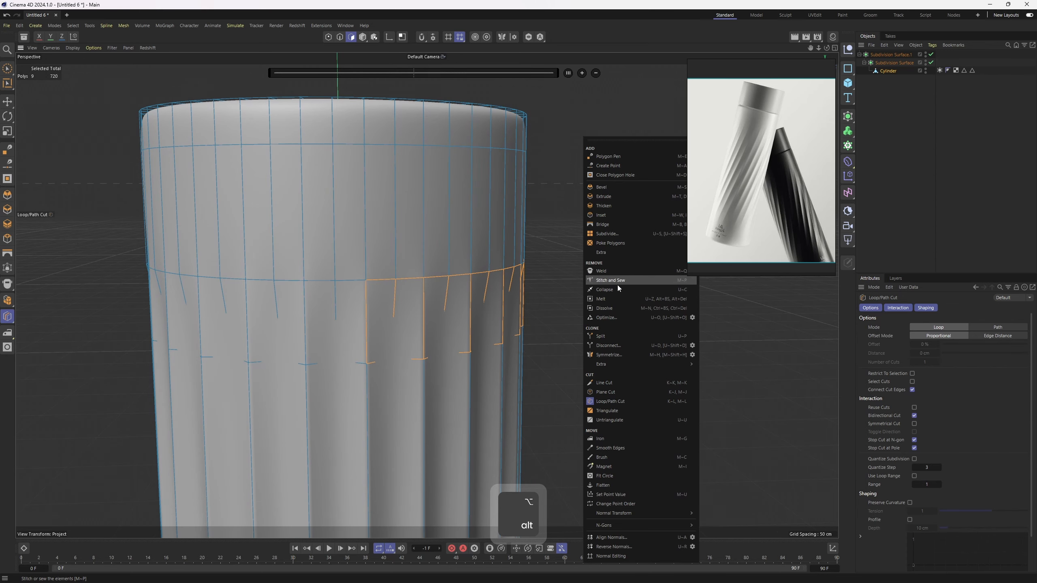
{"action": "left_click", "coordinate": [620, 401]}
{"action": "left_click", "coordinate": [469, 213], "text": "shift"}
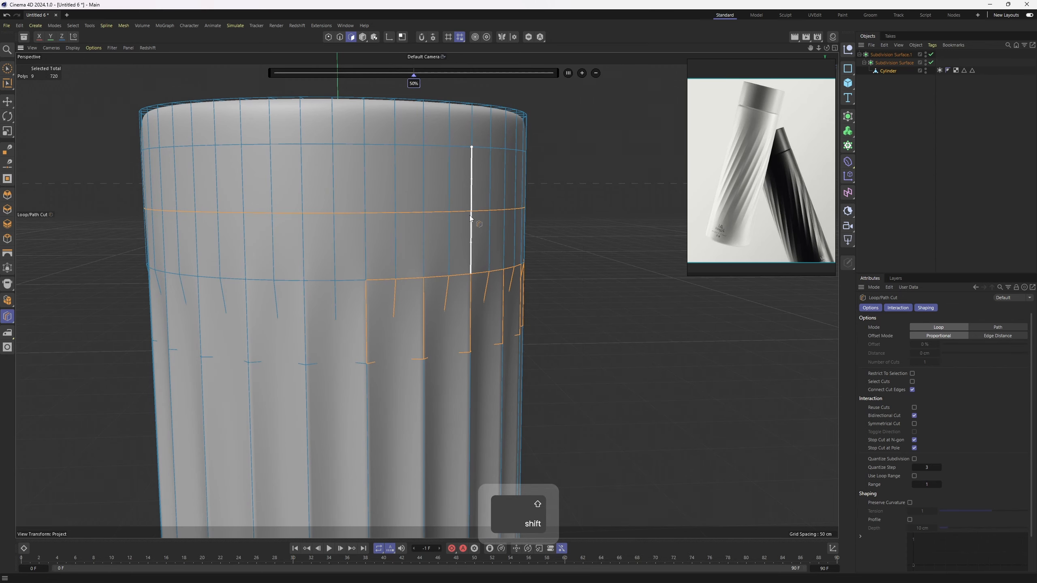
Add a horizontal loop cut at the middle of the plain polygon band below the grooves.
{"action": "left_click", "coordinate": [958, 153]}
{"action": "scroll", "coordinate": [455, 260], "scroll_direction": "up", "scroll_amount": 2}
{"action": "left_click_drag", "start_coordinate": [455, 260], "coordinate": [420, 368], "text": "alt"}
{"action": "key", "text": "ctrl+z"}
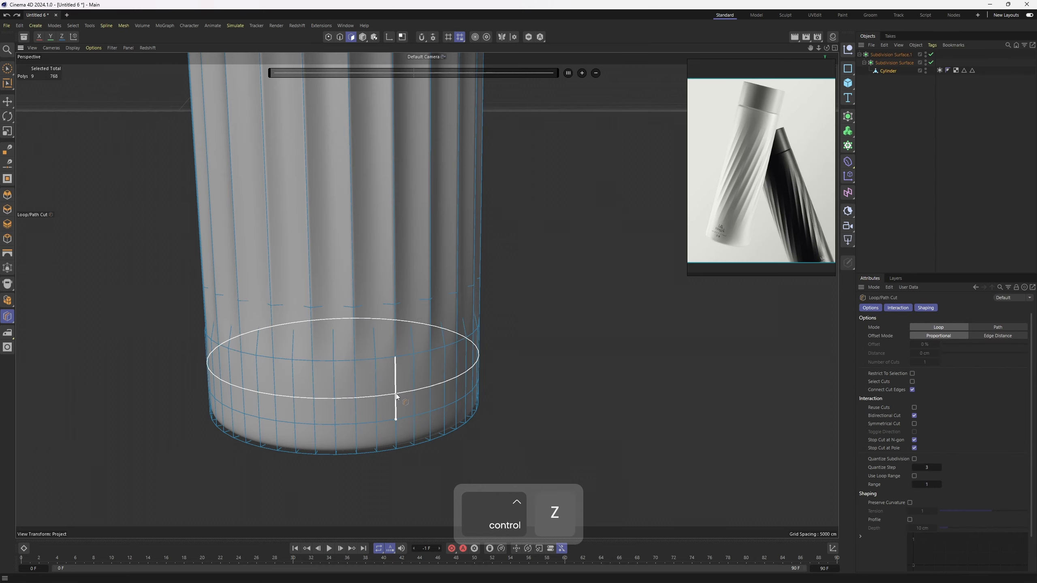
{"action": "left_click", "coordinate": [395, 389], "text": "shift"}
{"action": "left_click", "coordinate": [572, 386]}
{"action": "right_click_drag", "start_coordinate": [441, 270], "coordinate": [396, 270], "text": "alt"}
{"action": "left_click_drag", "start_coordinate": [395, 270], "coordinate": [405, 206], "text": "alt"}
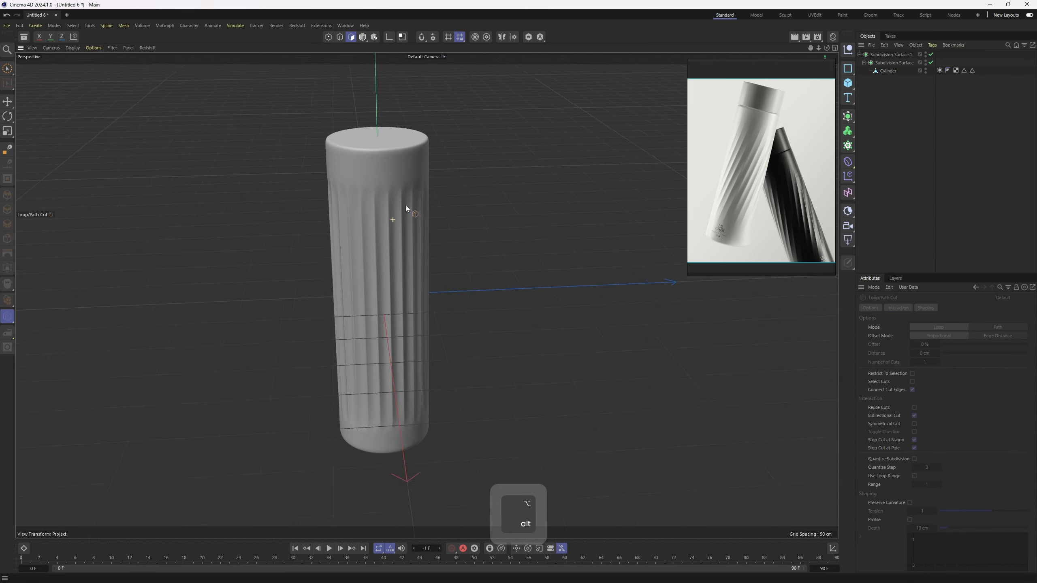
{"action": "right_click_drag", "start_coordinate": [405, 206], "coordinate": [377, 224], "text": "alt"}
{"action": "left_click_drag", "start_coordinate": [377, 224], "coordinate": [480, 259], "text": "alt"}
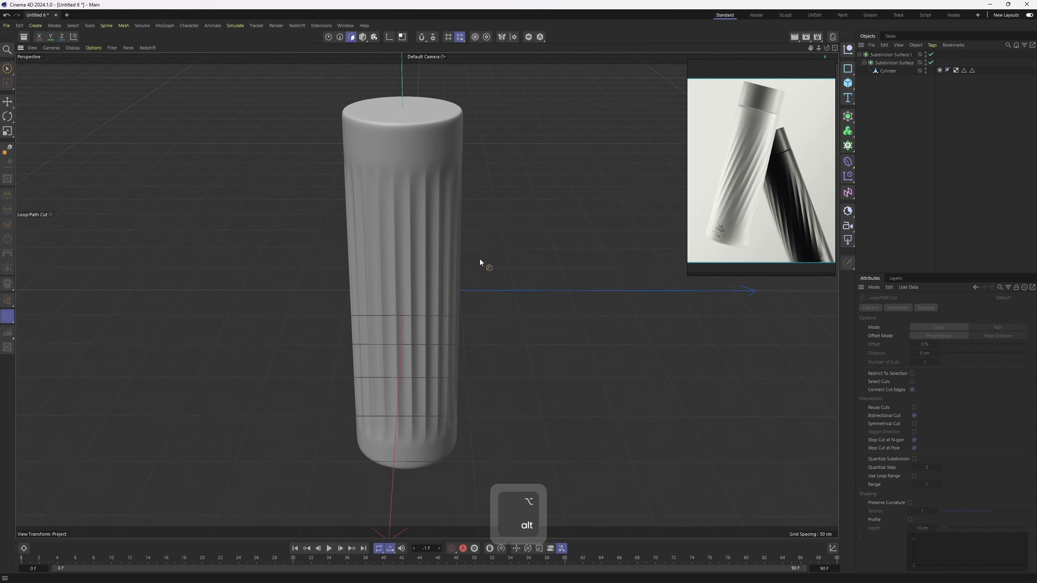
Add a Twist deformer as a child of the grooved cylinder, fitted to its size.
{"action": "left_click", "coordinate": [888, 71]}
{"action": "key", "text": "e"}
{"action": "left_click", "coordinate": [892, 72]}
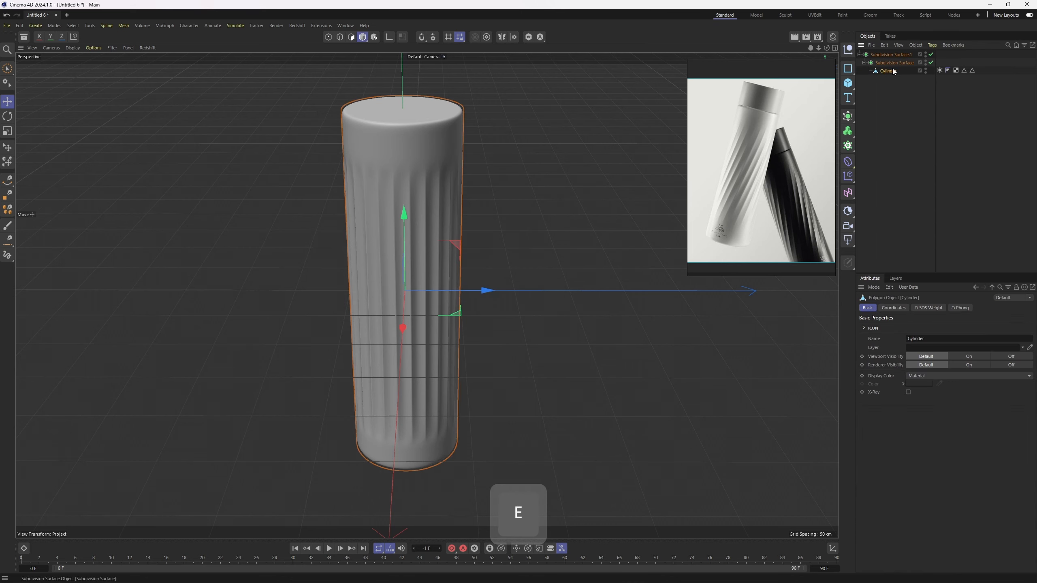
{"action": "left_click", "coordinate": [847, 161]}
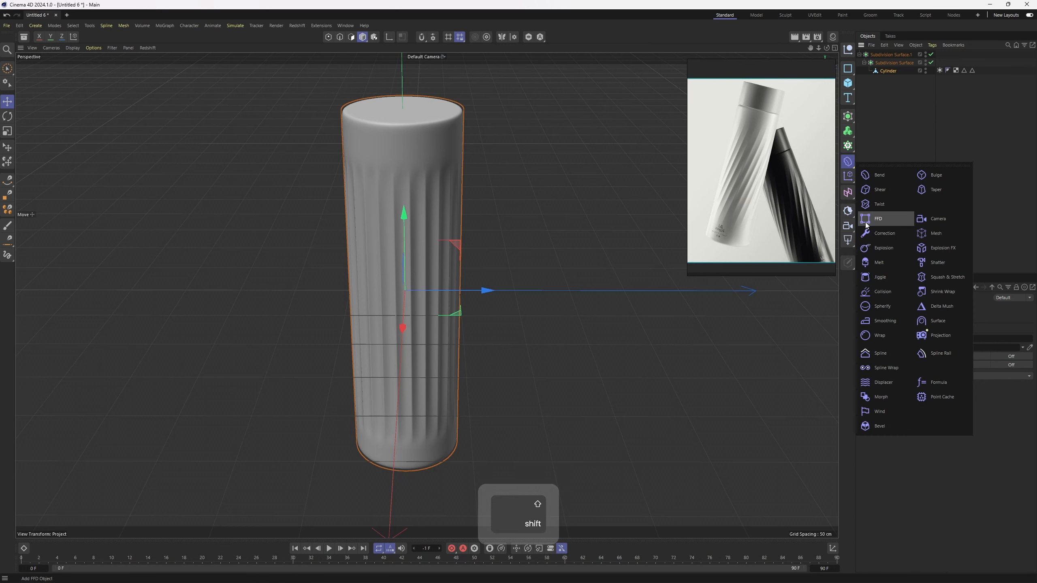
{"action": "left_click", "coordinate": [886, 204], "text": "shift"}
{"action": "middle_click_drag", "start_coordinate": [563, 256], "coordinate": [550, 270], "text": "alt"}
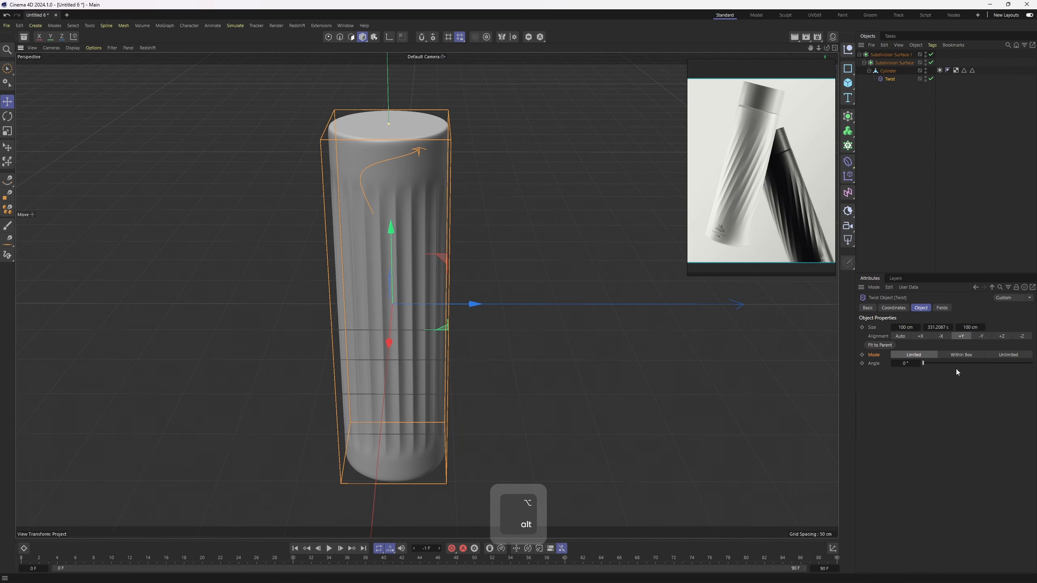
Set the Twist deformer's angle to 53° and check the twisted grooves.
{"action": "left_click_drag", "start_coordinate": [925, 362], "coordinate": [939, 367]}
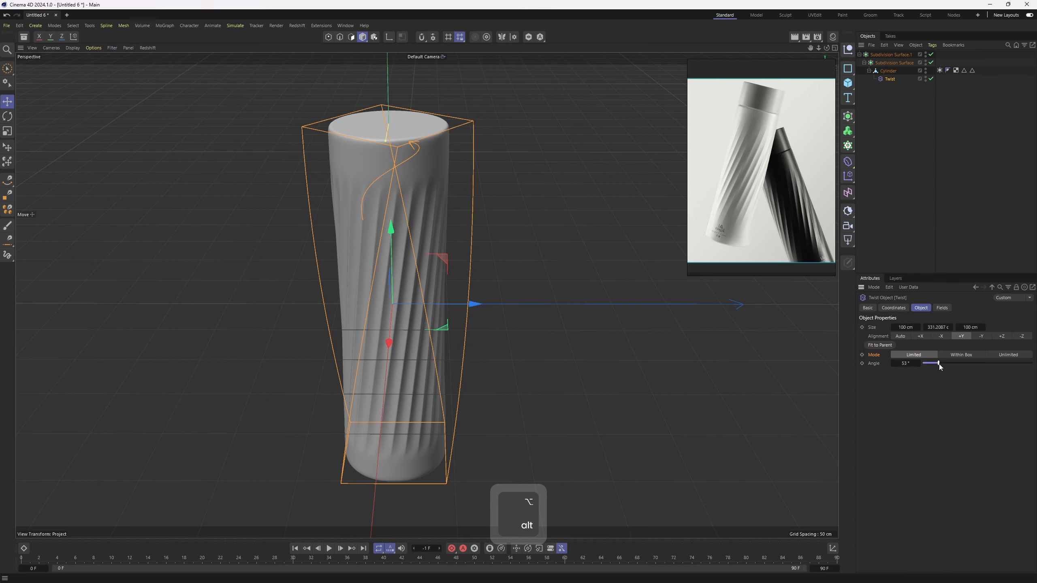
{"action": "left_click_drag", "start_coordinate": [776, 345], "coordinate": [710, 207], "text": "alt"}
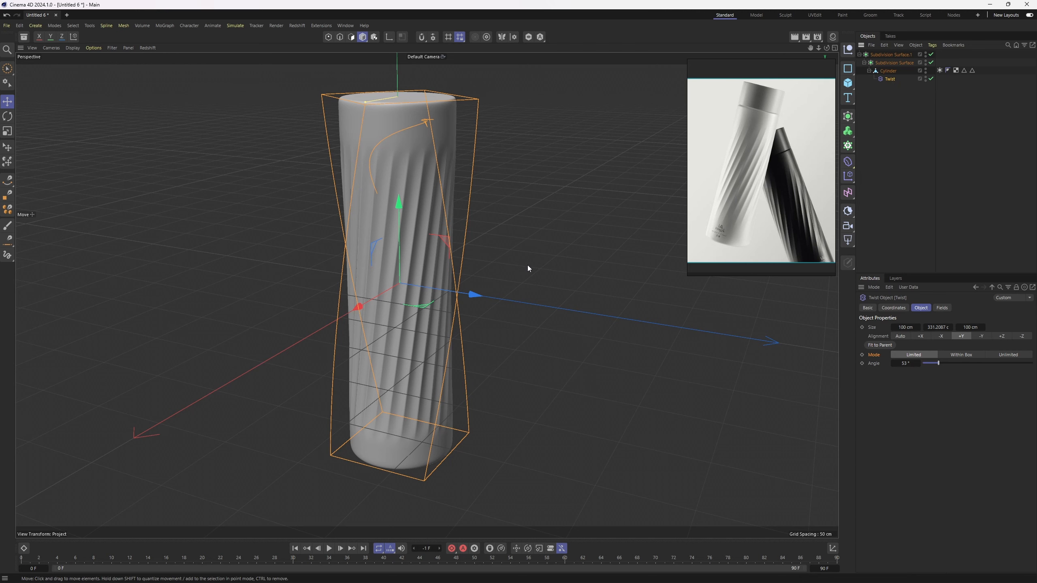
{"action": "left_click_drag", "start_coordinate": [491, 243], "coordinate": [539, 229], "text": "alt"}
Turn off both Subdivision Surfaces and add a horizontal loop cut at 50% across the cylinder's grooved section.
{"action": "left_click", "coordinate": [931, 63]}
{"action": "left_click", "coordinate": [931, 54]}
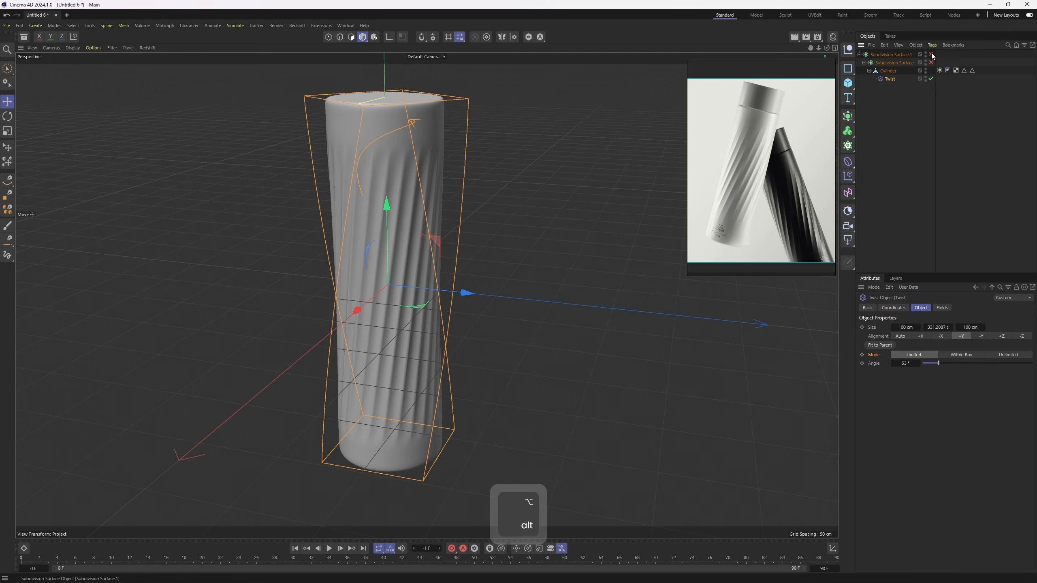
{"action": "left_click", "coordinate": [888, 71]}
{"action": "key", "text": "2"}
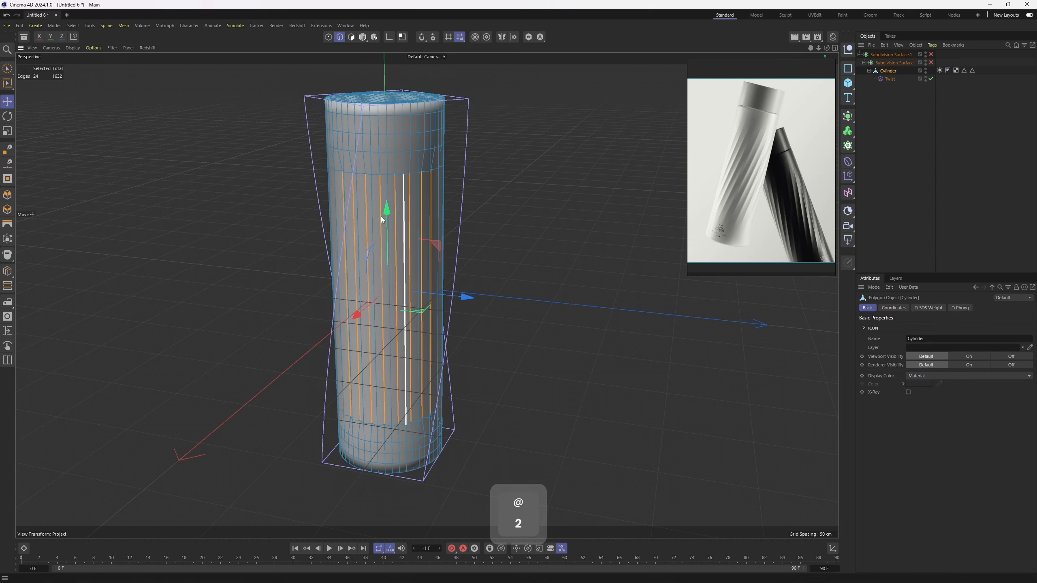
{"action": "key", "text": "k"}
{"action": "key", "text": "l"}
{"action": "scroll", "coordinate": [427, 291], "scroll_direction": "up", "scroll_amount": 2}
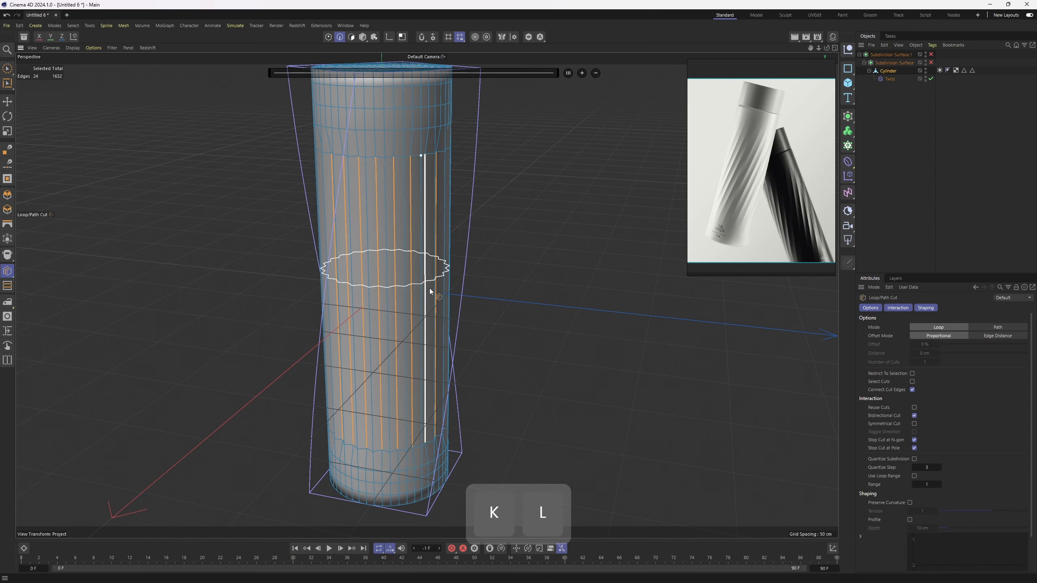
{"action": "left_click_drag", "start_coordinate": [427, 289], "coordinate": [391, 273], "text": "alt"}
{"action": "left_click", "coordinate": [402, 287], "text": "shift"}
Increase the grooved section's loop cut to seven evenly spaced cuts and re-enable both Subdivision Surfaces.
{"action": "left_click", "coordinate": [938, 362]}
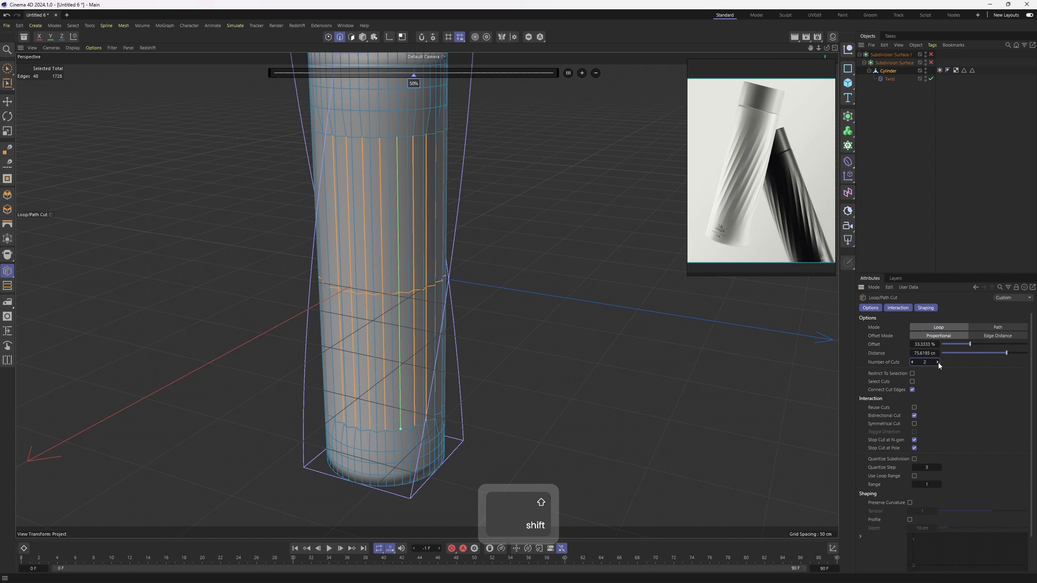
{"action": "left_click", "coordinate": [938, 363]}
{"action": "left_click", "coordinate": [938, 363]}
{"action": "left_click", "coordinate": [938, 362]}
{"action": "left_click", "coordinate": [938, 363]}
{"action": "left_click", "coordinate": [938, 363]}
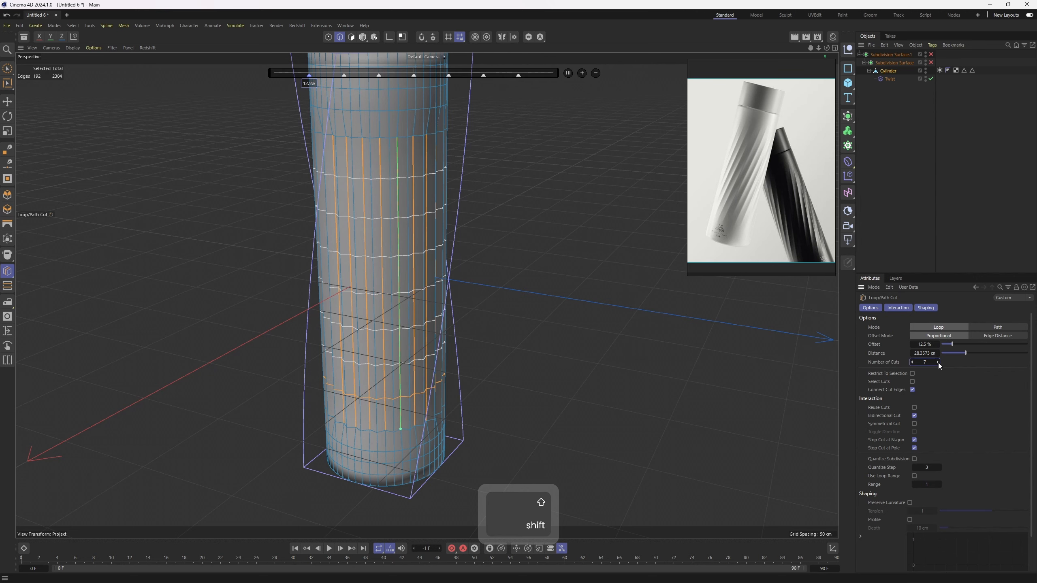
{"action": "left_click", "coordinate": [938, 363]}
{"action": "left_click", "coordinate": [934, 249]}
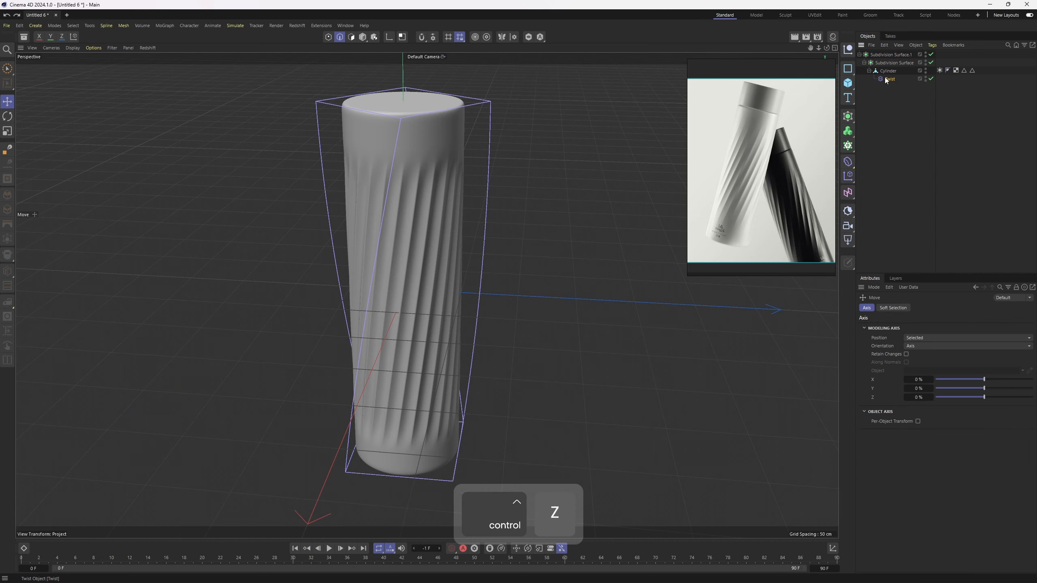
Scale down the Twist deformer to concentrate the twist in the grooved section, undoing one trial change.
{"action": "left_click", "coordinate": [885, 78]}
{"action": "left_click_drag", "start_coordinate": [508, 198], "coordinate": [441, 219], "text": "alt"}
{"action": "key", "text": "t"}
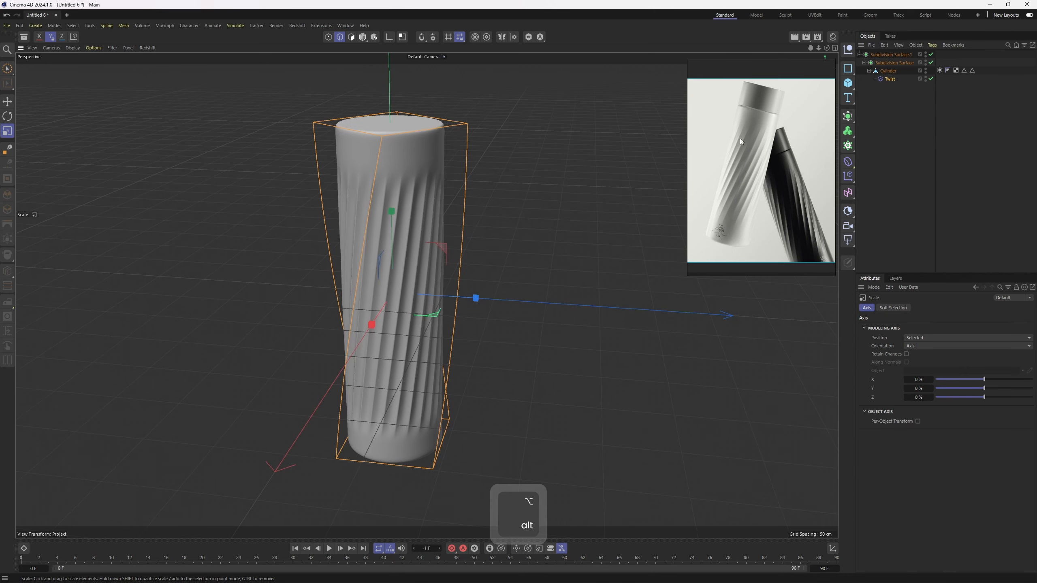
{"action": "left_click_drag", "start_coordinate": [428, 208], "coordinate": [416, 241], "text": "alt"}
{"action": "key", "text": "ctrl+z"}
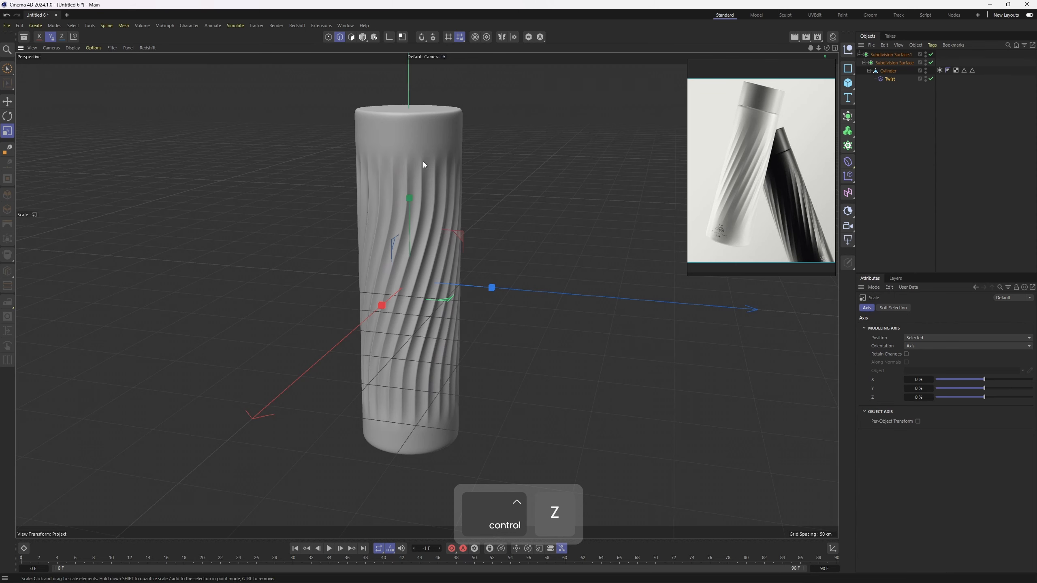
Move the Twist deformer up along Y and adjust its scale so the grooves slant like those in the reference.
{"action": "left_click_drag", "start_coordinate": [457, 273], "coordinate": [437, 245], "text": "alt"}
{"action": "scroll", "coordinate": [437, 245], "scroll_direction": "up", "scroll_amount": 1}
{"action": "key", "text": "e"}
{"action": "left_click_drag", "start_coordinate": [417, 211], "coordinate": [421, 172]}
{"action": "key", "text": "t"}
{"action": "middle_click_drag", "start_coordinate": [537, 179], "coordinate": [607, 137], "text": "alt"}
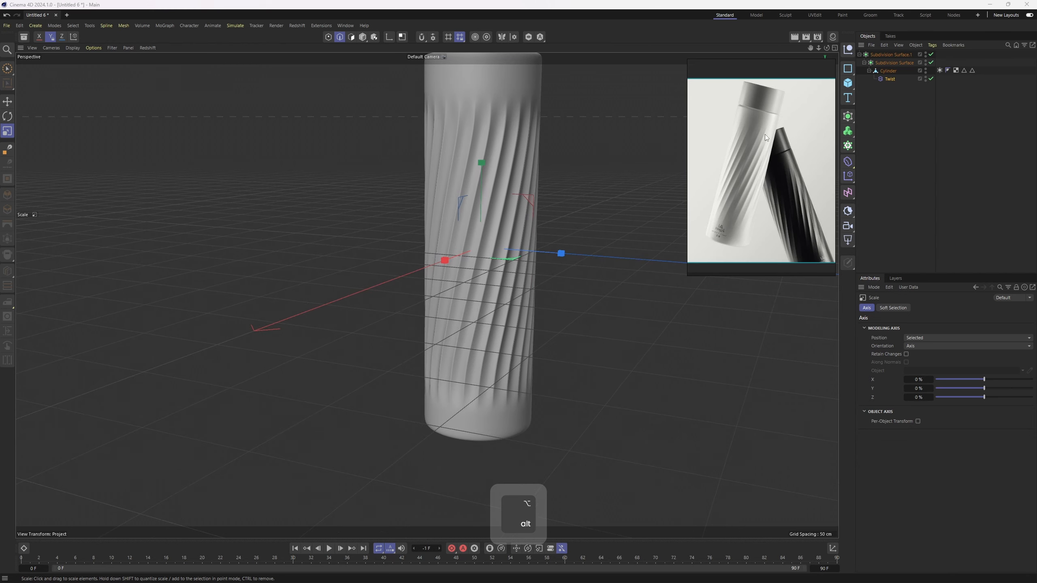
{"action": "right_click_drag", "start_coordinate": [553, 208], "coordinate": [592, 199], "text": "alt"}
{"action": "middle_click_drag", "start_coordinate": [572, 192], "coordinate": [569, 225], "text": "alt"}
{"action": "left_click_drag", "start_coordinate": [452, 215], "coordinate": [455, 209]}
{"action": "right_click_drag", "start_coordinate": [486, 223], "coordinate": [469, 234], "text": "alt"}
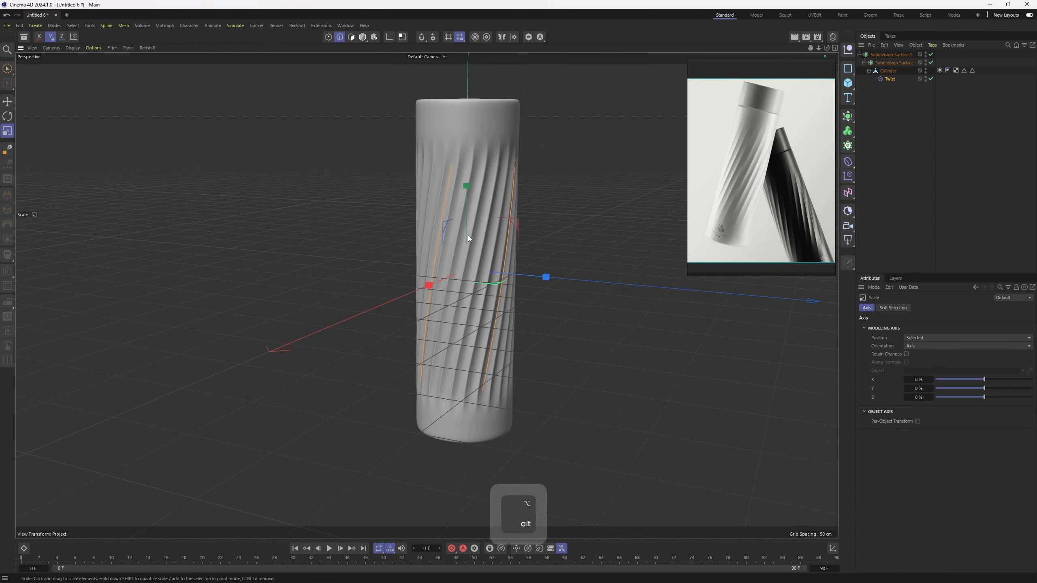
Examine the twisted grooves around the bottle from several angles.
{"action": "left_click_drag", "start_coordinate": [468, 235], "coordinate": [461, 244], "text": "alt"}
{"action": "key", "text": "3"}
{"action": "middle_click_drag", "start_coordinate": [413, 143], "coordinate": [424, 198], "text": "alt"}
{"action": "right_click_drag", "start_coordinate": [424, 199], "coordinate": [481, 192], "text": "alt"}
{"action": "left_click_drag", "start_coordinate": [432, 197], "coordinate": [501, 243], "text": "alt"}
{"action": "right_click_drag", "start_coordinate": [584, 187], "coordinate": [564, 177], "text": "alt"}
{"action": "key", "text": "4"}
{"action": "left_click", "coordinate": [961, 162]}
{"action": "middle_click_drag", "start_coordinate": [500, 227], "coordinate": [425, 182], "text": "alt"}
{"action": "mouse_move", "coordinate": [424, 182]}
{"action": "left_mouse_down", "text": "alt"}
{"action": "mouse_move", "coordinate": [424, 198]}
{"action": "mouse_move", "coordinate": [431, 189]}
{"action": "left_mouse_up", "text": "alt"}
Add a Cylinder primitive, place it on top of the bottle and shorten it to form the cap.
{"action": "left_click", "coordinate": [847, 83]}
{"action": "left_click", "coordinate": [928, 100]}
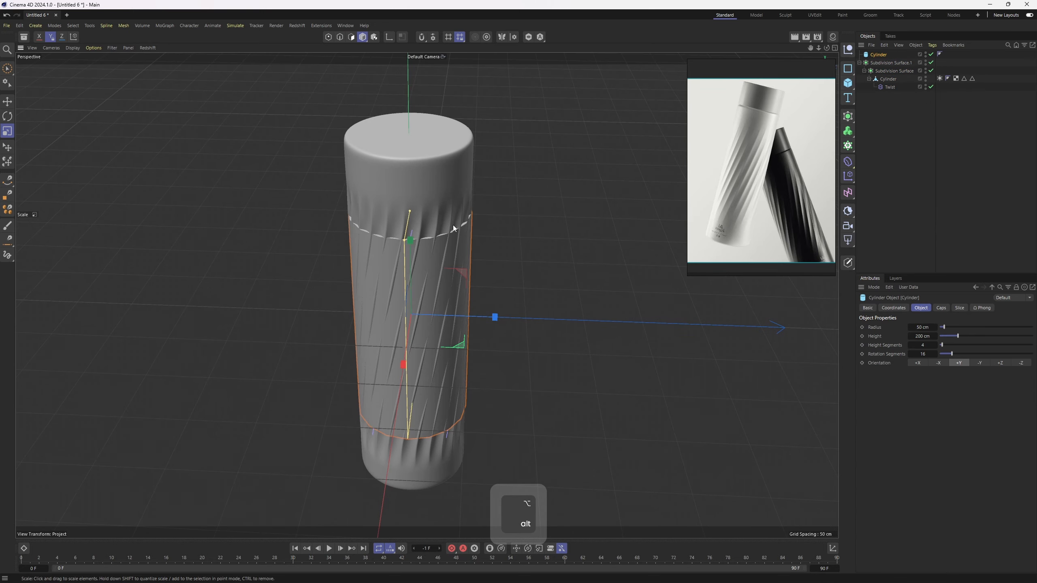
{"action": "key", "text": "e"}
{"action": "left_click_drag", "start_coordinate": [406, 241], "coordinate": [422, 96]}
{"action": "key", "text": "ctrl+z"}
{"action": "middle_click_drag", "start_coordinate": [422, 96], "coordinate": [421, 220], "text": "alt"}
{"action": "left_click_drag", "start_coordinate": [421, 220], "coordinate": [392, 256], "text": "alt"}
{"action": "left_click_drag", "start_coordinate": [384, 207], "coordinate": [386, 155]}
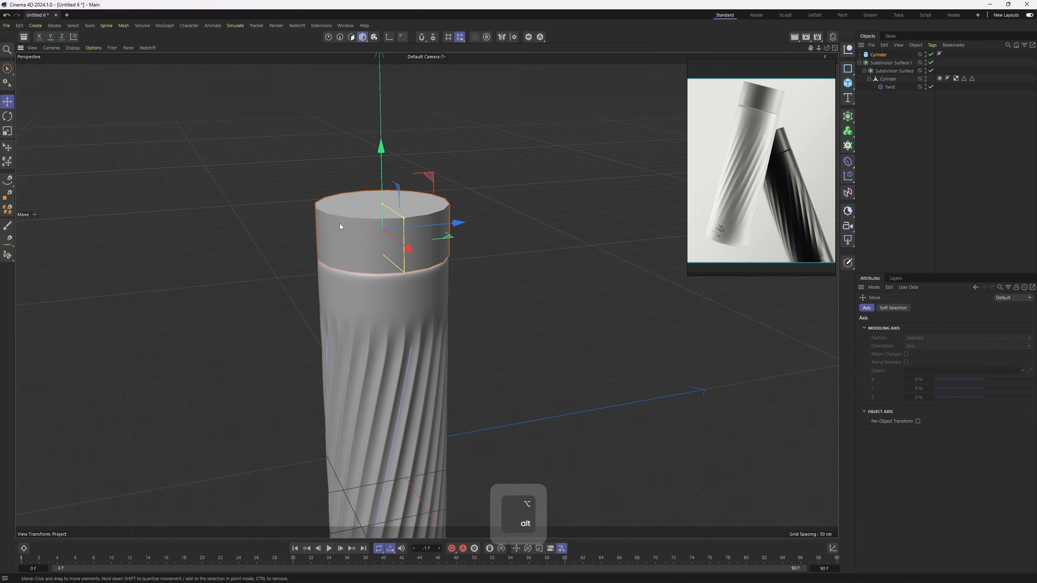
Raise the cap cylinder along Y to adjust how it sits on the bottle's top.
{"action": "scroll", "coordinate": [385, 247], "scroll_direction": "down", "scroll_amount": 5}
{"action": "middle_click_drag", "start_coordinate": [385, 247], "coordinate": [425, 179], "text": "alt"}
{"action": "scroll", "coordinate": [425, 176], "scroll_direction": "up", "scroll_amount": 2}
{"action": "left_click_drag", "start_coordinate": [423, 147], "coordinate": [423, 113]}
{"action": "middle_click_drag", "start_coordinate": [518, 107], "coordinate": [519, 163], "text": "alt"}
{"action": "scroll", "coordinate": [518, 163], "scroll_direction": "up", "scroll_amount": 2}
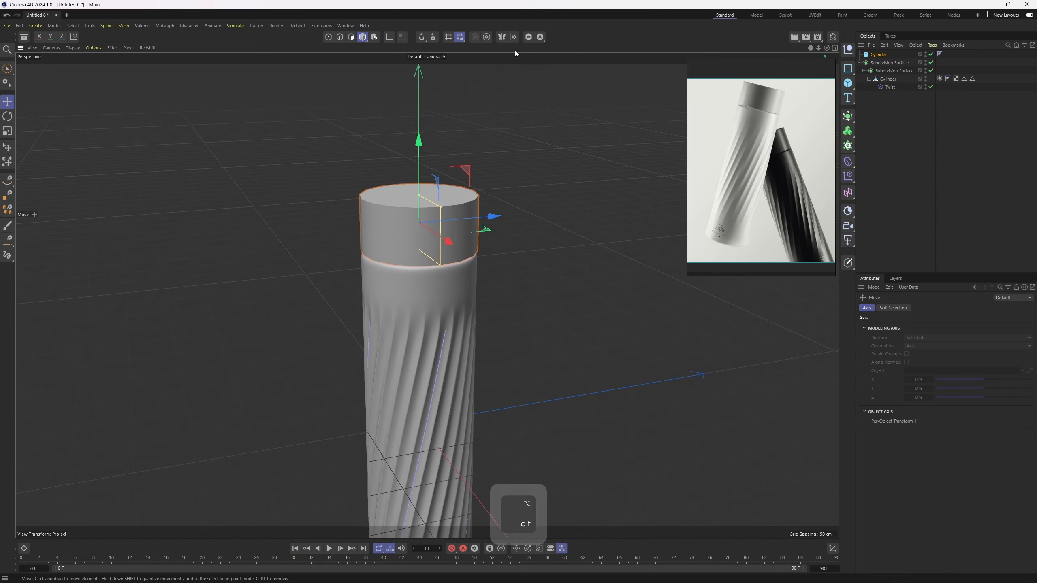
Isolate the cap cylinder in the viewport and display its mesh lines.
{"action": "left_click", "coordinate": [529, 38]}
{"action": "scroll", "coordinate": [445, 209], "scroll_direction": "up", "scroll_amount": 4}
{"action": "key", "text": "n"}
{"action": "key", "text": "b"}
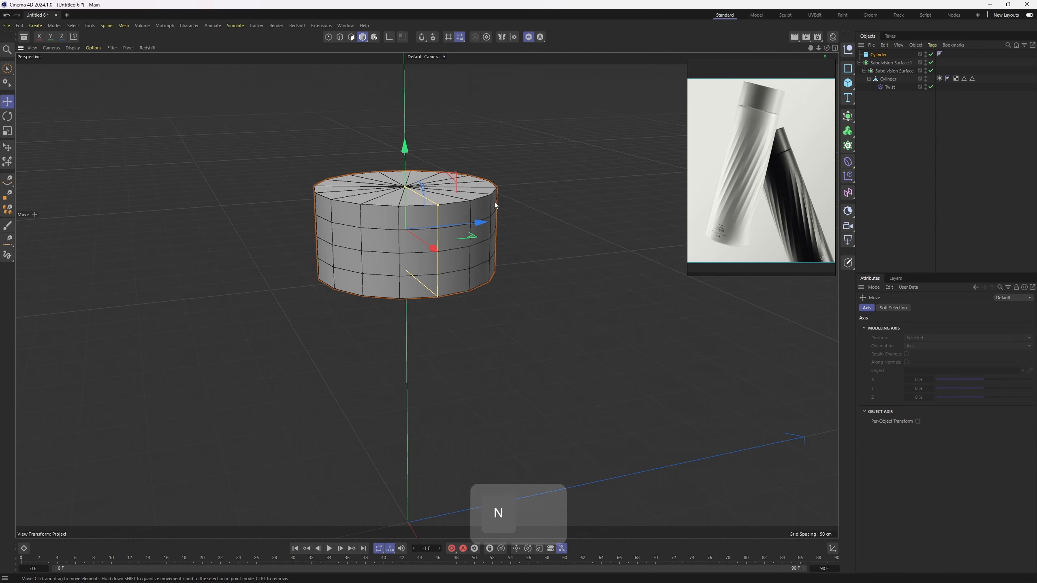
{"action": "scroll", "coordinate": [461, 186], "scroll_direction": "up", "scroll_amount": 2}
{"action": "left_click_drag", "start_coordinate": [444, 176], "coordinate": [441, 229], "text": "alt"}
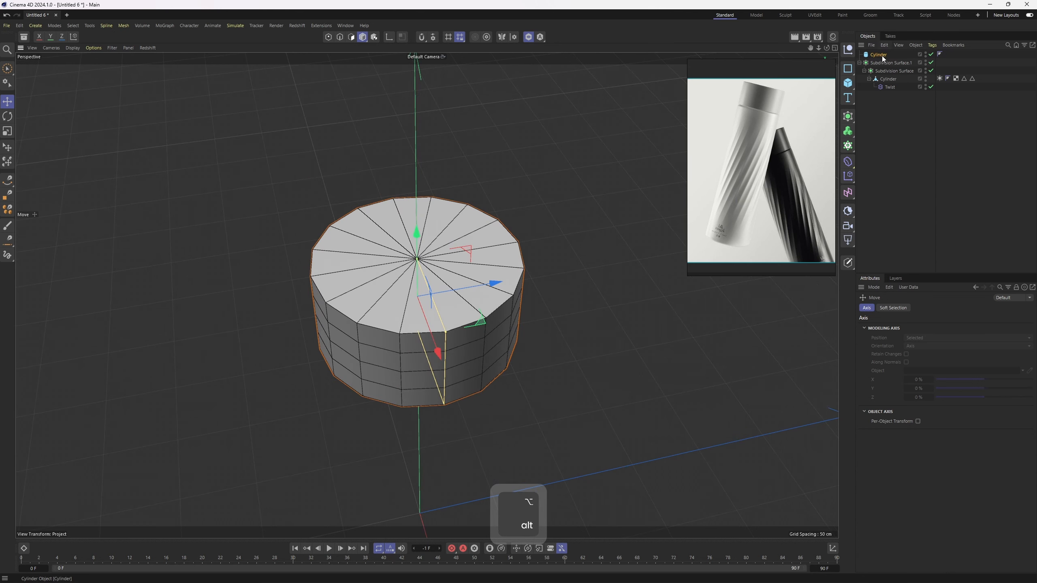
Turn off the cap cylinder's end caps and make it editable.
{"action": "left_click", "coordinate": [921, 307]}
{"action": "left_click", "coordinate": [941, 308]}
{"action": "left_click", "coordinate": [892, 326]}
{"action": "left_click_drag", "start_coordinate": [511, 302], "coordinate": [510, 270], "text": "alt"}
{"action": "key", "text": "c"}
Select the cap's upper open edge loop and extrude it inward by scaling to form a narrow ring.
{"action": "double_click", "coordinate": [455, 247]}
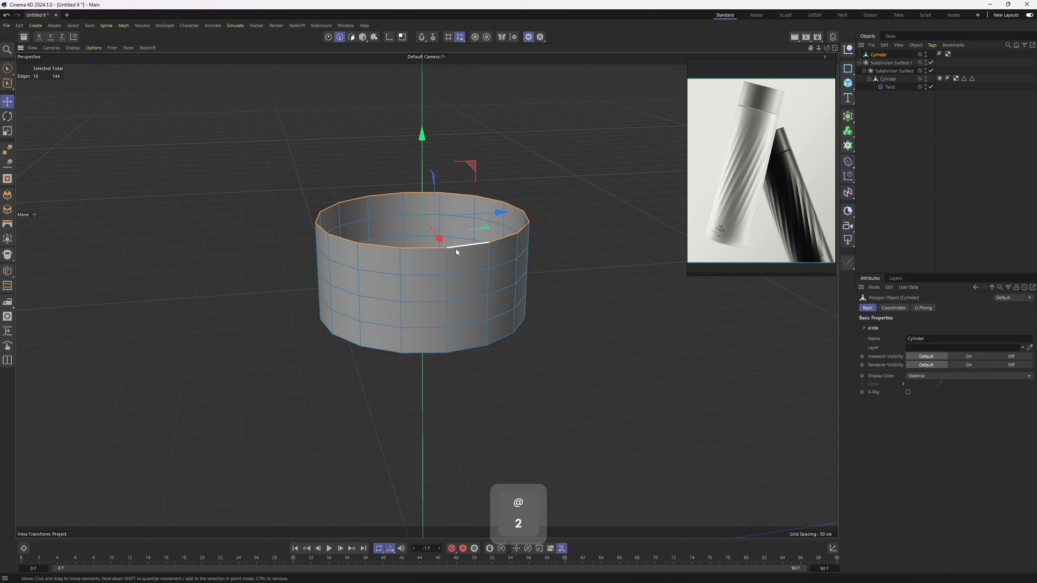
{"action": "key", "text": "t"}
{"action": "left_click_drag", "start_coordinate": [497, 234], "coordinate": [526, 304], "text": "ctrl"}
Close the hole in the cap's top with a Patch fill and set the patch rotation to 4.
{"action": "right_click", "coordinate": [497, 247]}
{"action": "left_click", "coordinate": [538, 181]}
{"action": "left_click", "coordinate": [454, 242]}
{"action": "double_click", "coordinate": [939, 328]}
{"action": "left_click", "coordinate": [939, 329]}
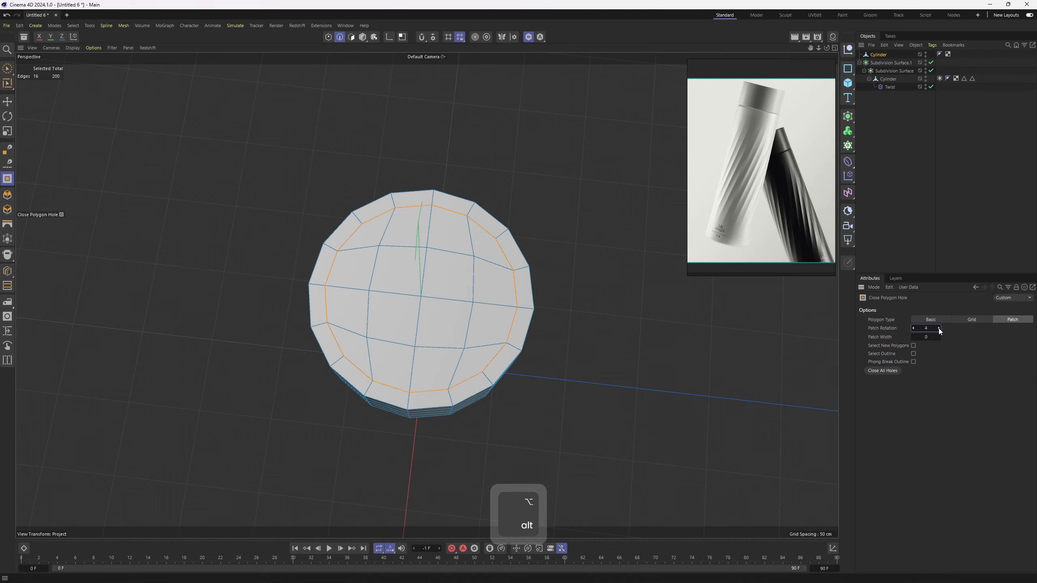
Select all of the cap's polygons and activate Extrude for them.
{"action": "left_click_drag", "start_coordinate": [456, 253], "coordinate": [475, 203], "text": "alt"}
{"action": "key", "text": "3"}
{"action": "key", "text": "ctrl+a"}
{"action": "right_click", "coordinate": [547, 200]}
{"action": "left_click", "coordinate": [568, 196]}
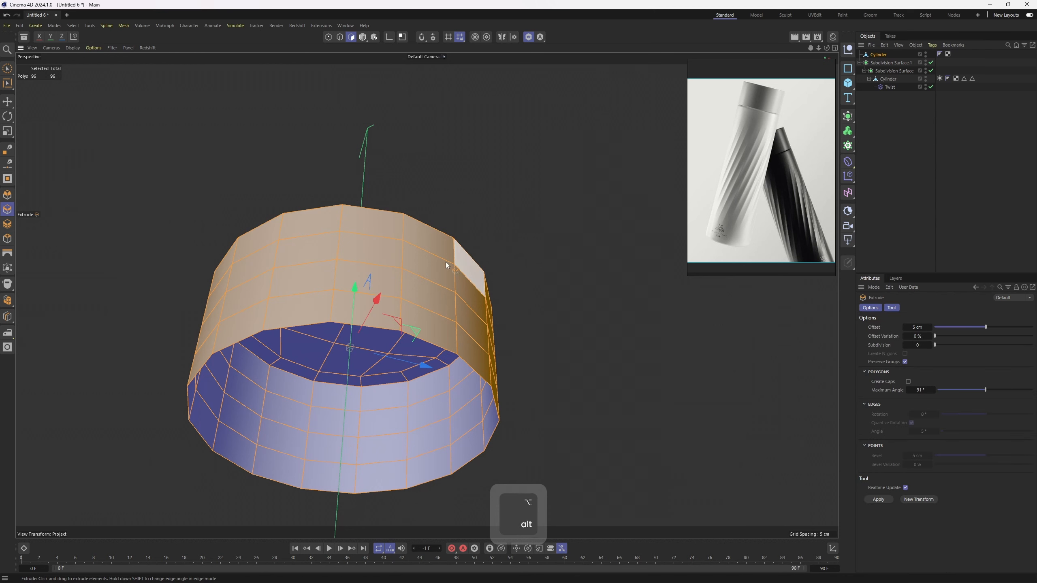
{"action": "left_click_drag", "start_coordinate": [446, 262], "coordinate": [584, 312], "text": "alt"}
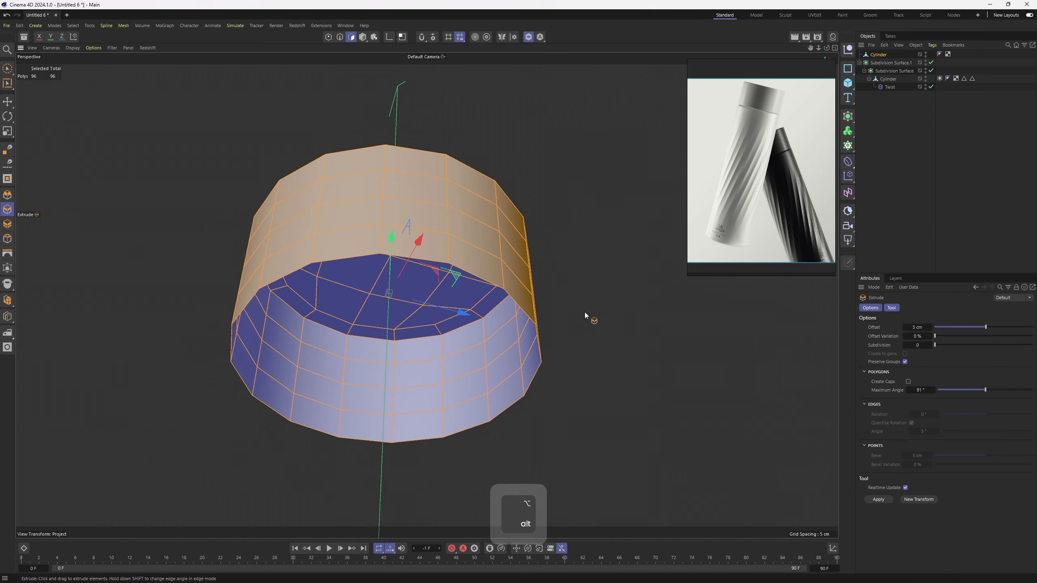
{"action": "left_click", "coordinate": [908, 381]}
{"action": "left_click", "coordinate": [908, 382]}
{"action": "left_click_drag", "start_coordinate": [689, 385], "coordinate": [664, 385]}
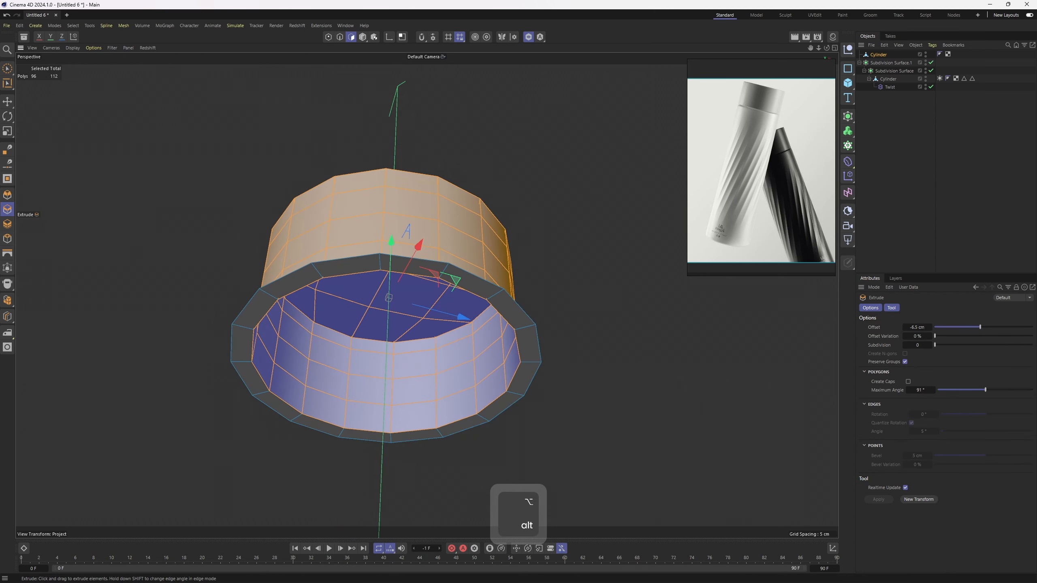
{"action": "left_click_drag", "start_coordinate": [490, 294], "coordinate": [578, 265], "text": "alt"}
{"action": "key", "text": "ctrl+z"}
Extrude the cap's polygons by -3.1 cm with Create Caps enabled to give the wall thickness.
{"action": "left_click", "coordinate": [907, 382]}
{"action": "left_click_drag", "start_coordinate": [577, 265], "coordinate": [564, 265]}
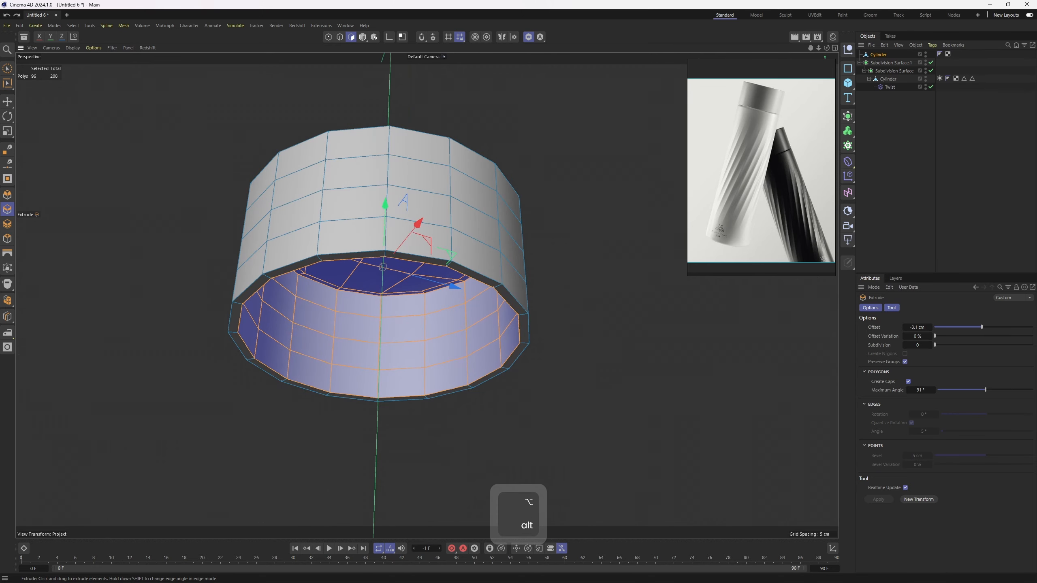
{"action": "left_click_drag", "start_coordinate": [547, 327], "coordinate": [530, 307], "text": "alt"}
Add loop cuts close to the cap's open rim on the outer wall and on the inner wall.
{"action": "scroll", "coordinate": [540, 314], "scroll_direction": "up", "scroll_amount": 3}
{"action": "scroll", "coordinate": [486, 309], "scroll_direction": "up", "scroll_amount": 3}
{"action": "key", "text": "k"}
{"action": "key", "text": "l"}
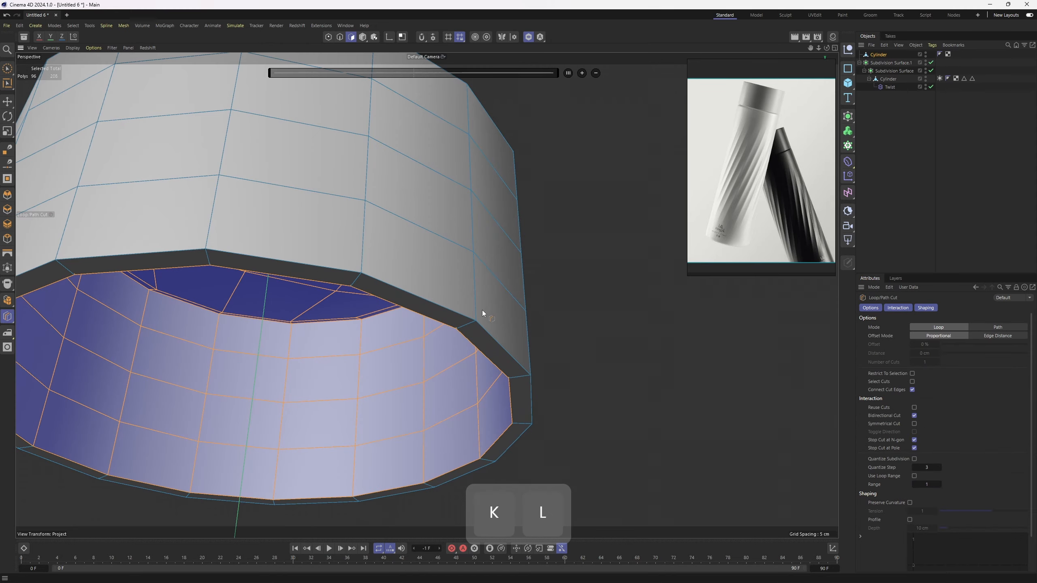
{"action": "left_click", "coordinate": [477, 309]}
{"action": "middle_click_drag", "start_coordinate": [460, 448], "coordinate": [419, 296], "text": "alt"}
{"action": "scroll", "coordinate": [418, 296], "scroll_direction": "up", "scroll_amount": 3}
{"action": "left_click", "coordinate": [452, 302]}
{"action": "scroll", "coordinate": [457, 315], "scroll_direction": "up", "scroll_amount": 3}
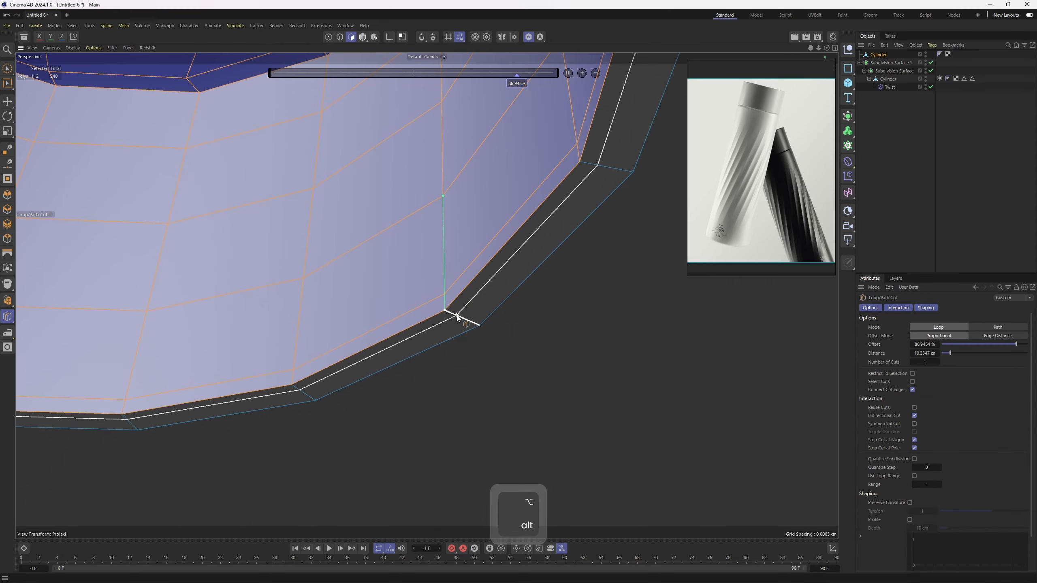
Add two loop cuts on the cap's flat rim face, near its inner and outer edges.
{"action": "left_click", "coordinate": [454, 314]}
{"action": "left_click", "coordinate": [473, 323]}
{"action": "left_click_drag", "start_coordinate": [466, 305], "coordinate": [642, 225], "text": "alt"}
{"action": "scroll", "coordinate": [444, 300], "scroll_direction": "down", "scroll_amount": 8}
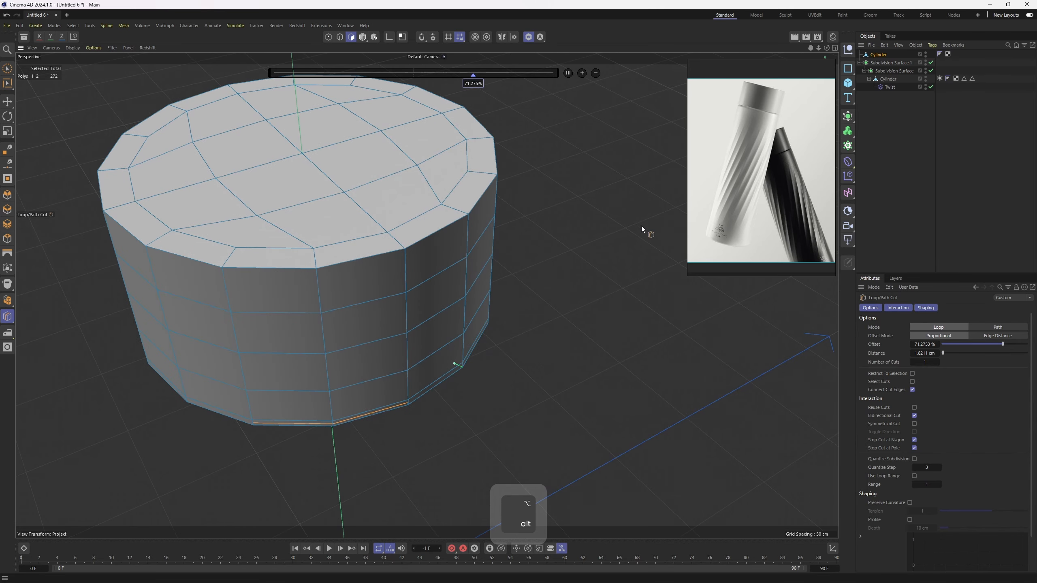
Group the cap and the bottle's inner Subdivision Surface in a Null under the outer Subdivision Surface, and end the viewport isolation.
{"action": "left_click", "coordinate": [869, 71]}
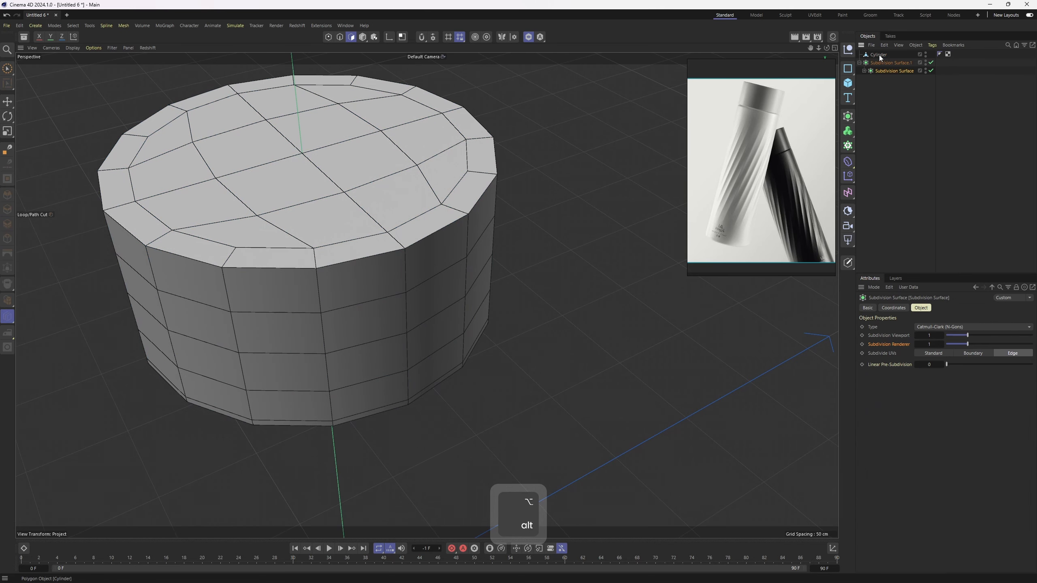
{"action": "left_click_drag", "start_coordinate": [885, 65], "coordinate": [885, 66]}
{"action": "left_click_drag", "start_coordinate": [901, 111], "coordinate": [875, 63]}
{"action": "key", "text": "alt+g"}
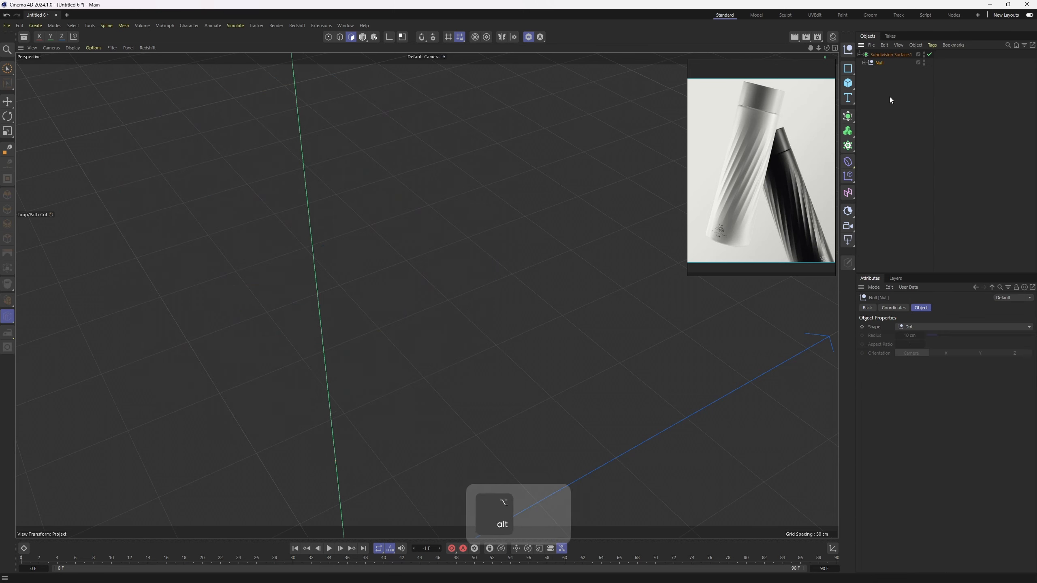
{"action": "left_click", "coordinate": [528, 37]}
{"action": "right_click_drag", "start_coordinate": [482, 192], "coordinate": [406, 205], "text": "alt"}
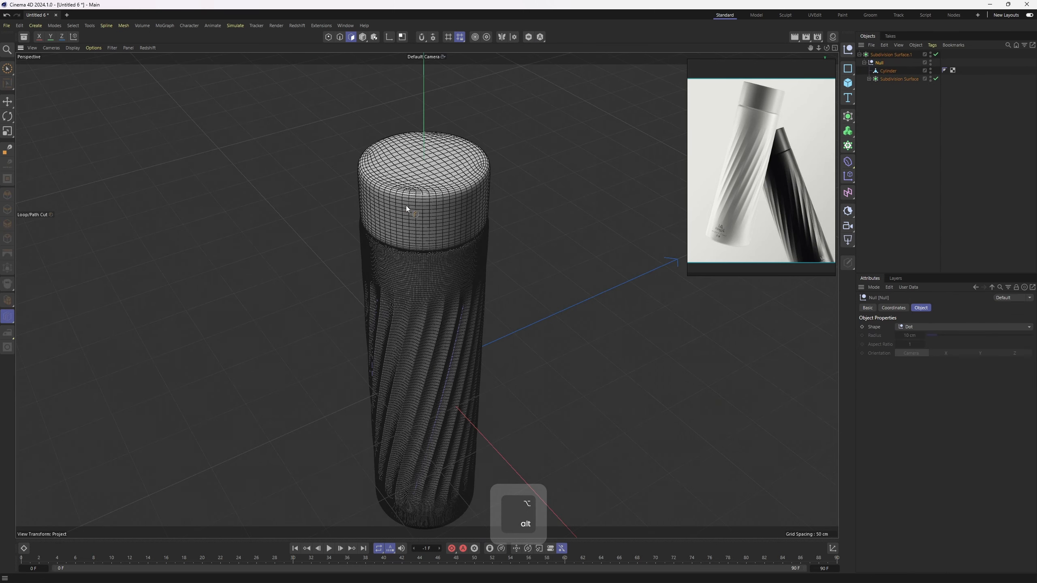
Switch the viewport to smooth shading without wireframe lines and check the cap against the grooved bottle body.
{"action": "left_click_drag", "start_coordinate": [454, 229], "coordinate": [536, 200], "text": "alt"}
{"action": "key", "text": "n"}
{"action": "key", "text": "a"}
{"action": "mouse_move", "coordinate": [454, 221]}
{"action": "left_mouse_down", "text": "alt"}
{"action": "mouse_move", "coordinate": [428, 182]}
{"action": "mouse_move", "coordinate": [381, 186]}
{"action": "mouse_move", "coordinate": [400, 200]}
{"action": "left_mouse_up", "text": "alt"}
{"action": "right_click_drag", "start_coordinate": [443, 200], "coordinate": [383, 205], "text": "alt"}
{"action": "left_click_drag", "start_coordinate": [383, 204], "coordinate": [431, 204], "text": "alt"}
{"action": "right_click_drag", "start_coordinate": [431, 204], "coordinate": [500, 202], "text": "alt"}
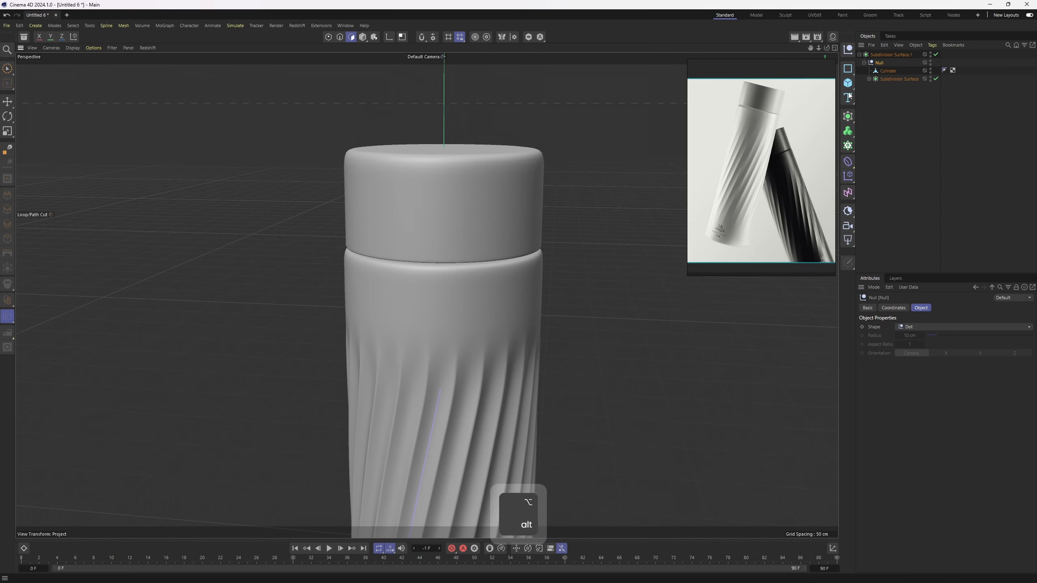
Rename the cap's cylinder to "lid" and the bottle's cylinder to "bottle".
{"action": "left_click", "coordinate": [869, 79]}
{"action": "left_click", "coordinate": [874, 87]}
{"action": "left_click", "coordinate": [885, 73]}
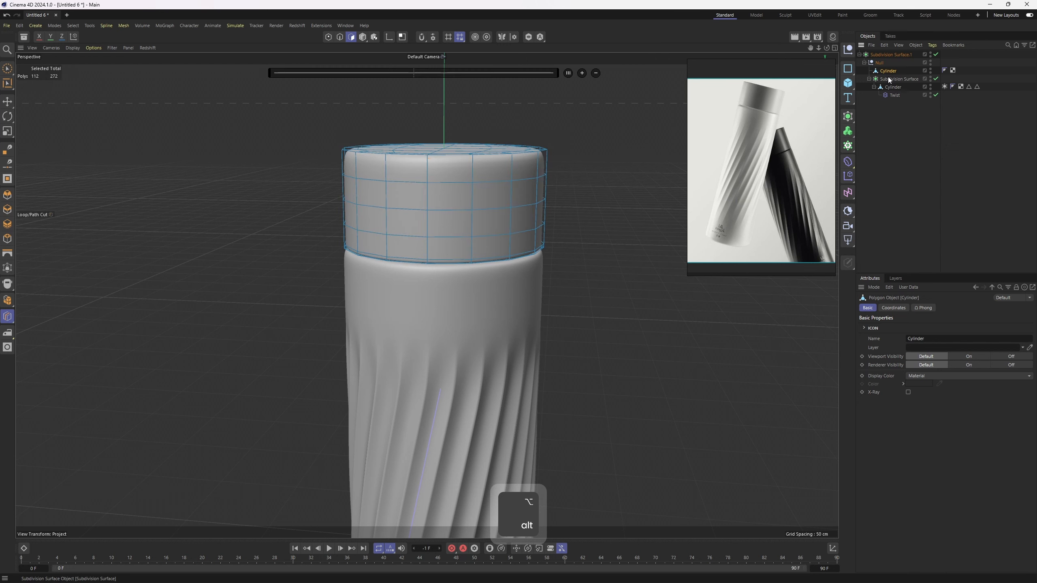
{"action": "double_click", "coordinate": [887, 71]}
{"action": "type", "text": "lid"}
{"action": "key", "text": "Return"}
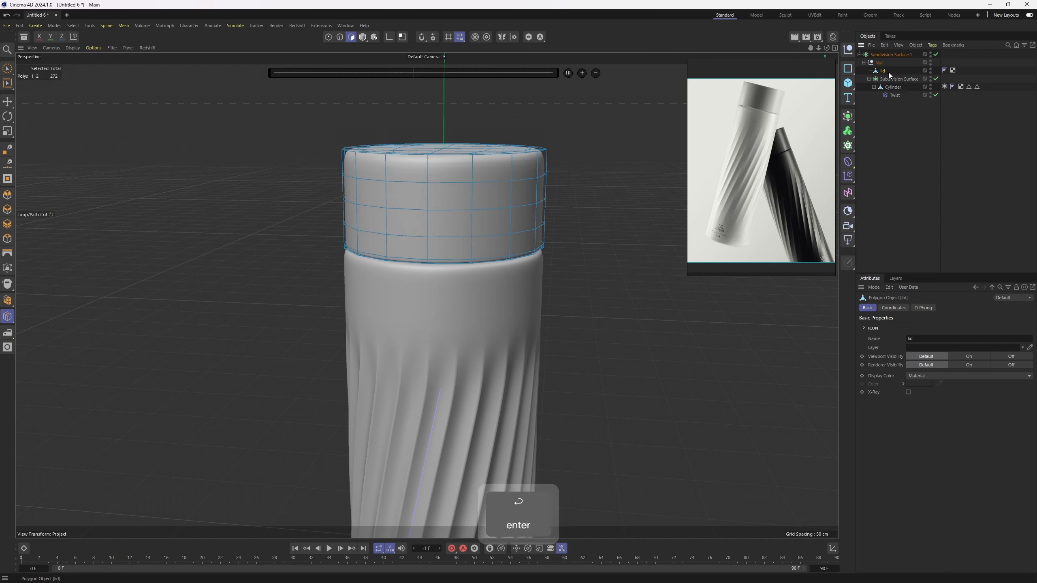
{"action": "double_click", "coordinate": [893, 87]}
{"action": "type", "text": "bottlew"}
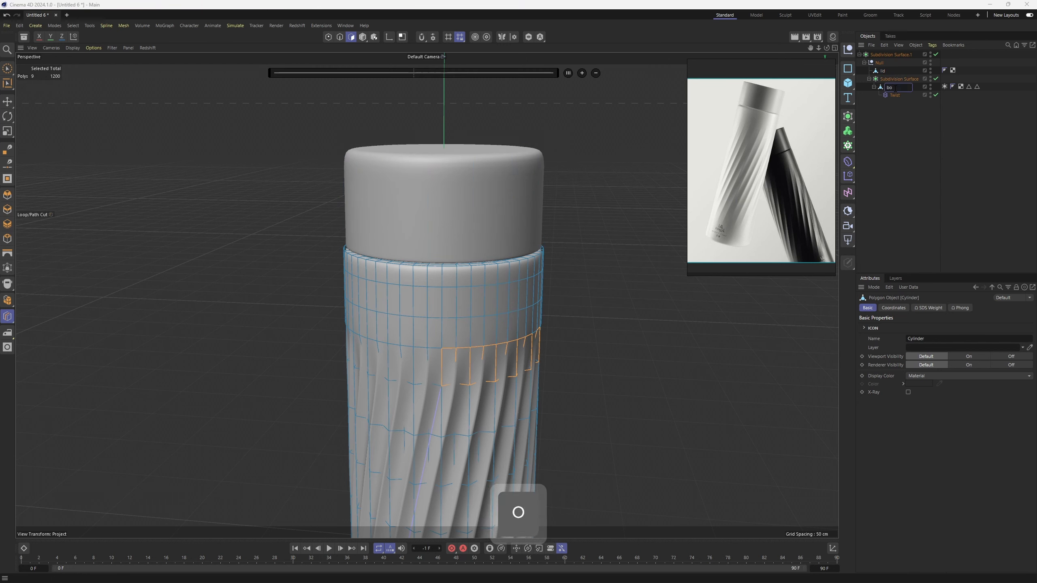
{"action": "key", "text": "Return"}
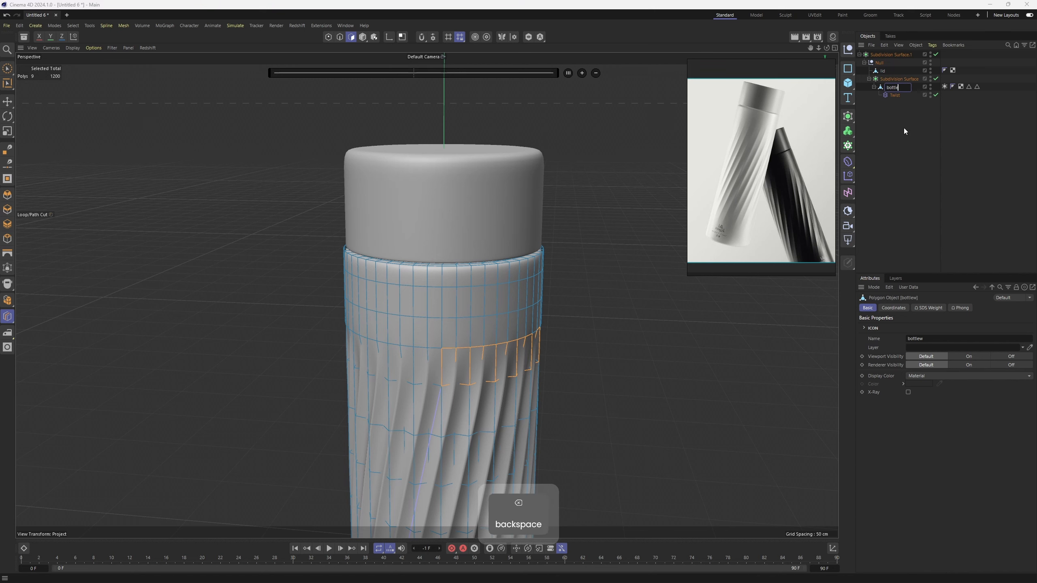
{"action": "key", "text": "Return"}
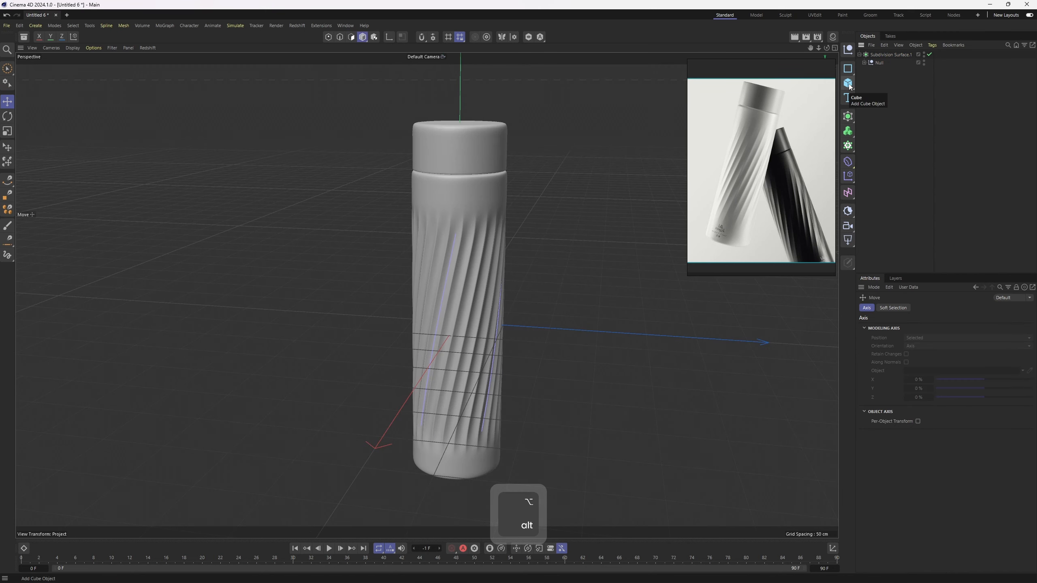
Add a cube as a size reference for the bottle and set its Y size to 20 cm.
{"action": "left_click", "coordinate": [849, 85]}
{"action": "scroll", "coordinate": [533, 237], "scroll_direction": "down", "scroll_amount": 2}
{"action": "left_click", "coordinate": [879, 71]}
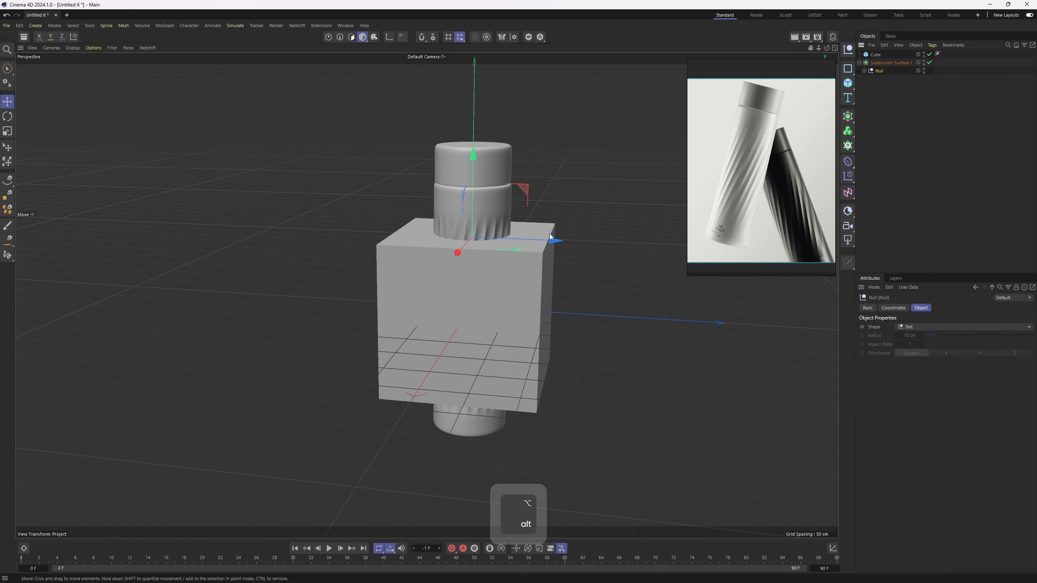
{"action": "left_click_drag", "start_coordinate": [510, 245], "coordinate": [460, 299], "text": "alt"}
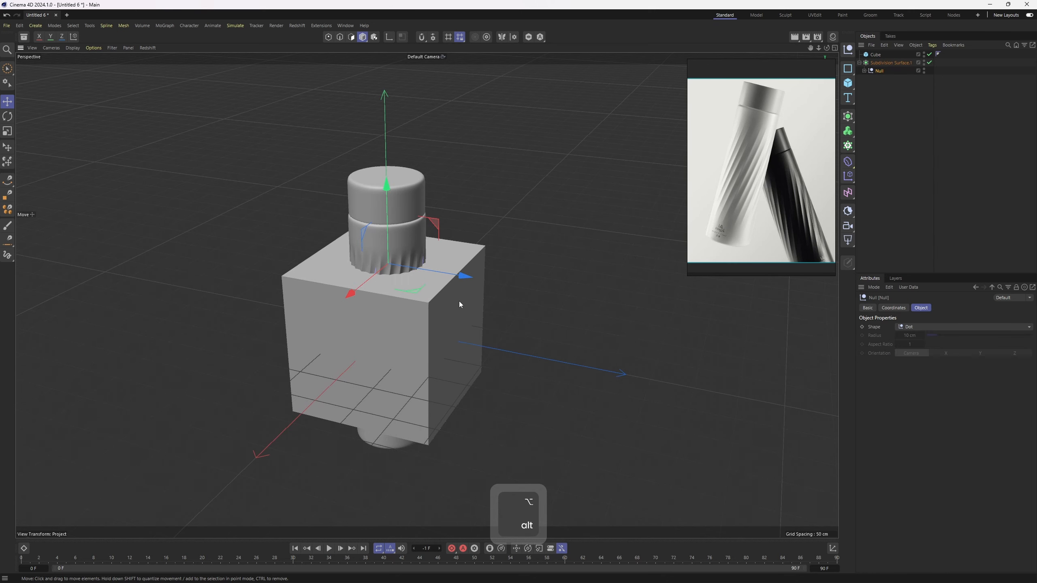
{"action": "left_click_drag", "start_coordinate": [459, 302], "coordinate": [437, 326], "text": "alt"}
{"action": "scroll", "coordinate": [438, 314], "scroll_direction": "up", "scroll_amount": 3, "text": "alt"}
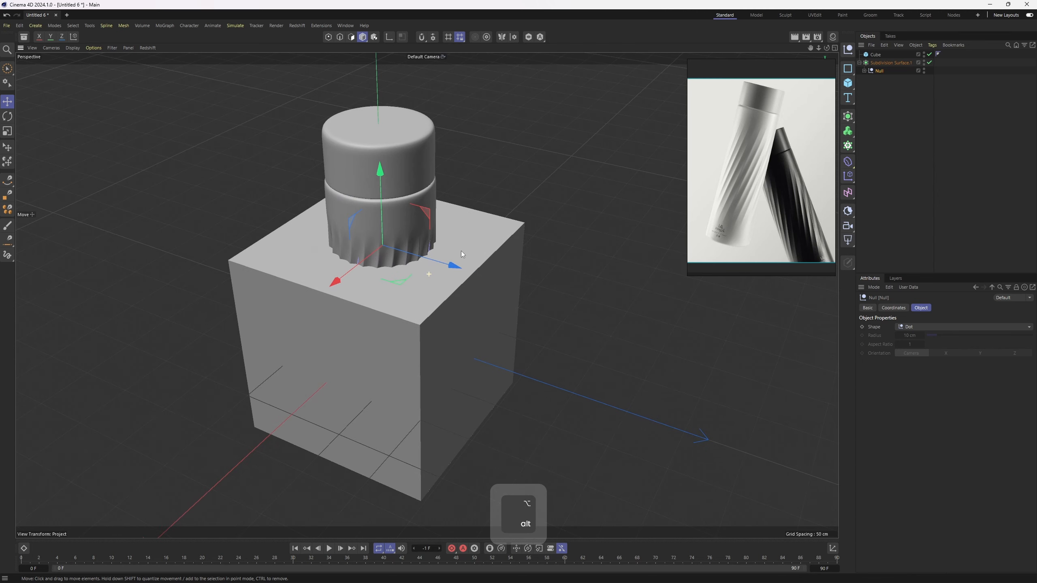
{"action": "left_click_drag", "start_coordinate": [460, 251], "coordinate": [460, 233], "text": "alt"}
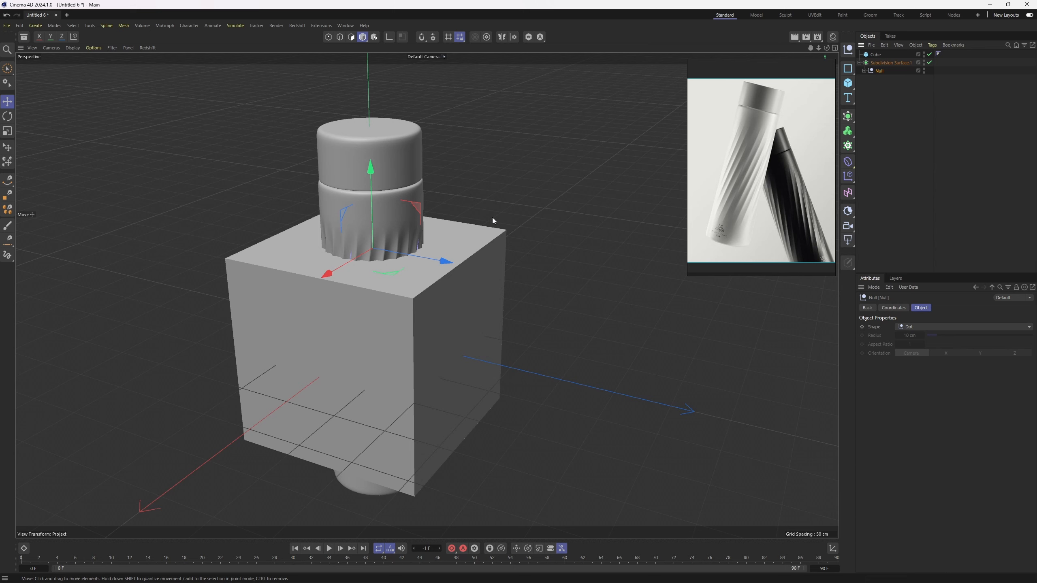
{"action": "left_click", "coordinate": [875, 55]}
{"action": "left_click_drag", "start_coordinate": [496, 213], "coordinate": [489, 247], "text": "alt"}
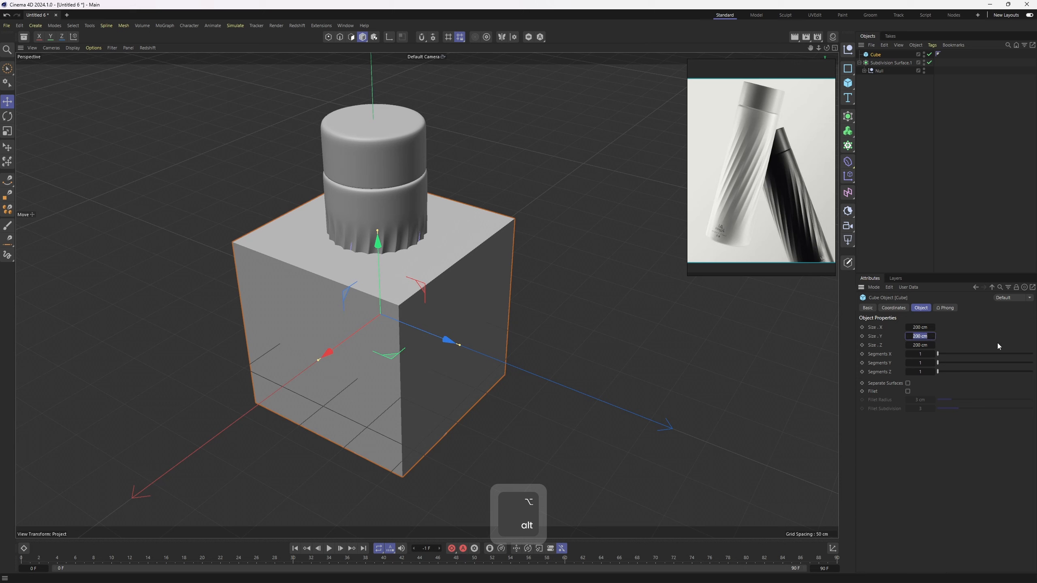
{"action": "type", "text": "20"}
{"action": "key", "text": "Return"}
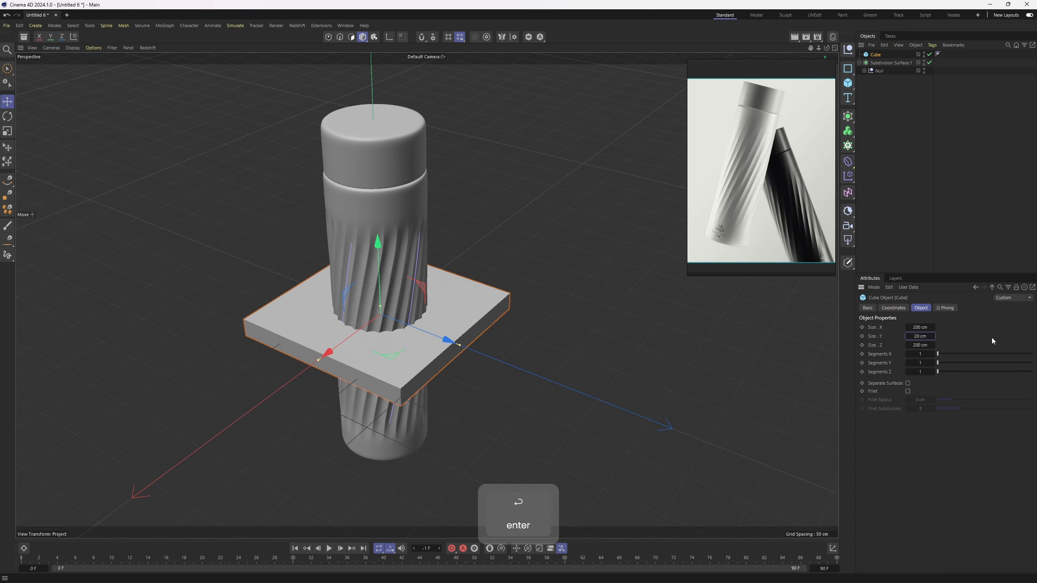
Scale the Null holding the lid and bottle down uniformly to roughly the reference cube's height, checking it in the front view.
{"action": "left_click", "coordinate": [878, 71]}
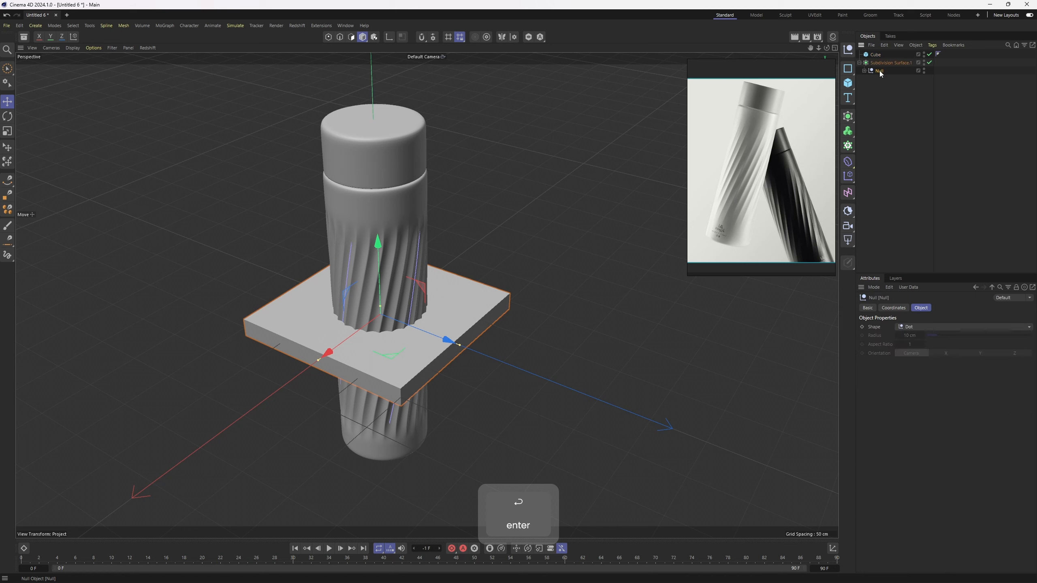
{"action": "key", "text": "t"}
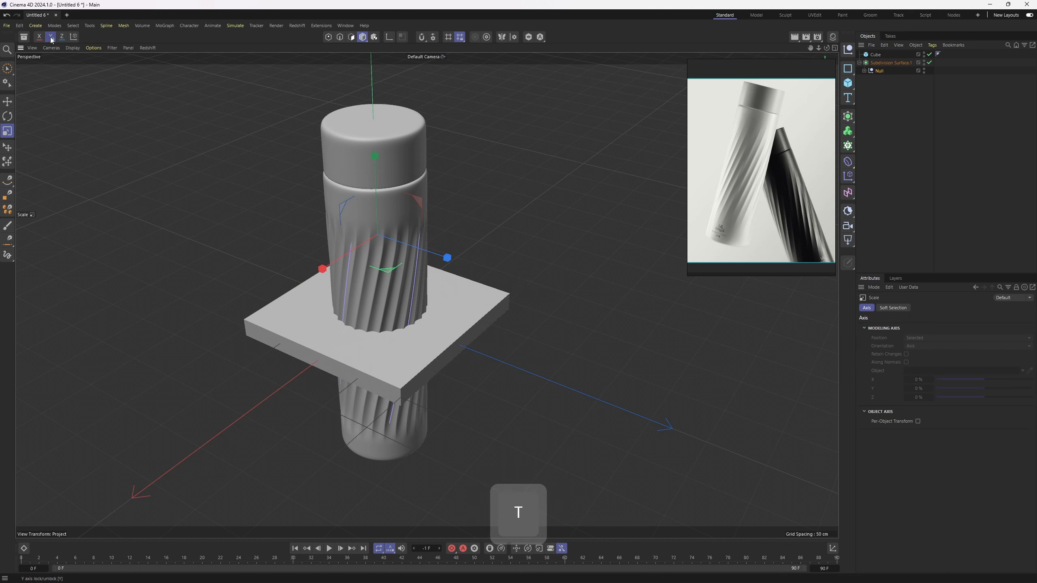
{"action": "mouse_move", "coordinate": [654, 427]}
{"action": "left_mouse_down"}
{"action": "mouse_move", "coordinate": [516, 397]}
{"action": "mouse_move", "coordinate": [655, 419]}
{"action": "left_mouse_up"}
{"action": "key", "text": "ctrl+z"}
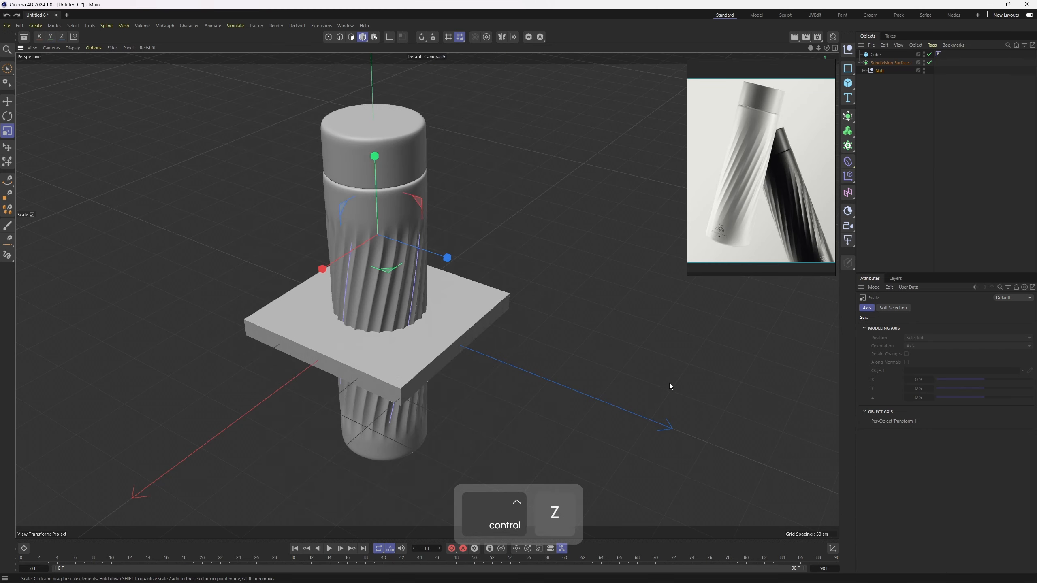
{"action": "left_click_drag", "start_coordinate": [736, 423], "coordinate": [408, 381]}
{"action": "middle_click", "coordinate": [506, 329]}
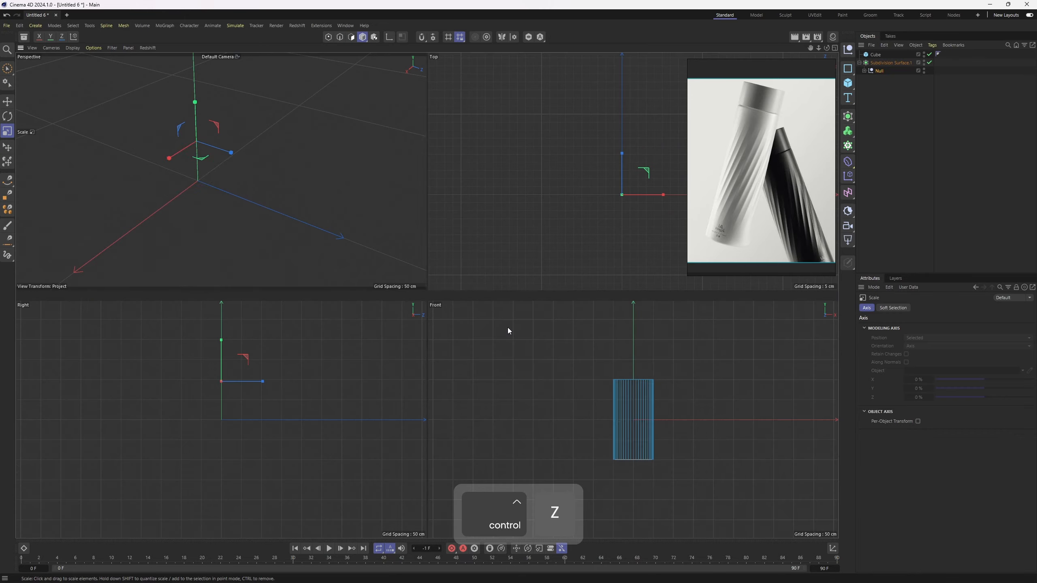
{"action": "middle_click", "coordinate": [515, 319]}
{"action": "scroll", "coordinate": [454, 240], "scroll_direction": "up", "scroll_amount": 5}
{"action": "middle_click_drag", "start_coordinate": [455, 240], "coordinate": [541, 324], "text": "alt"}
{"action": "left_click_drag", "start_coordinate": [596, 376], "coordinate": [388, 330]}
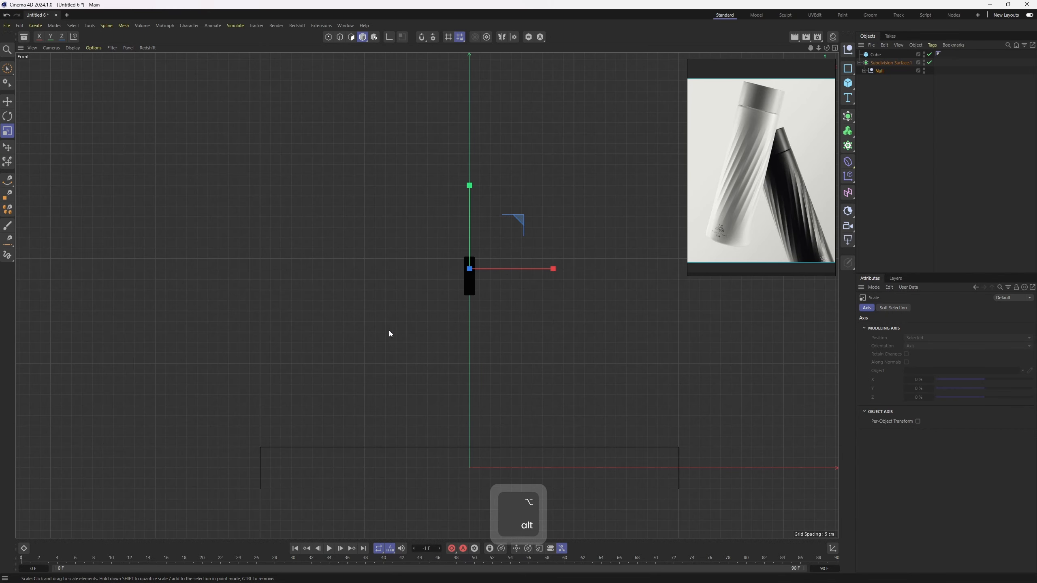
Move the Null vertically onto the cube and scale it up slightly to match the cube's 20 cm height.
{"action": "key", "text": "e"}
{"action": "left_click_drag", "start_coordinate": [471, 196], "coordinate": [471, 394]}
{"action": "middle_click_drag", "start_coordinate": [474, 412], "coordinate": [458, 265], "text": "alt"}
{"action": "right_click_drag", "start_coordinate": [458, 265], "coordinate": [515, 266], "text": "alt"}
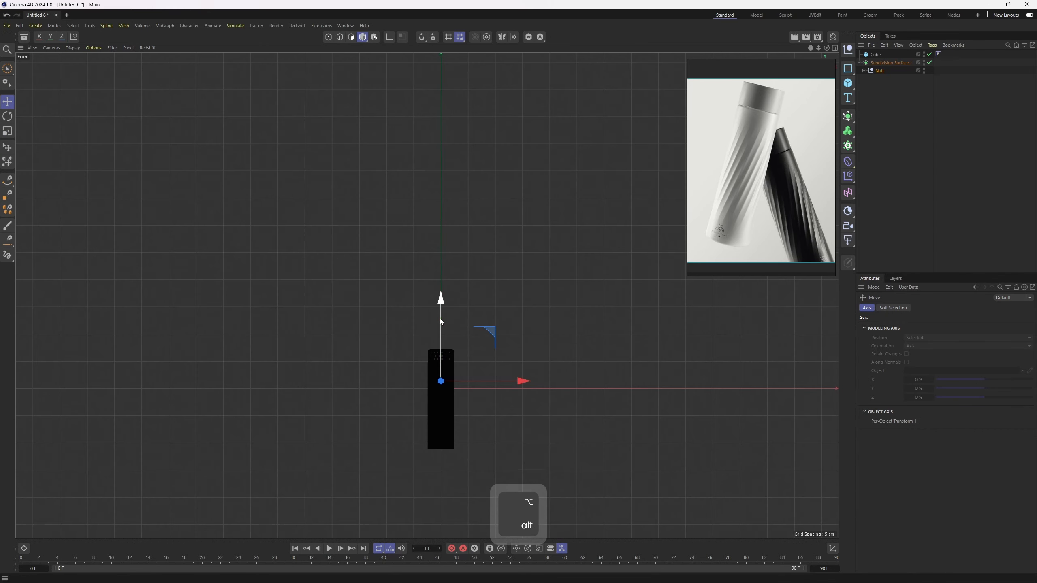
{"action": "left_click_drag", "start_coordinate": [441, 311], "coordinate": [443, 301]}
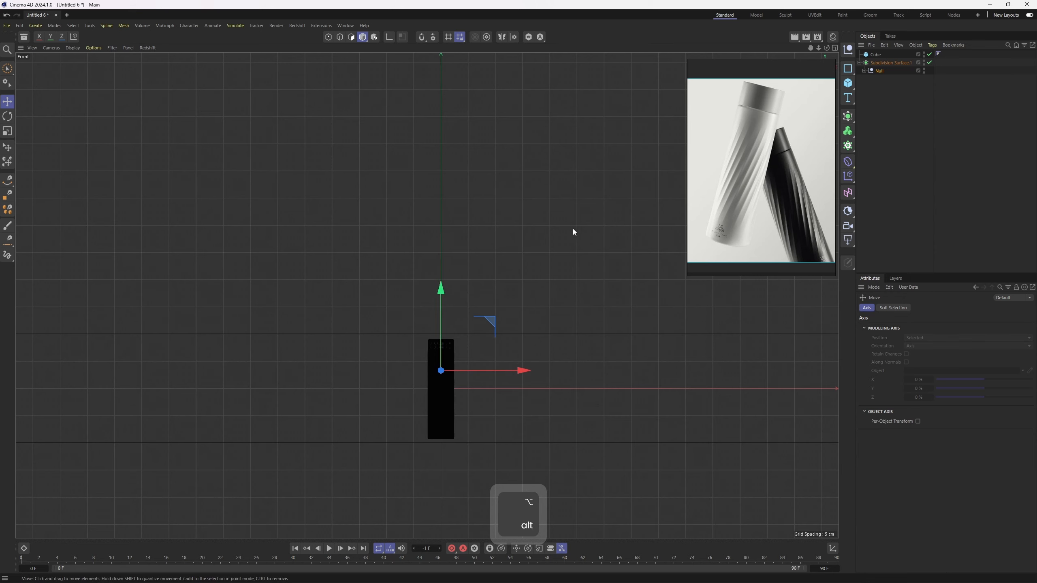
{"action": "key", "text": "t"}
{"action": "left_click_drag", "start_coordinate": [559, 411], "coordinate": [585, 434]}
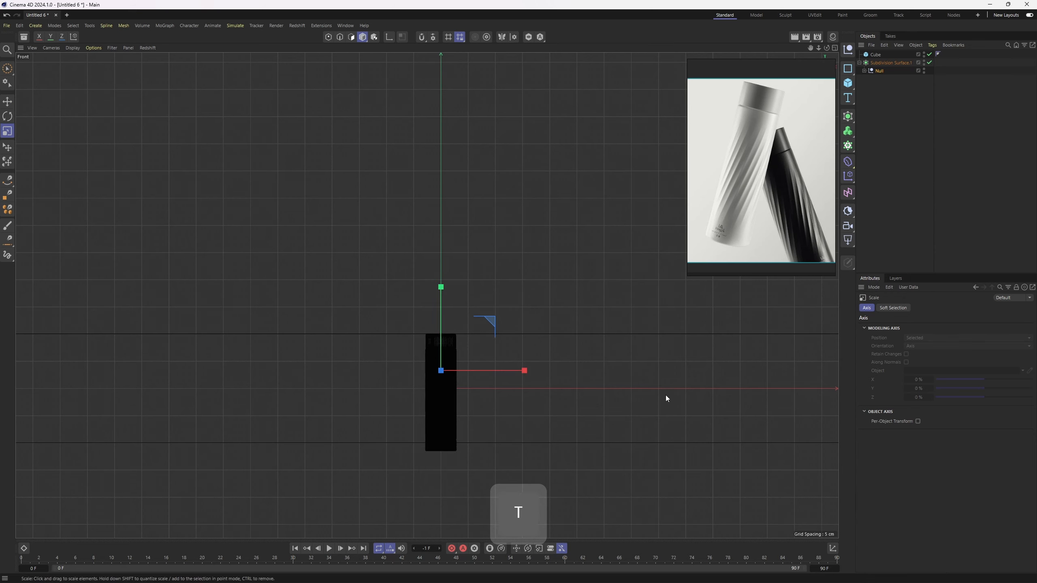
Delete the reference cube.
{"action": "left_click", "coordinate": [877, 145]}
{"action": "left_click", "coordinate": [875, 54]}
{"action": "key", "text": "Delete"}
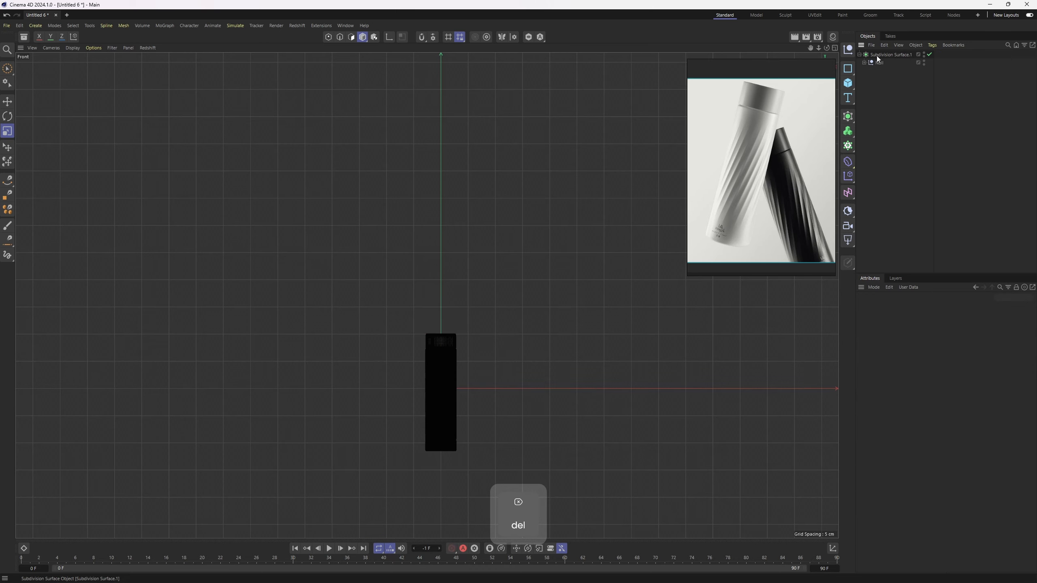
Return to the perspective view, frame the resized bottle and examine it from the side.
{"action": "left_click", "coordinate": [441, 353]}
{"action": "key", "text": "ctrl+z"}
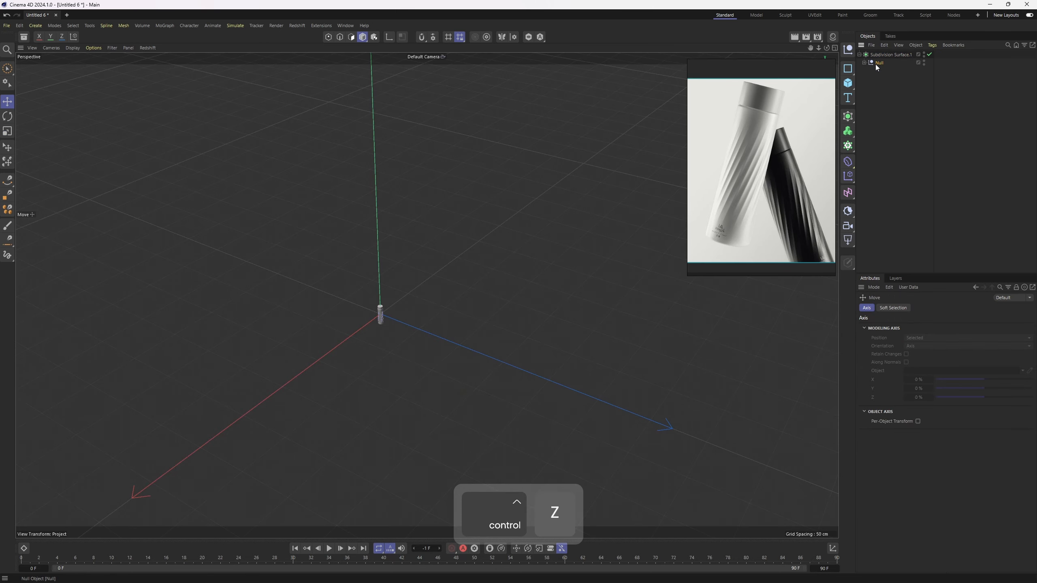
{"action": "key", "text": "s"}
{"action": "left_click", "coordinate": [1018, 176]}
{"action": "middle_click_drag", "start_coordinate": [629, 117], "coordinate": [471, 256], "text": "alt"}
{"action": "left_click_drag", "start_coordinate": [471, 257], "coordinate": [468, 216], "text": "alt"}
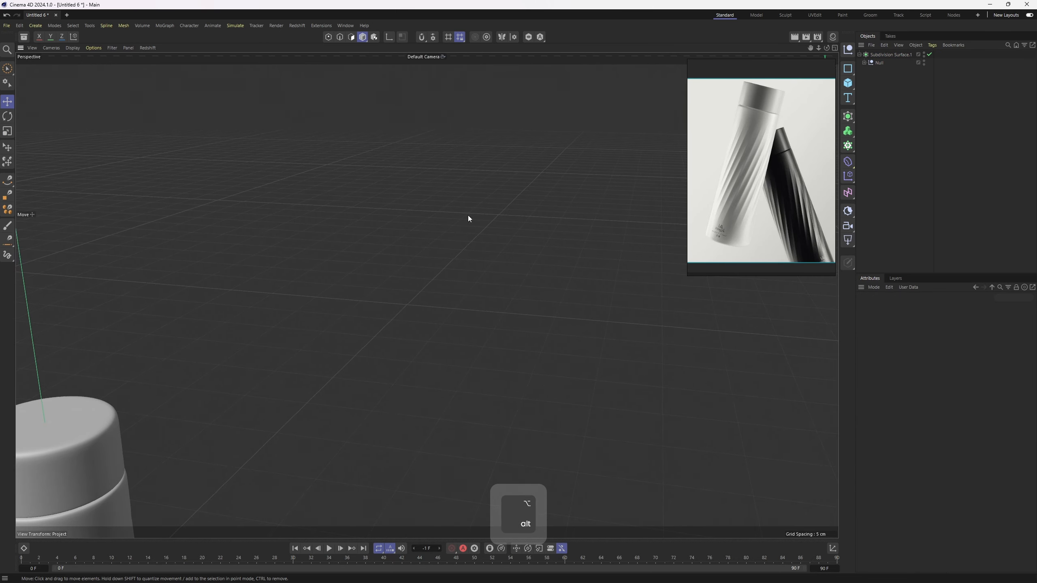
{"action": "right_click_drag", "start_coordinate": [335, 294], "coordinate": [205, 384], "text": "alt"}
{"action": "middle_click_drag", "start_coordinate": [210, 404], "coordinate": [280, 240], "text": "alt"}
{"action": "right_click_drag", "start_coordinate": [316, 236], "coordinate": [338, 232], "text": "alt"}
{"action": "middle_click_drag", "start_coordinate": [339, 232], "coordinate": [390, 233], "text": "alt"}
{"action": "left_click_drag", "start_coordinate": [390, 233], "coordinate": [465, 253], "text": "alt"}
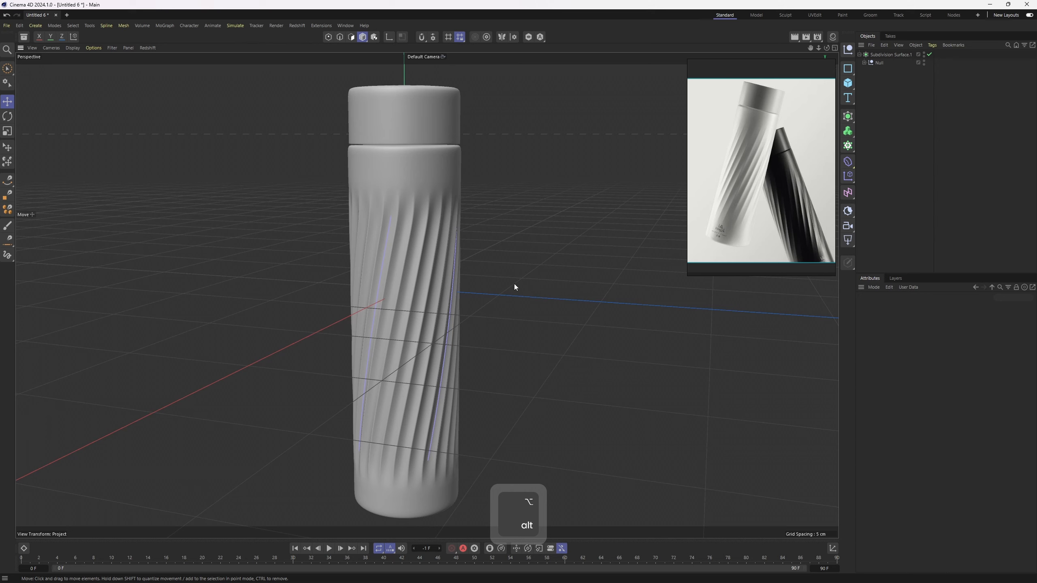
Try to adjust the subdivision surface weight of the bottle's edges stored in the "out" selection, and undo it.
{"action": "left_click", "coordinate": [865, 63]}
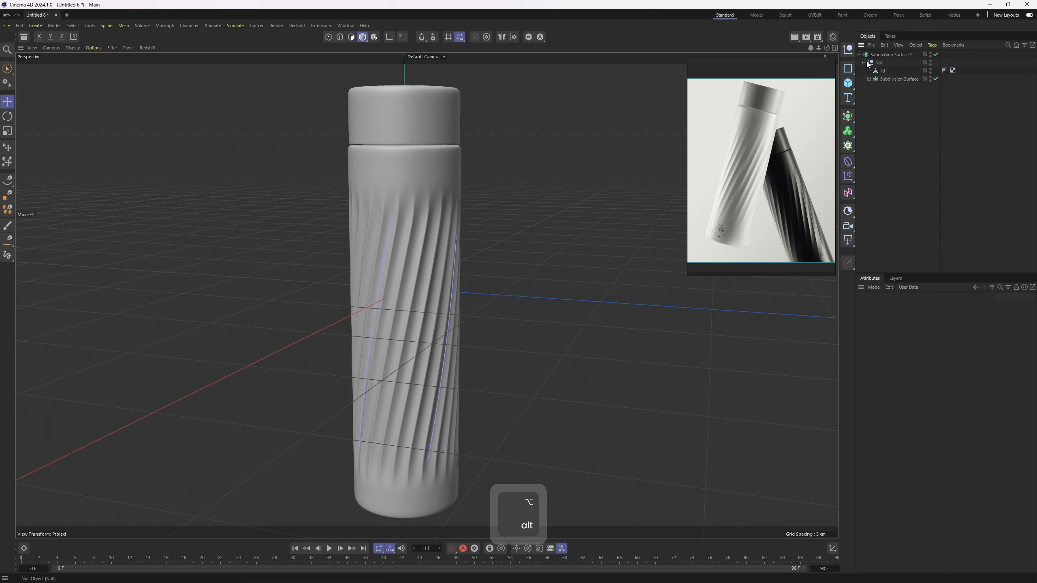
{"action": "left_click", "coordinate": [869, 79]}
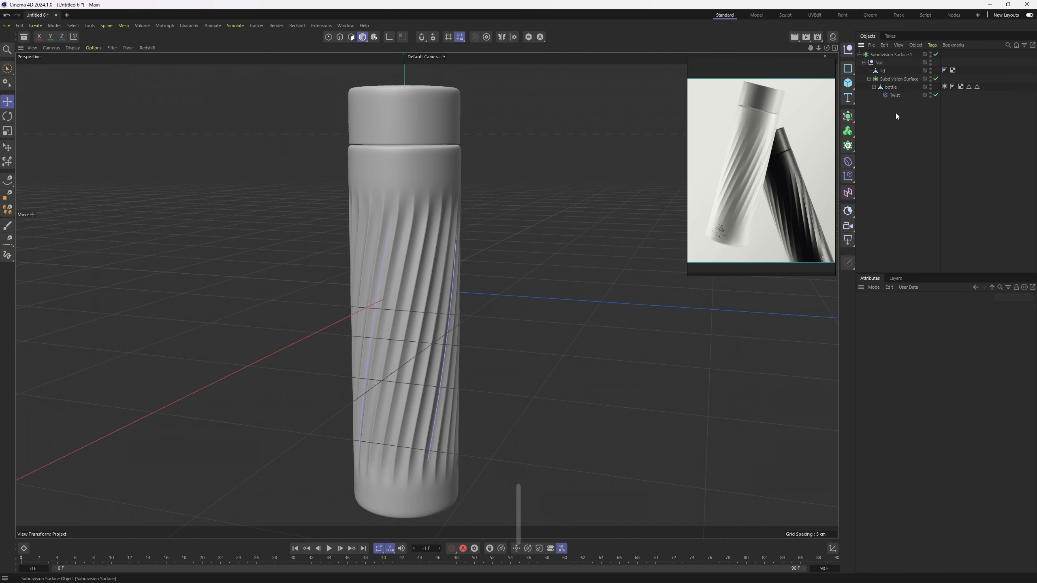
{"action": "left_click", "coordinate": [977, 87]}
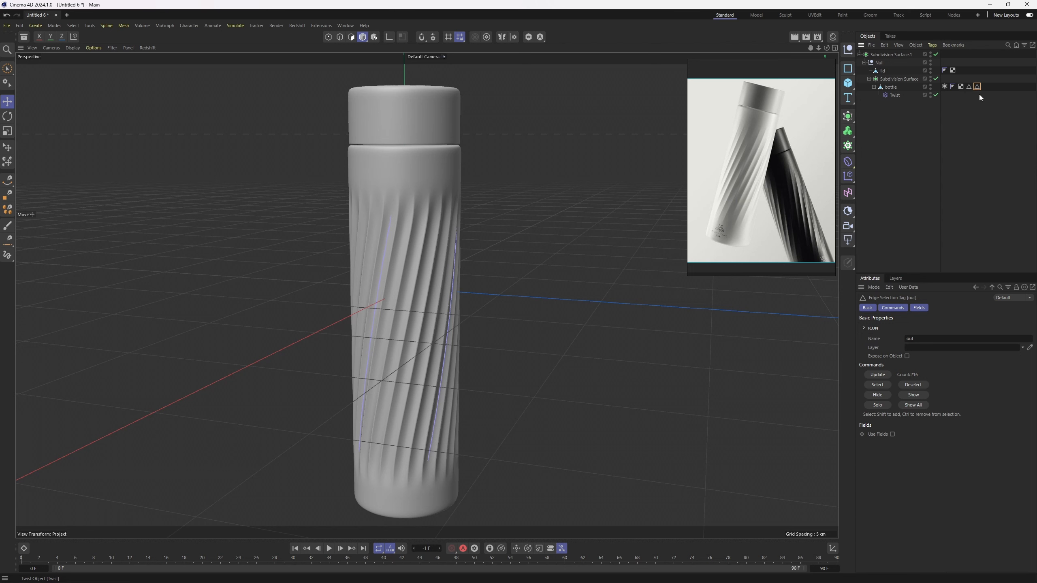
{"action": "double_click", "coordinate": [977, 87]}
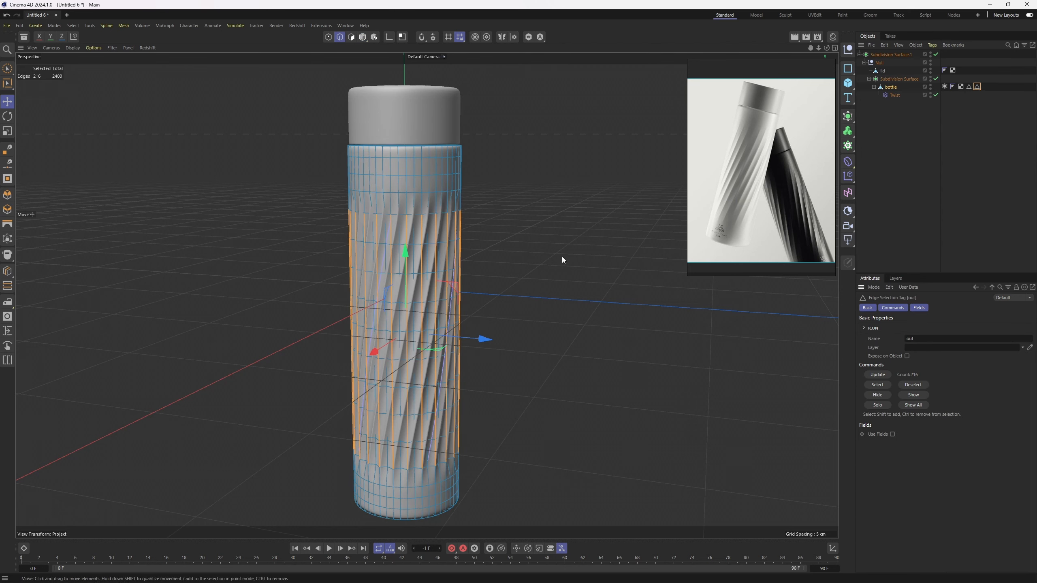
{"action": "right_click_drag", "start_coordinate": [562, 256], "coordinate": [471, 232], "text": "alt"}
{"action": "left_click_drag", "start_coordinate": [470, 232], "coordinate": [435, 261], "text": "alt"}
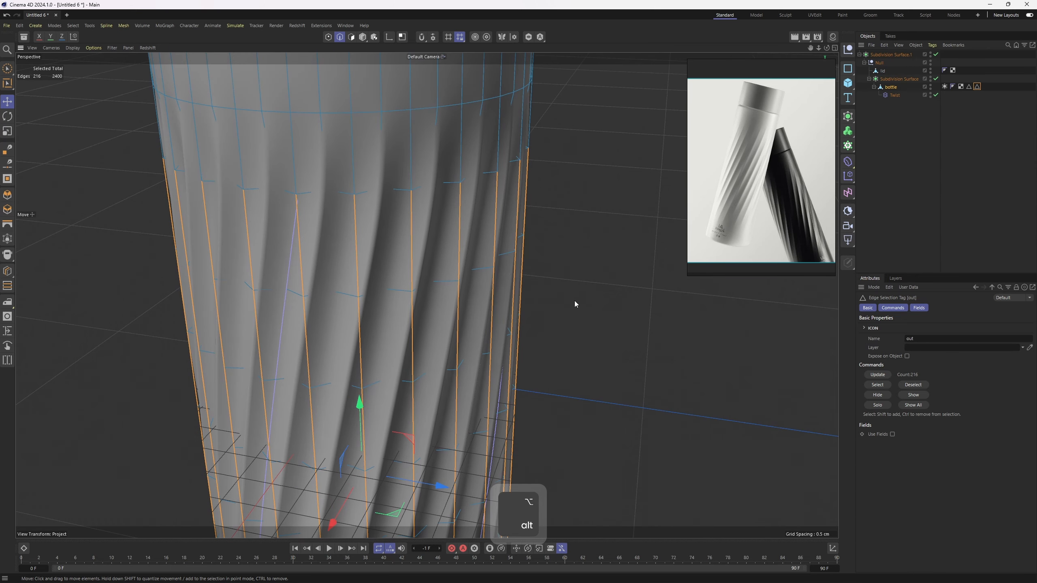
{"action": "right_click", "coordinate": [568, 280]}
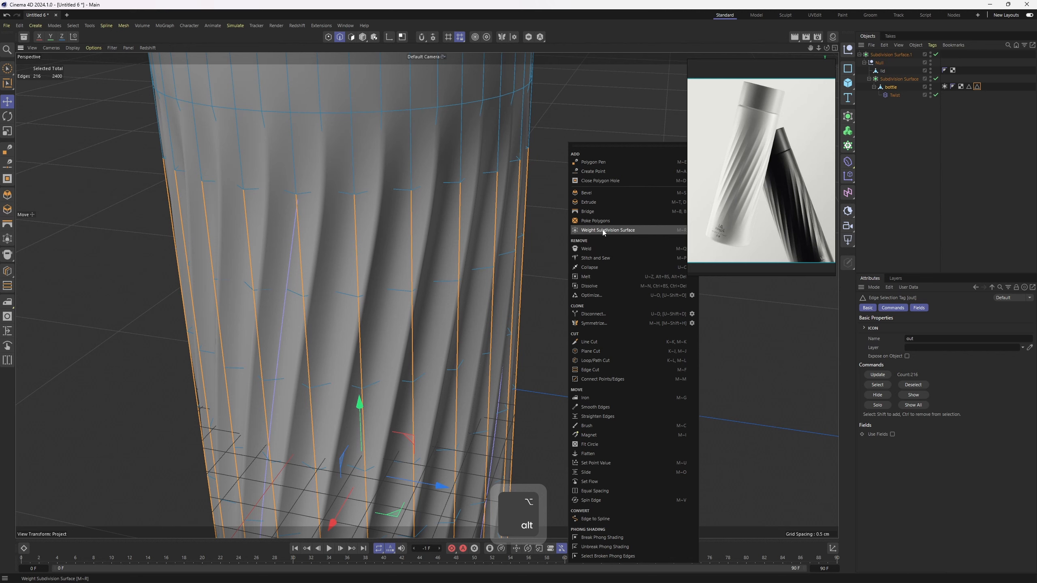
{"action": "left_click", "coordinate": [602, 231]}
{"action": "right_click_drag", "start_coordinate": [567, 249], "coordinate": [528, 256], "text": "alt"}
{"action": "left_click_drag", "start_coordinate": [529, 256], "coordinate": [540, 284], "text": "alt"}
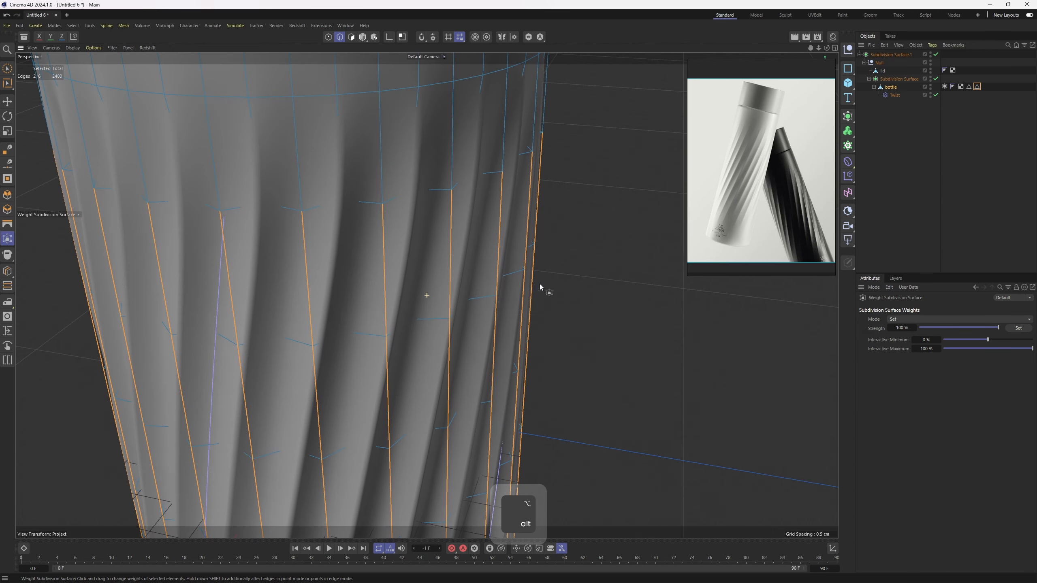
{"action": "key", "text": "ctrl+z"}
{"action": "key", "text": "ctrl+z"}
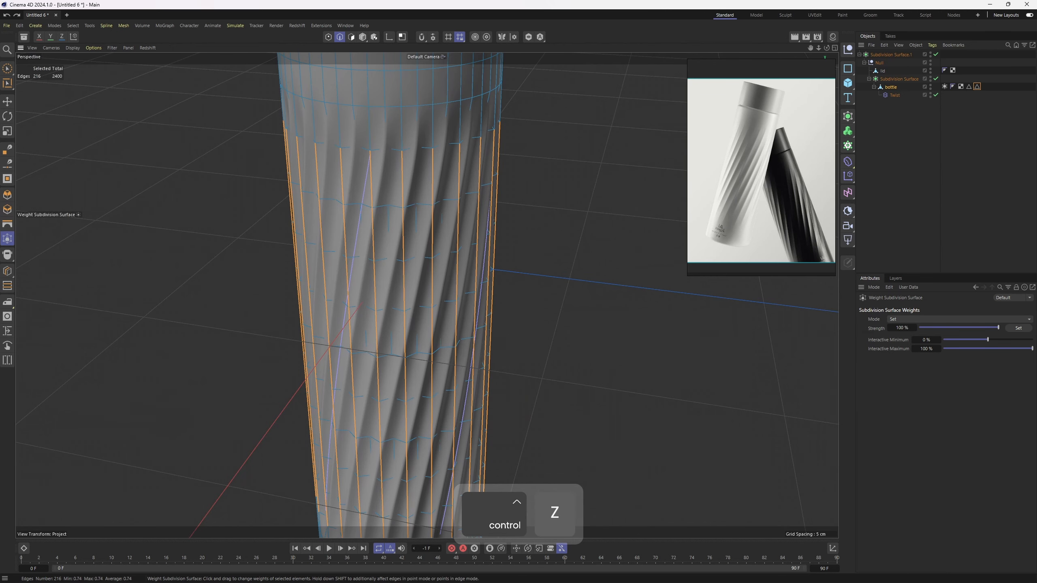
Scale the bottle's edges stored in the "in" selection outward to make the twisted grooves shallower.
{"action": "left_click", "coordinate": [1003, 153]}
{"action": "right_click_drag", "start_coordinate": [499, 169], "coordinate": [474, 192], "text": "alt"}
{"action": "mouse_move", "coordinate": [473, 191]}
{"action": "left_mouse_down", "text": "alt"}
{"action": "mouse_move", "coordinate": [441, 157]}
{"action": "mouse_move", "coordinate": [428, 159]}
{"action": "mouse_move", "coordinate": [456, 181]}
{"action": "left_mouse_up", "text": "alt"}
{"action": "right_click_drag", "start_coordinate": [469, 186], "coordinate": [512, 163], "text": "alt"}
{"action": "left_click_drag", "start_coordinate": [513, 163], "coordinate": [535, 165], "text": "alt"}
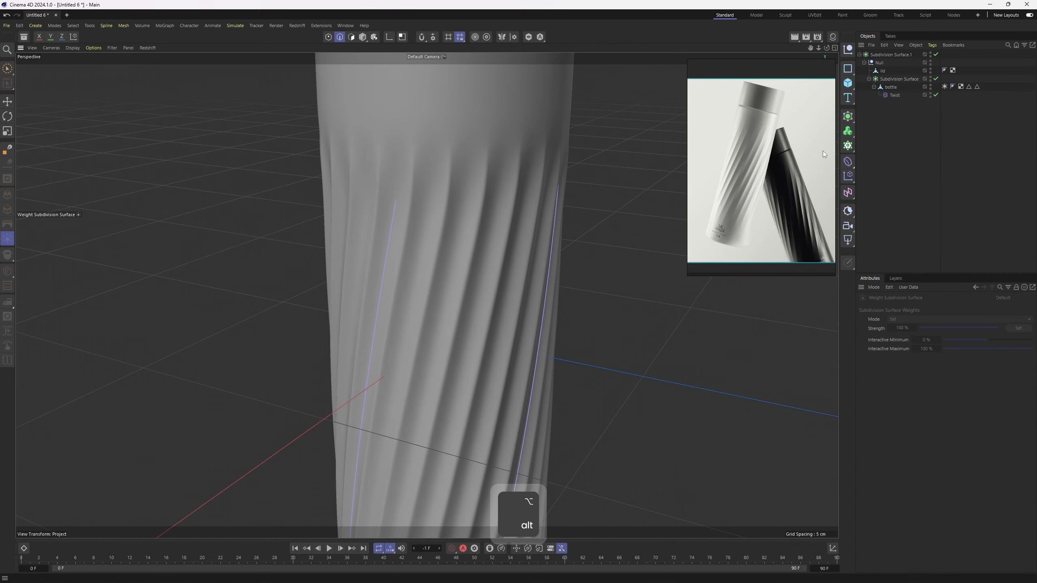
{"action": "left_click", "coordinate": [969, 87]}
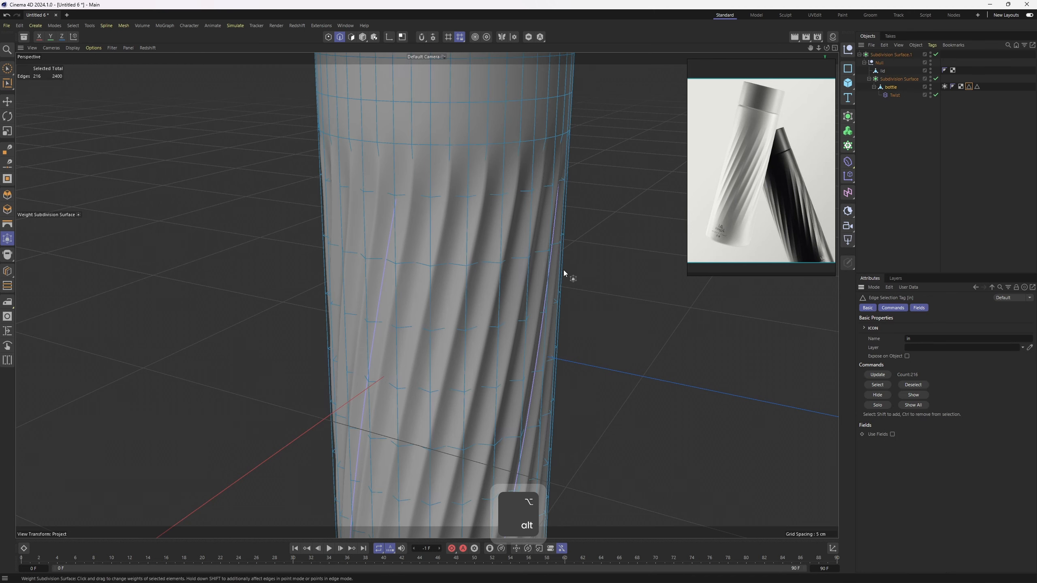
{"action": "key", "text": "t"}
{"action": "left_click_drag", "start_coordinate": [721, 399], "coordinate": [863, 398]}
{"action": "scroll", "coordinate": [496, 308], "scroll_direction": "down", "scroll_amount": 3}
{"action": "middle_click_drag", "start_coordinate": [473, 317], "coordinate": [435, 248], "text": "alt"}
{"action": "left_click_drag", "start_coordinate": [434, 248], "coordinate": [448, 274]}
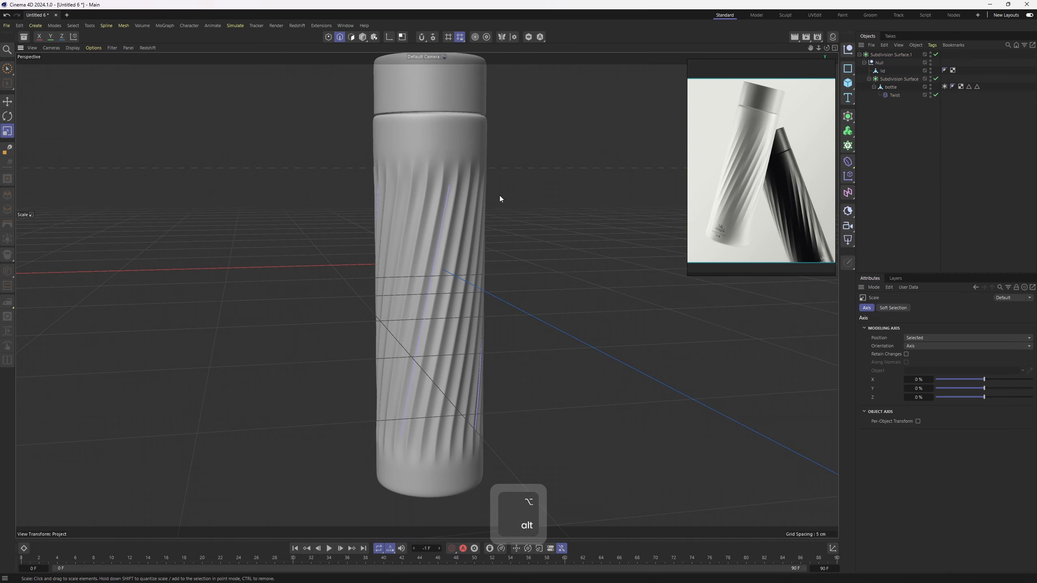
Clear the selection, add a standard Redshift camera and set its focal length to 100 mm.
{"action": "key", "text": "4"}
{"action": "left_click", "coordinate": [922, 167]}
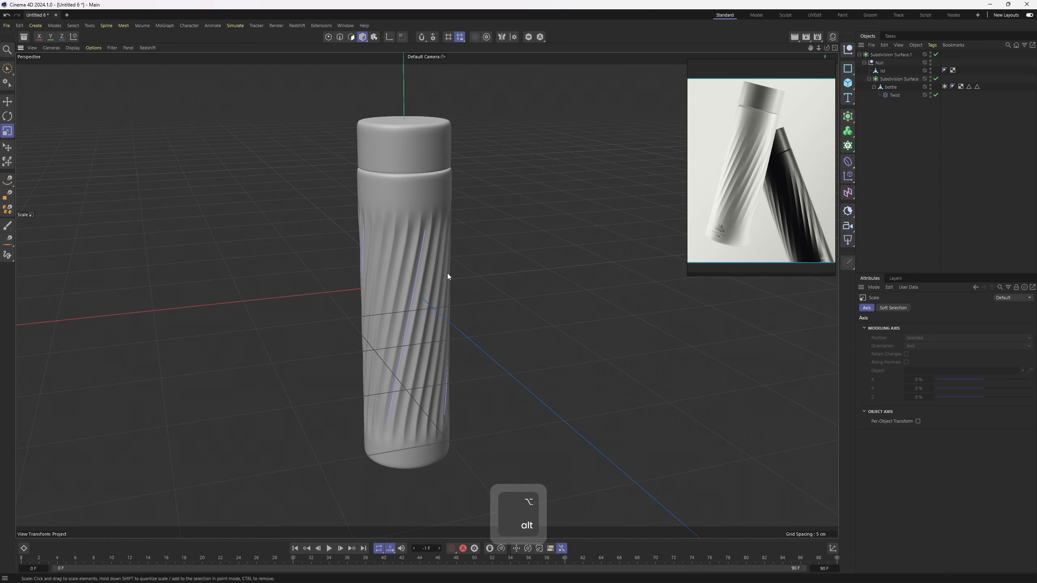
{"action": "left_click_drag", "start_coordinate": [459, 288], "coordinate": [408, 259], "text": "alt"}
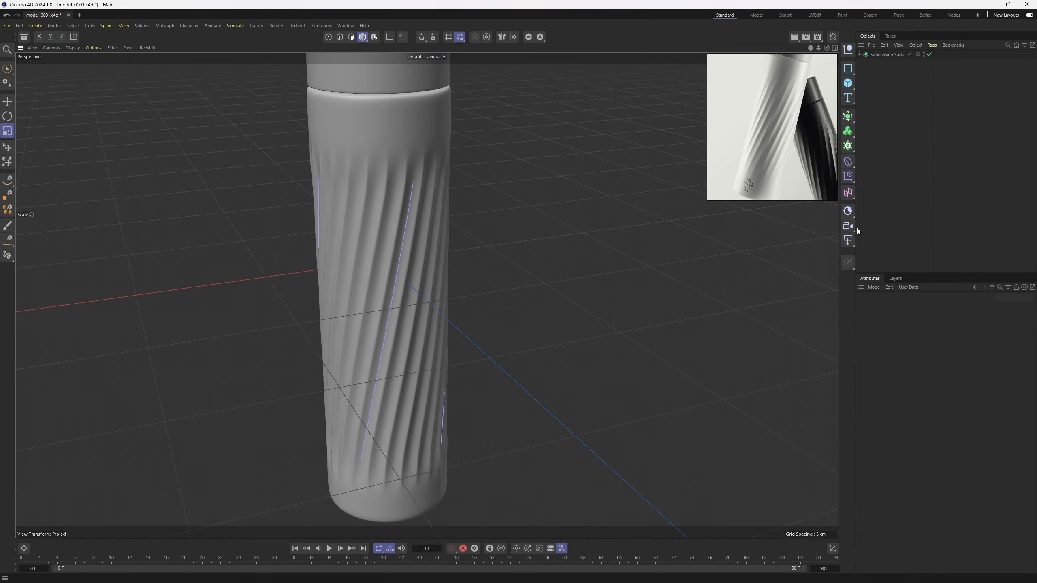
{"action": "left_click", "coordinate": [847, 226]}
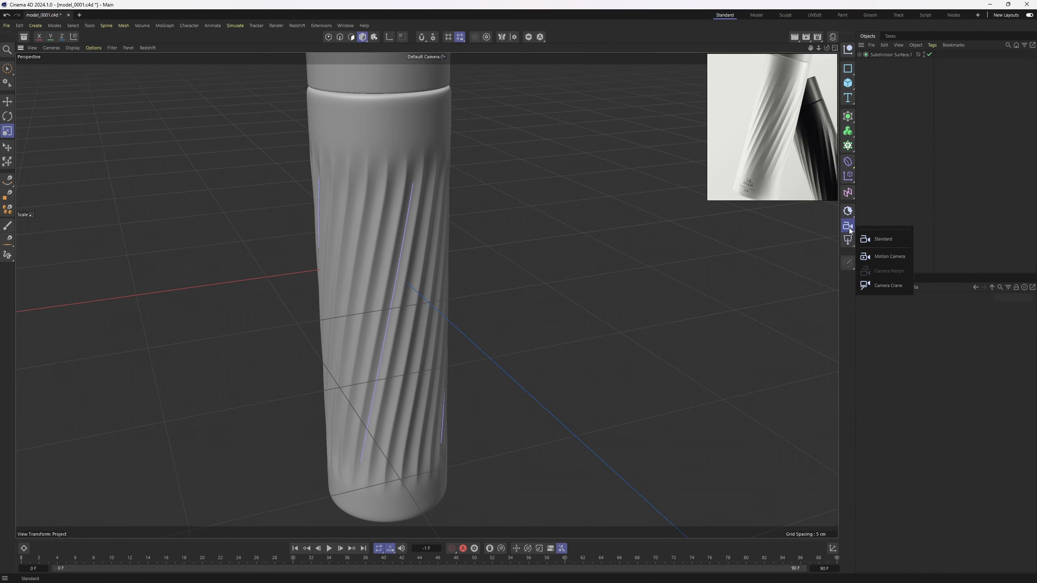
{"action": "left_click", "coordinate": [884, 239]}
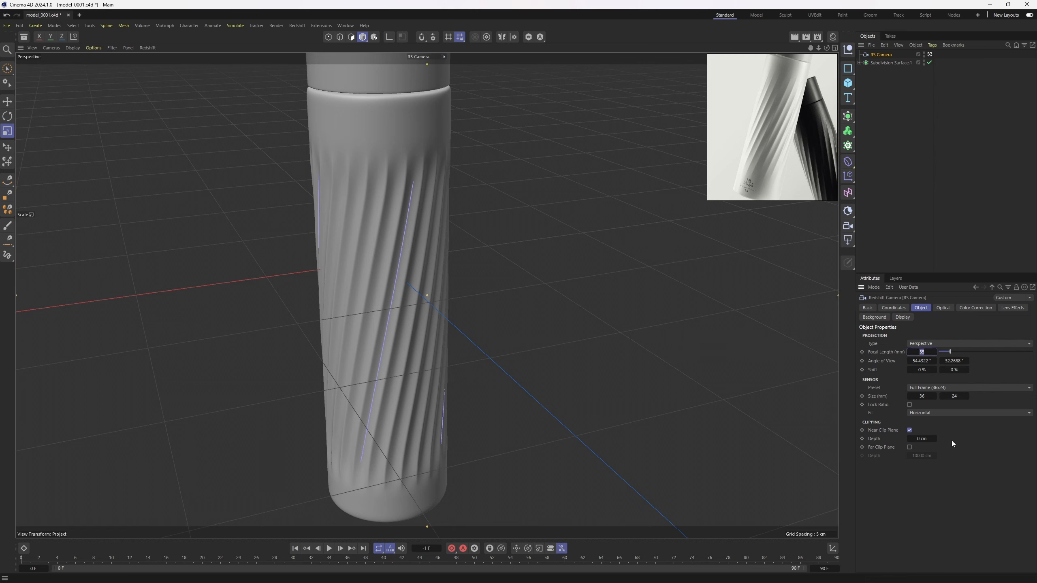
{"action": "type", "text": "100"}
{"action": "key", "text": "Return"}
Reset the camera's position and rotation to 0 on all axes.
{"action": "left_click", "coordinate": [943, 308]}
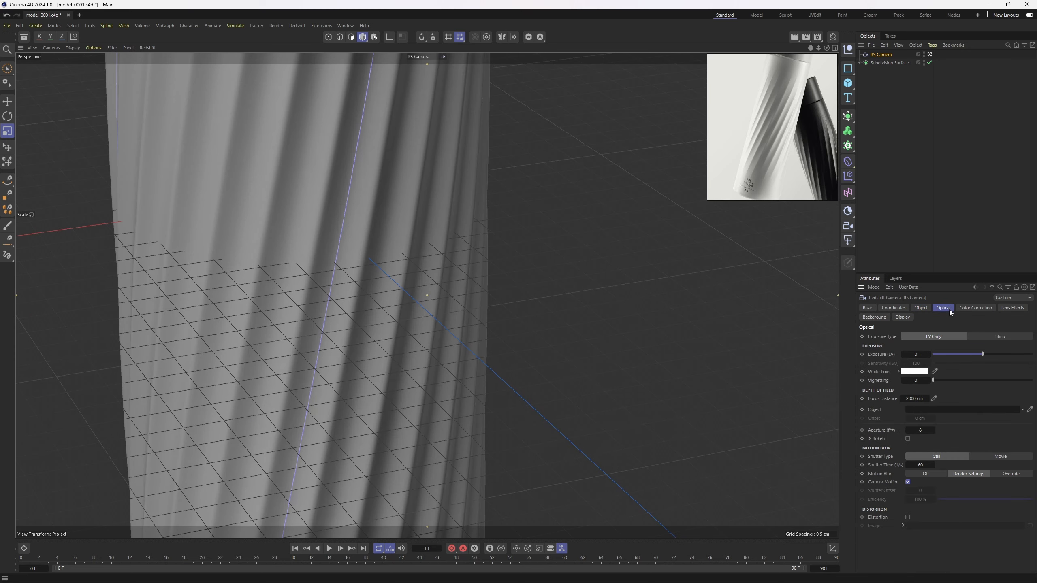
{"action": "left_click", "coordinate": [898, 309]}
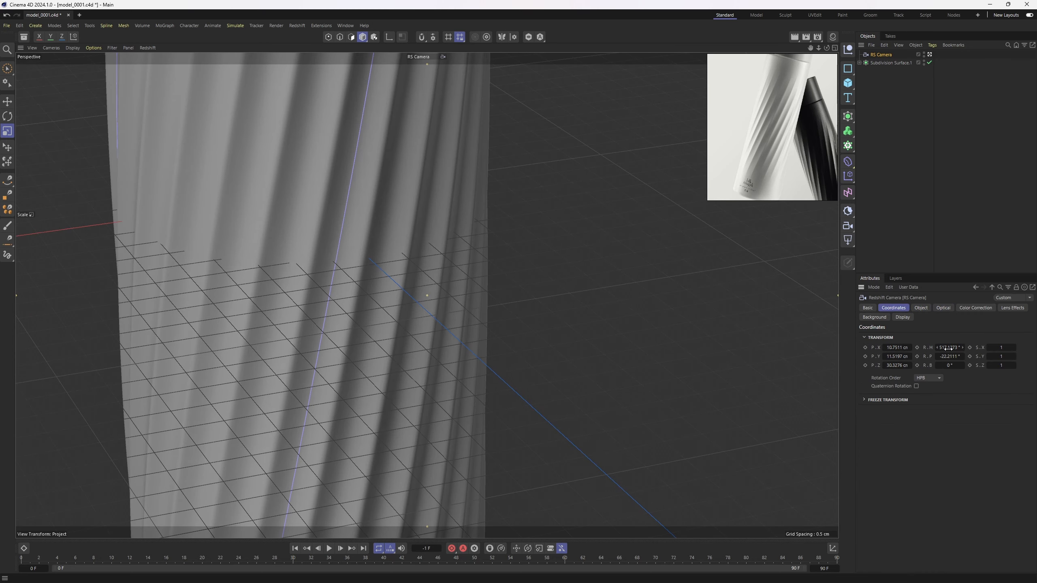
{"action": "double_click", "coordinate": [950, 355]}
{"action": "type", "text": "0"}
{"action": "double_click", "coordinate": [906, 366]}
{"action": "type", "text": "0"}
{"action": "double_click", "coordinate": [901, 357]}
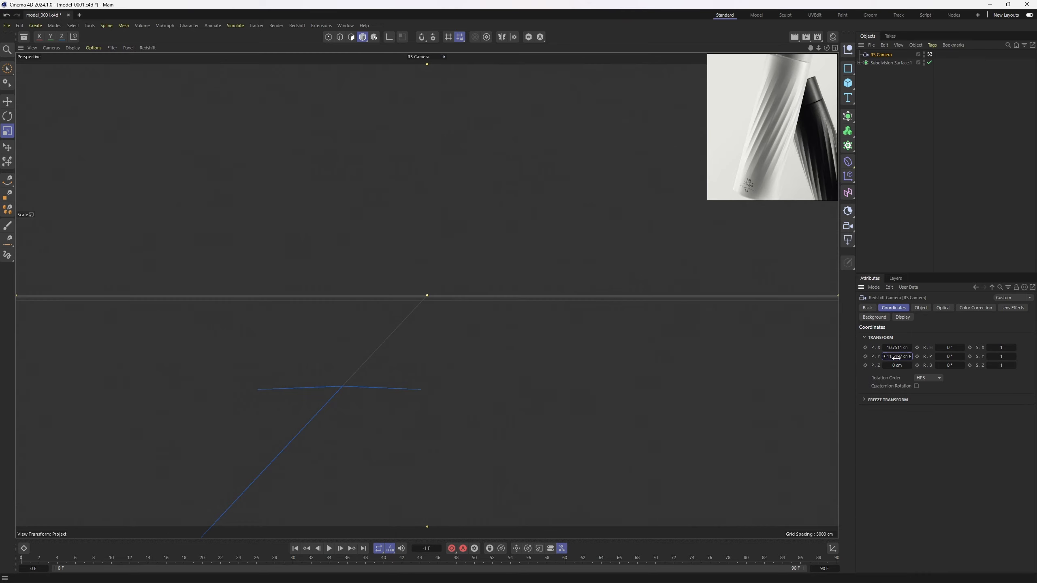
{"action": "type", "text": "0"}
{"action": "double_click", "coordinate": [900, 348]}
{"action": "type", "text": "0"}
Move the camera straight back from the bottle until the whole bottle fits in the camera view.
{"action": "middle_click", "coordinate": [578, 238]}
{"action": "middle_click", "coordinate": [589, 165]}
{"action": "key", "text": "e"}
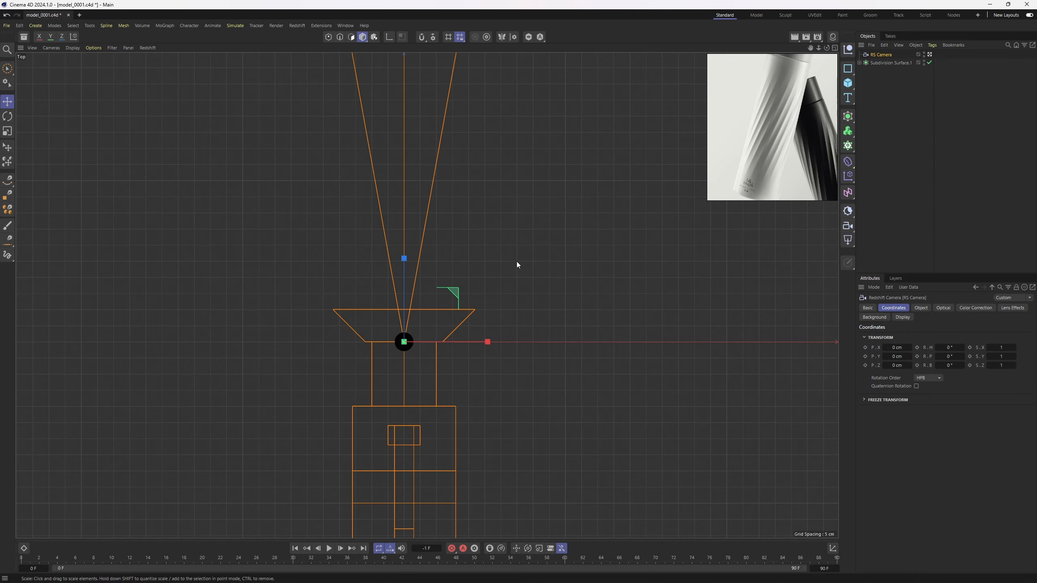
{"action": "scroll", "coordinate": [437, 267], "scroll_direction": "down", "scroll_amount": 2}
{"action": "middle_click", "coordinate": [604, 146]}
{"action": "left_click_drag", "start_coordinate": [627, 150], "coordinate": [614, 224]}
{"action": "scroll", "coordinate": [613, 232], "scroll_direction": "down", "scroll_amount": 3}
{"action": "middle_click", "coordinate": [376, 188]}
Enlarge the floating reference image and tilt the whole bottle clockwise like the reference's white bottle.
{"action": "double_click", "coordinate": [714, 196]}
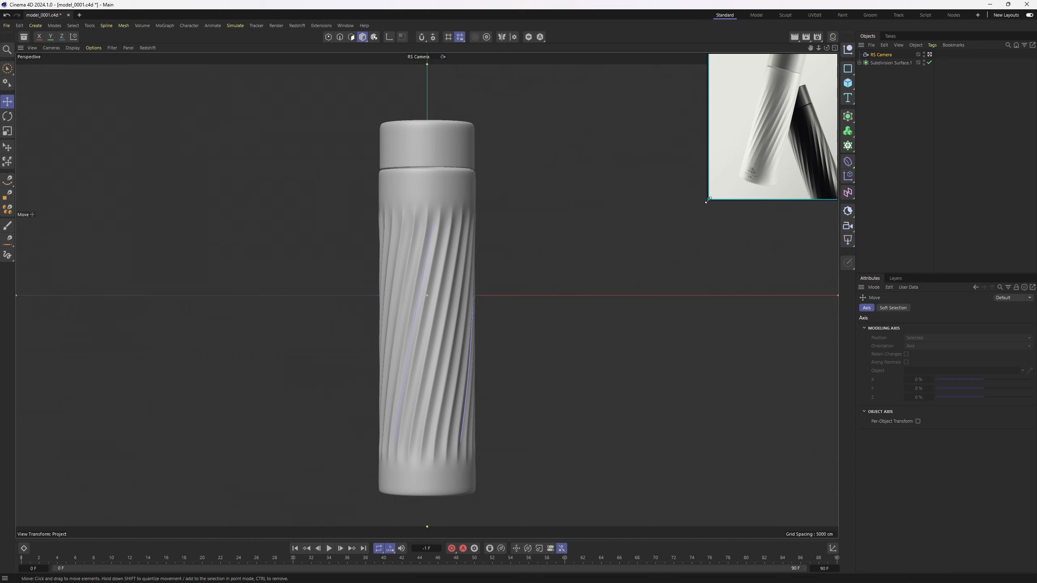
{"action": "left_click_drag", "start_coordinate": [708, 200], "coordinate": [649, 269]}
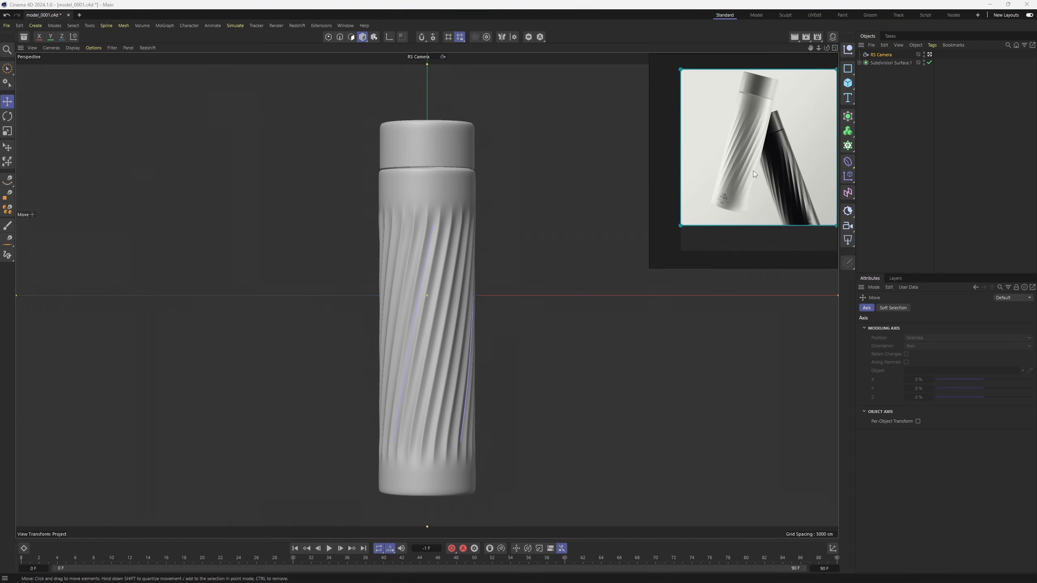
{"action": "left_click", "coordinate": [468, 270]}
{"action": "key", "text": "r"}
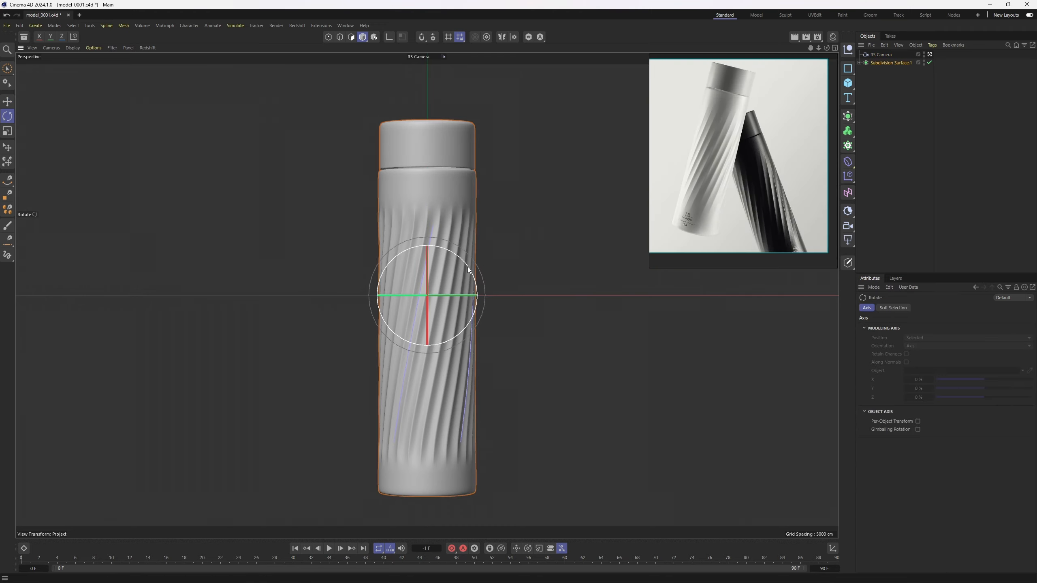
{"action": "left_click_drag", "start_coordinate": [466, 266], "coordinate": [547, 287]}
Duplicate the bottle, tilt the copy the opposite way and place it behind the first one.
{"action": "key", "text": "e"}
{"action": "key", "text": "r"}
{"action": "key", "text": "e"}
{"action": "key", "text": "F5"}
{"action": "left_click_drag", "start_coordinate": [552, 227], "coordinate": [553, 211]}
{"action": "key", "text": "h"}
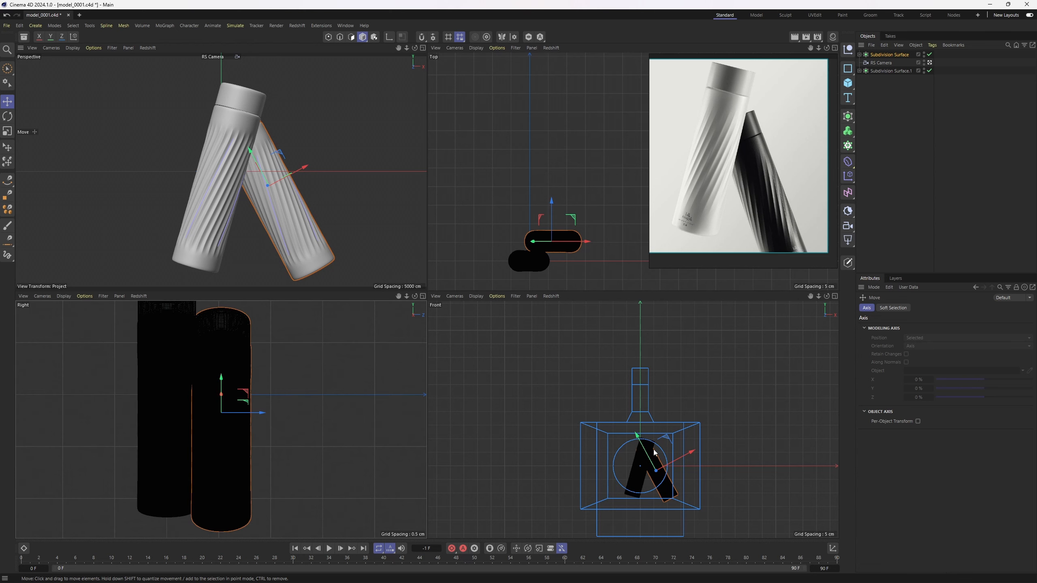
Lower the rear bottle and reduce its tilt to match the black bottle in the reference, then deselect it.
{"action": "key", "text": "h"}
{"action": "left_click_drag", "start_coordinate": [644, 383], "coordinate": [650, 425]}
{"action": "key", "text": "r"}
{"action": "key", "text": "e"}
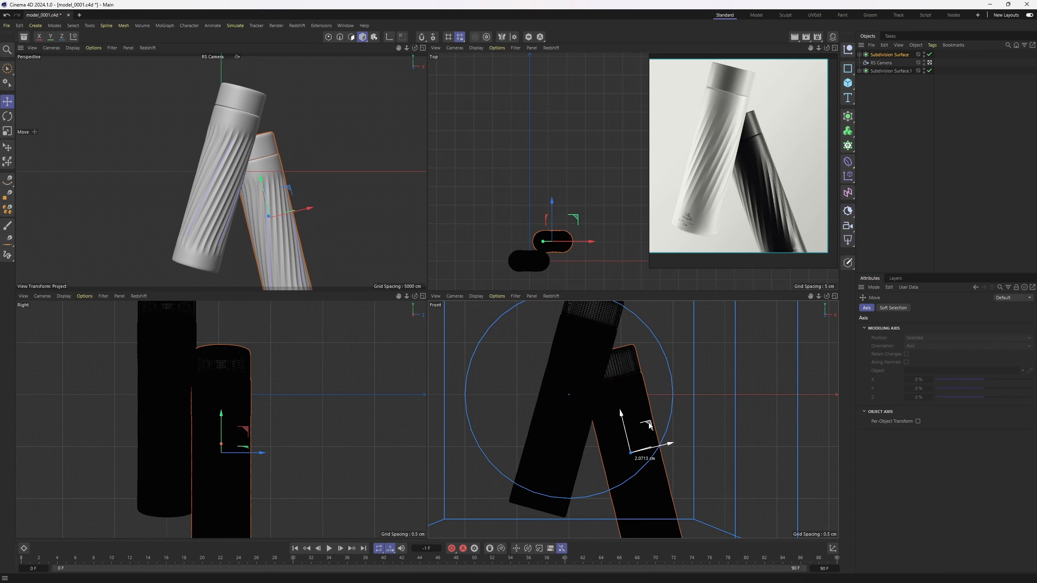
{"action": "middle_click", "coordinate": [370, 196]}
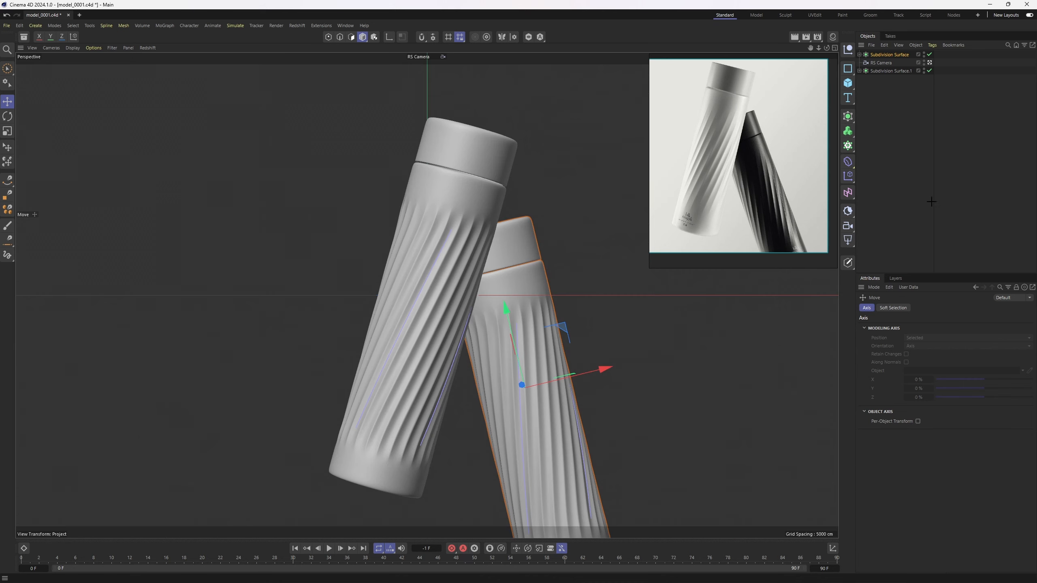
{"action": "left_click", "coordinate": [925, 110]}
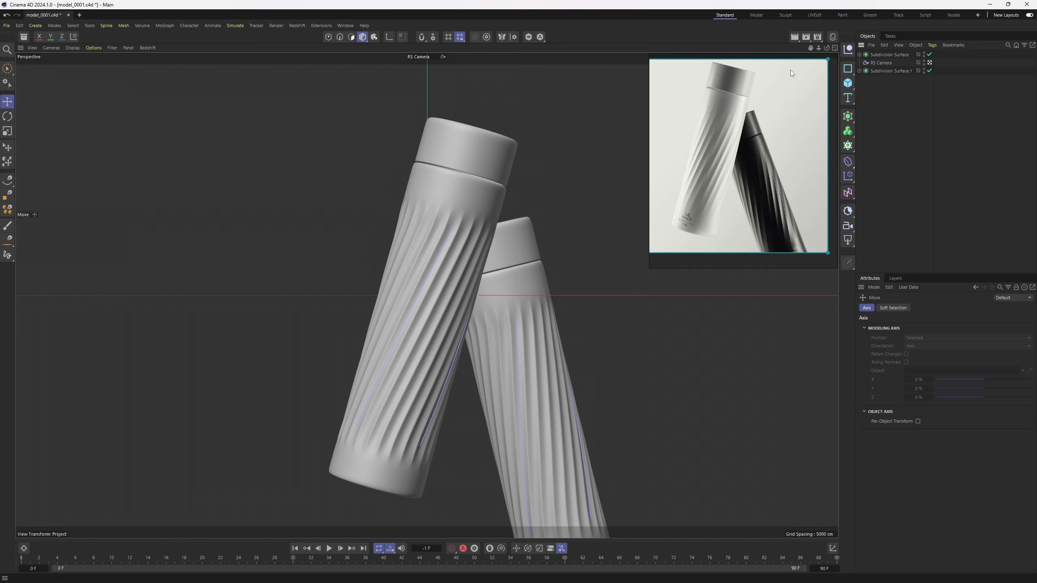
Set the render output resolution to 720 by 1280 pixels.
{"action": "left_click", "coordinate": [817, 37]}
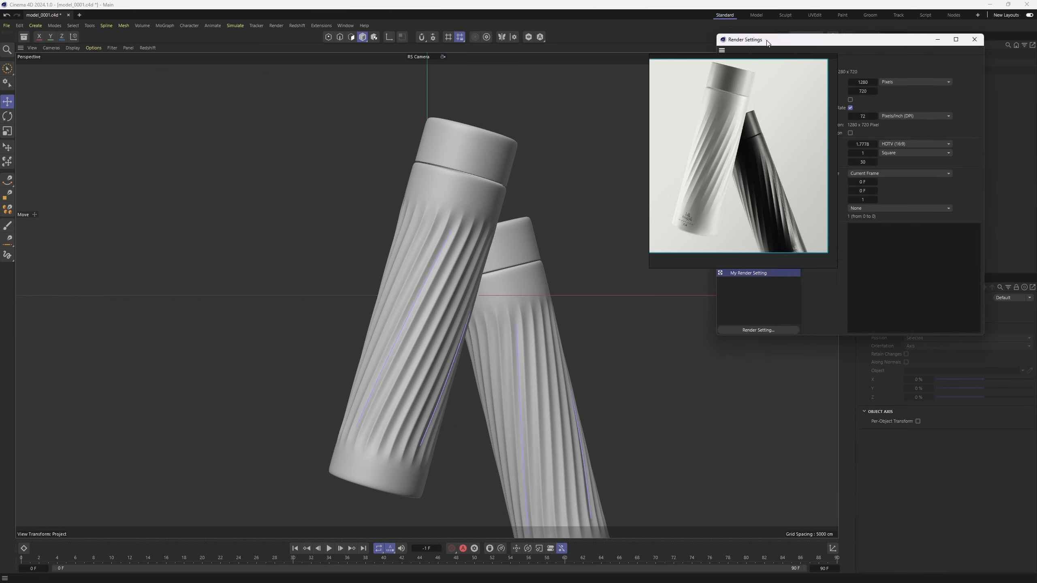
{"action": "left_click_drag", "start_coordinate": [767, 43], "coordinate": [267, 71]}
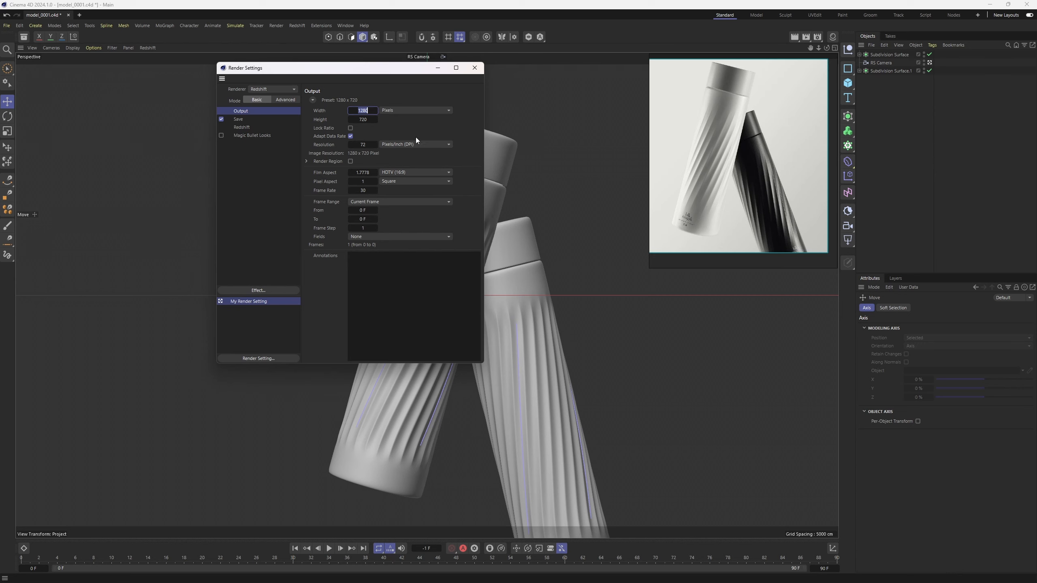
{"action": "type", "text": "720"}
{"action": "left_click", "coordinate": [370, 119]}
{"action": "type", "text": "128"}
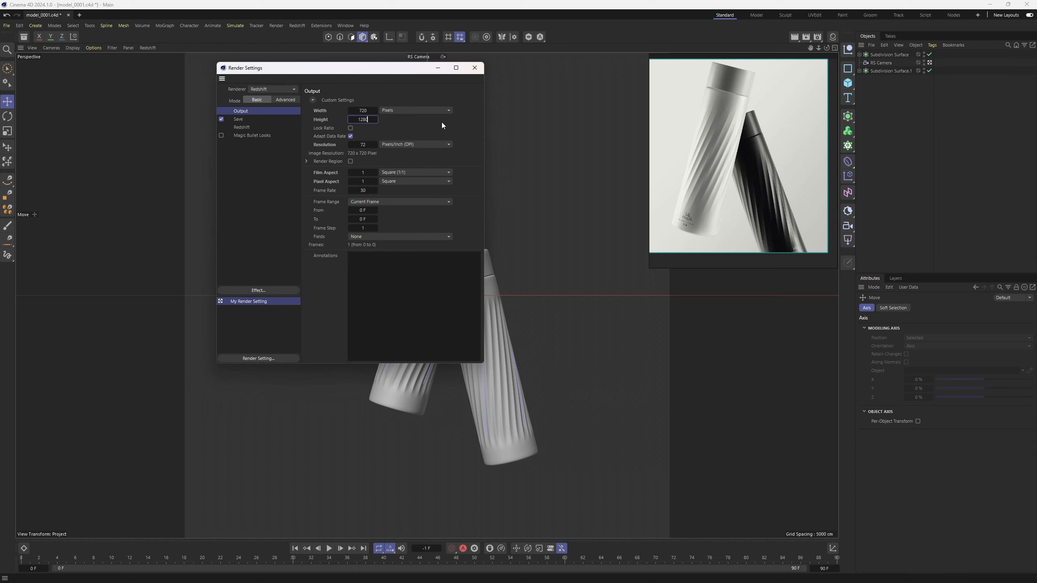
{"action": "type", "text": "0"}
{"action": "key", "text": "Return"}
{"action": "left_click_drag", "start_coordinate": [396, 74], "coordinate": [285, 133]}
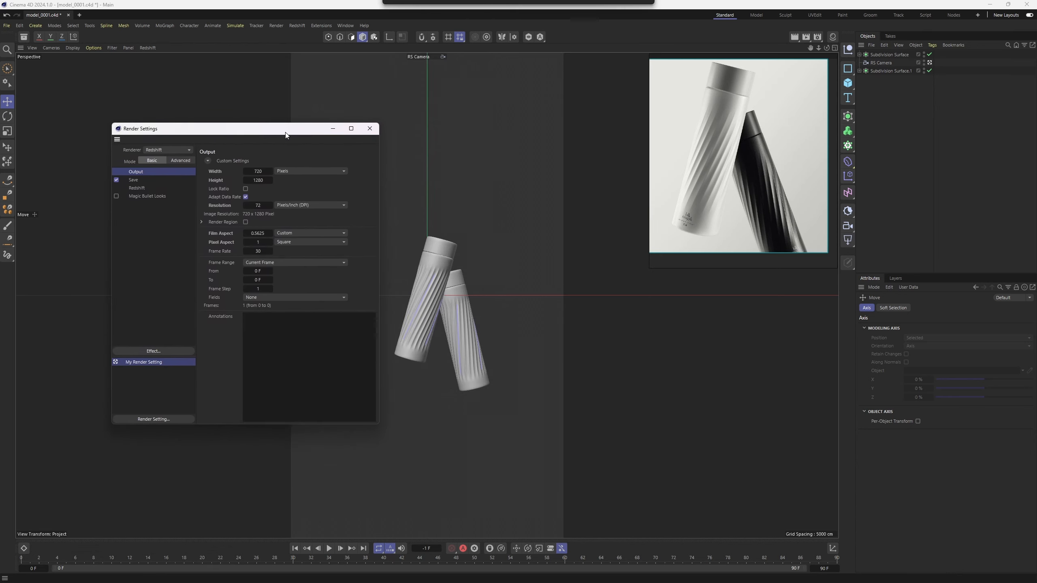
Set the render output resolution to 1080 by 1080 pixels.
{"action": "left_click", "coordinate": [256, 172]}
{"action": "type", "text": "1080"}
{"action": "key", "text": "Tab"}
{"action": "type", "text": "108"}
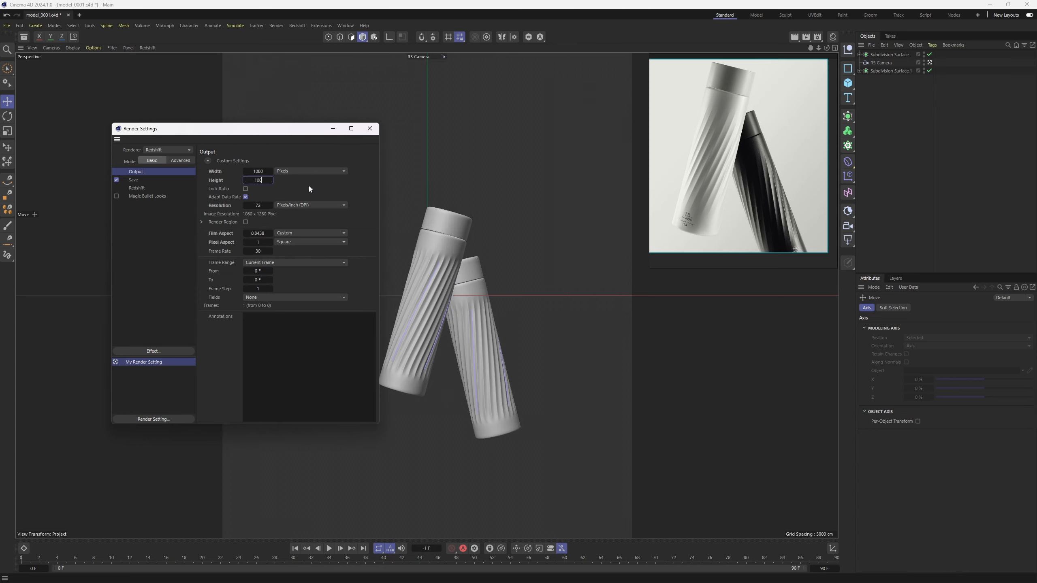
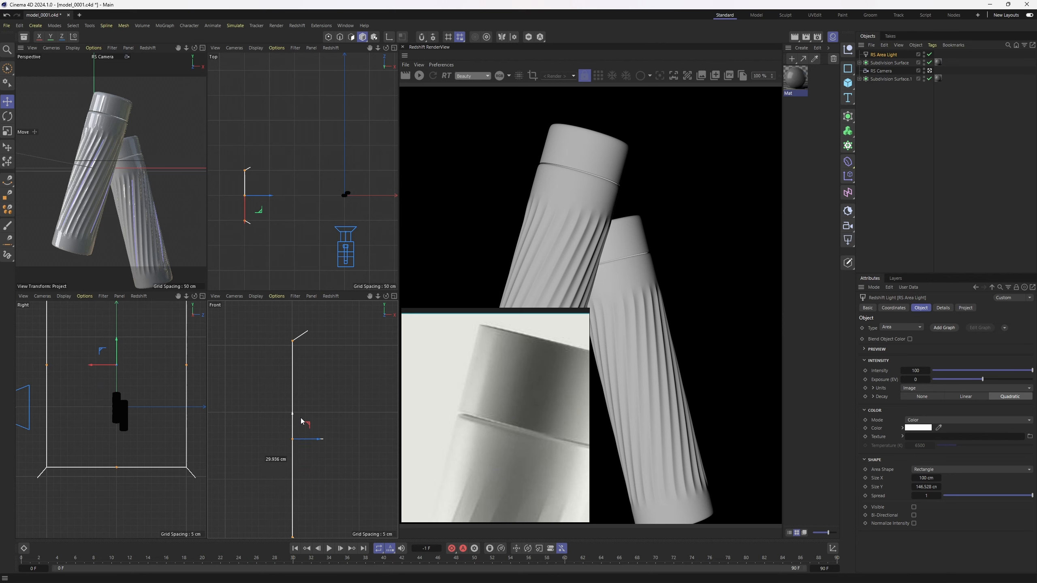
Move the area light beside the bottles farther back, away from the camera, in the top view.
{"action": "middle_click", "coordinate": [109, 99]}
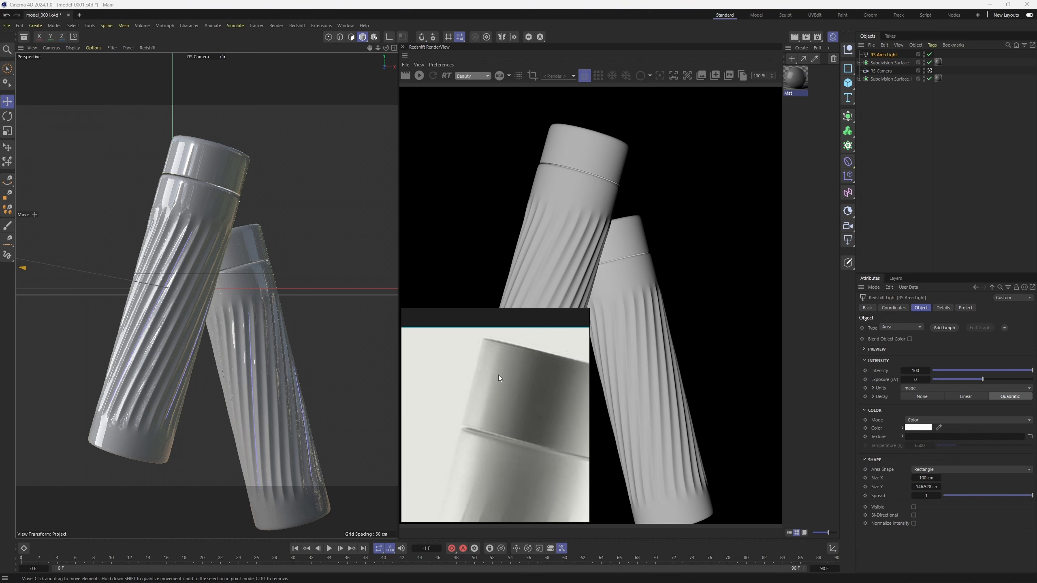
{"action": "middle_click", "coordinate": [350, 220]}
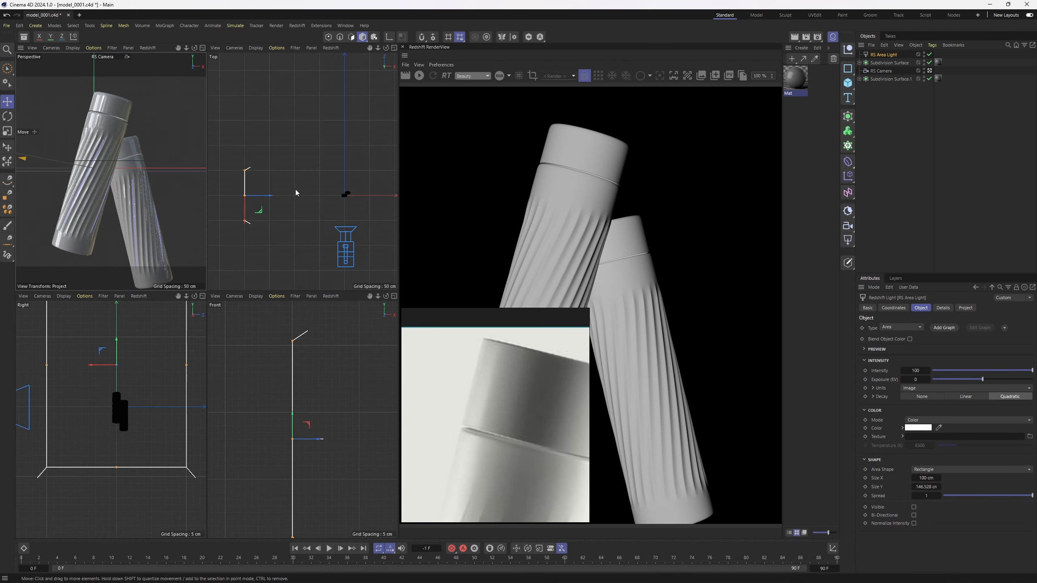
{"action": "left_click_drag", "start_coordinate": [224, 225], "coordinate": [235, 158]}
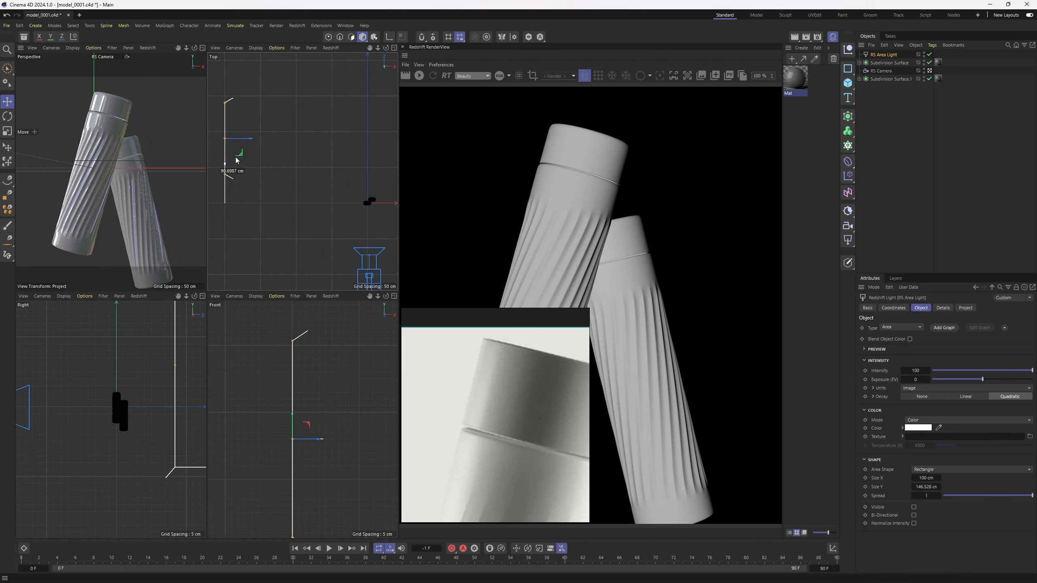
Check the highlights on both reference bottles and place a copy of the area light on the opposite side of the bottles.
{"action": "middle_click", "coordinate": [179, 176]}
{"action": "right_click_drag", "start_coordinate": [480, 390], "coordinate": [470, 411]}
{"action": "scroll", "coordinate": [487, 380], "scroll_direction": "down", "scroll_amount": 5}
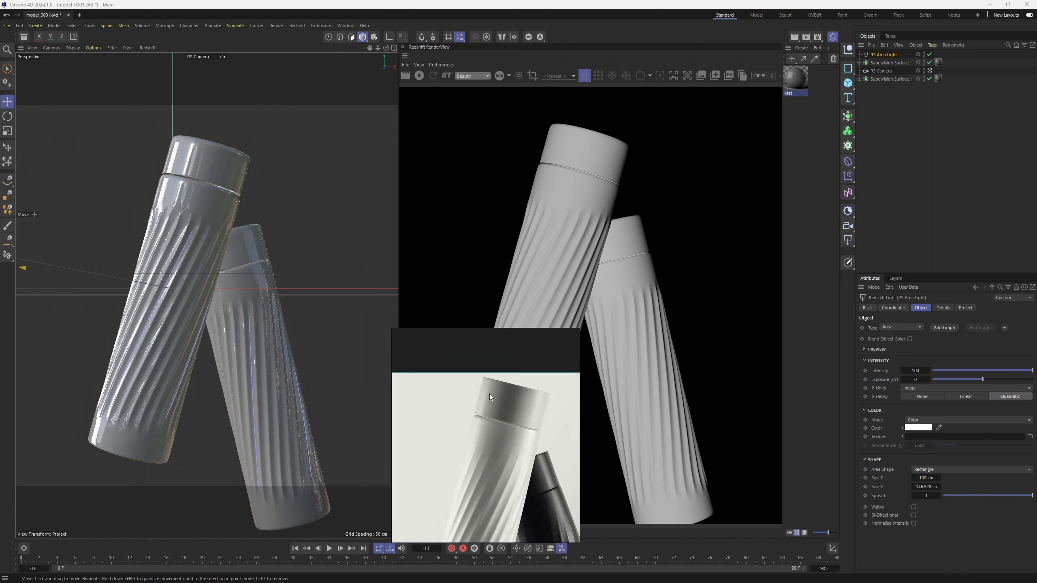
{"action": "middle_click_drag", "start_coordinate": [485, 453], "coordinate": [509, 378]}
{"action": "middle_click_drag", "start_coordinate": [484, 451], "coordinate": [483, 391]}
{"action": "key", "text": "F2"}
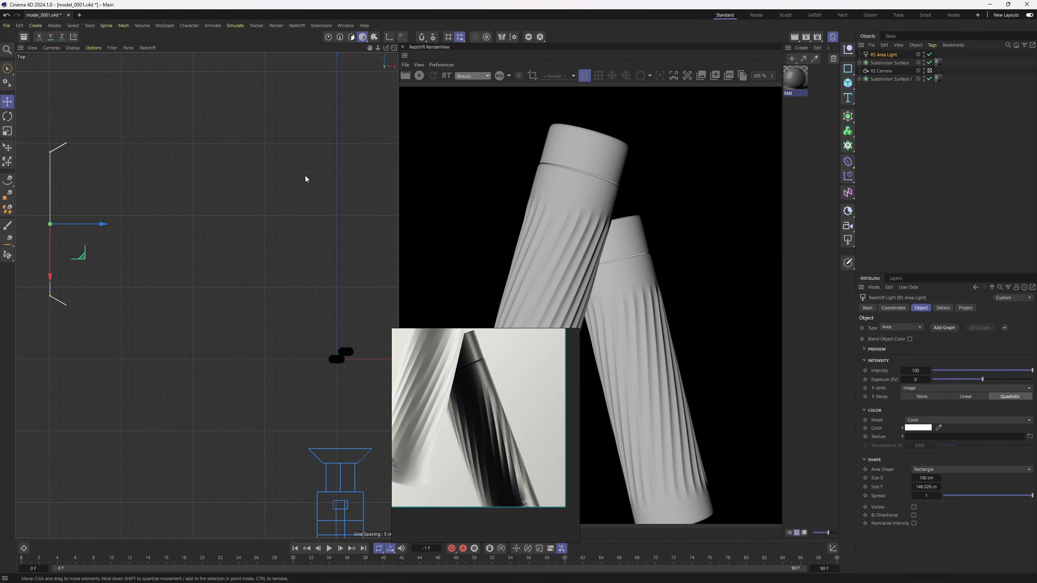
{"action": "scroll", "coordinate": [185, 192], "scroll_direction": "down", "scroll_amount": 3}
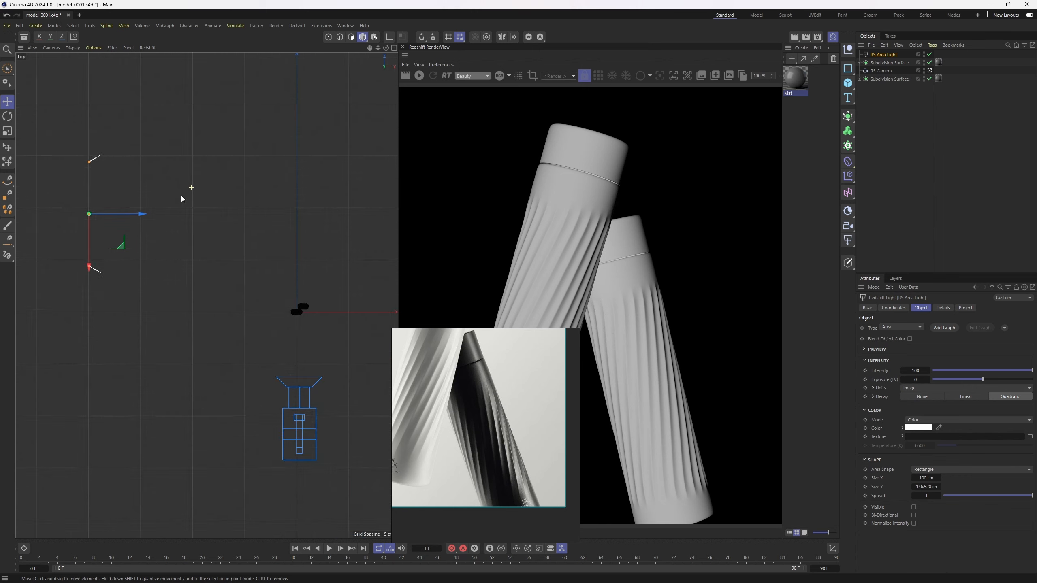
{"action": "left_click_drag", "start_coordinate": [102, 254], "coordinate": [435, 277]}
Rotate the copied area light about 180° so it faces the bottles.
{"action": "middle_click_drag", "start_coordinate": [306, 264], "coordinate": [158, 262], "text": "alt"}
{"action": "key", "text": "r"}
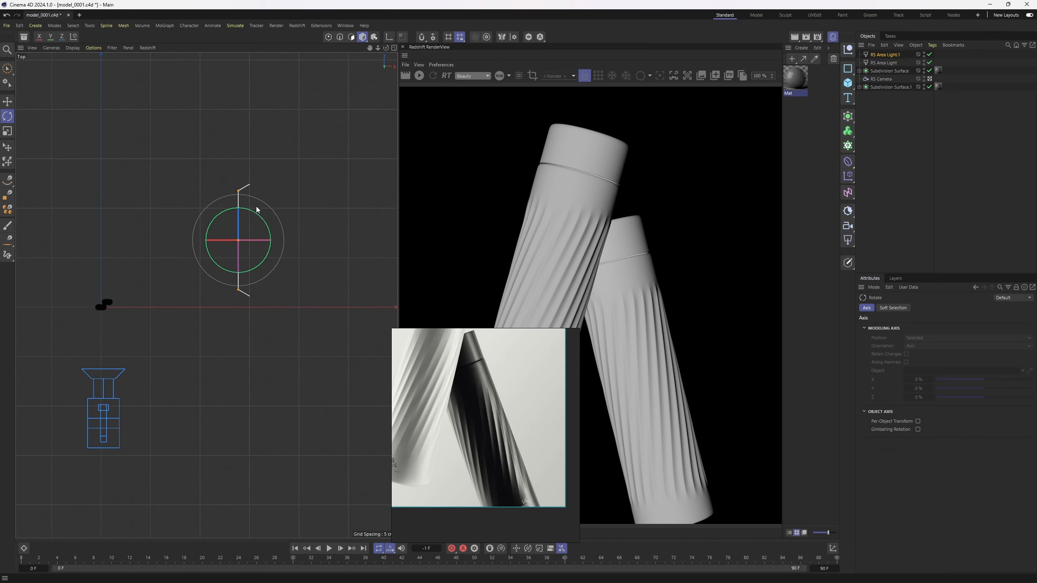
{"action": "left_click_drag", "start_coordinate": [261, 222], "coordinate": [192, 283]}
{"action": "key", "text": "e"}
Shift the copied area light forward beside the bottles, then slightly back, judging the highlights against the reference.
{"action": "middle_click", "coordinate": [235, 231]}
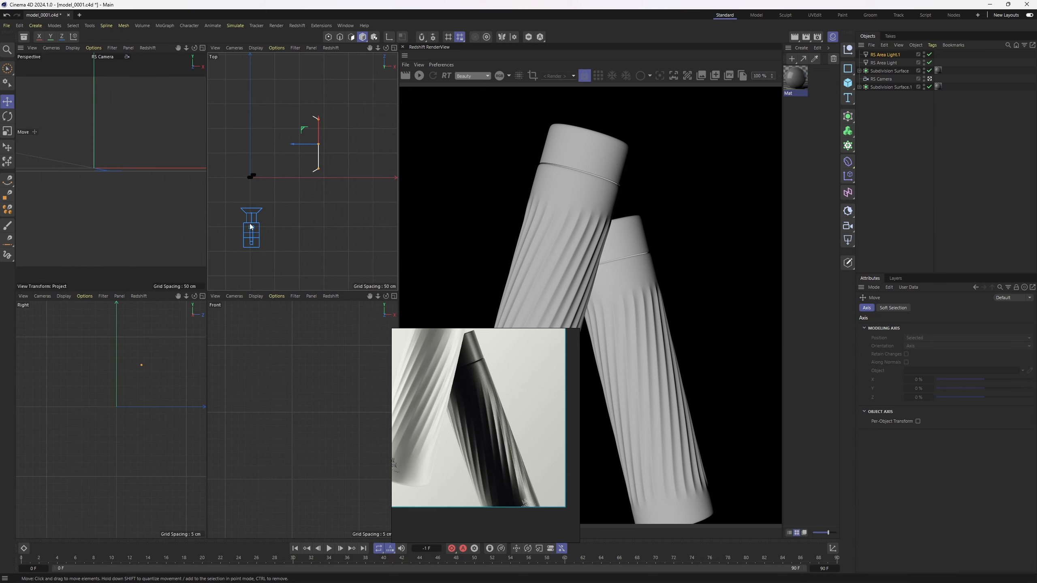
{"action": "left_click_drag", "start_coordinate": [302, 137], "coordinate": [313, 165]}
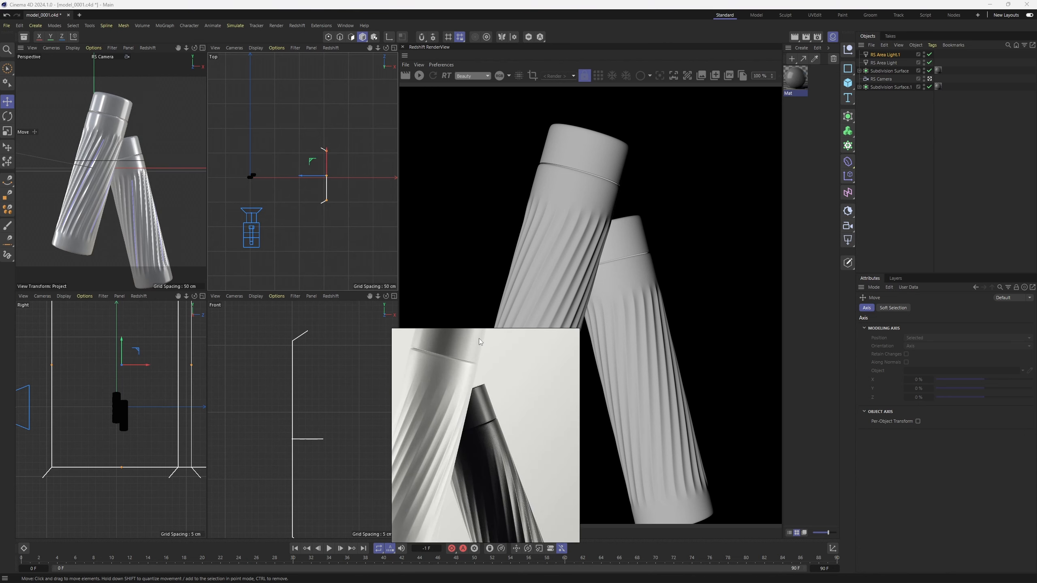
{"action": "key", "text": "F1"}
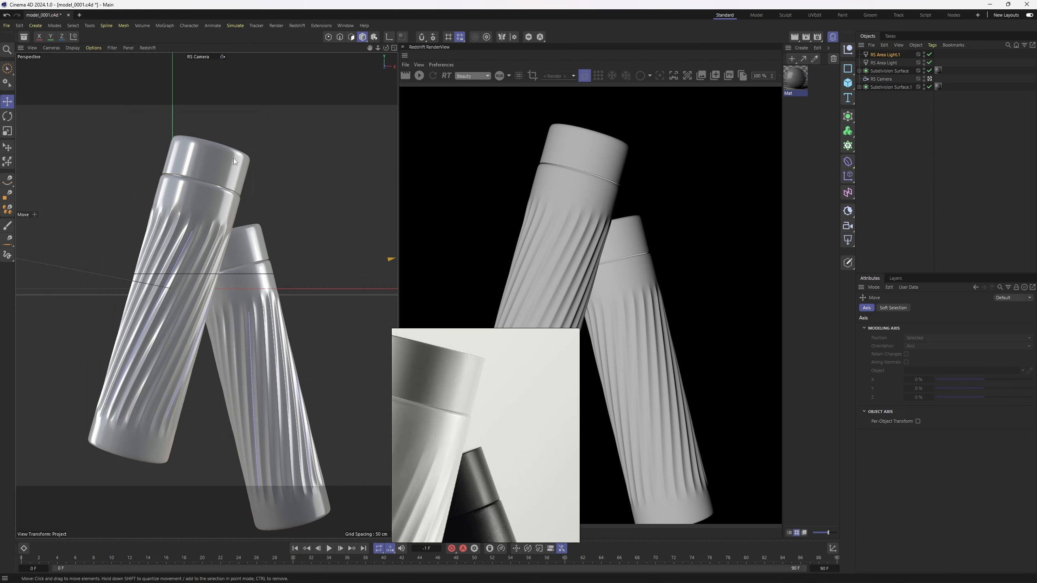
{"action": "middle_click", "coordinate": [272, 196]}
{"action": "left_click_drag", "start_coordinate": [325, 163], "coordinate": [324, 149]}
{"action": "middle_click", "coordinate": [130, 200]}
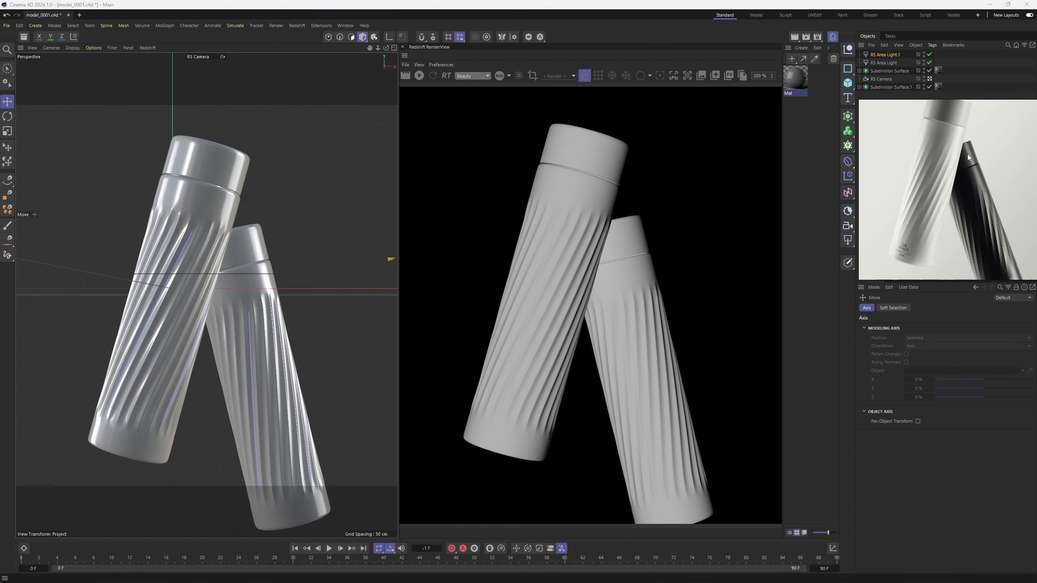
Start the live Redshift render and compare its lighting with the reference's black bottle.
{"action": "left_click", "coordinate": [419, 78]}
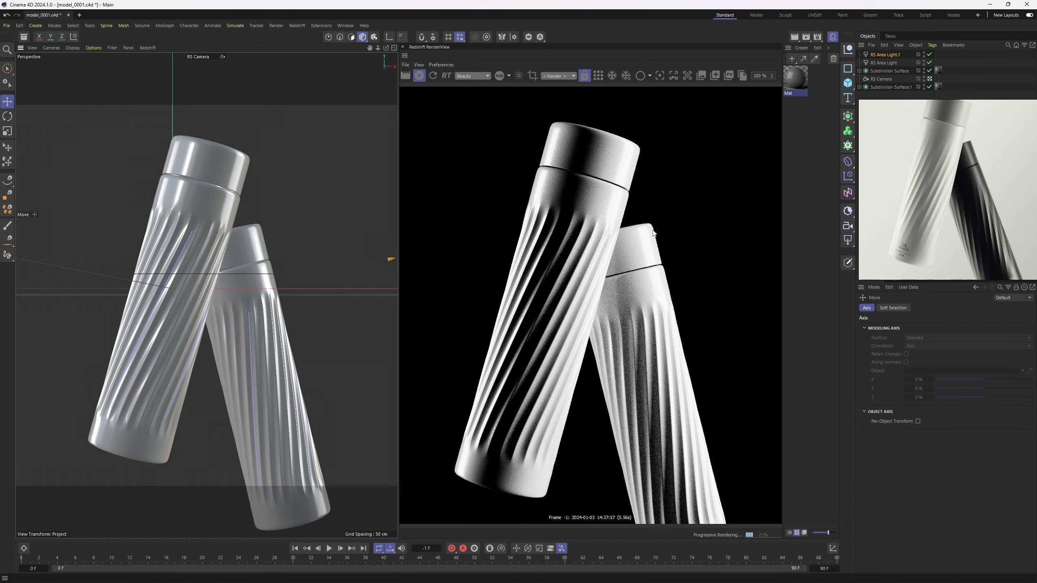
{"action": "scroll", "coordinate": [703, 388], "scroll_direction": "down", "scroll_amount": 1}
{"action": "left_click_drag", "start_coordinate": [962, 156], "coordinate": [937, 148]}
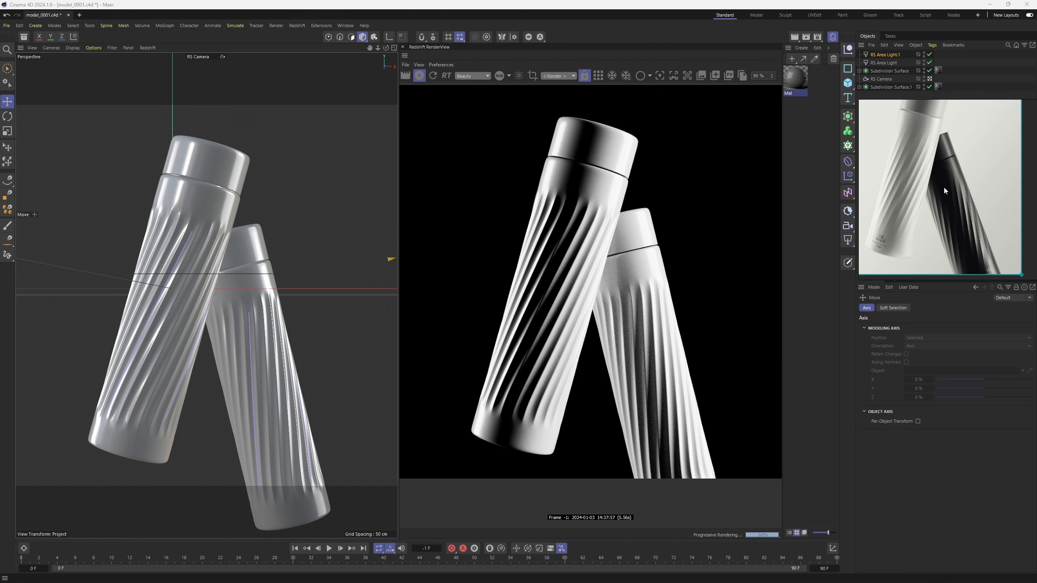
{"action": "scroll", "coordinate": [960, 186], "scroll_direction": "down", "scroll_amount": 1}
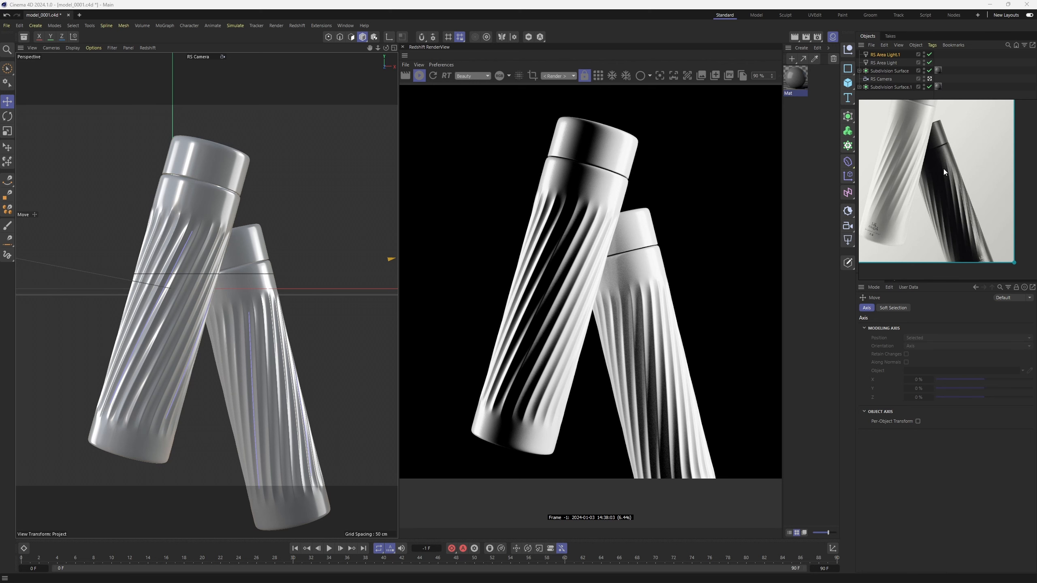
Move the copied area light farther back from the camera and compare the render's highlights with the reference's black bottle.
{"action": "middle_click", "coordinate": [347, 186]}
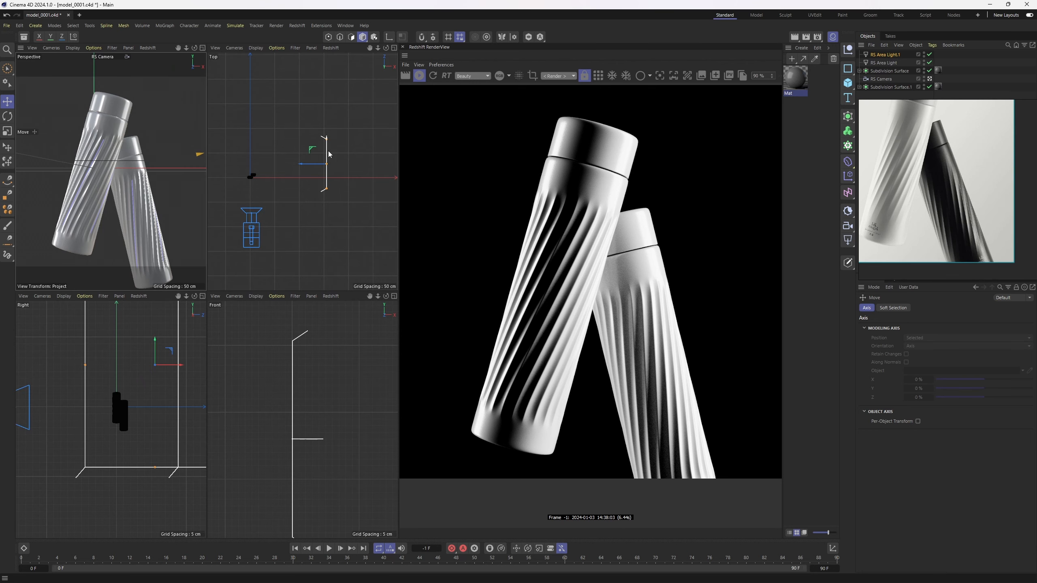
{"action": "left_click_drag", "start_coordinate": [328, 155], "coordinate": [330, 139]}
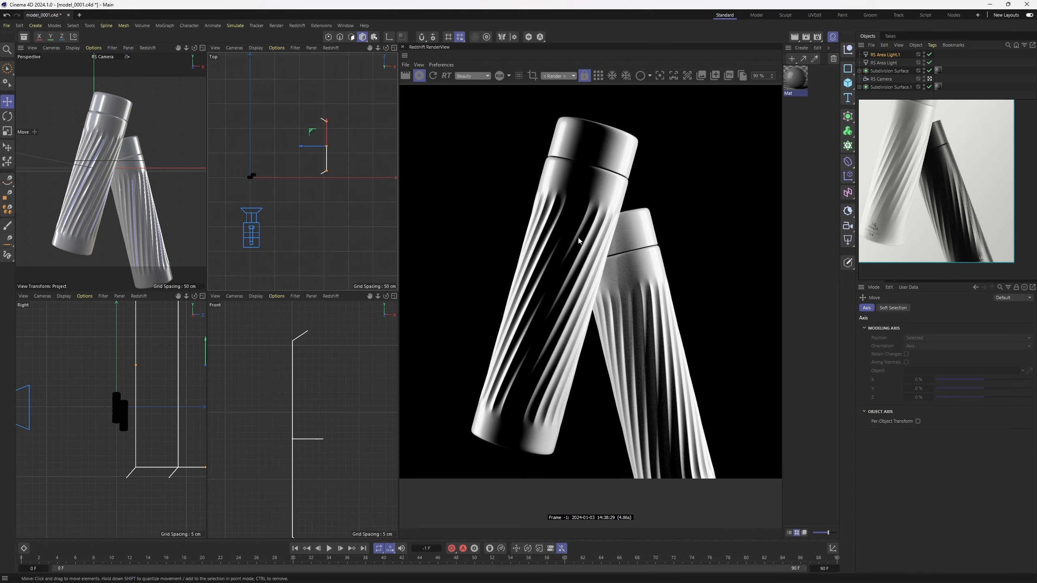
{"action": "middle_click", "coordinate": [142, 179]}
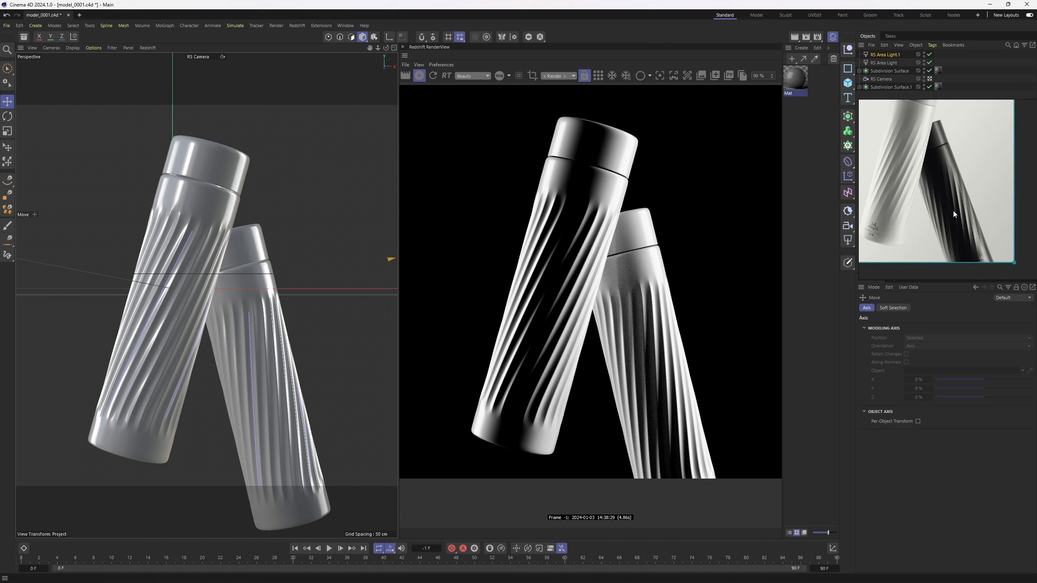
{"action": "left_click_drag", "start_coordinate": [920, 173], "coordinate": [933, 180]}
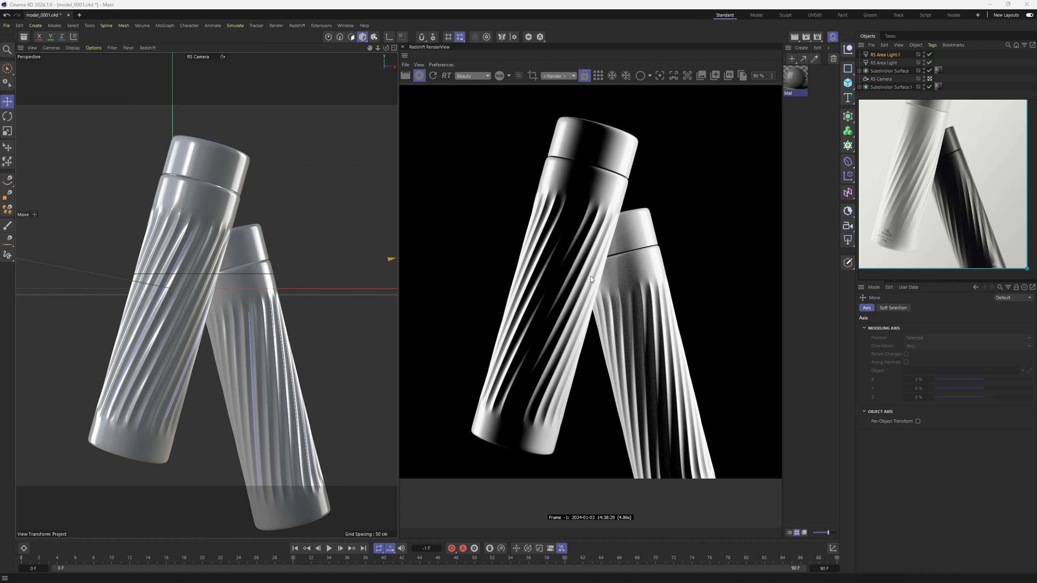
Add a default cube around the bottles and make it editable, with the live render stopped and the Redshift camera view left.
{"action": "left_click", "coordinate": [847, 84]}
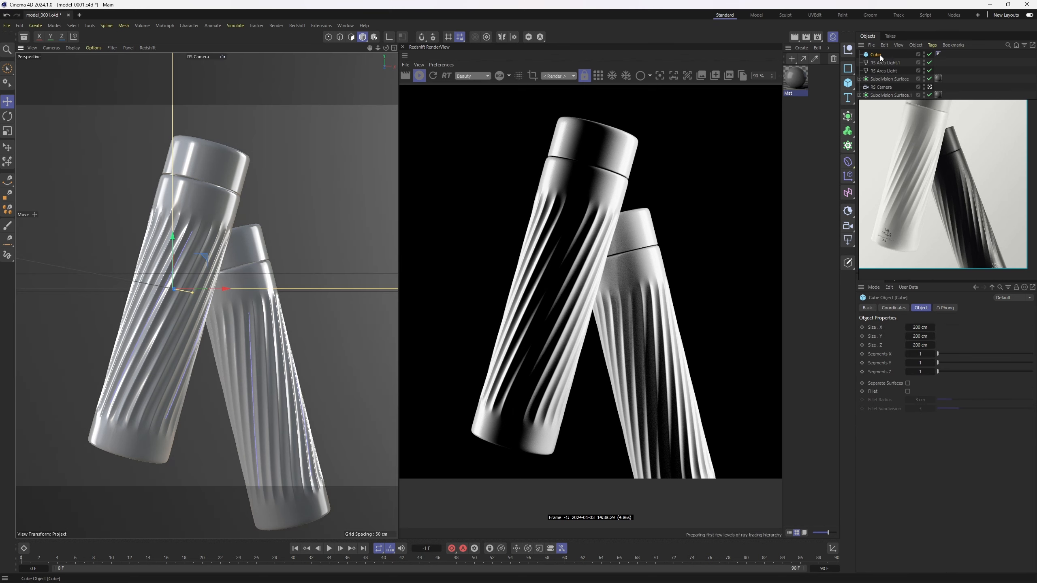
{"action": "left_click", "coordinate": [423, 77]}
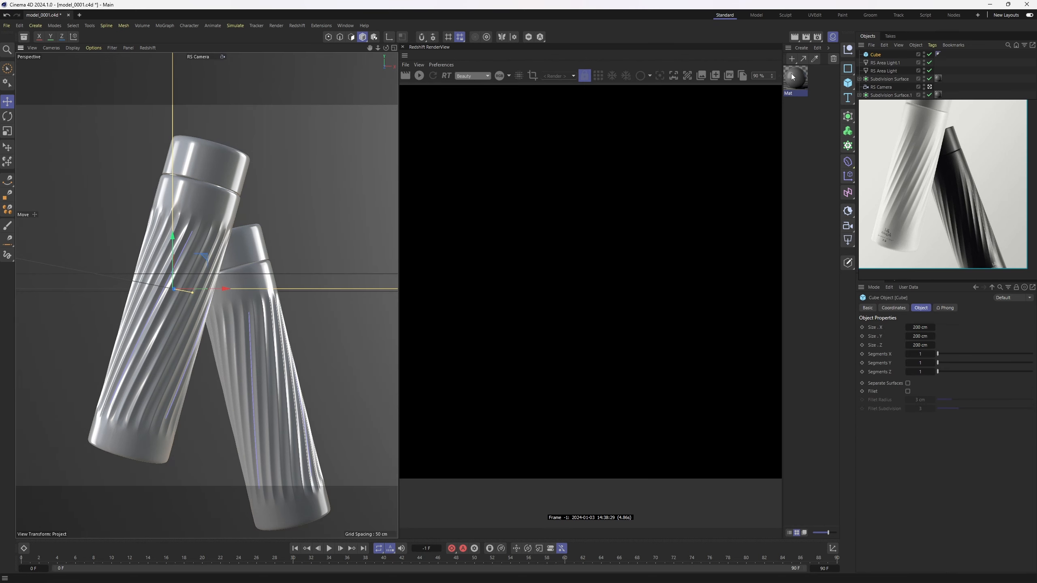
{"action": "left_click", "coordinate": [930, 87]}
{"action": "scroll", "coordinate": [279, 242], "scroll_direction": "down", "scroll_amount": 8}
{"action": "left_click_drag", "start_coordinate": [220, 265], "coordinate": [265, 286], "text": "alt"}
{"action": "key", "text": "c"}
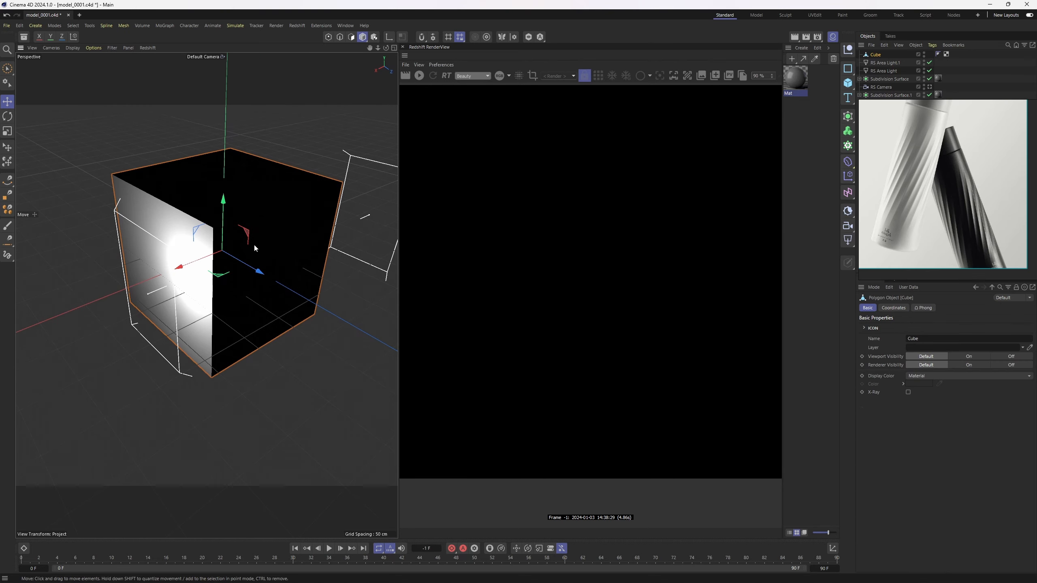
Delete the cube's front, top and two side polygons, keeping only the back wall and the floor.
{"action": "left_click_drag", "start_coordinate": [254, 243], "coordinate": [307, 256], "text": "alt"}
{"action": "key", "text": "Return"}
{"action": "left_click", "coordinate": [271, 325]}
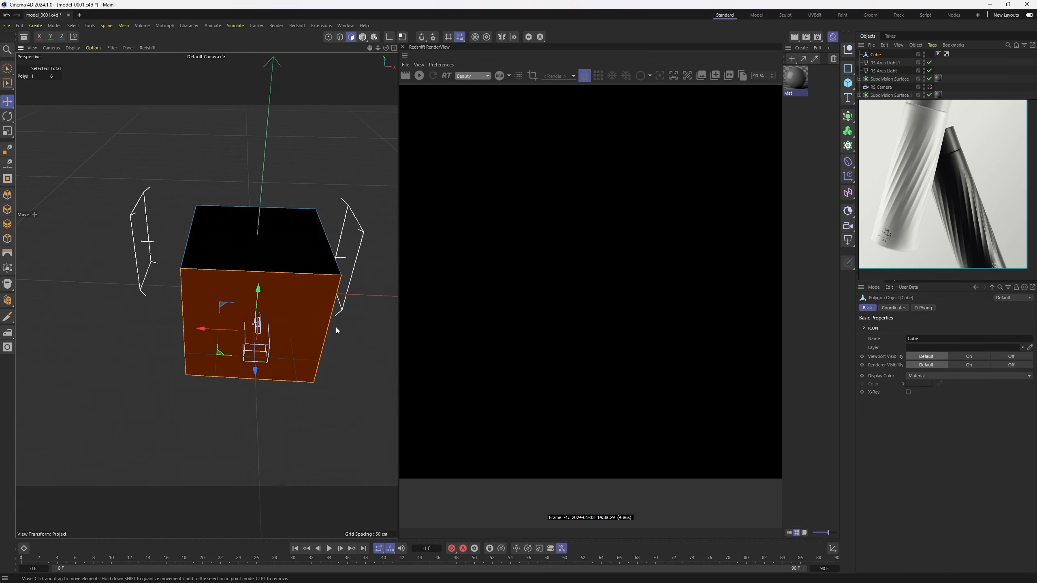
{"action": "key", "text": "Delete"}
{"action": "left_click", "coordinate": [297, 255]}
{"action": "key", "text": "Delete"}
{"action": "left_click", "coordinate": [325, 312]}
{"action": "key", "text": "Delete"}
{"action": "left_click", "coordinate": [184, 309]}
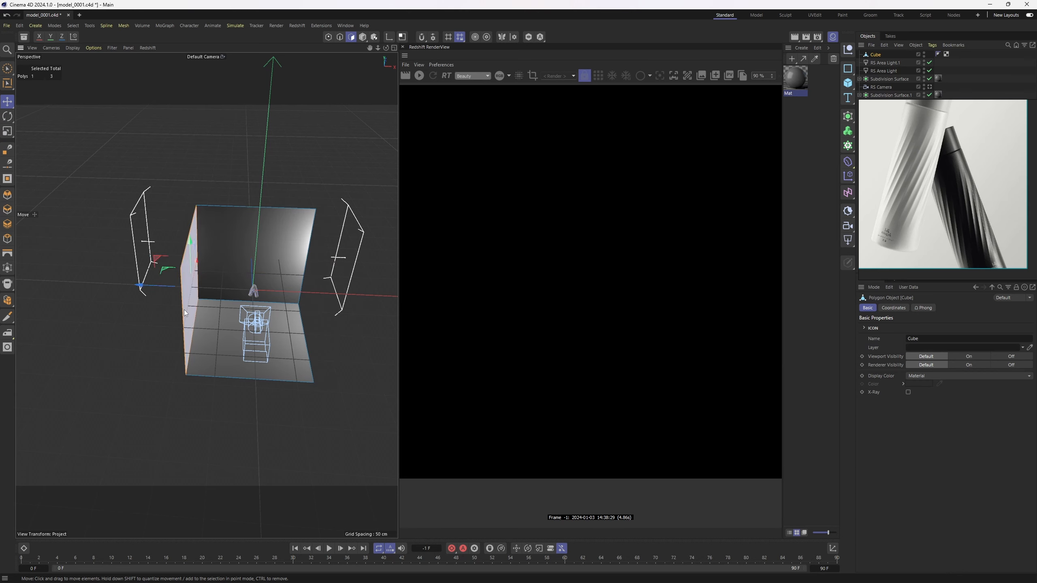
{"action": "key", "text": "Delete"}
Select both remaining cube polygons, the back wall and the floor, and activate the Scale tool.
{"action": "scroll", "coordinate": [264, 302], "scroll_direction": "up", "scroll_amount": 3}
{"action": "mouse_move", "coordinate": [264, 302]}
{"action": "left_mouse_down", "text": "alt"}
{"action": "mouse_move", "coordinate": [334, 277]}
{"action": "mouse_move", "coordinate": [240, 272]}
{"action": "mouse_move", "coordinate": [263, 279]}
{"action": "mouse_move", "coordinate": [258, 291]}
{"action": "mouse_move", "coordinate": [270, 295]}
{"action": "left_mouse_up", "text": "alt"}
{"action": "key", "text": "ctrl+a"}
{"action": "key", "text": "t"}
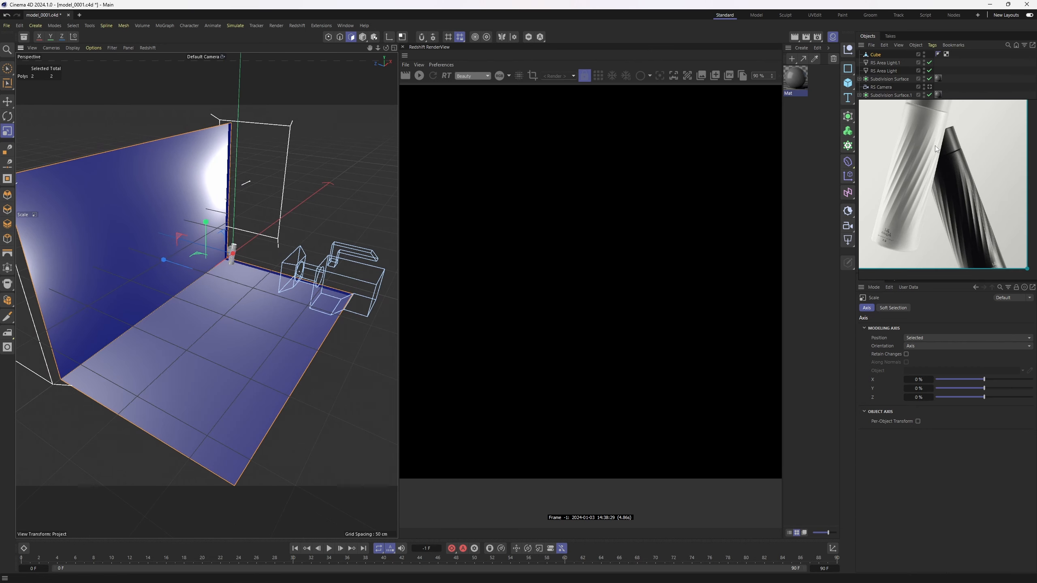
{"action": "mouse_move", "coordinate": [379, 310]}
{"action": "left_mouse_down", "text": "alt"}
{"action": "mouse_move", "coordinate": [299, 317]}
{"action": "mouse_move", "coordinate": [241, 277]}
{"action": "mouse_move", "coordinate": [231, 283]}
{"action": "mouse_move", "coordinate": [240, 307]}
{"action": "left_mouse_up", "text": "alt"}
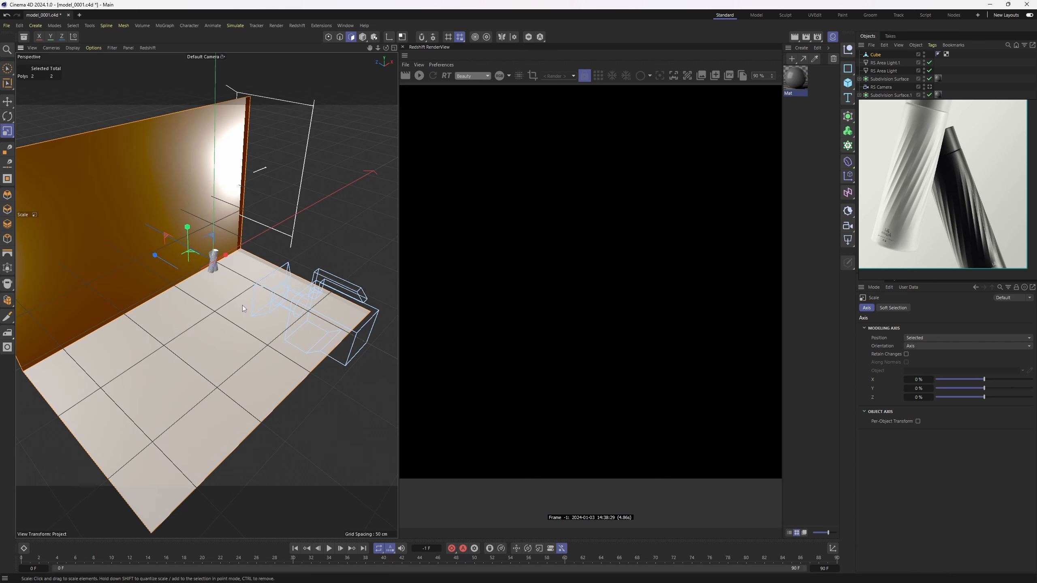
Create a new material for the backdrop.
{"action": "double_click", "coordinate": [821, 138]}
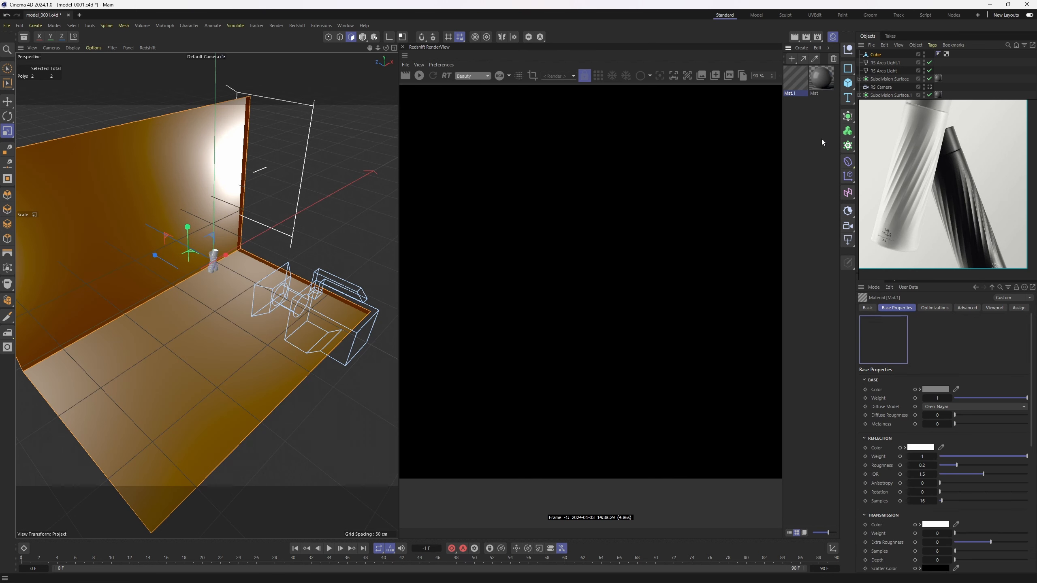
{"action": "left_click", "coordinate": [805, 130]}
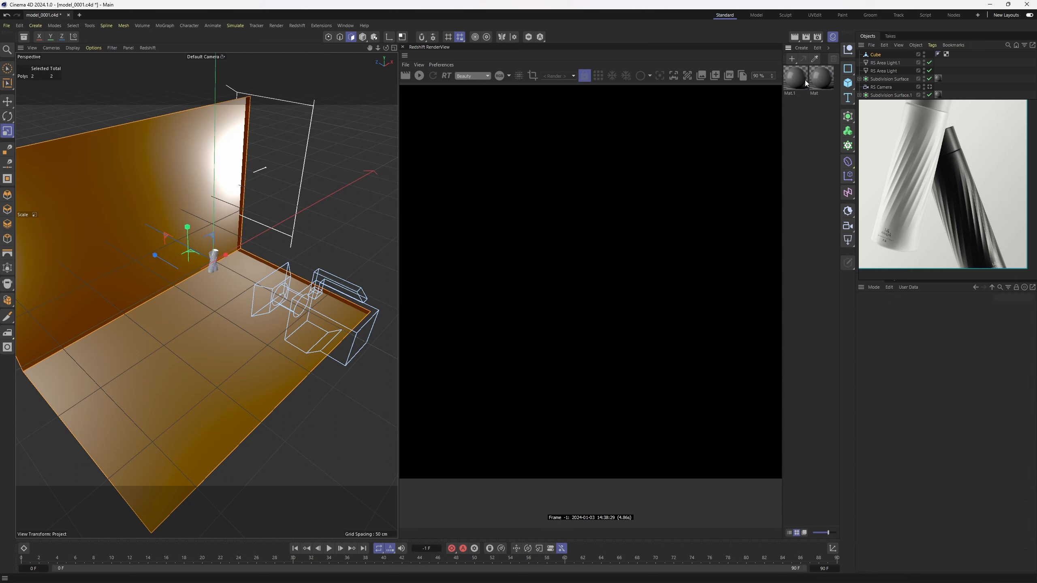
Apply the Mat.1 material to the Cube backdrop object and rename the object as stage.
{"action": "left_click_drag", "start_coordinate": [796, 79], "coordinate": [878, 54]}
{"action": "double_click", "coordinate": [877, 55]}
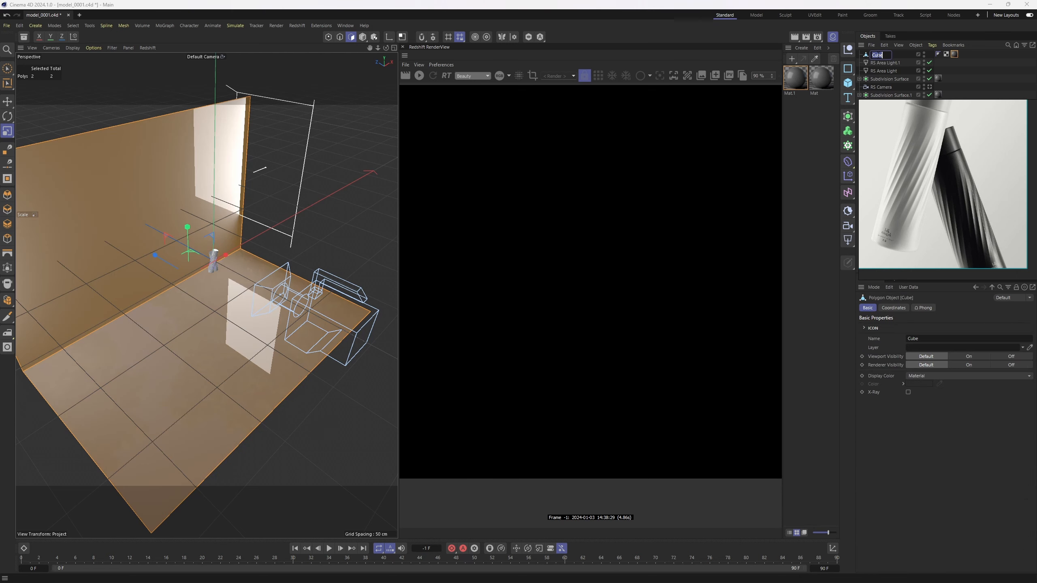
{"action": "key", "text": "BackSpace"}
{"action": "type", "text": "stagew"}
{"action": "key", "text": "Return"}
Set the Mat.1 material's base color to white and its reflection roughness to 1.
{"action": "left_click", "coordinate": [792, 84]}
{"action": "left_click", "coordinate": [935, 389]}
{"action": "left_click", "coordinate": [856, 438]}
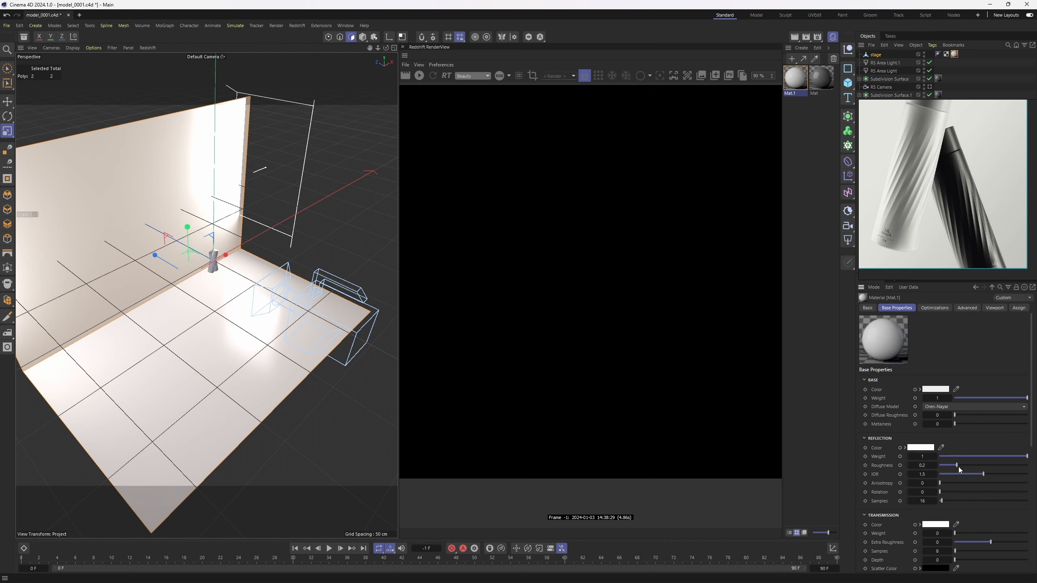
{"action": "left_click_drag", "start_coordinate": [958, 467], "coordinate": [1028, 467]}
Look through the RS Camera and start the interactive Redshift render.
{"action": "left_click", "coordinate": [950, 79]}
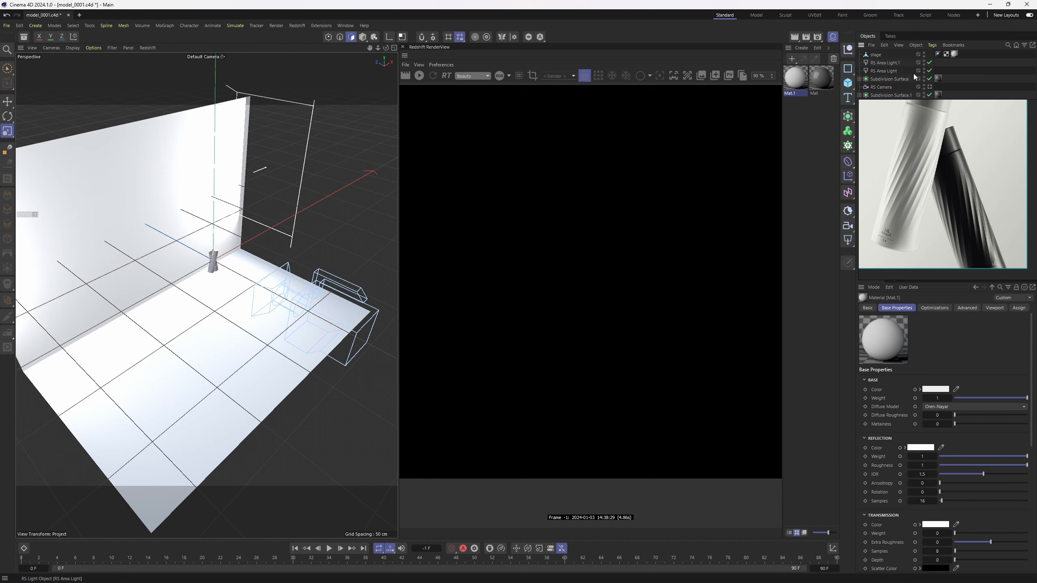
{"action": "left_click", "coordinate": [929, 87]}
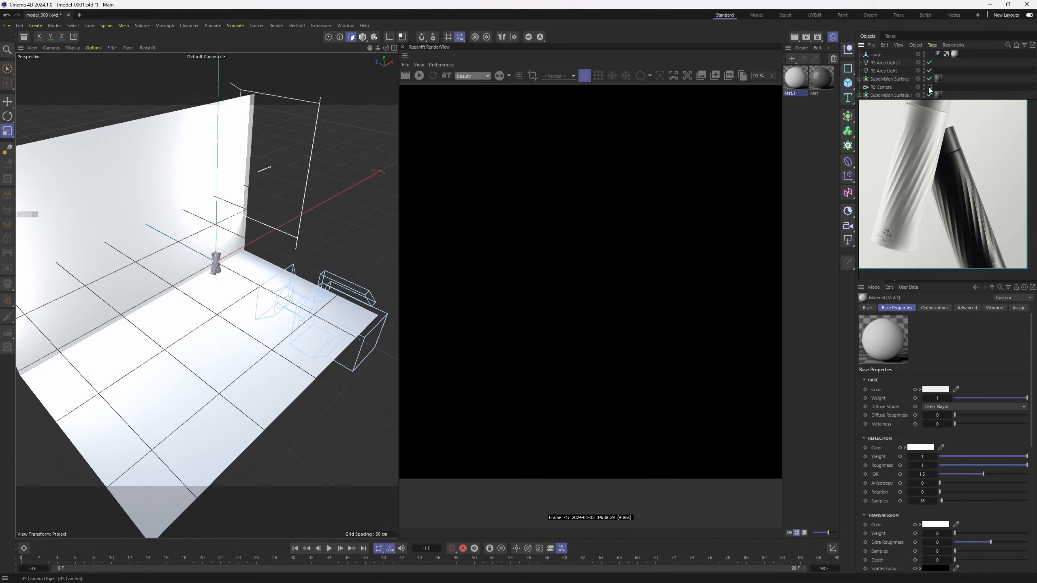
{"action": "left_click", "coordinate": [420, 76]}
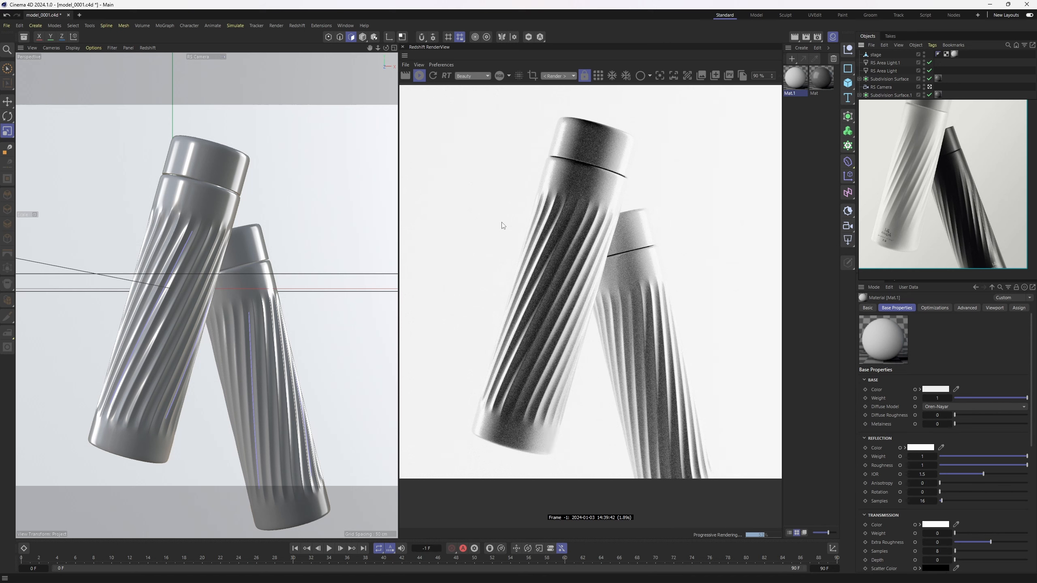
Compare render snapshots in the Picture Viewer with the stage shown and hidden, and restore the stage's visibility.
{"action": "left_click", "coordinate": [729, 75]}
{"action": "double_click", "coordinate": [924, 55], "text": "alt"}
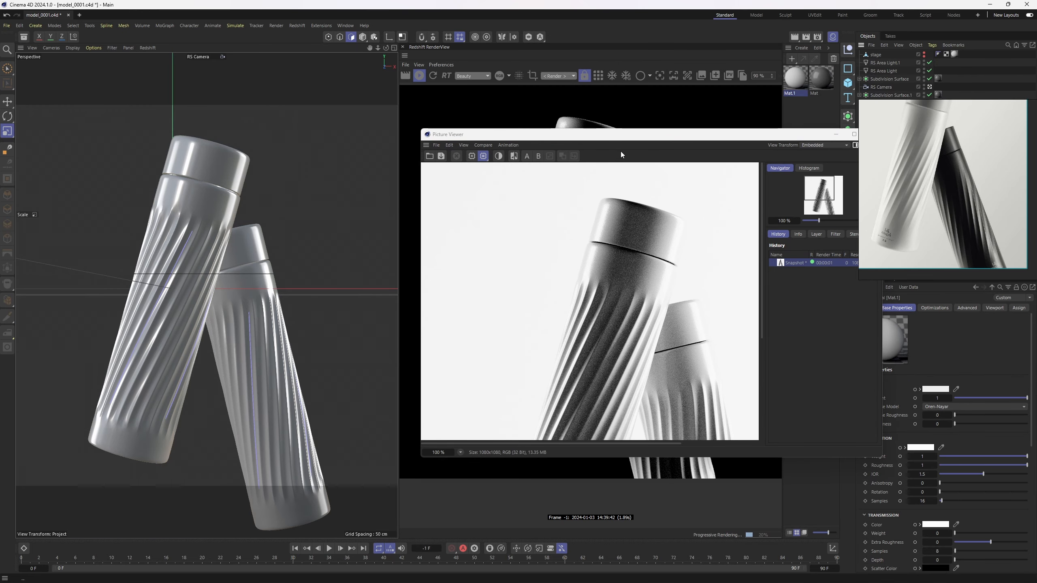
{"action": "left_click", "coordinate": [725, 77]}
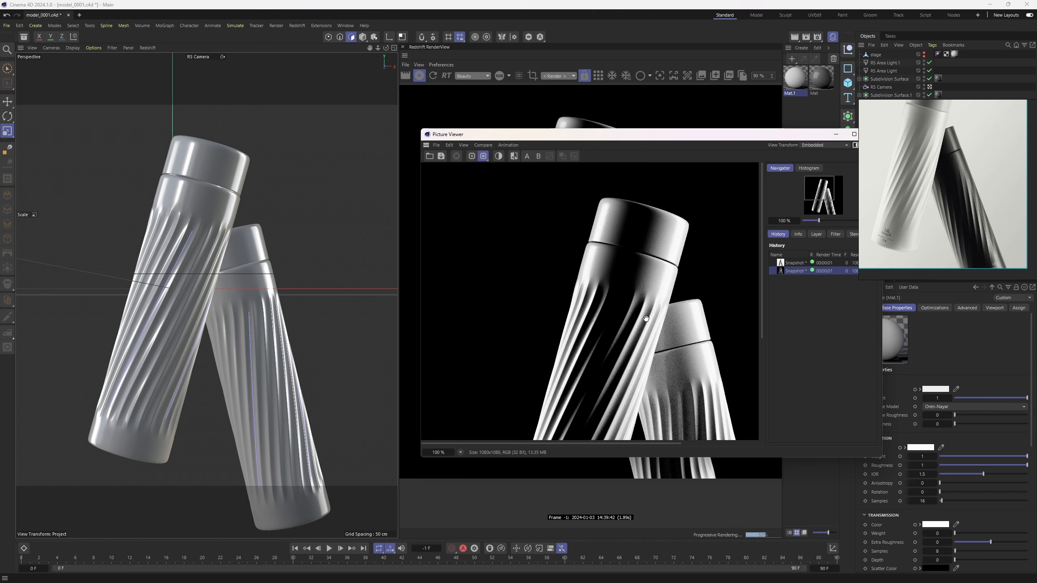
{"action": "key", "text": "Up"}
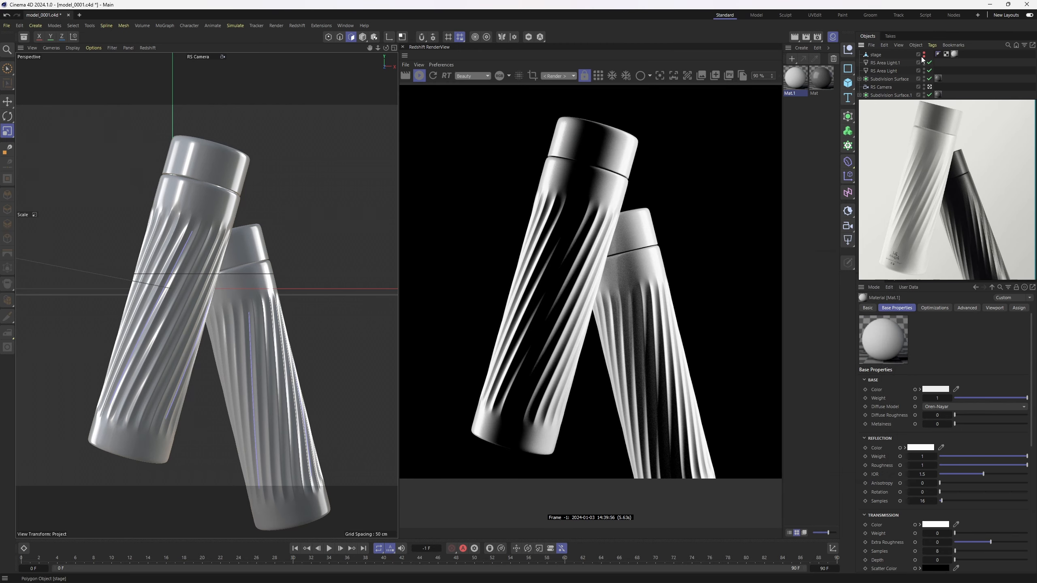
{"action": "left_click", "coordinate": [924, 56], "text": "alt"}
{"action": "left_click", "coordinate": [434, 77]}
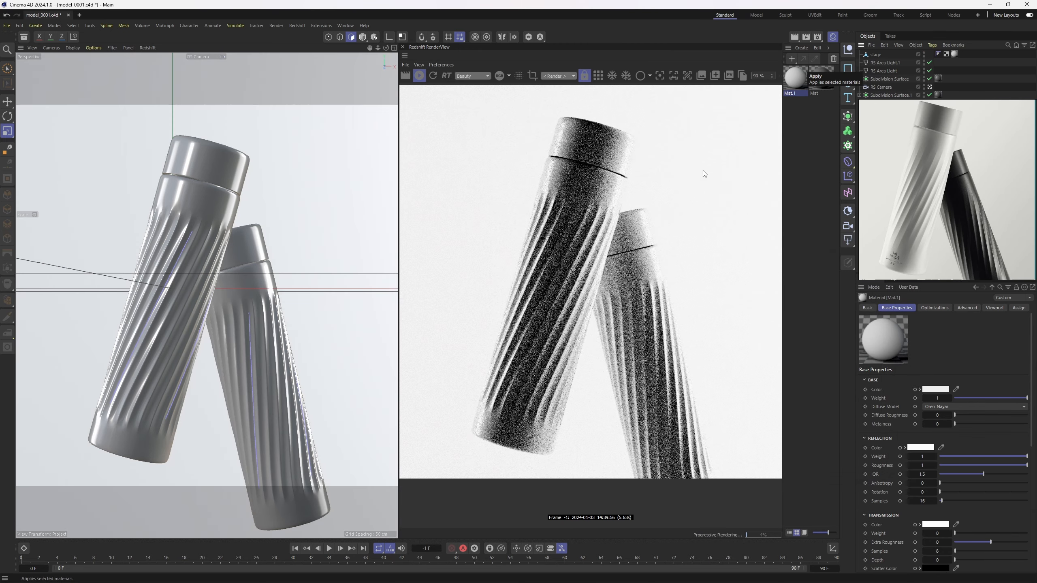
Create a new material, apply it to the rear bottle's Subdivision Surface and delete the extra material tag.
{"action": "double_click", "coordinate": [812, 113]}
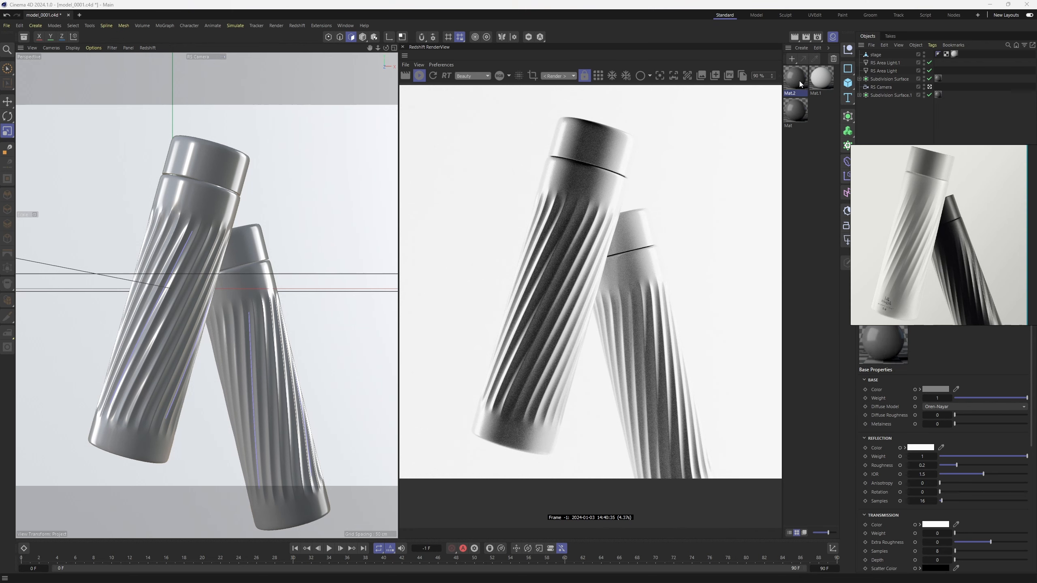
{"action": "left_click_drag", "start_coordinate": [798, 81], "coordinate": [889, 78]}
{"action": "left_click", "coordinate": [227, 324]}
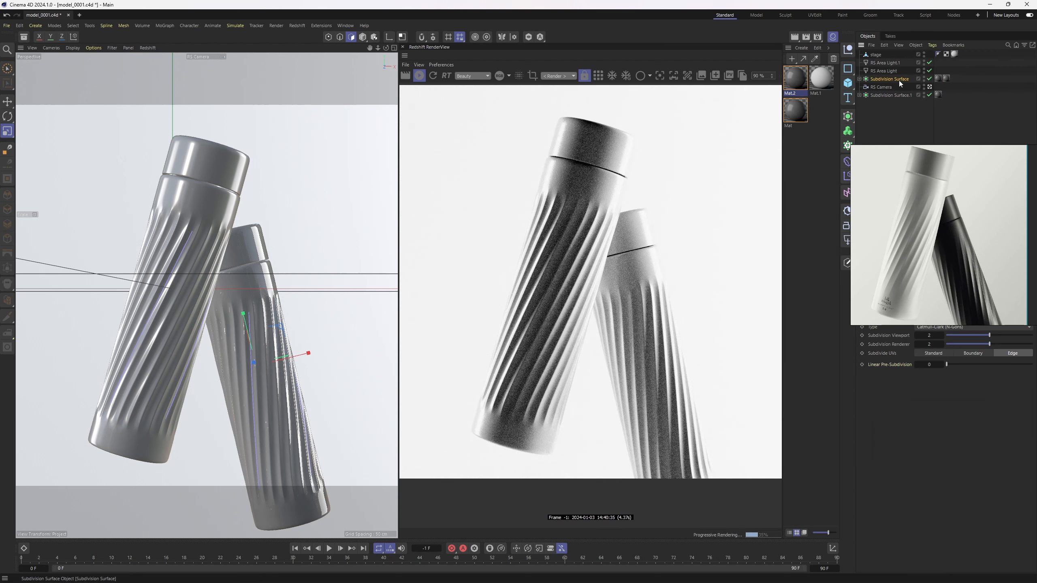
{"action": "left_click", "coordinate": [945, 78]}
{"action": "key", "text": "Delete"}
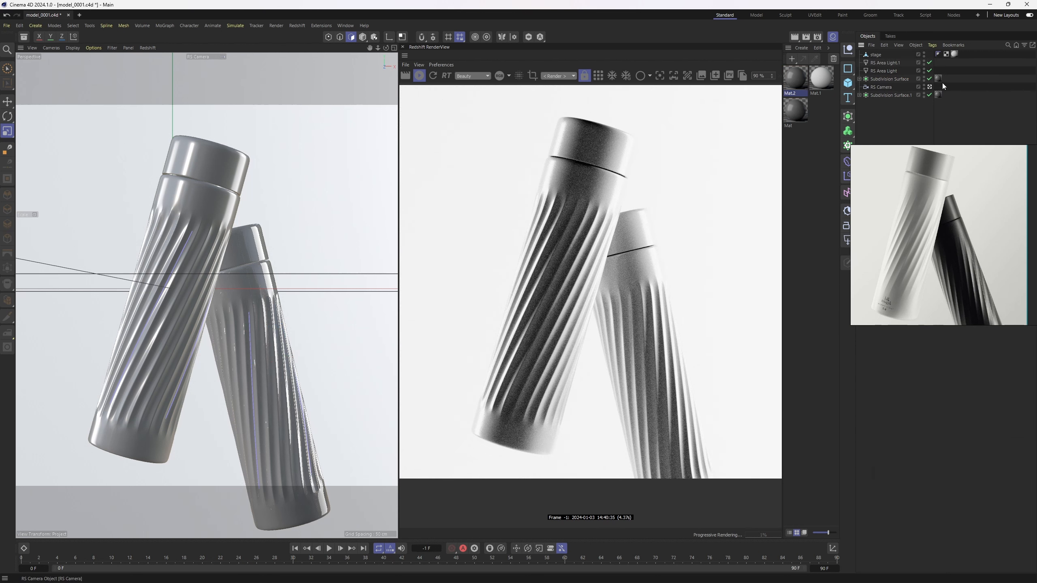
Set the base color of the rear bottle's Mat.2 material to black.
{"action": "left_click", "coordinate": [938, 79]}
{"action": "left_click", "coordinate": [795, 79]}
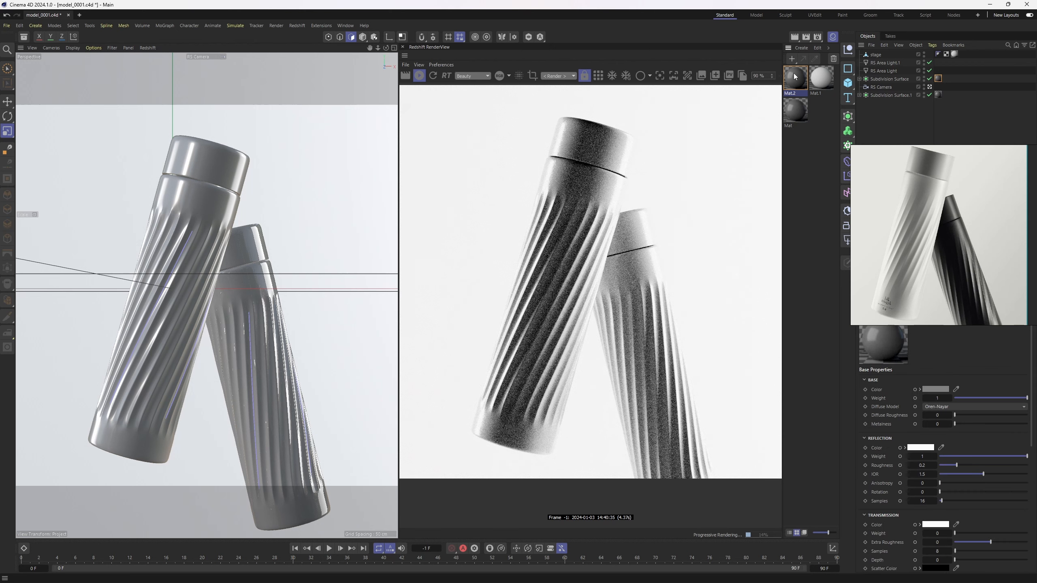
{"action": "left_click", "coordinate": [935, 389]}
{"action": "left_click", "coordinate": [857, 486]}
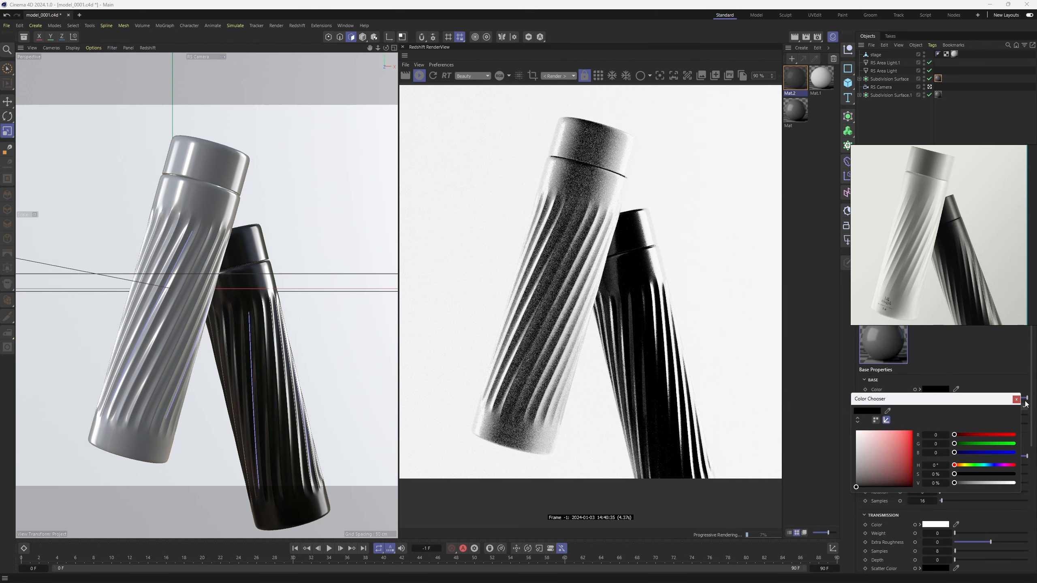
{"action": "left_click", "coordinate": [1017, 400]}
Check the black bottle in the reference image and set the Mat.2 material's metalness to 0.3.
{"action": "scroll", "coordinate": [967, 250], "scroll_direction": "up", "scroll_amount": 4}
{"action": "middle_click_drag", "start_coordinate": [966, 249], "coordinate": [962, 272]}
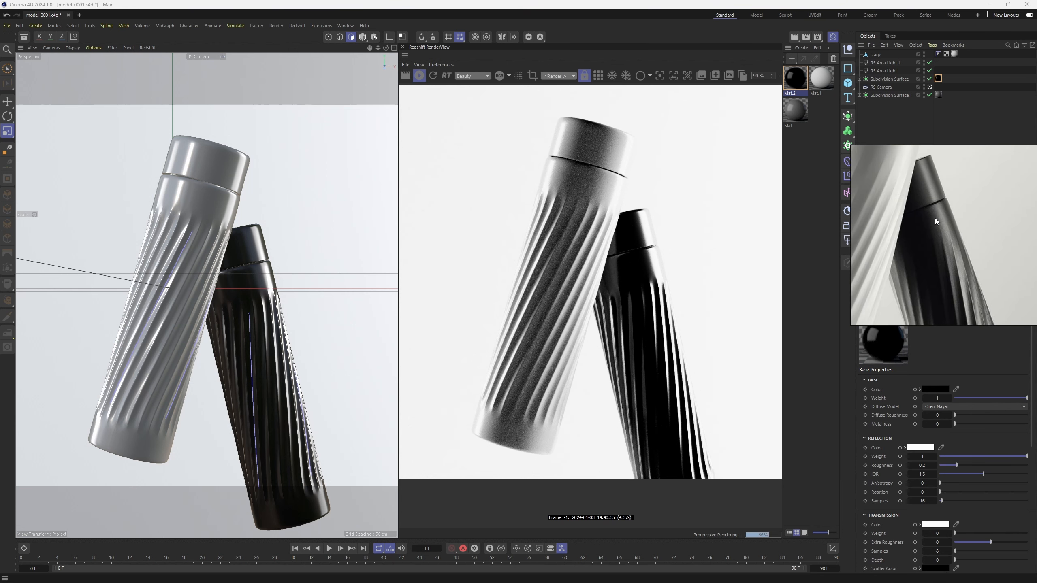
{"action": "middle_click_drag", "start_coordinate": [936, 218], "coordinate": [955, 313]}
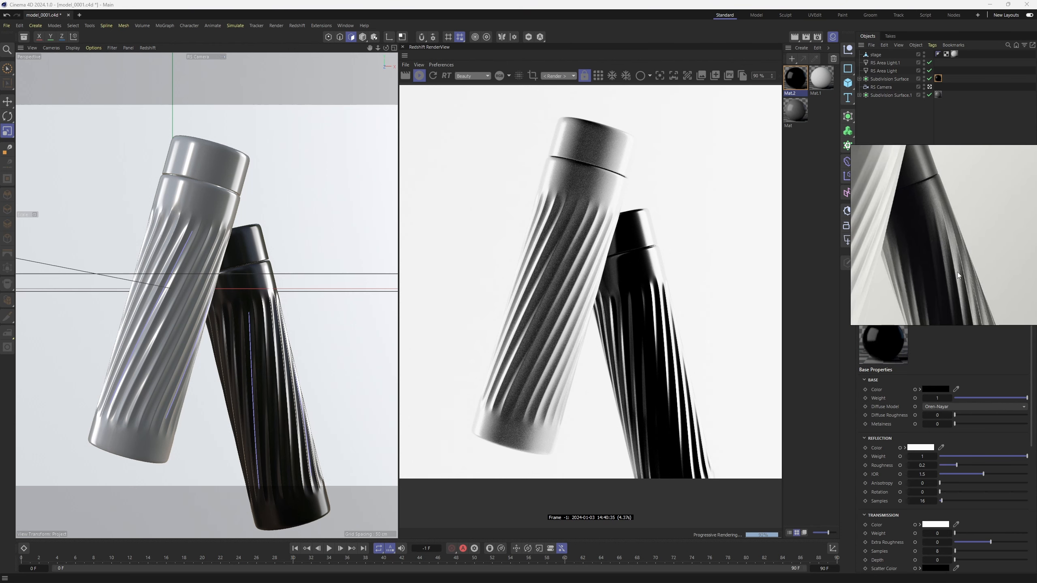
{"action": "left_click", "coordinate": [937, 425]}
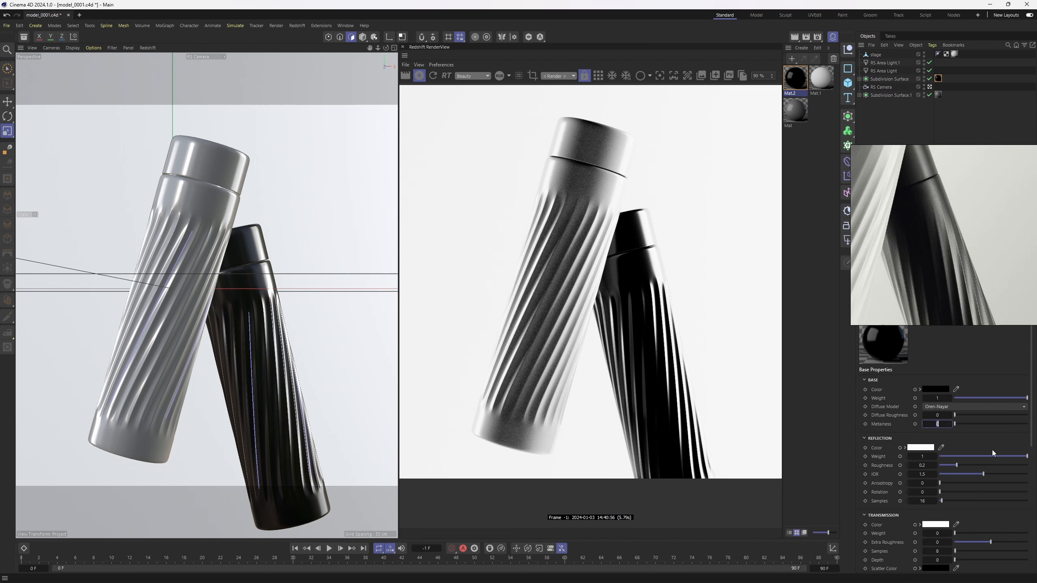
{"action": "type", "text": "0.3"}
{"action": "key", "text": "Return"}
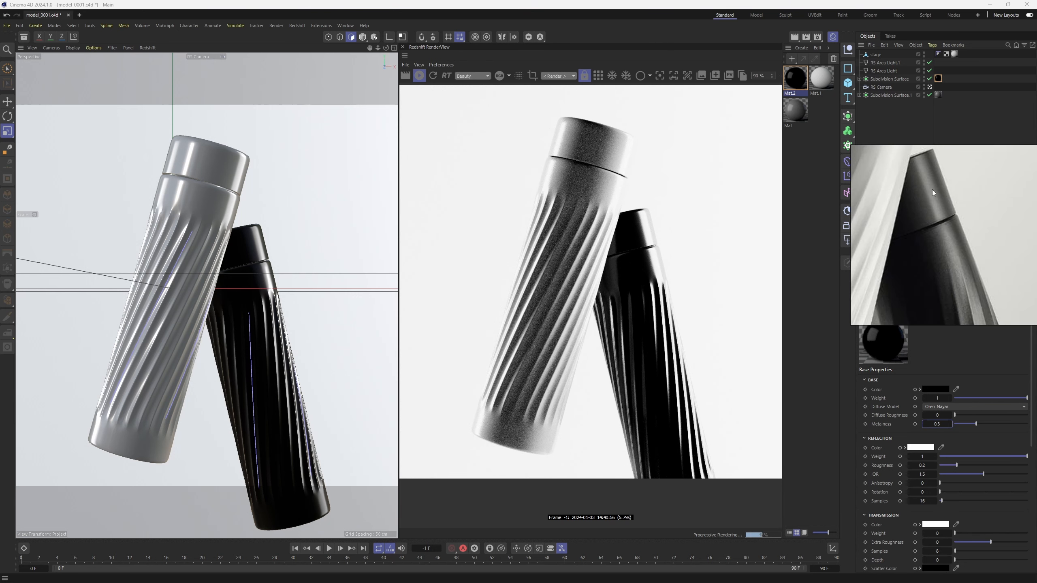
Try a reflection roughness of 0.5 on the Mat.2 material and inspect the rear bottle in the render.
{"action": "middle_click_drag", "start_coordinate": [941, 246], "coordinate": [956, 258]}
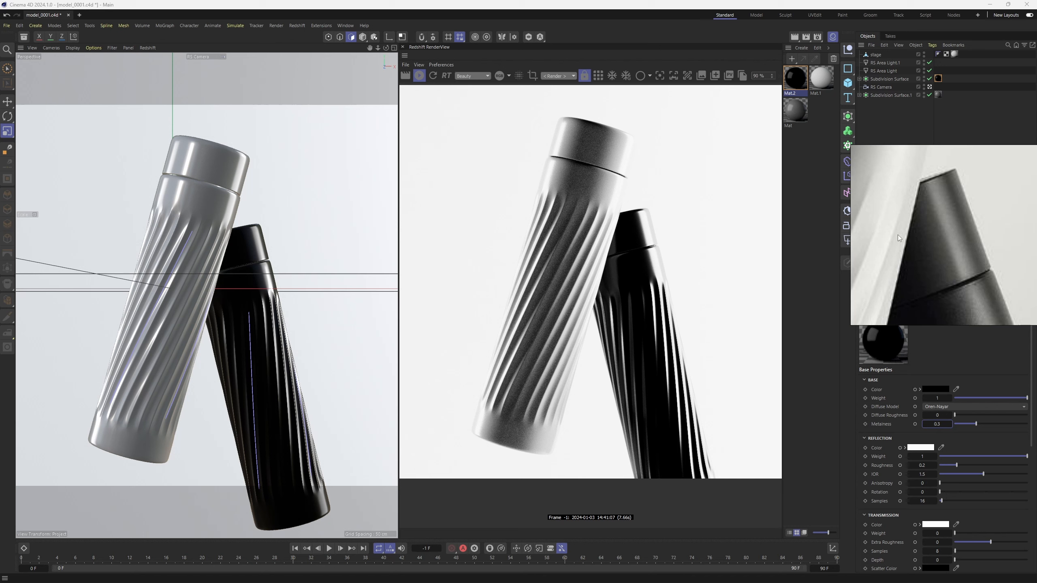
{"action": "double_click", "coordinate": [922, 466]}
{"action": "type", "text": "0.5"}
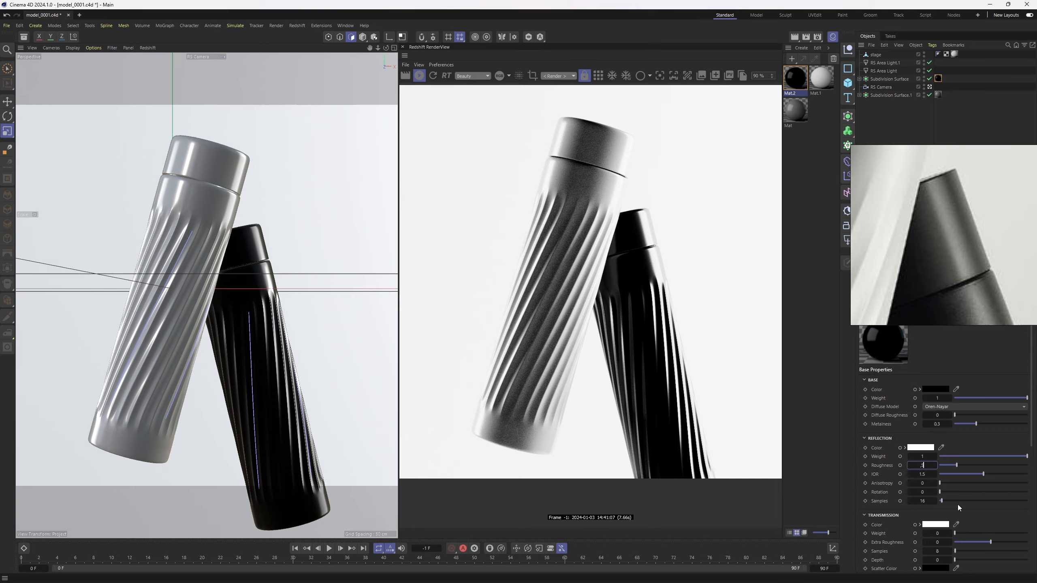
{"action": "key", "text": "Return"}
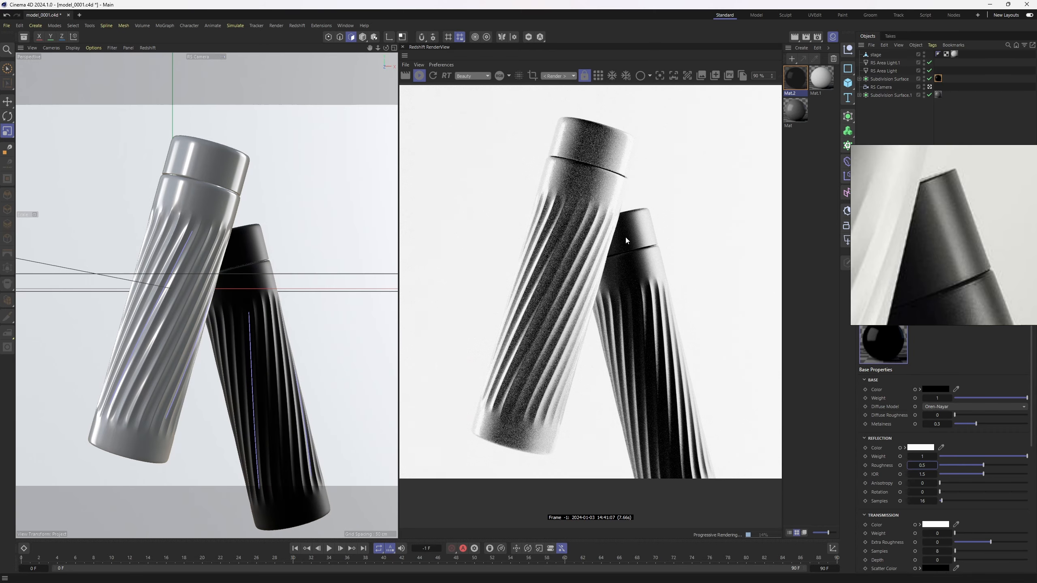
{"action": "scroll", "coordinate": [662, 230], "scroll_direction": "up", "scroll_amount": 3}
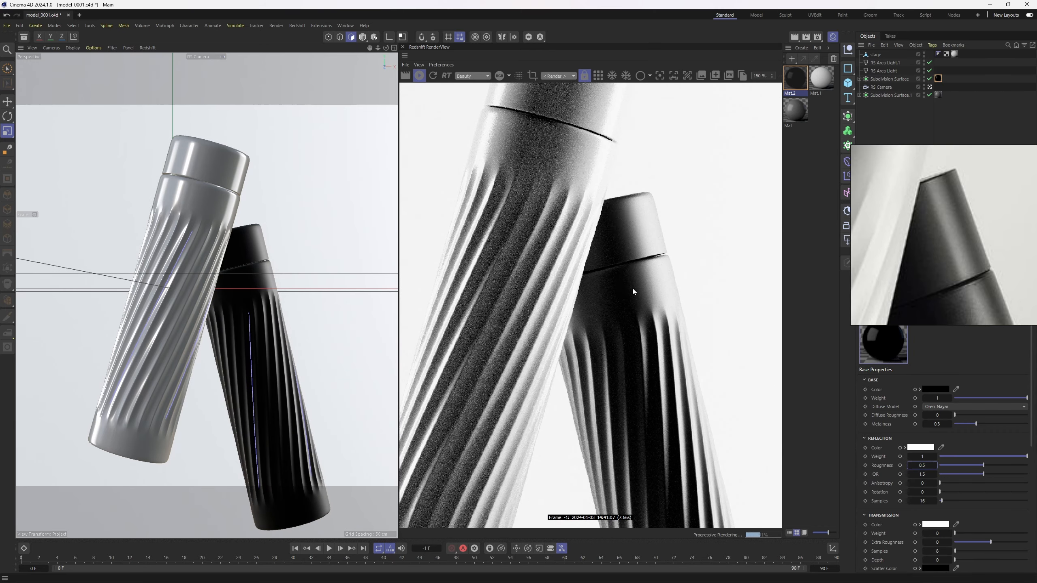
Set the Mat.2 material's reflection roughness to 0.6.
{"action": "left_click", "coordinate": [922, 465]}
{"action": "type", "text": ".6"}
{"action": "key", "text": "Return"}
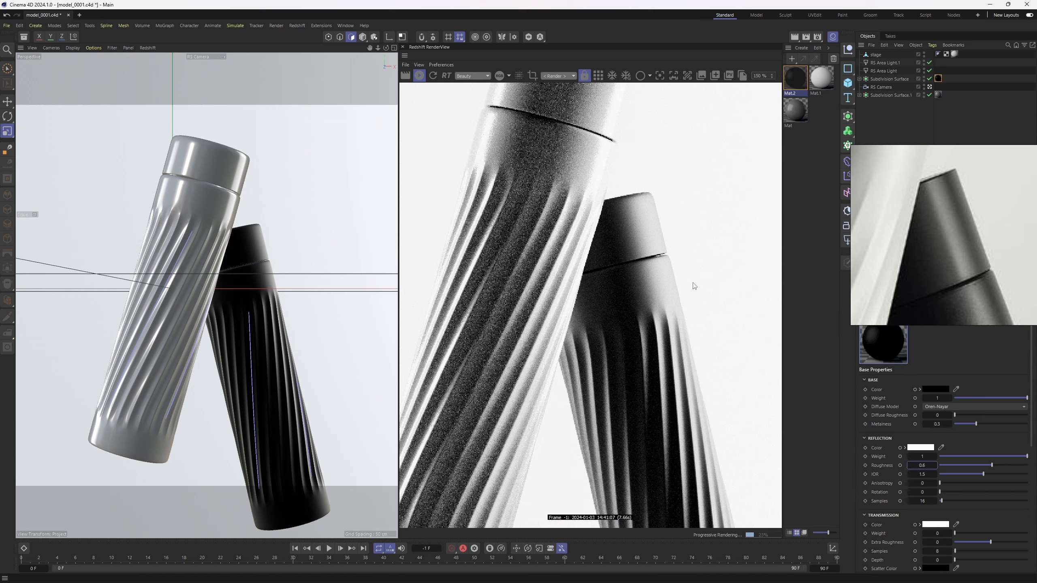
{"action": "scroll", "coordinate": [693, 288], "scroll_direction": "down", "scroll_amount": 3}
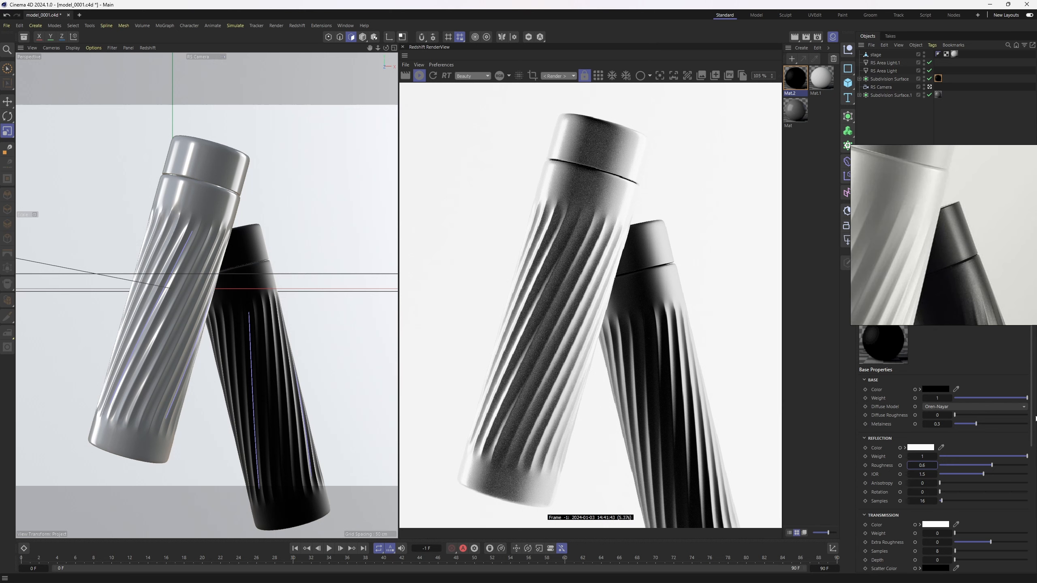
Give the Mat.2 material a coat with weight 0.2 and roughness 0.2.
{"action": "scroll", "coordinate": [1033, 431], "scroll_direction": "down", "scroll_amount": 5}
{"action": "scroll", "coordinate": [1031, 431], "scroll_direction": "down", "scroll_amount": 3}
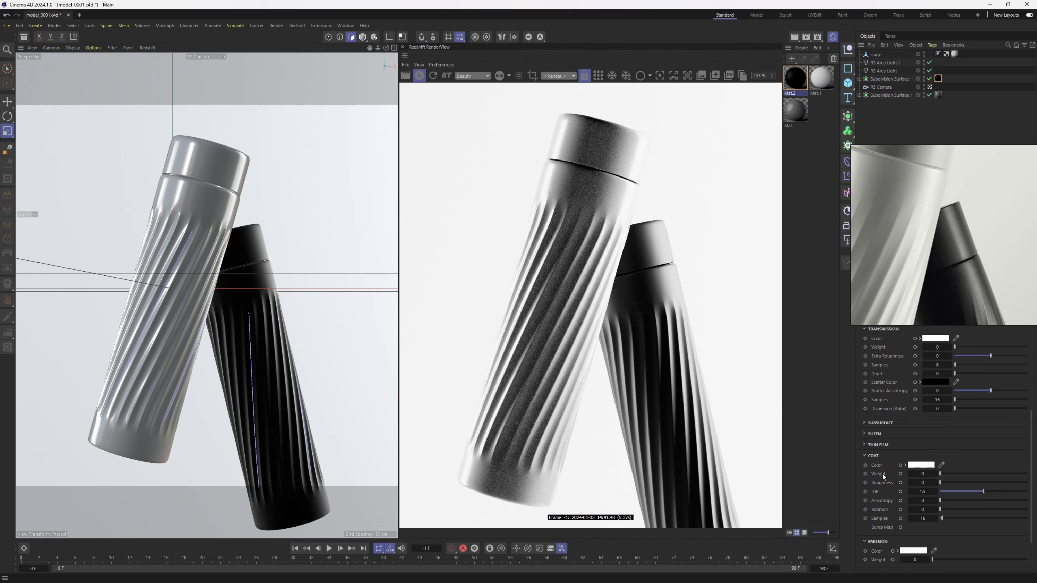
{"action": "scroll", "coordinate": [946, 474], "scroll_direction": "up", "scroll_amount": 1}
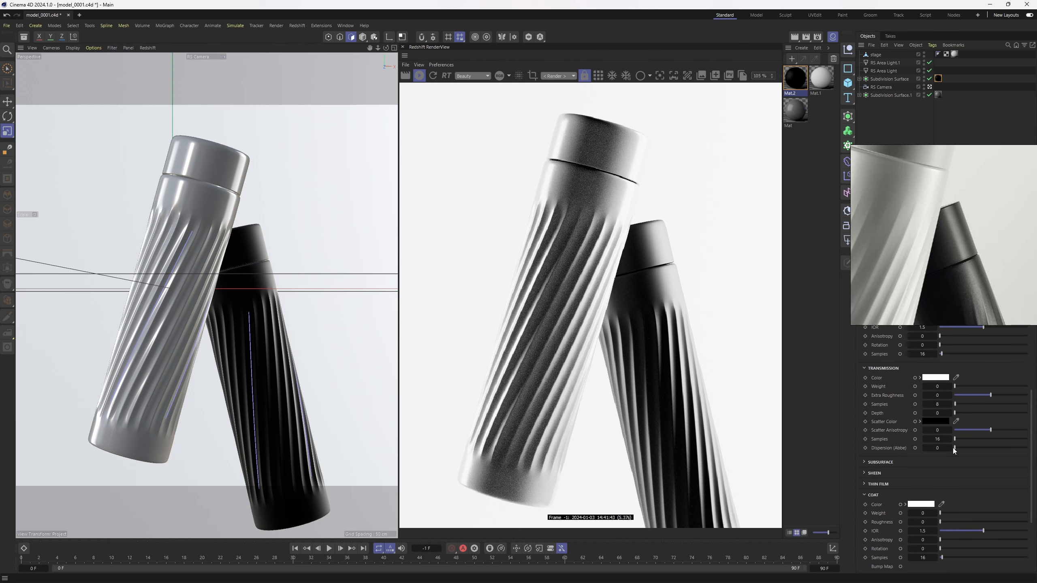
{"action": "left_click_drag", "start_coordinate": [964, 513], "coordinate": [995, 513]}
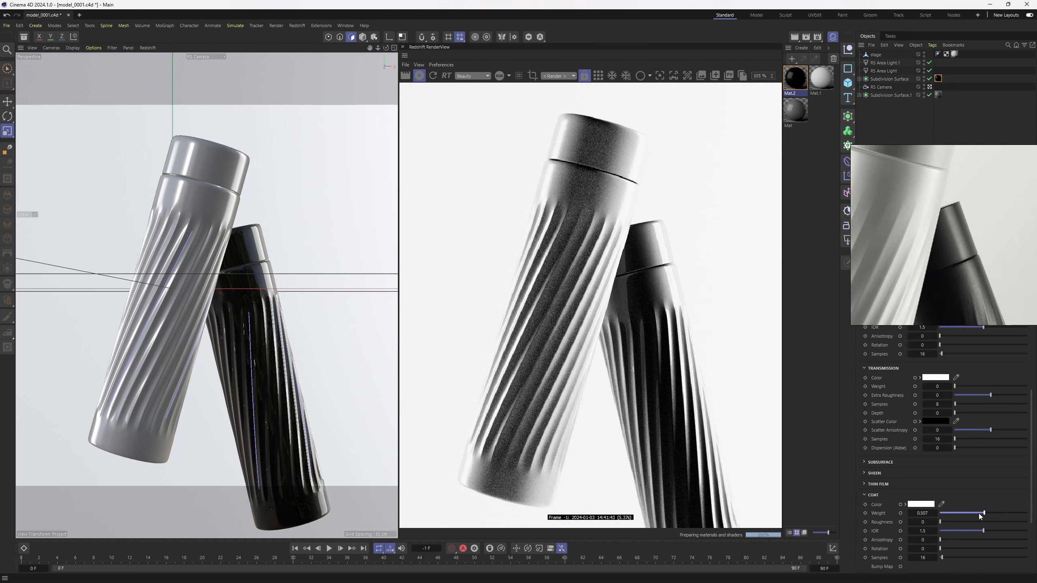
{"action": "left_click_drag", "start_coordinate": [979, 514], "coordinate": [976, 513]}
{"action": "left_click", "coordinate": [918, 523]}
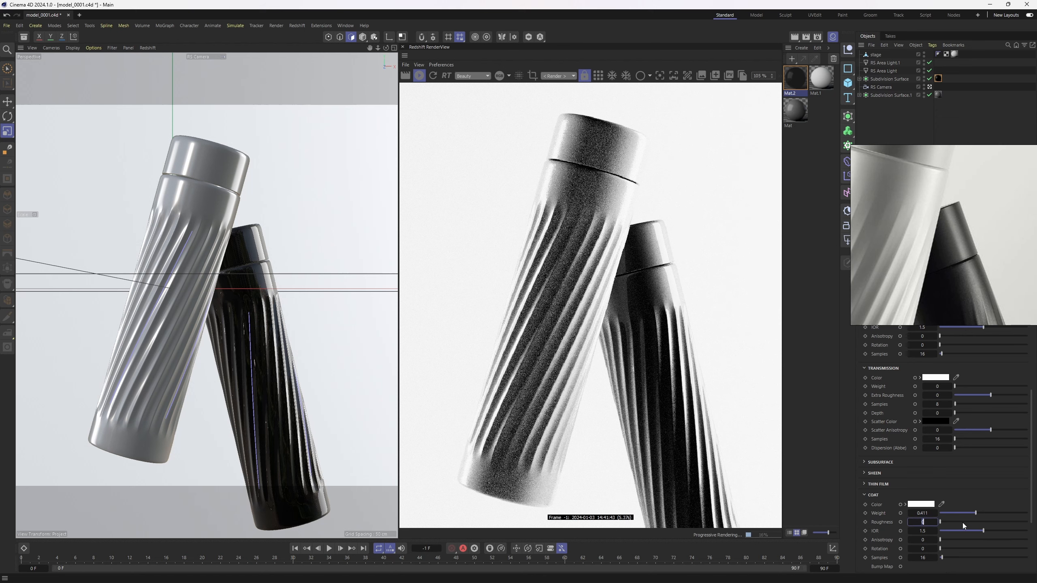
{"action": "type", "text": "0.2"}
{"action": "key", "text": "Return"}
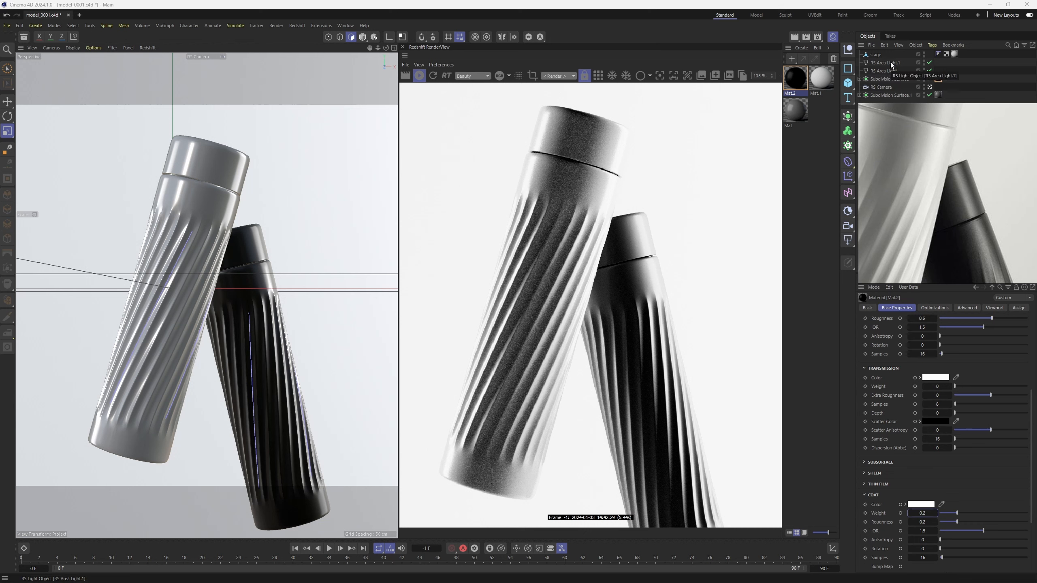
Set the intensity of RS Area Light.1 to 25.
{"action": "left_click", "coordinate": [891, 61]}
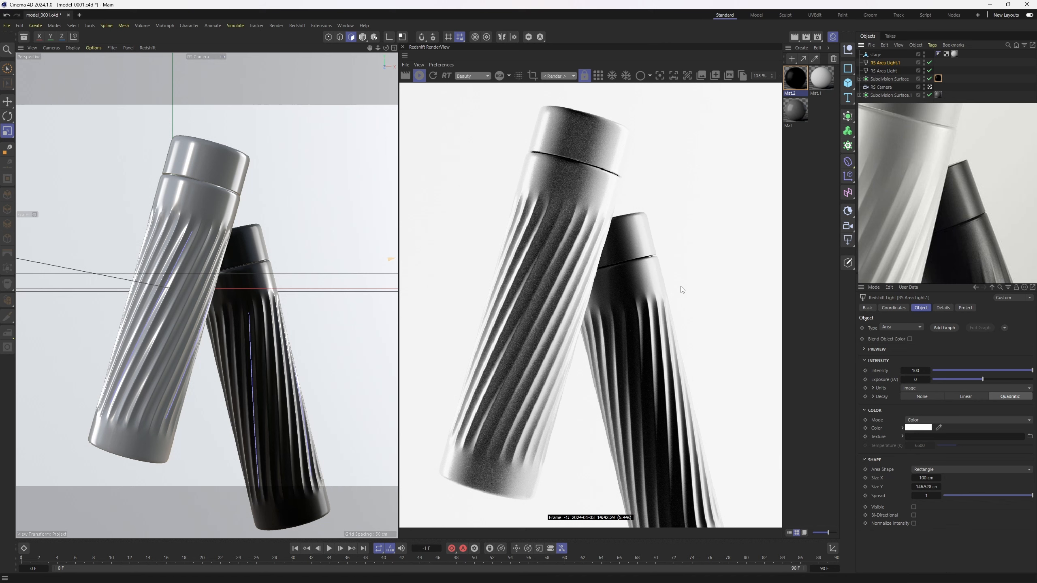
{"action": "scroll", "coordinate": [649, 281], "scroll_direction": "up", "scroll_amount": 5}
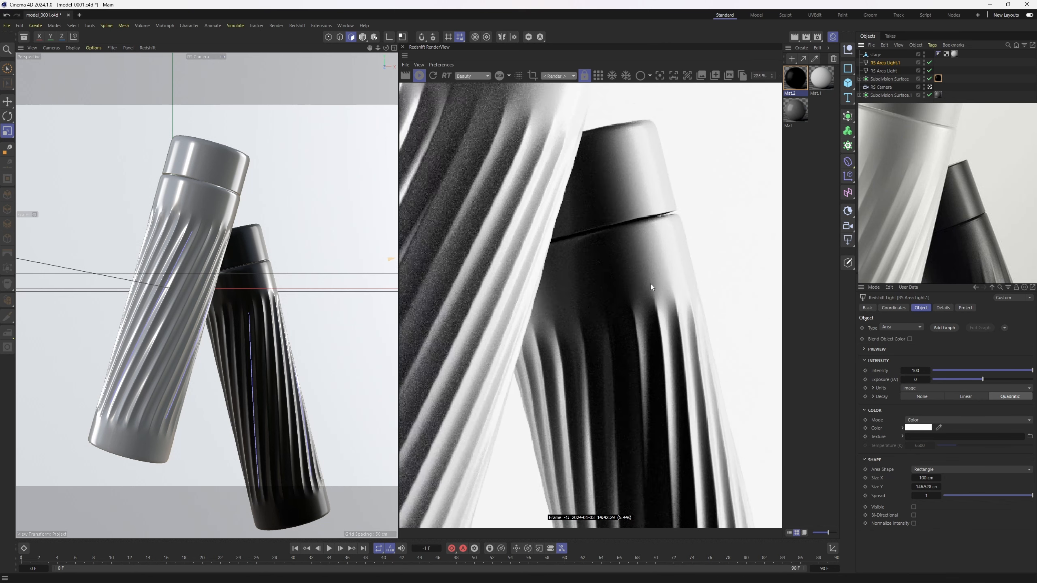
{"action": "scroll", "coordinate": [650, 284], "scroll_direction": "down", "scroll_amount": 5}
{"action": "left_click", "coordinate": [920, 372]}
{"action": "type", "text": "25"}
{"action": "key", "text": "Return"}
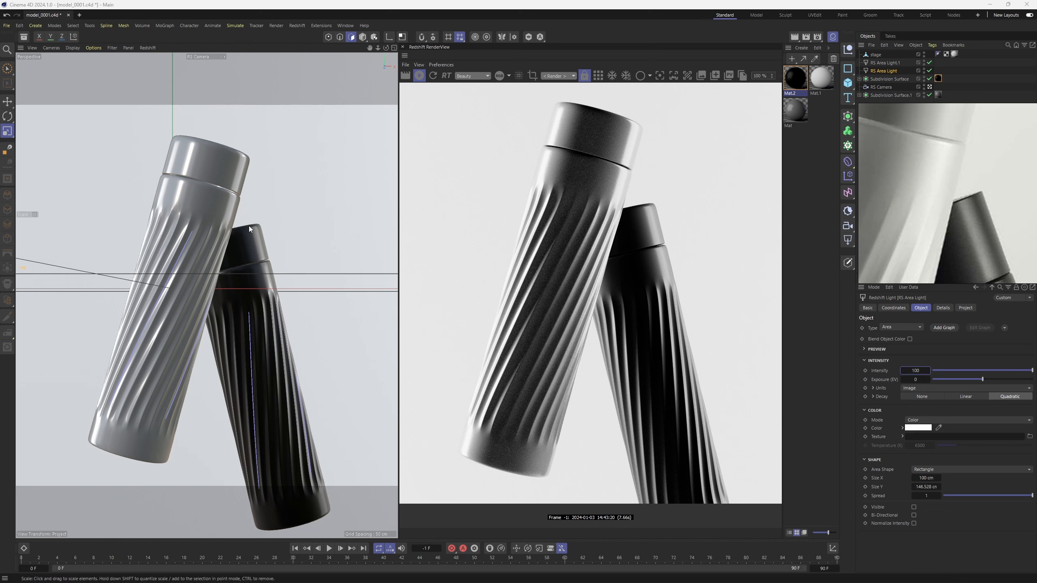
Stop the interactive render and leave the RS Camera to examine the bottles and stage from the default camera.
{"action": "left_click", "coordinate": [417, 78]}
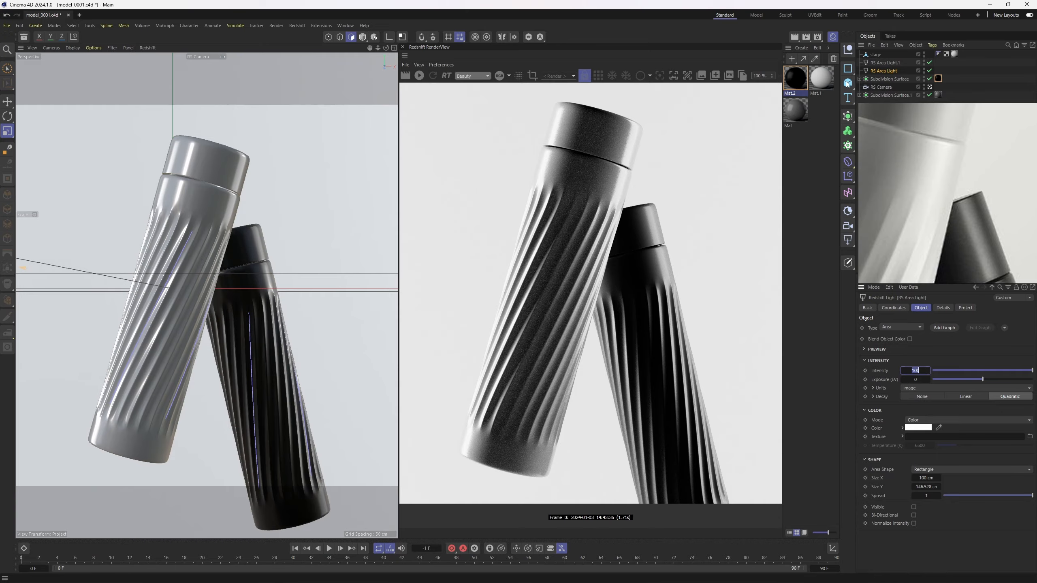
{"action": "left_click", "coordinate": [930, 87]}
{"action": "scroll", "coordinate": [291, 278], "scroll_direction": "down", "scroll_amount": 5}
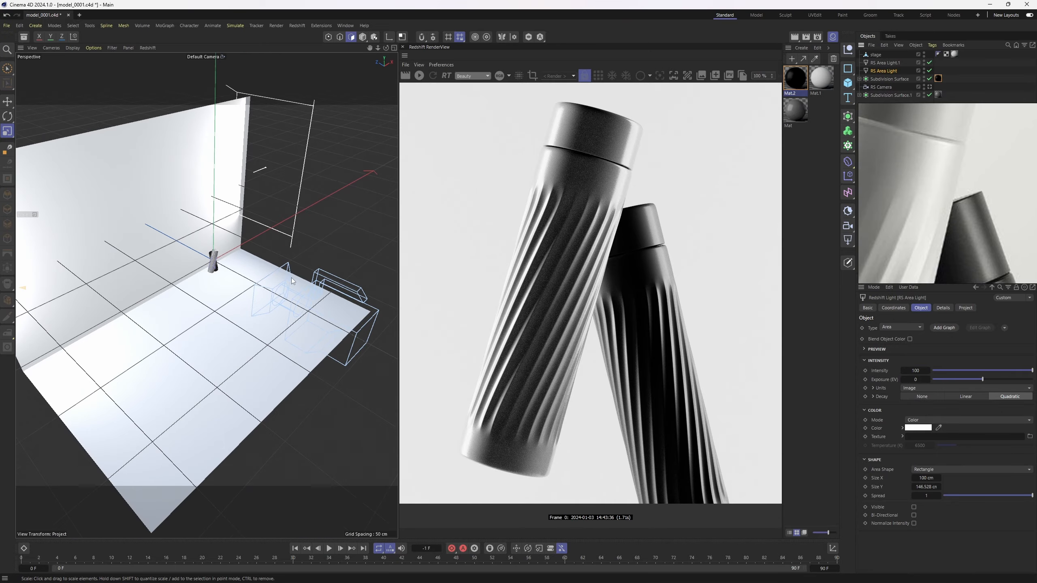
{"action": "scroll", "coordinate": [236, 261], "scroll_direction": "up", "scroll_amount": 5}
{"action": "left_click_drag", "start_coordinate": [269, 235], "coordinate": [229, 249], "text": "alt"}
{"action": "scroll", "coordinate": [217, 261], "scroll_direction": "up", "scroll_amount": 5}
{"action": "scroll", "coordinate": [217, 261], "scroll_direction": "down", "scroll_amount": 5}
{"action": "scroll", "coordinate": [182, 278], "scroll_direction": "up", "scroll_amount": 3}
{"action": "scroll", "coordinate": [183, 278], "scroll_direction": "up", "scroll_amount": 5}
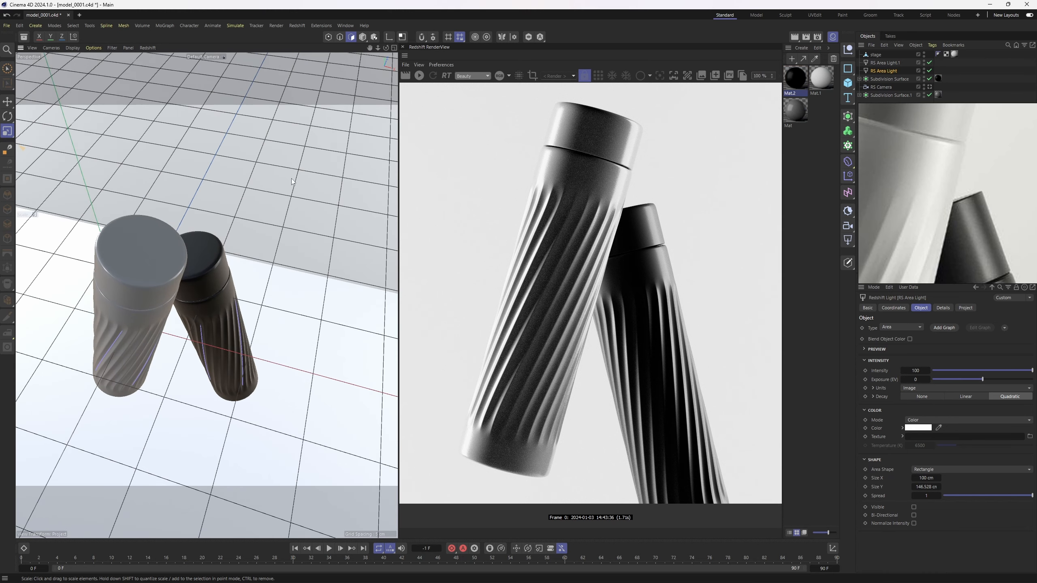
Add loop cuts to the dark bottle's lid, one just below its upper rim and one just inside it.
{"action": "left_click", "coordinate": [367, 38]}
{"action": "scroll", "coordinate": [218, 265], "scroll_direction": "up", "scroll_amount": 5}
{"action": "left_click", "coordinate": [196, 261]}
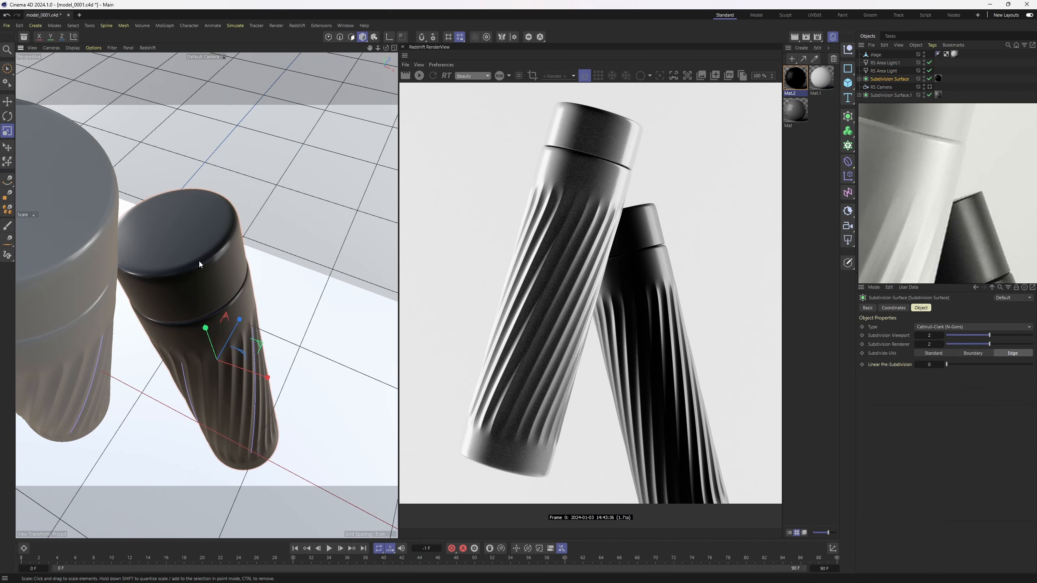
{"action": "left_click", "coordinate": [269, 239]}
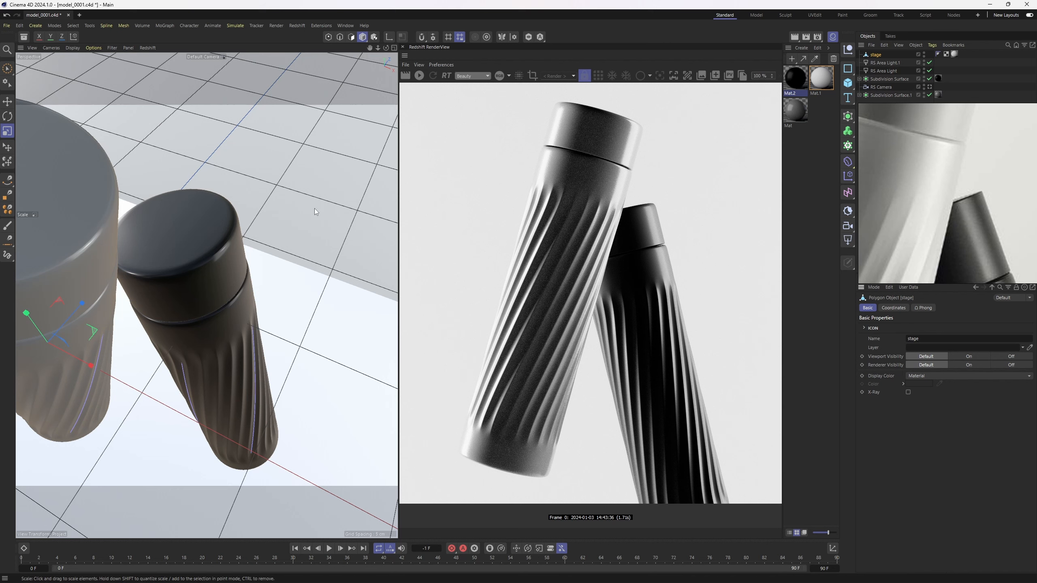
{"action": "left_click", "coordinate": [224, 254]}
{"action": "left_click", "coordinate": [224, 254]}
{"action": "key", "text": "w"}
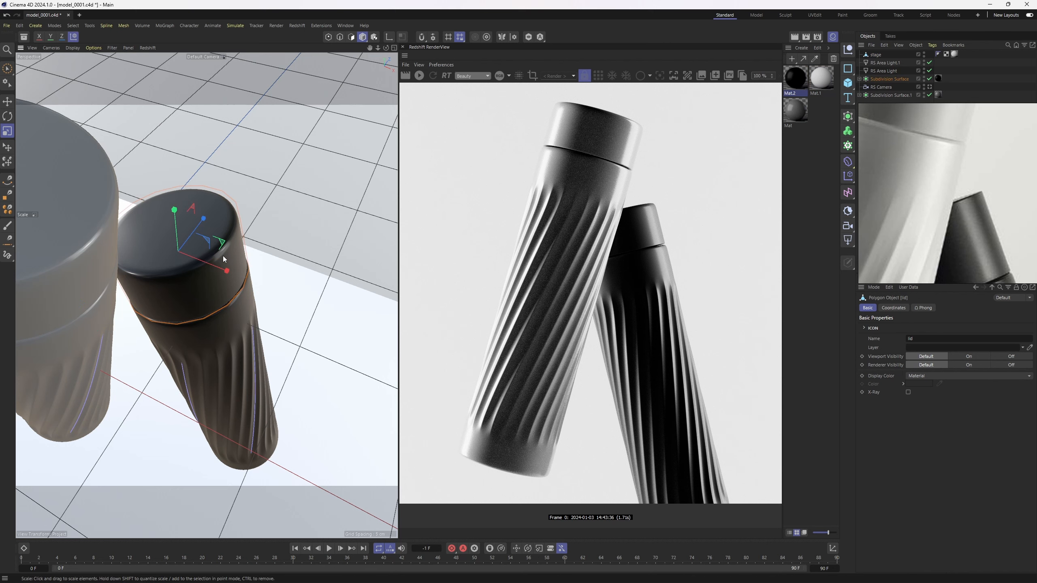
{"action": "key", "text": "Return"}
{"action": "scroll", "coordinate": [223, 256], "scroll_direction": "up", "scroll_amount": 7}
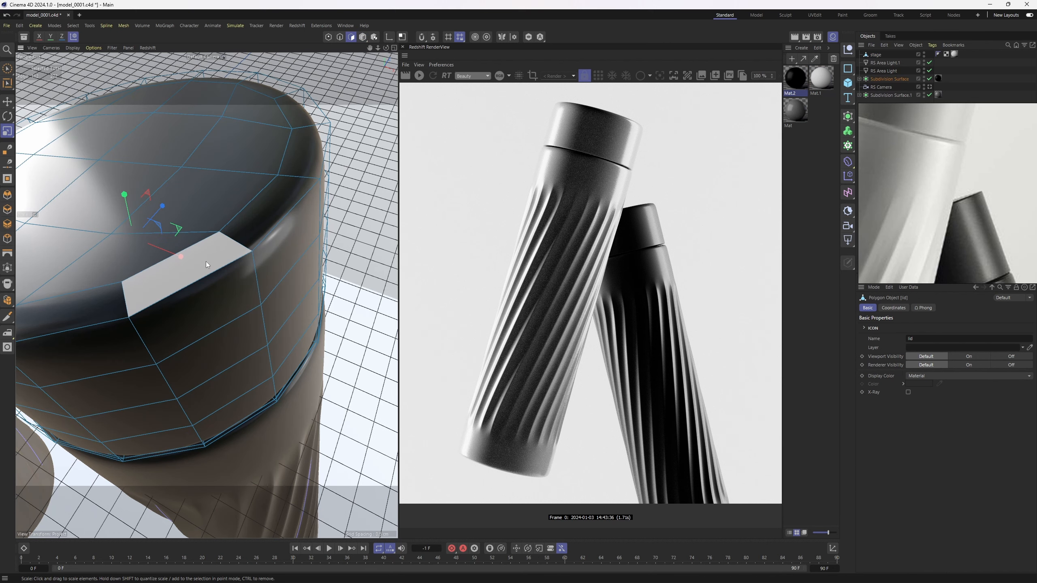
{"action": "key", "text": "k"}
{"action": "key", "text": "l"}
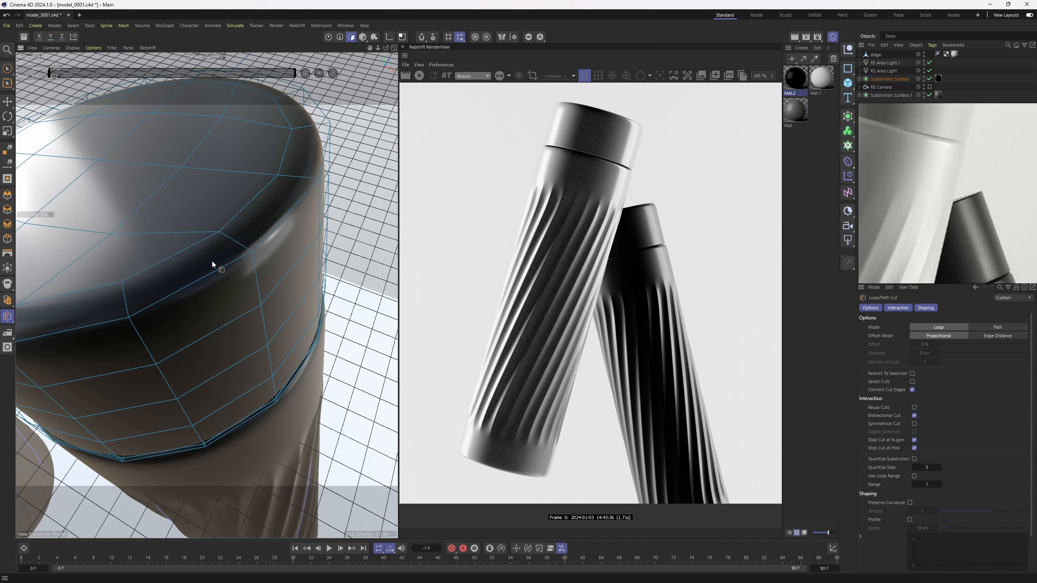
{"action": "left_click", "coordinate": [253, 261]}
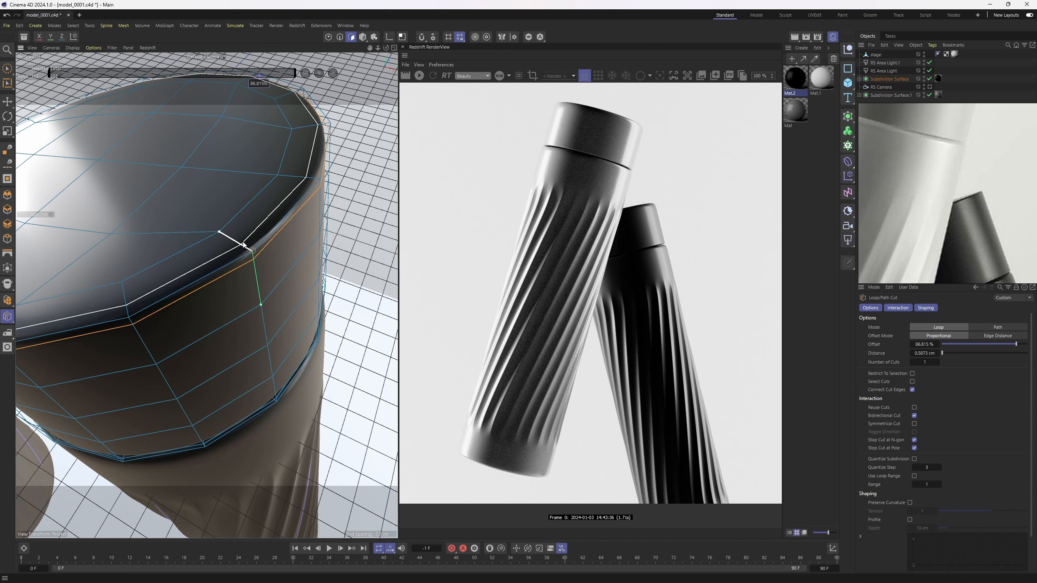
{"action": "left_click", "coordinate": [241, 244]}
{"action": "left_click", "coordinate": [990, 57]}
Add a loop cut at about 65% offset just inside the upper rim of the front bottle's lid.
{"action": "left_click_drag", "start_coordinate": [285, 225], "coordinate": [283, 273], "text": "alt"}
{"action": "key", "text": "e"}
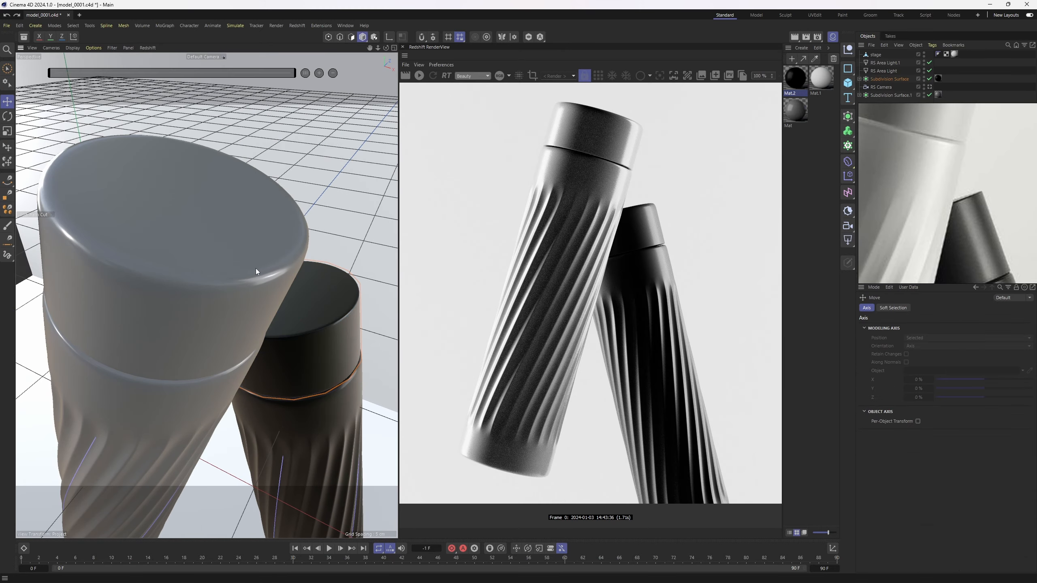
{"action": "left_click", "coordinate": [249, 271]}
{"action": "key", "text": "Return"}
{"action": "key", "text": "k"}
{"action": "key", "text": "l"}
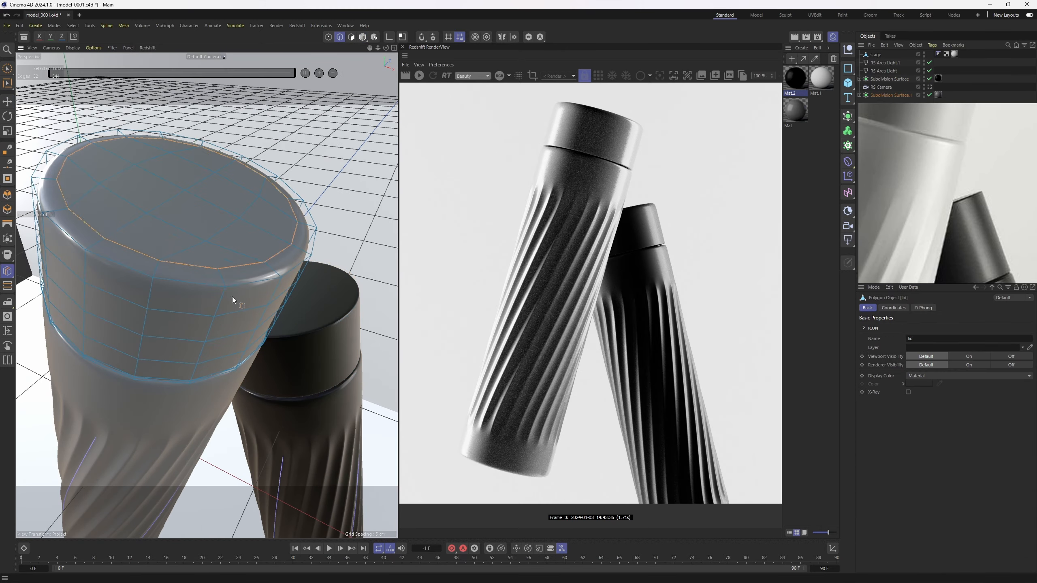
{"action": "scroll", "coordinate": [232, 296], "scroll_direction": "up", "scroll_amount": 3}
{"action": "left_click", "coordinate": [249, 264]}
{"action": "scroll", "coordinate": [249, 264], "scroll_direction": "down", "scroll_amount": 5}
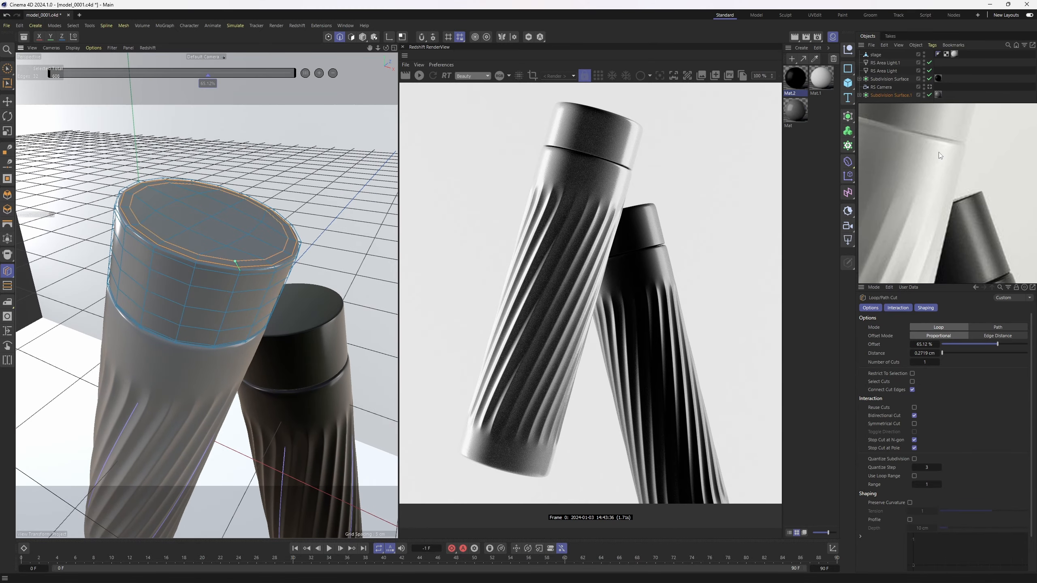
Return to the RS Camera view, restart the interactive render and reframe the reference picture around the light bottle's lid.
{"action": "left_click", "coordinate": [948, 99]}
{"action": "left_click", "coordinate": [929, 87]}
{"action": "left_click", "coordinate": [420, 76]}
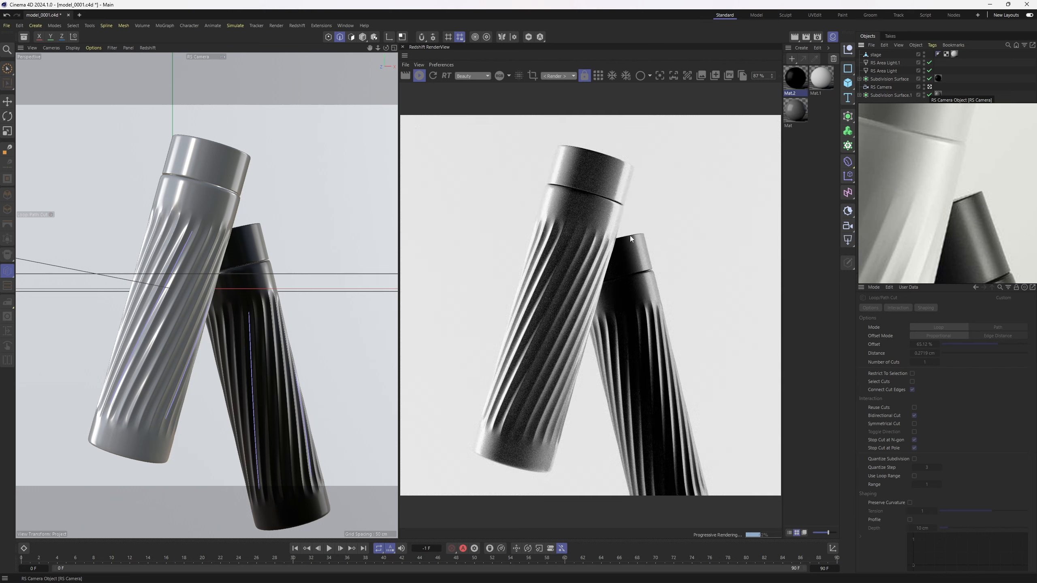
{"action": "middle_click_drag", "start_coordinate": [900, 141], "coordinate": [953, 168]}
{"action": "scroll", "coordinate": [953, 168], "scroll_direction": "down", "scroll_amount": 2}
{"action": "left_click", "coordinate": [821, 137]}
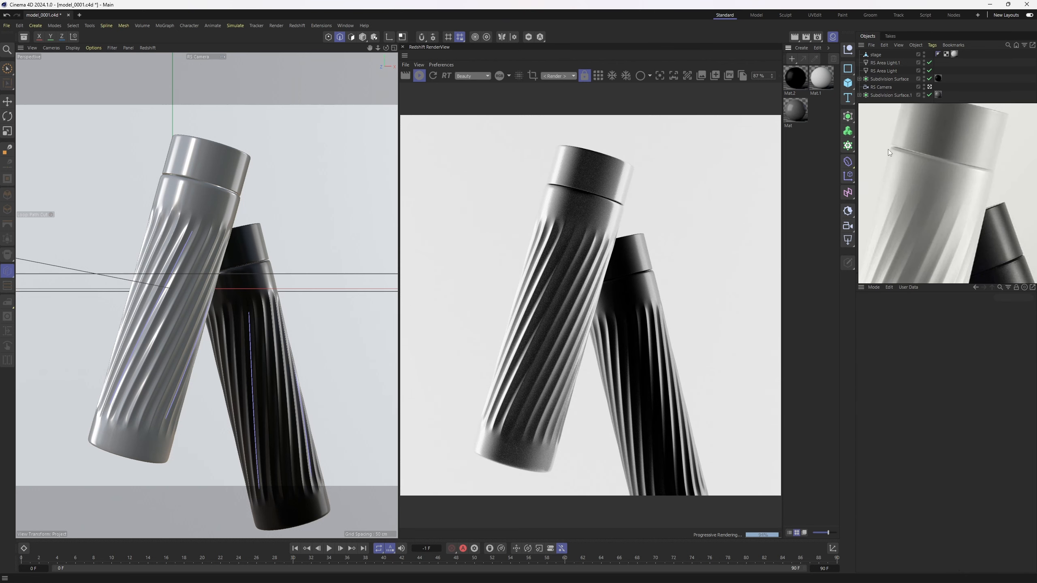
Set the base color of the Mat material on the front bottle to near-white, RGB 229, 229, 229.
{"action": "left_click", "coordinate": [796, 110]}
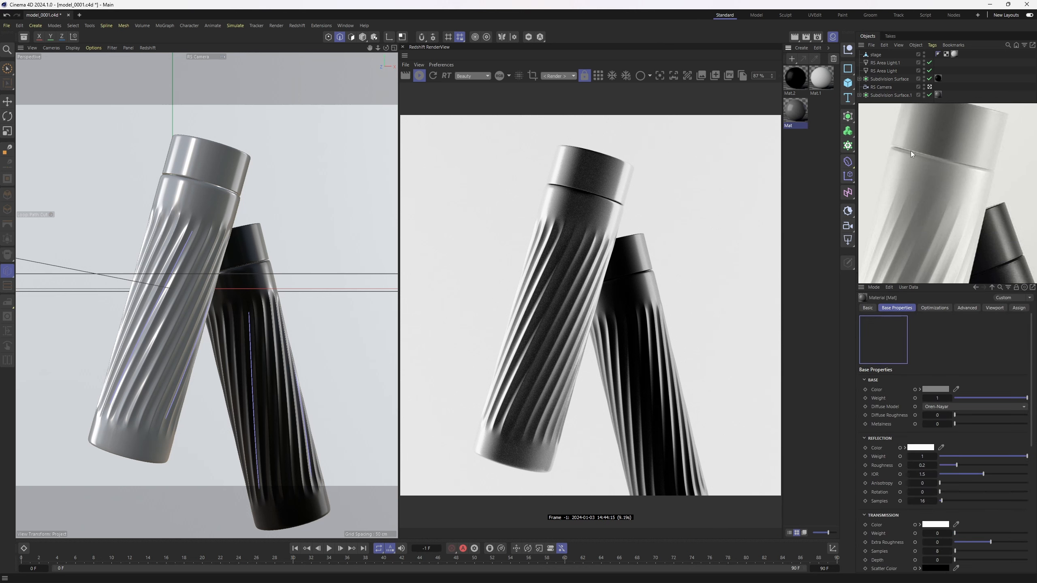
{"action": "left_click", "coordinate": [899, 94]}
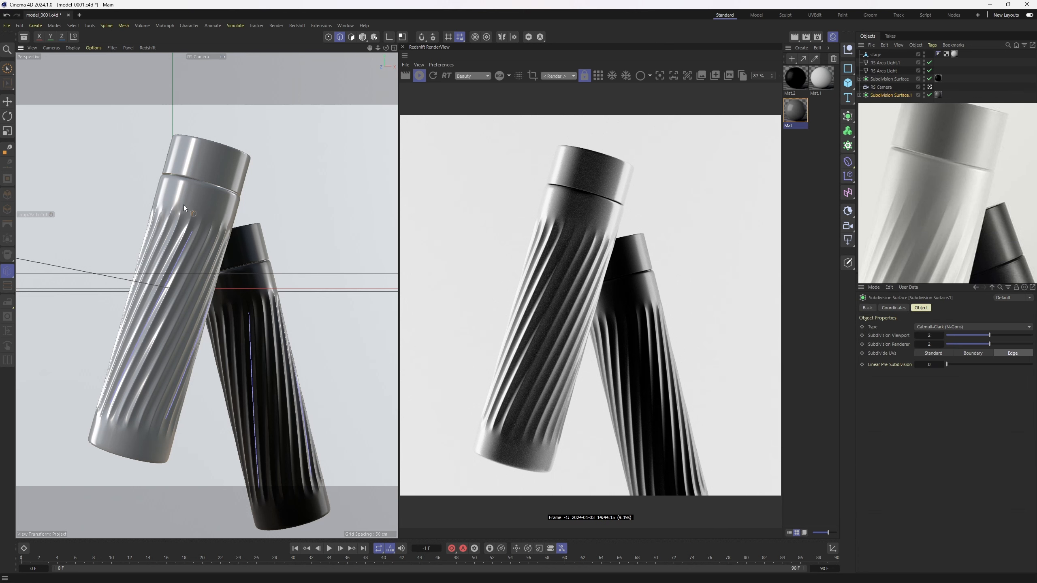
{"action": "double_click", "coordinate": [795, 110]}
{"action": "left_click_drag", "start_coordinate": [812, 99], "coordinate": [371, 35]}
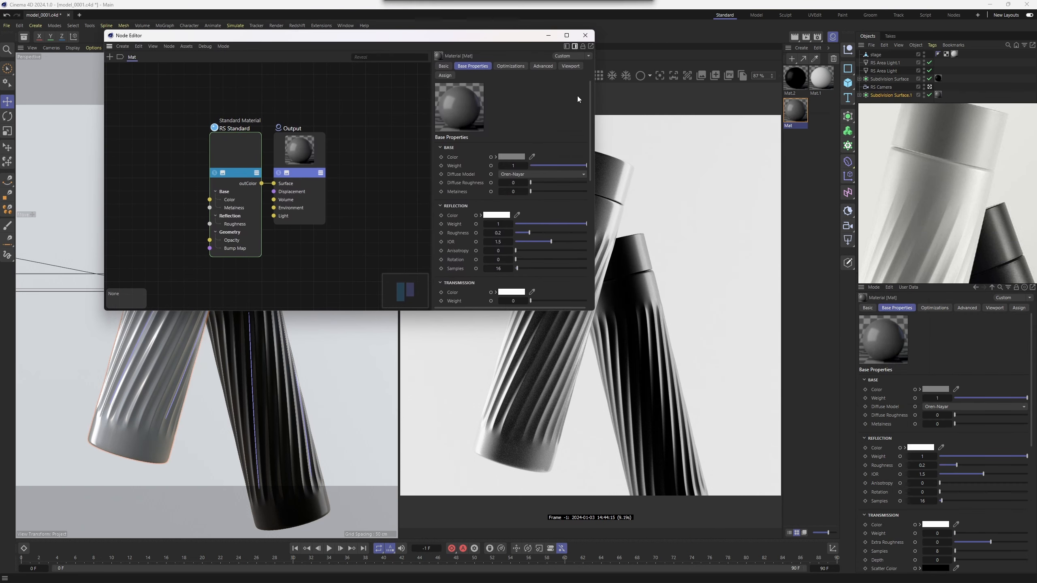
{"action": "left_click", "coordinate": [585, 36]}
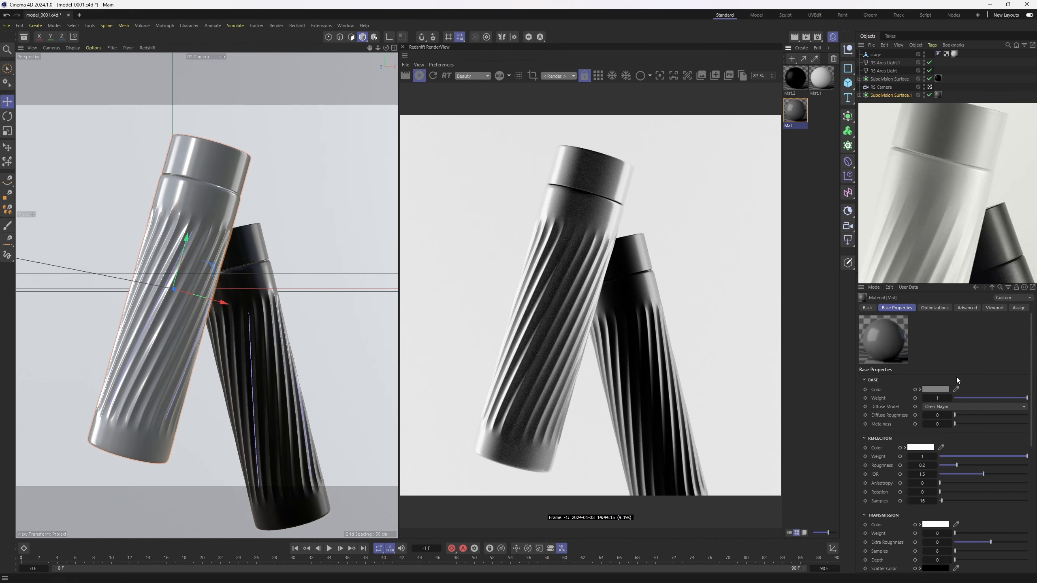
{"action": "left_click", "coordinate": [939, 389]}
{"action": "left_click", "coordinate": [862, 437]}
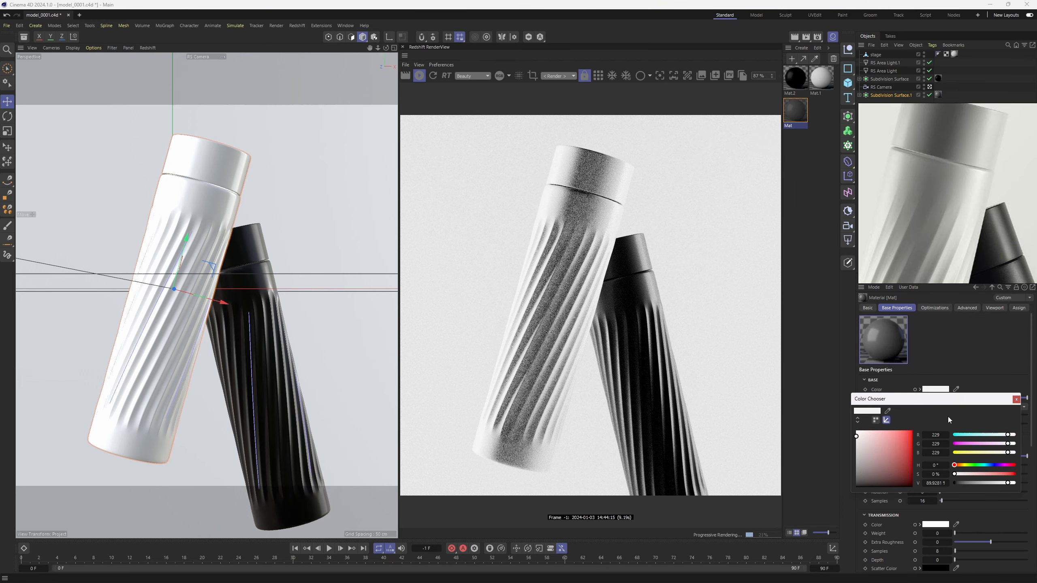
{"action": "left_click", "coordinate": [1017, 399]}
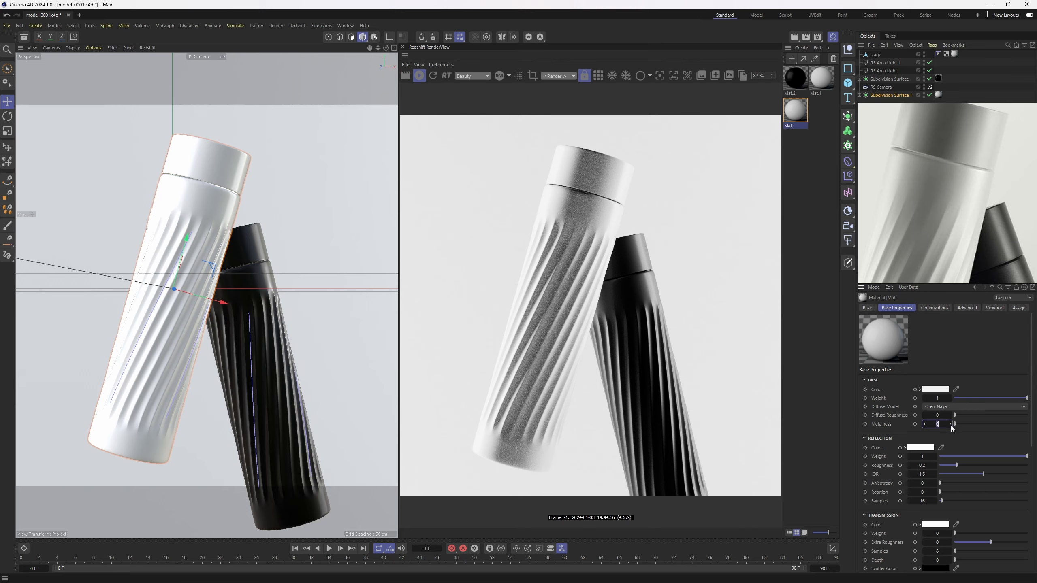
Set the Mat material's metalness to 0.3 and its reflection roughness to 0.5.
{"action": "type", "text": "0.3"}
{"action": "key", "text": "Return"}
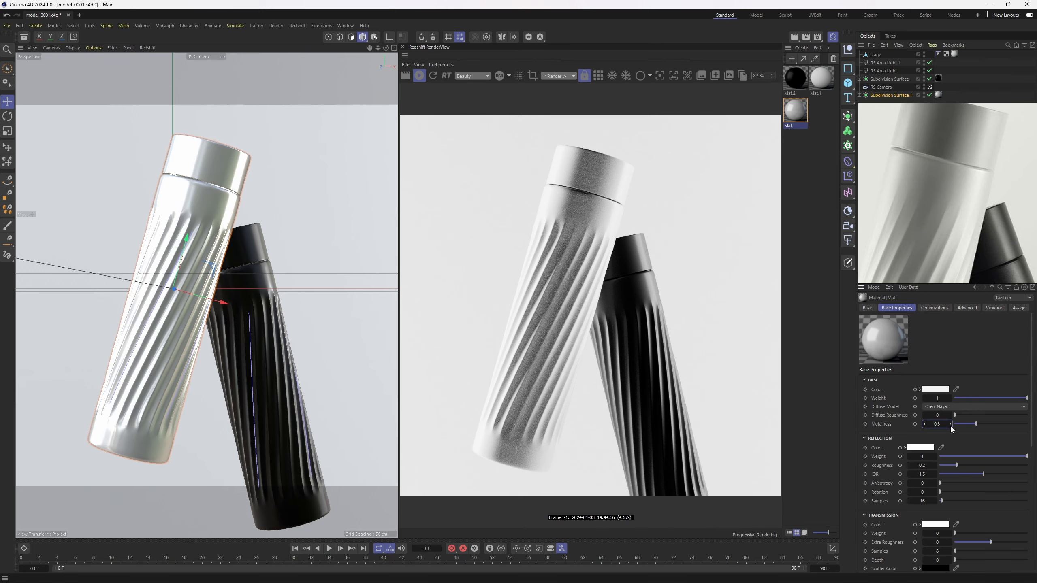
{"action": "left_click", "coordinate": [927, 466]}
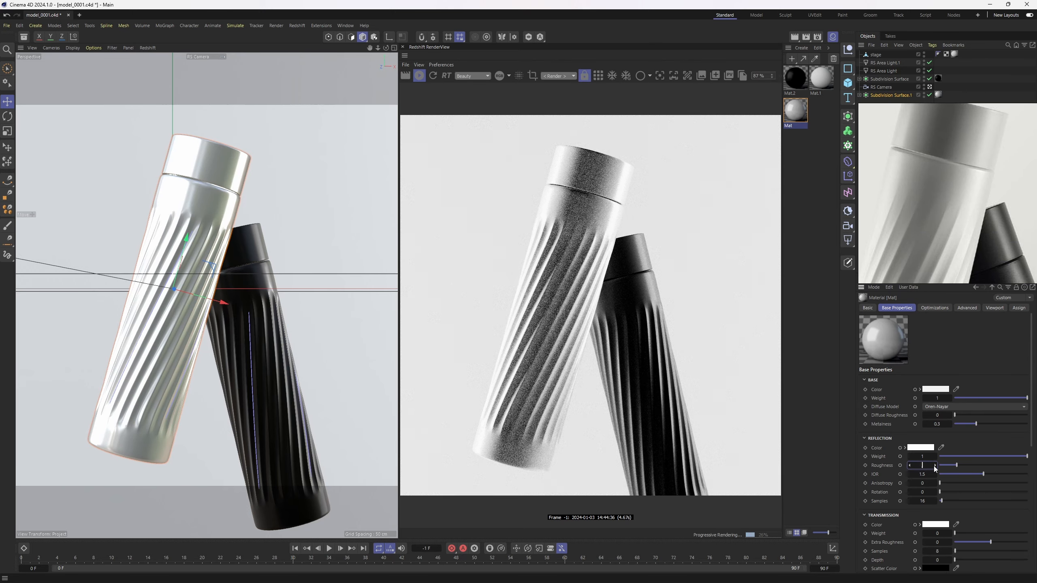
{"action": "type", "text": "0.5"}
{"action": "key", "text": "Return"}
Give the Mat material the same coat as Mat.2, with weight 0.2 and roughness 0.2.
{"action": "scroll", "coordinate": [939, 449], "scroll_direction": "down", "scroll_amount": 3}
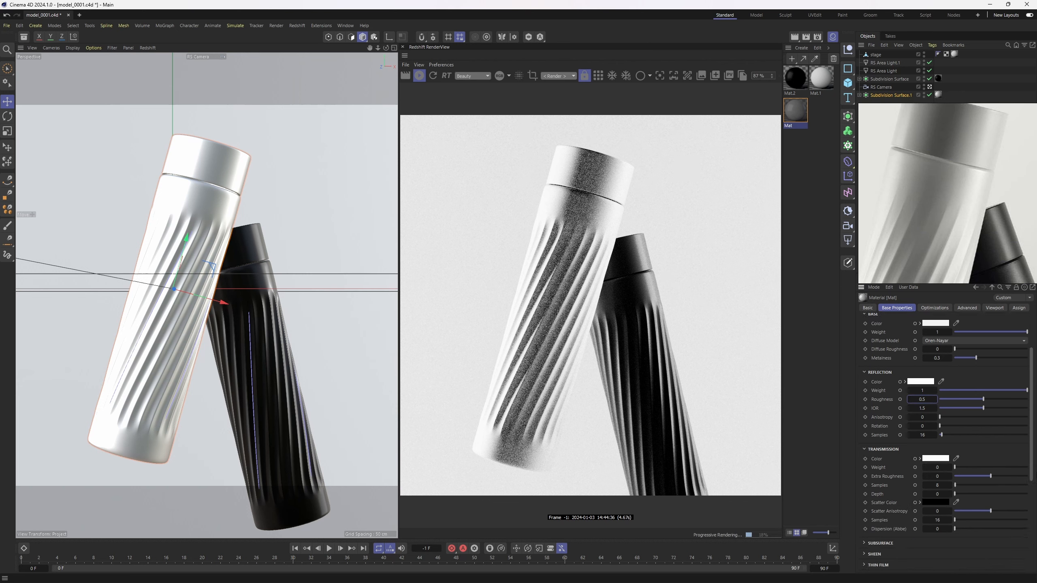
{"action": "scroll", "coordinate": [1029, 527], "scroll_direction": "down", "scroll_amount": 5}
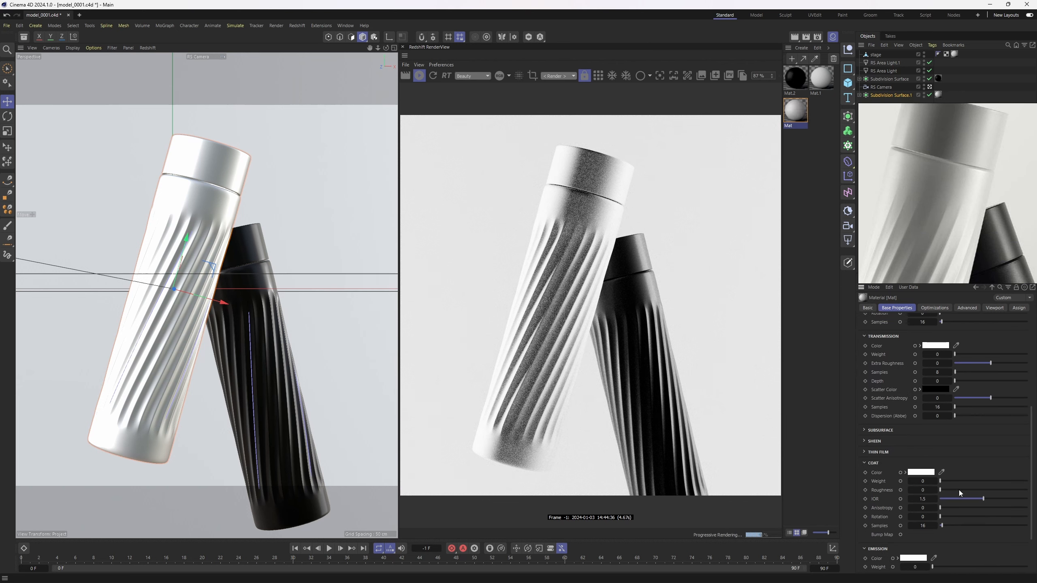
{"action": "left_click", "coordinate": [979, 489]}
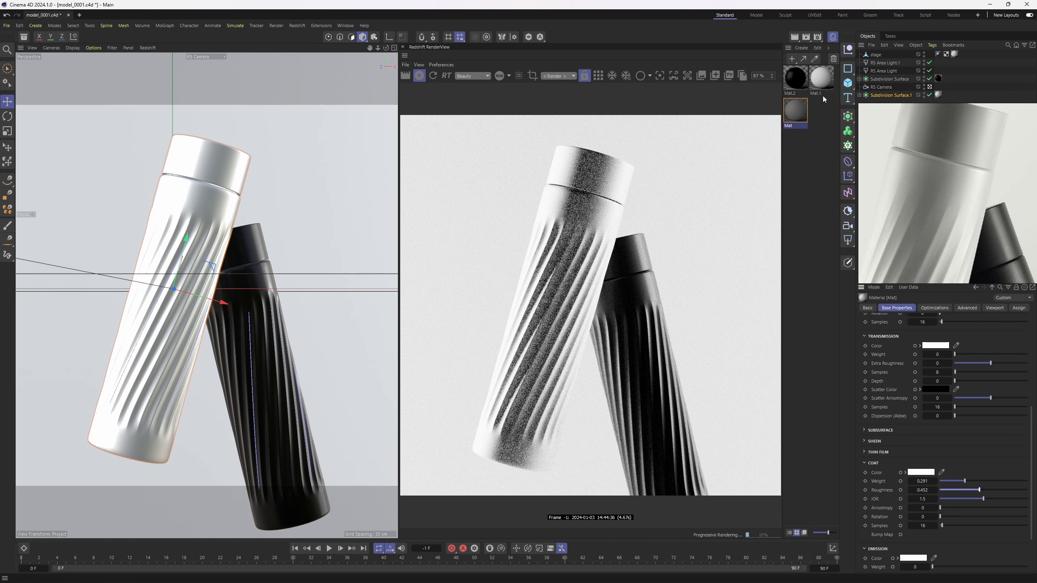
{"action": "left_click", "coordinate": [797, 80]}
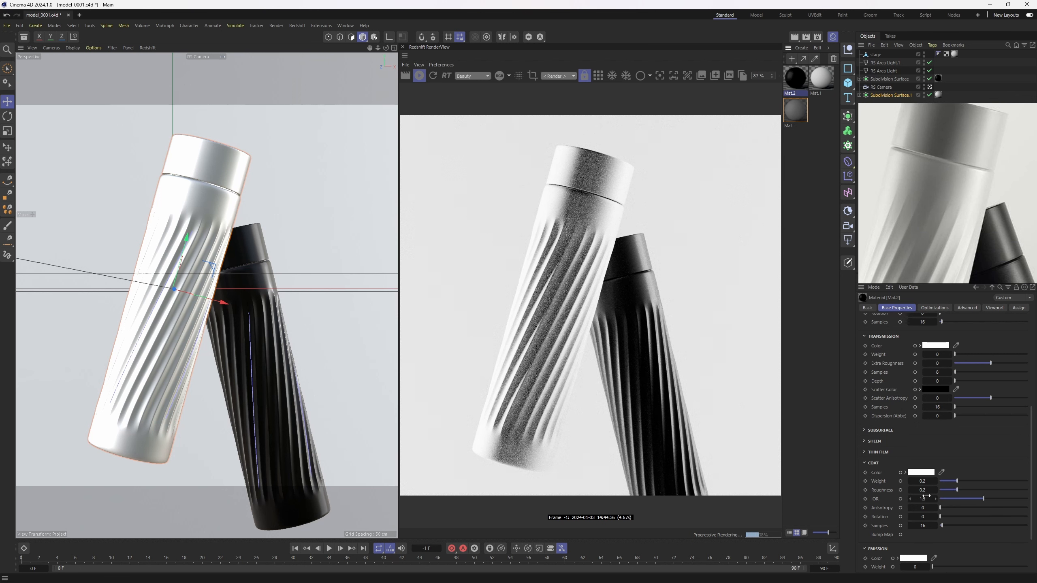
{"action": "left_click", "coordinate": [796, 109]}
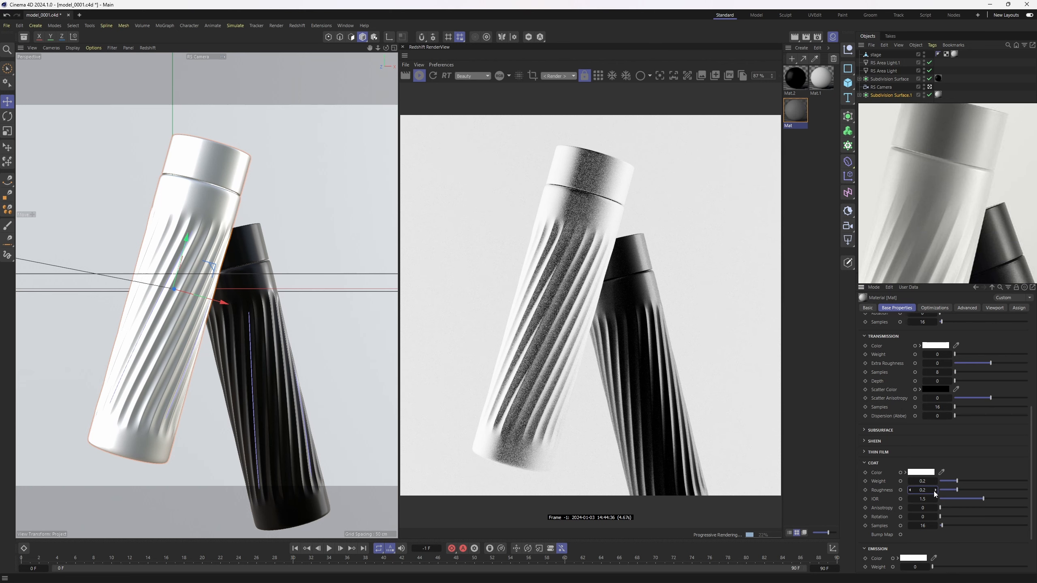
Rename RS Area Light to "left" and RS Area Light.1 to "right".
{"action": "left_click", "coordinate": [887, 62]}
{"action": "left_click", "coordinate": [884, 71]}
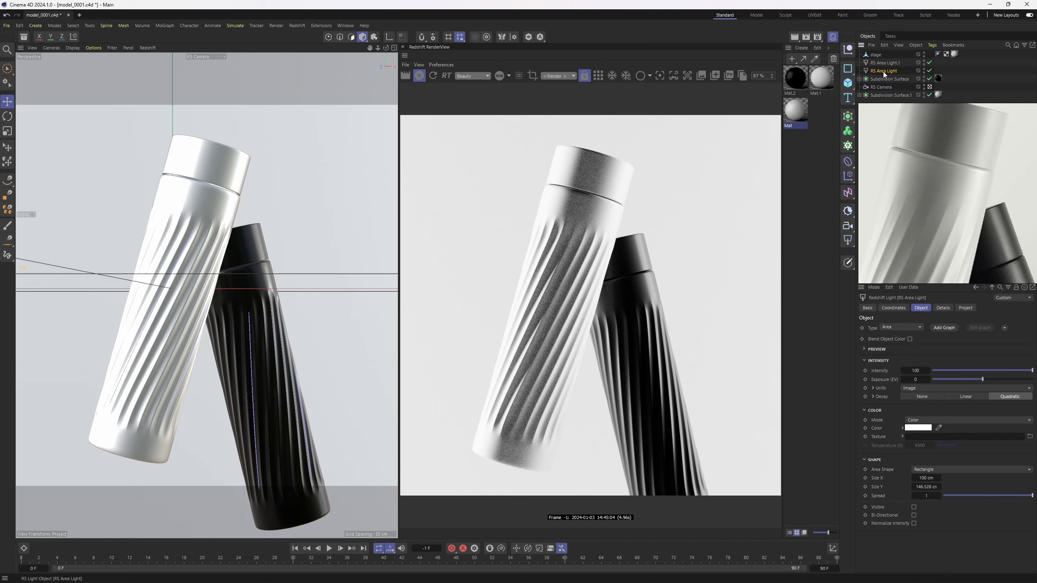
{"action": "double_click", "coordinate": [883, 71]}
{"action": "type", "text": "left"}
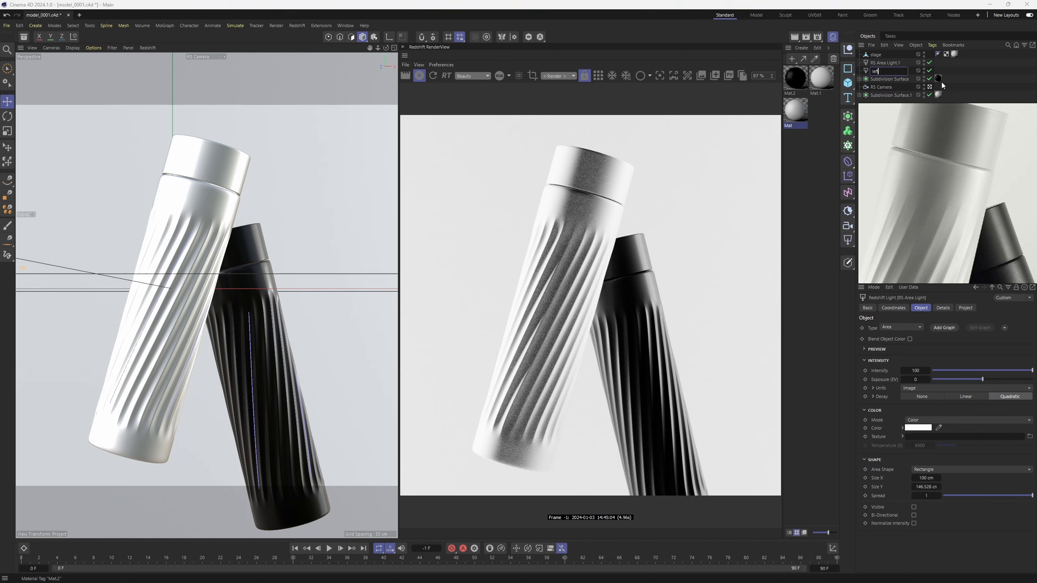
{"action": "left_click", "coordinate": [882, 63]}
{"action": "double_click", "coordinate": [883, 63]}
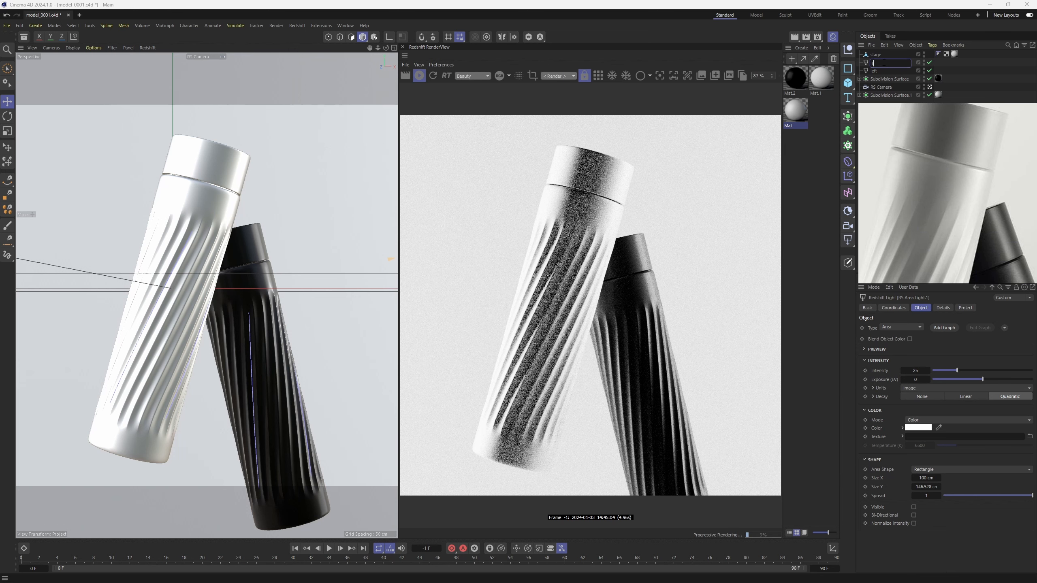
{"action": "type", "text": "right"}
{"action": "key", "text": "Return"}
Set the intensity of the left area light to 50.
{"action": "left_click", "coordinate": [876, 71]}
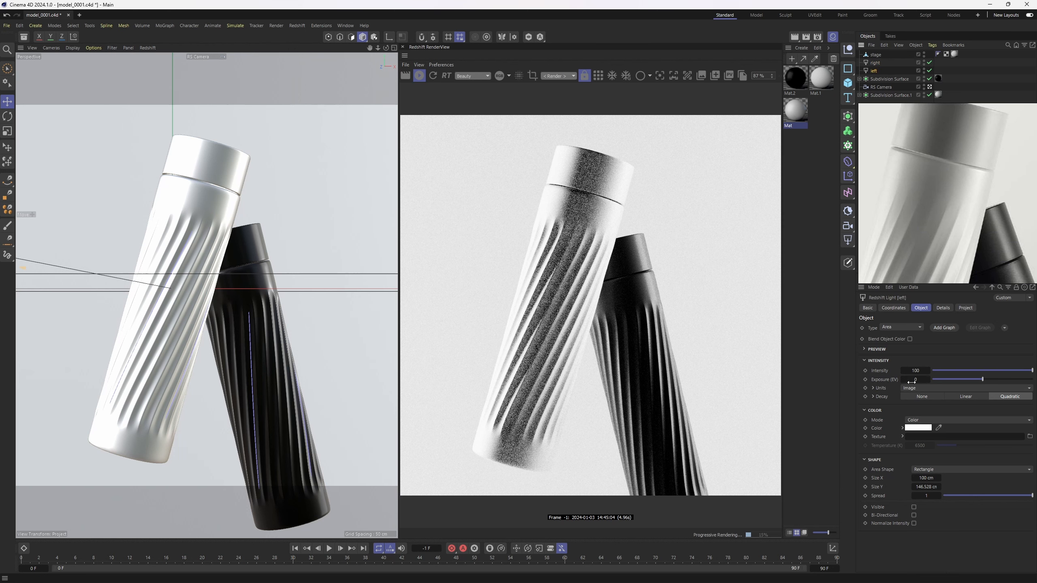
{"action": "double_click", "coordinate": [917, 371]}
{"action": "type", "text": "5"}
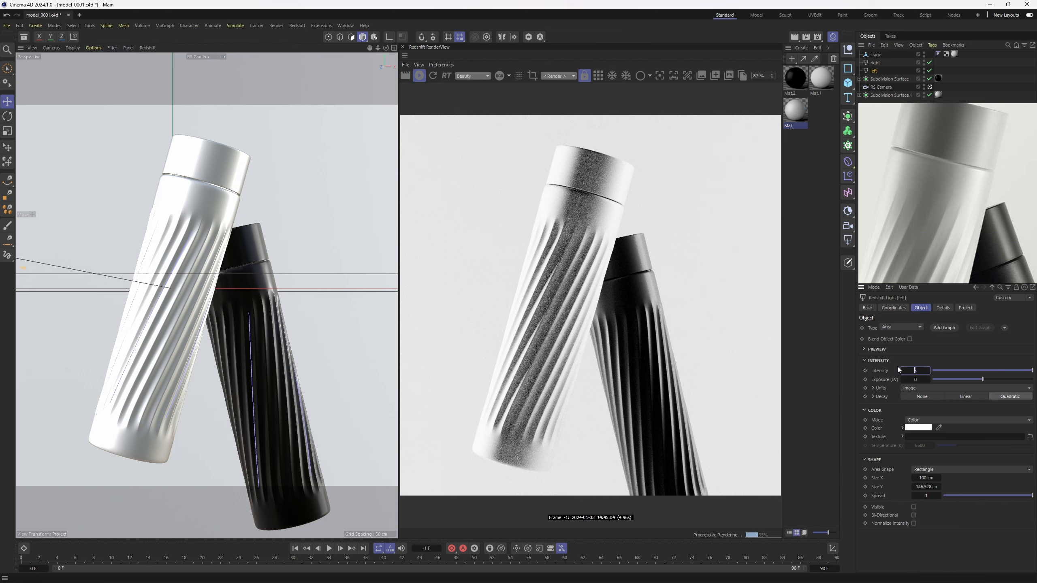
{"action": "type", "text": "0"}
{"action": "key", "text": "Return"}
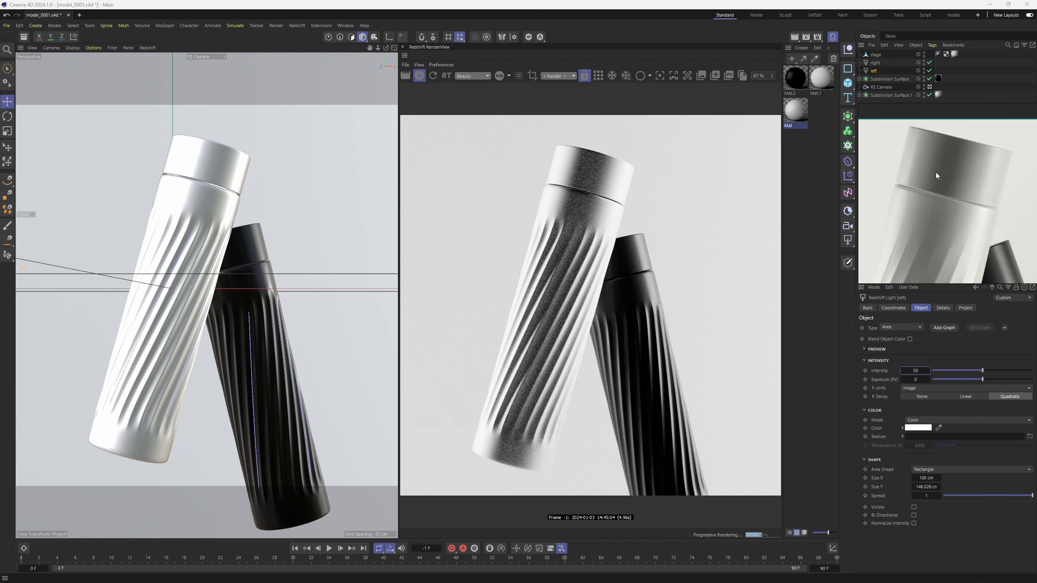
Show all four views and move the left area light a little closer to the camera in the top view.
{"action": "middle_click", "coordinate": [239, 212]}
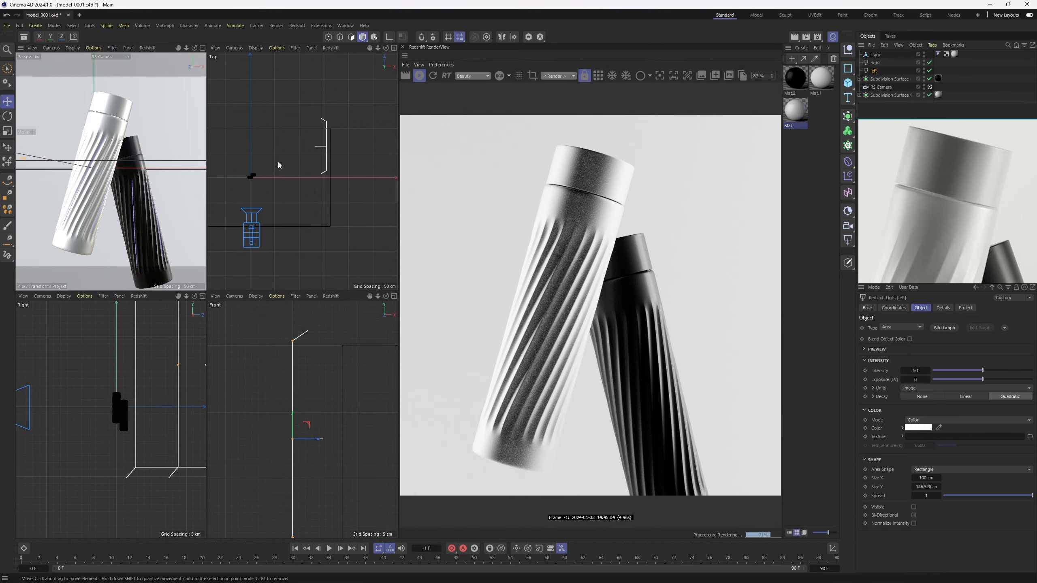
{"action": "middle_click_drag", "start_coordinate": [277, 164], "coordinate": [325, 155], "text": "alt"}
{"action": "scroll", "coordinate": [326, 155], "scroll_direction": "down", "scroll_amount": 2}
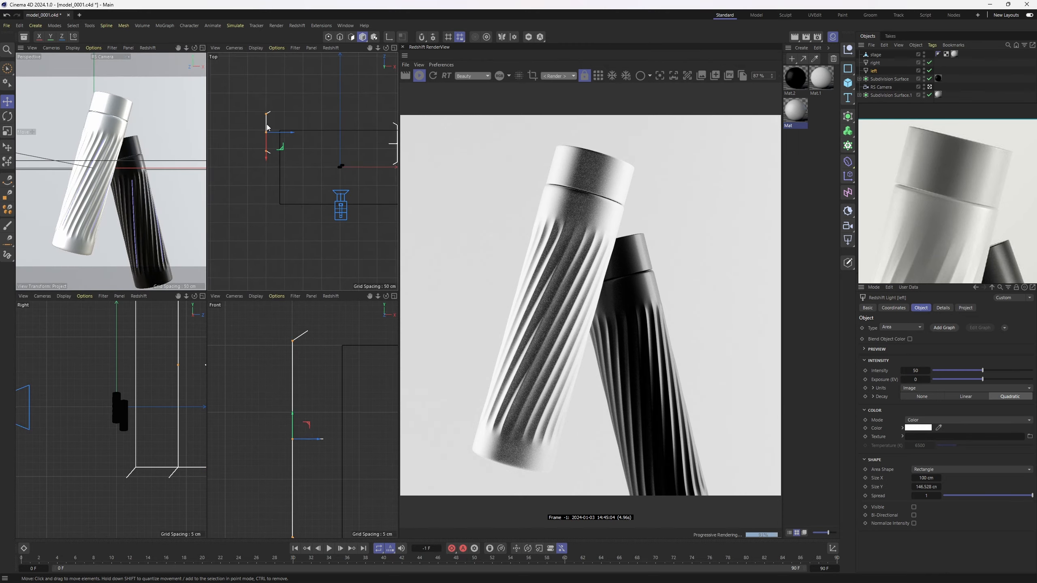
{"action": "left_click_drag", "start_coordinate": [267, 127], "coordinate": [267, 140]}
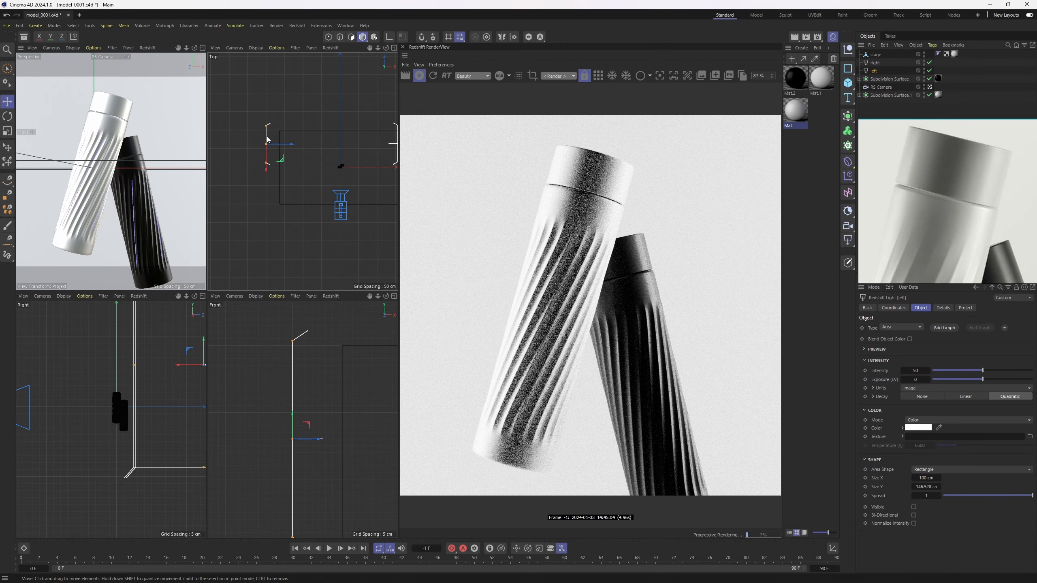
{"action": "scroll", "coordinate": [241, 456], "scroll_direction": "down", "scroll_amount": 3}
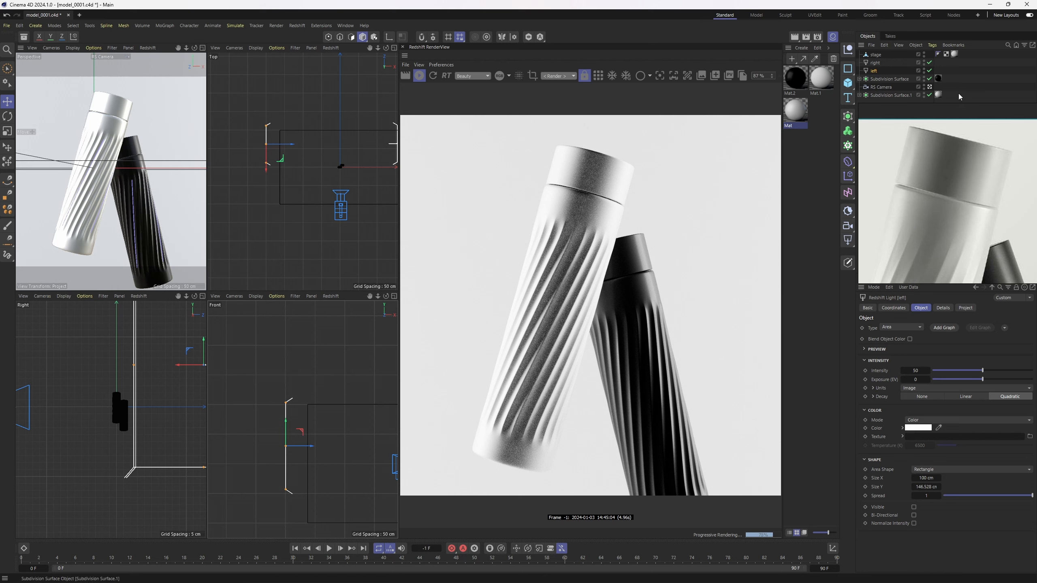
Tint the base color of the Mat material from pure white to a slightly greyer off-white.
{"action": "left_click", "coordinate": [795, 111]}
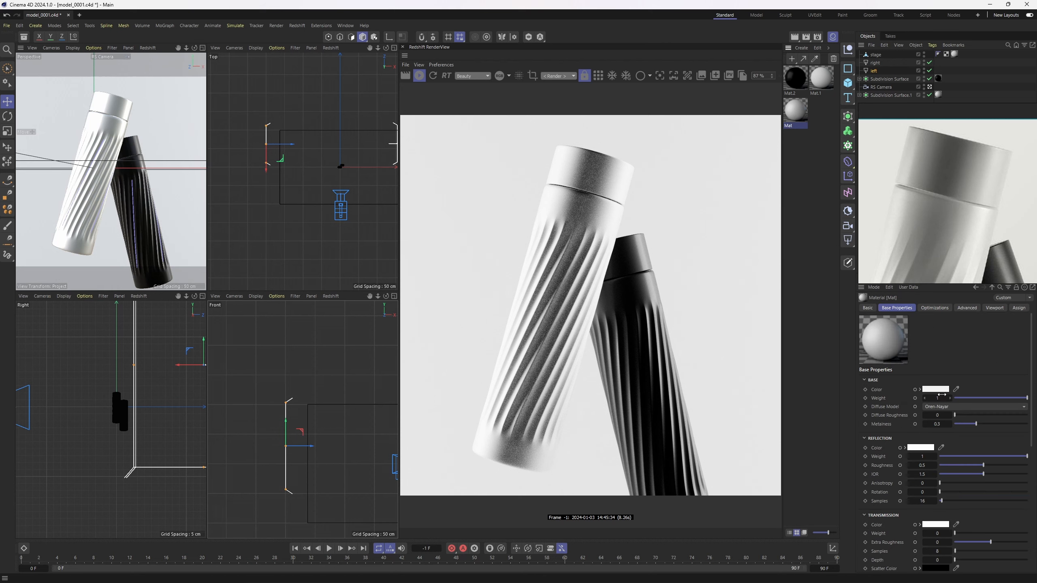
{"action": "left_click", "coordinate": [936, 389]}
{"action": "left_click", "coordinate": [874, 459]}
{"action": "left_click_drag", "start_coordinate": [874, 458], "coordinate": [857, 487]}
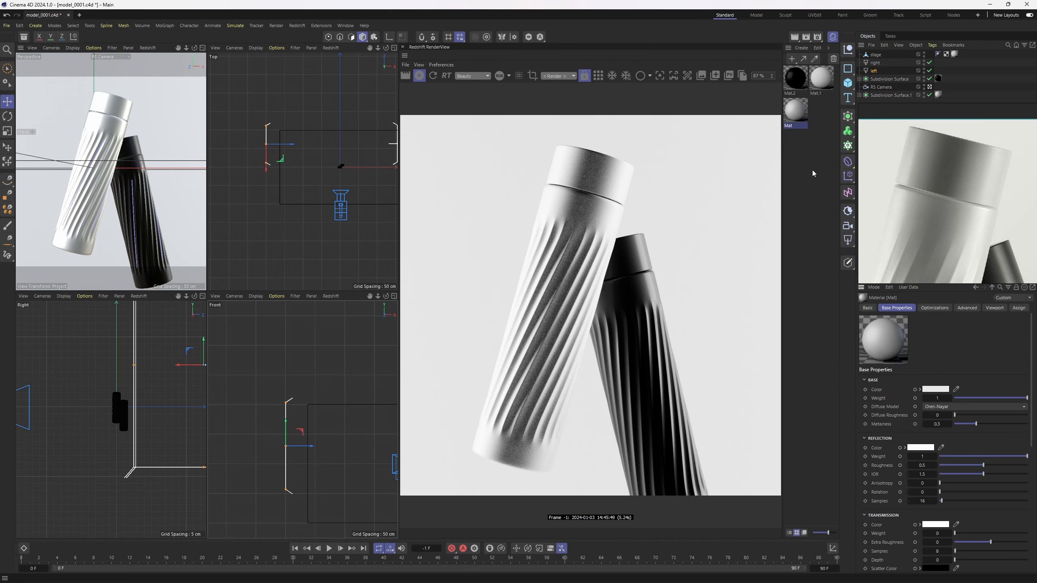
Duplicate the Mat material and assign the copy to the lid object inside Subdivision Surface.1.
{"action": "left_click", "coordinate": [814, 154]}
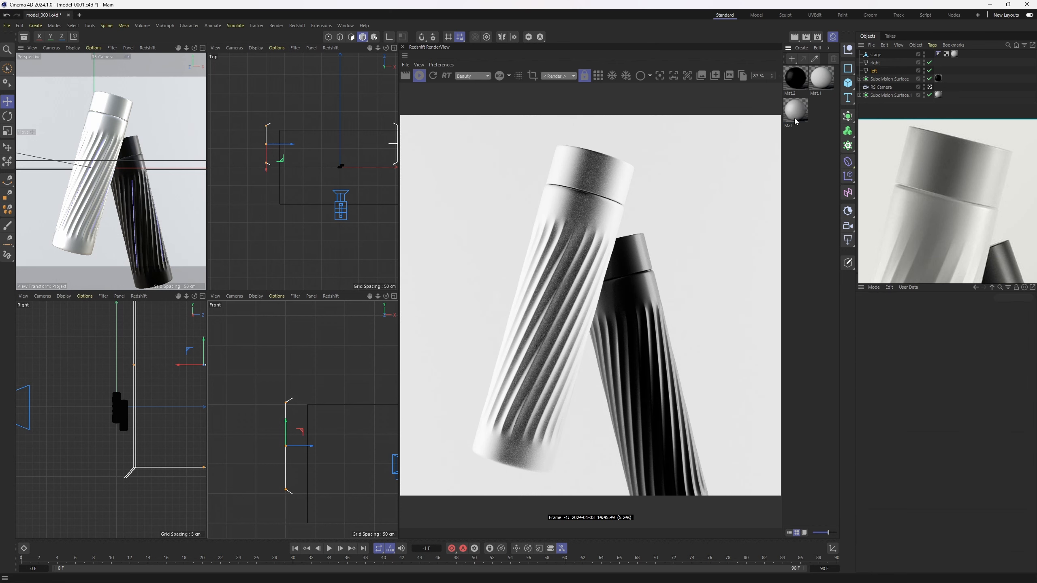
{"action": "left_click", "coordinate": [804, 118]}
{"action": "left_click_drag", "start_coordinate": [803, 117], "coordinate": [819, 112], "text": "ctrl"}
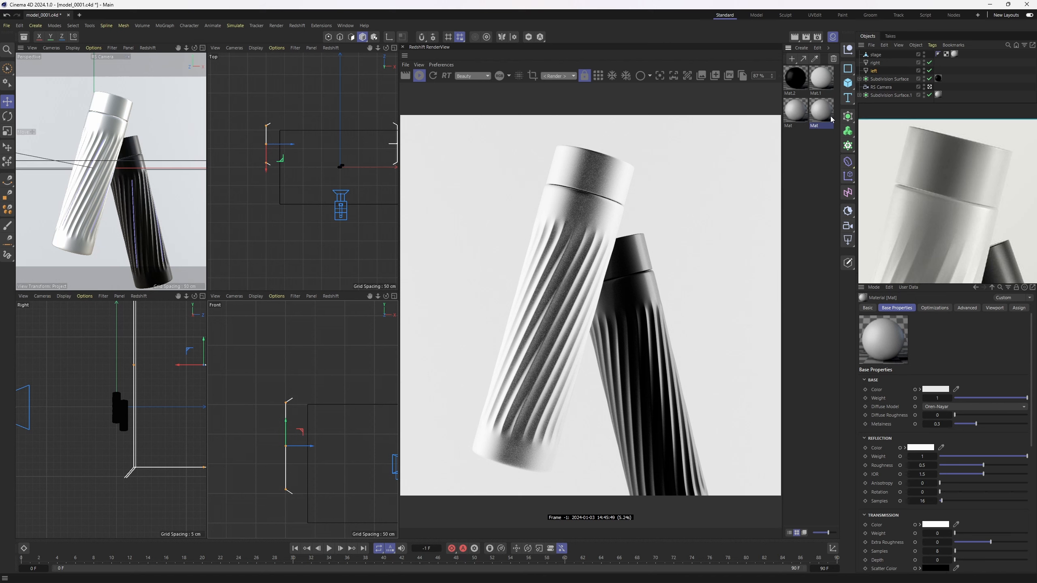
{"action": "left_click", "coordinate": [860, 95]}
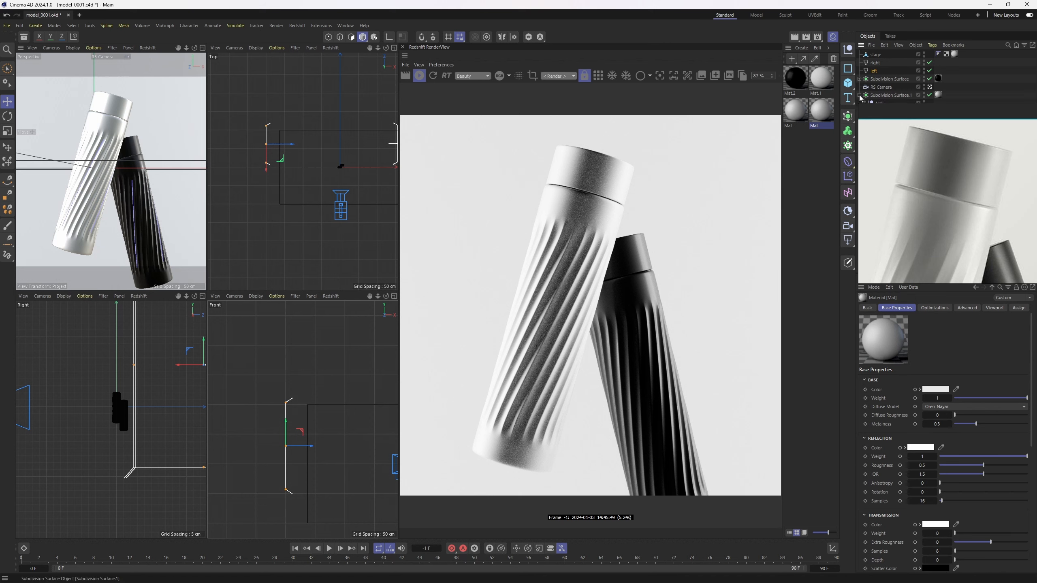
{"action": "left_click_drag", "start_coordinate": [885, 116], "coordinate": [878, 162]}
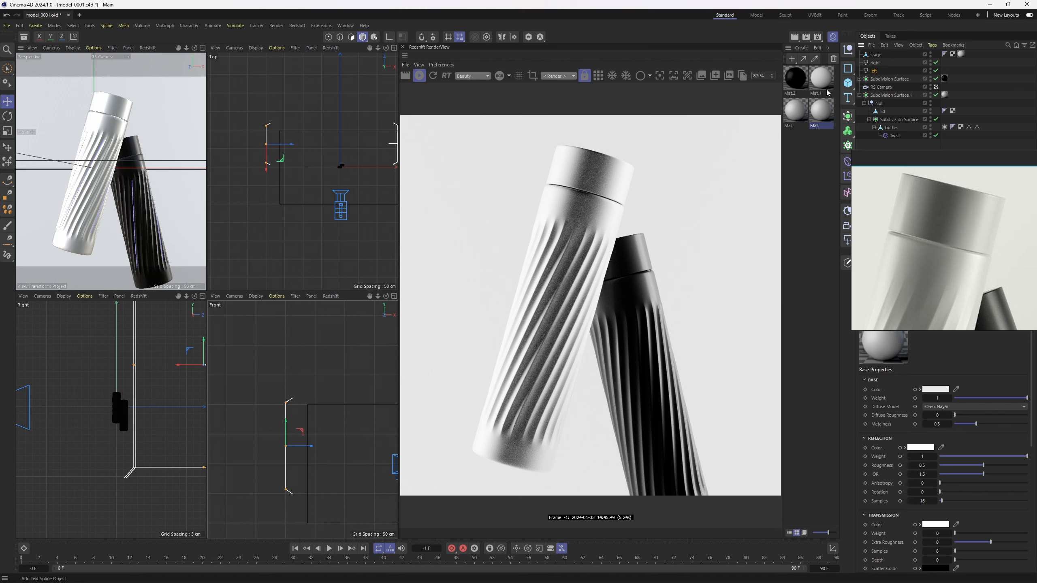
{"action": "left_click_drag", "start_coordinate": [817, 116], "coordinate": [884, 111]}
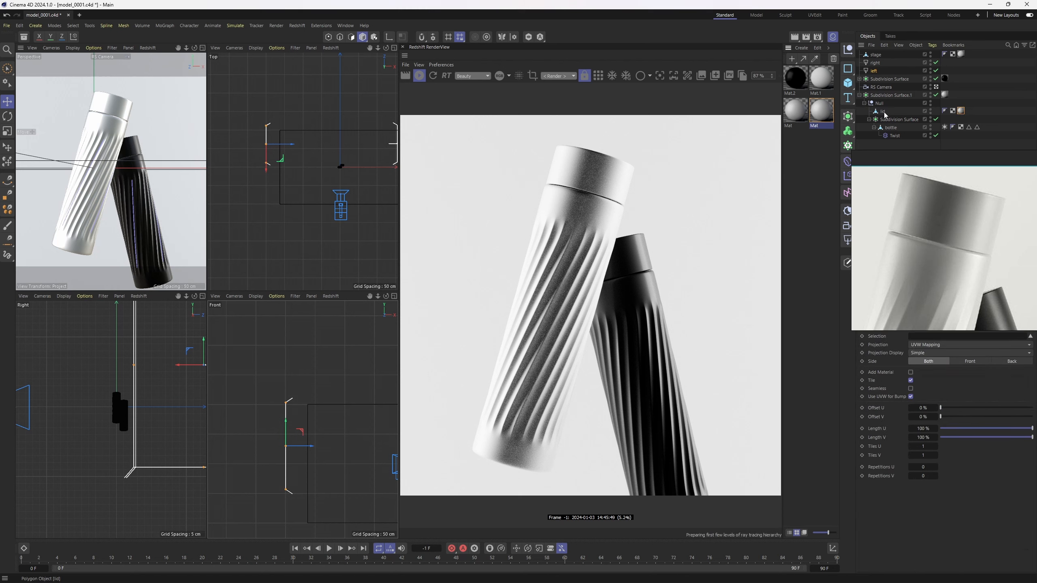
Sample the lid material's base color from the lid in the reference photo and raise its color value to 30 %.
{"action": "left_click", "coordinate": [827, 113]}
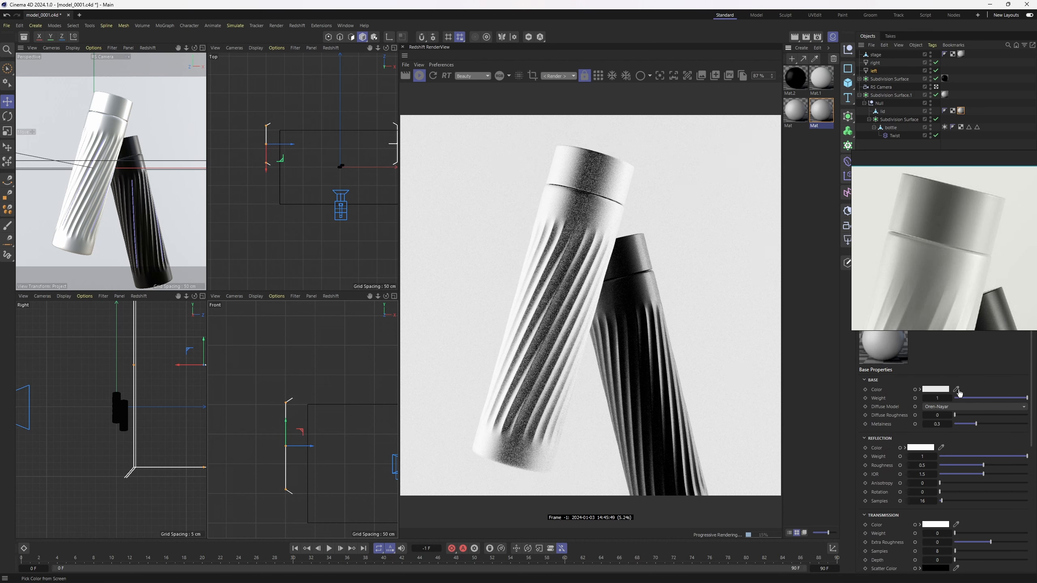
{"action": "left_click", "coordinate": [956, 389]}
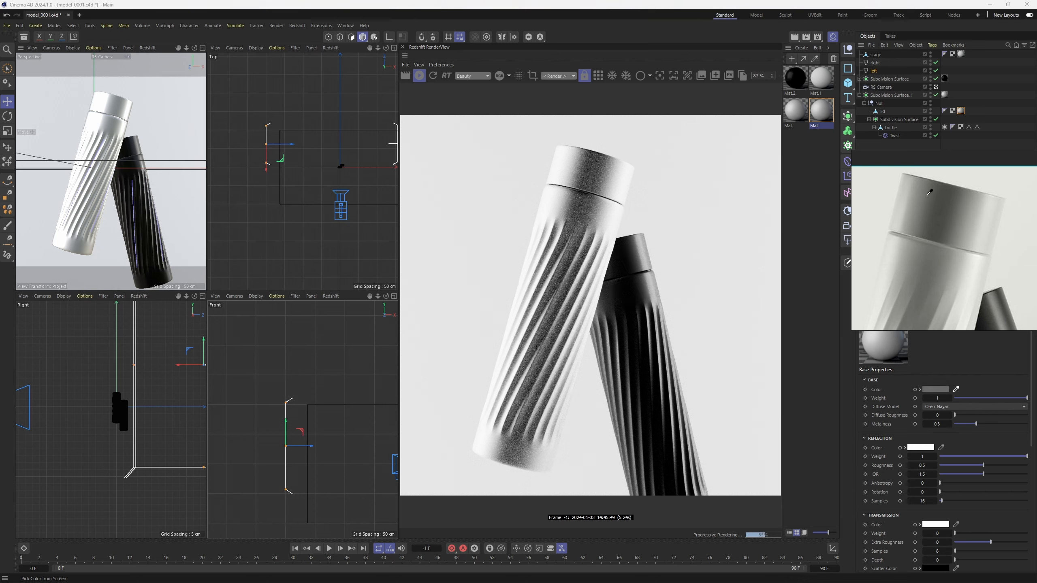
{"action": "left_click", "coordinate": [946, 196]}
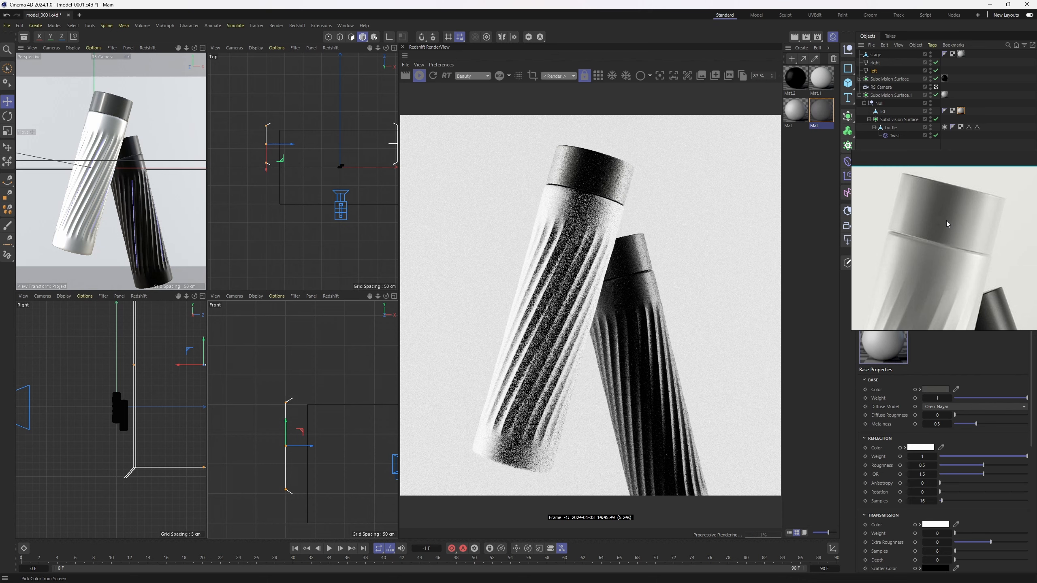
{"action": "left_click", "coordinate": [945, 390]}
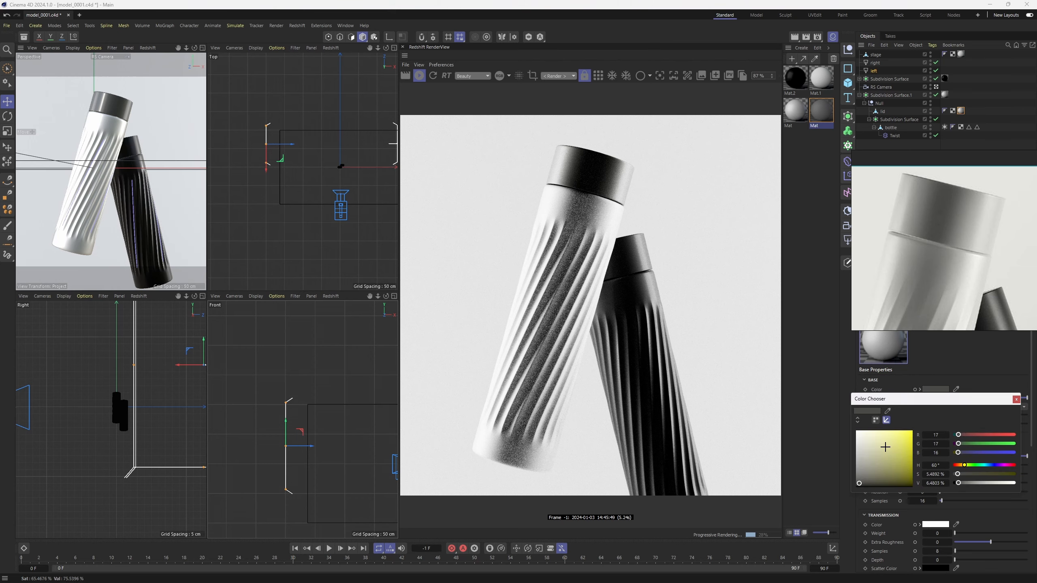
{"action": "left_click_drag", "start_coordinate": [957, 483], "coordinate": [981, 483]}
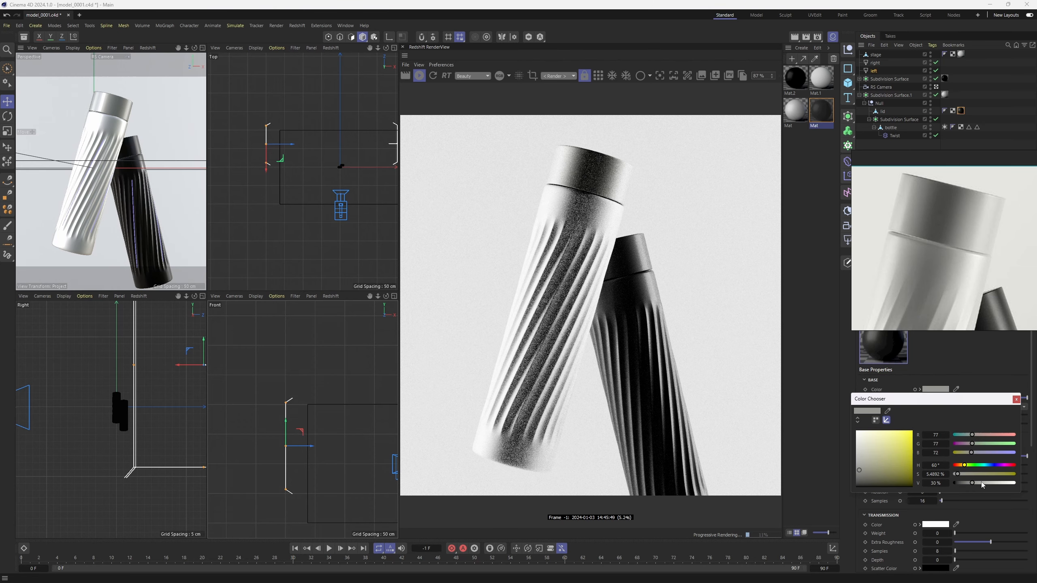
{"action": "left_click", "coordinate": [1016, 399]}
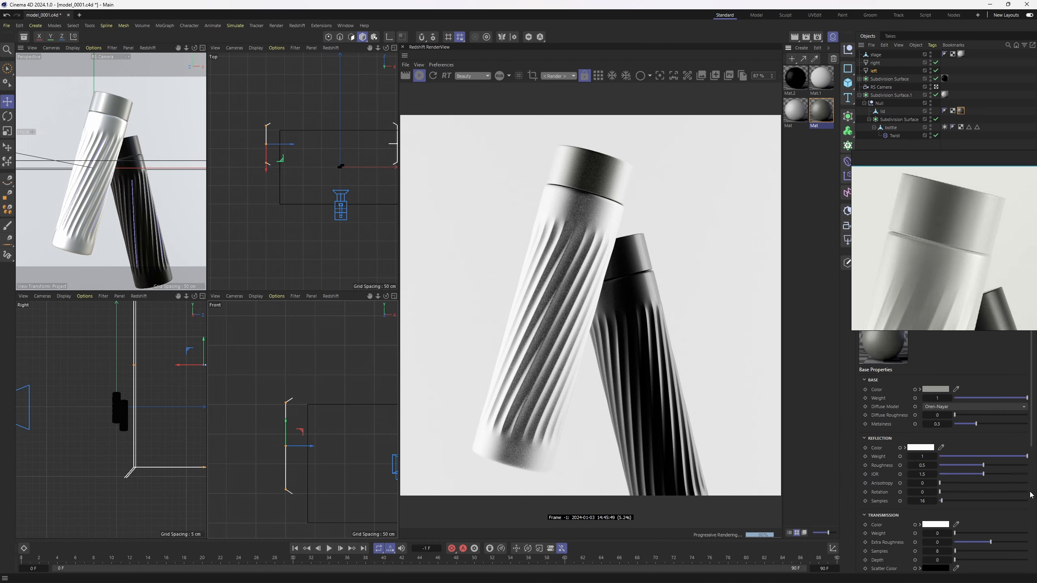
Raise the coat weight of the duplicated lid material to about 0.94.
{"action": "scroll", "coordinate": [970, 447], "scroll_direction": "down", "scroll_amount": 6}
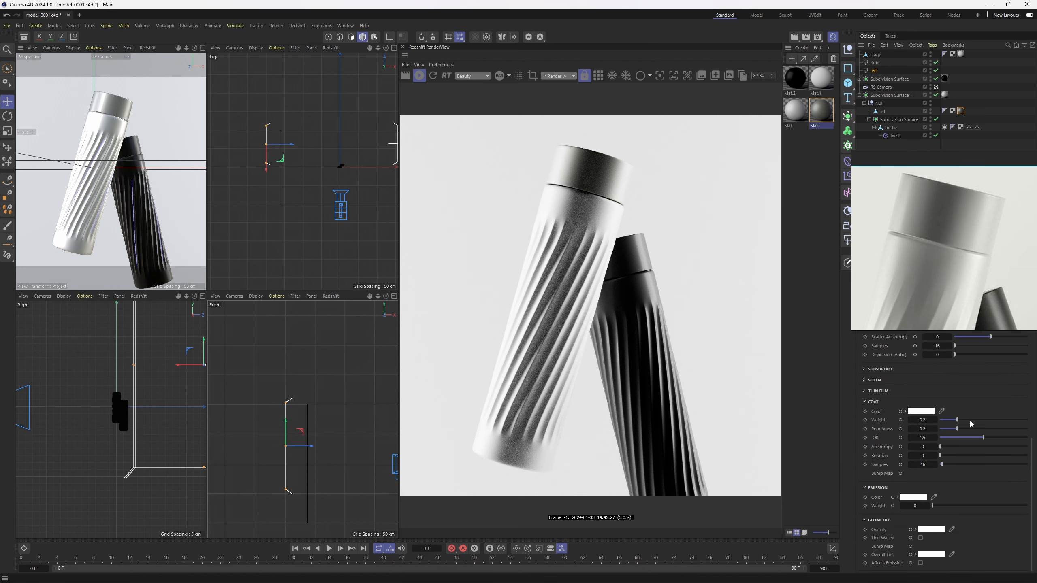
{"action": "left_click_drag", "start_coordinate": [970, 421], "coordinate": [1026, 422]}
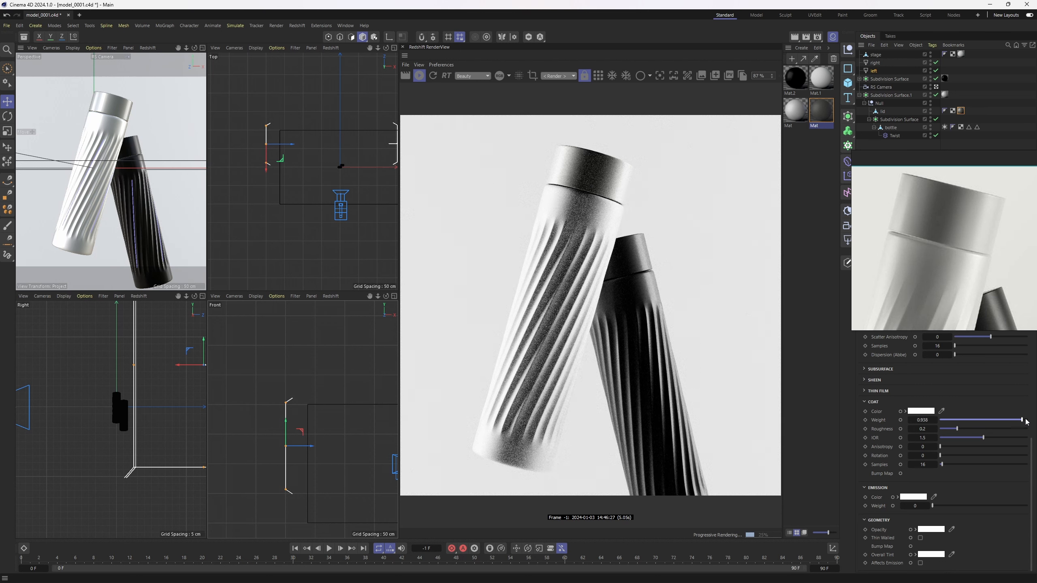
{"action": "scroll", "coordinate": [573, 164], "scroll_direction": "up", "scroll_amount": 2}
{"action": "scroll", "coordinate": [581, 168], "scroll_direction": "down", "scroll_amount": 4}
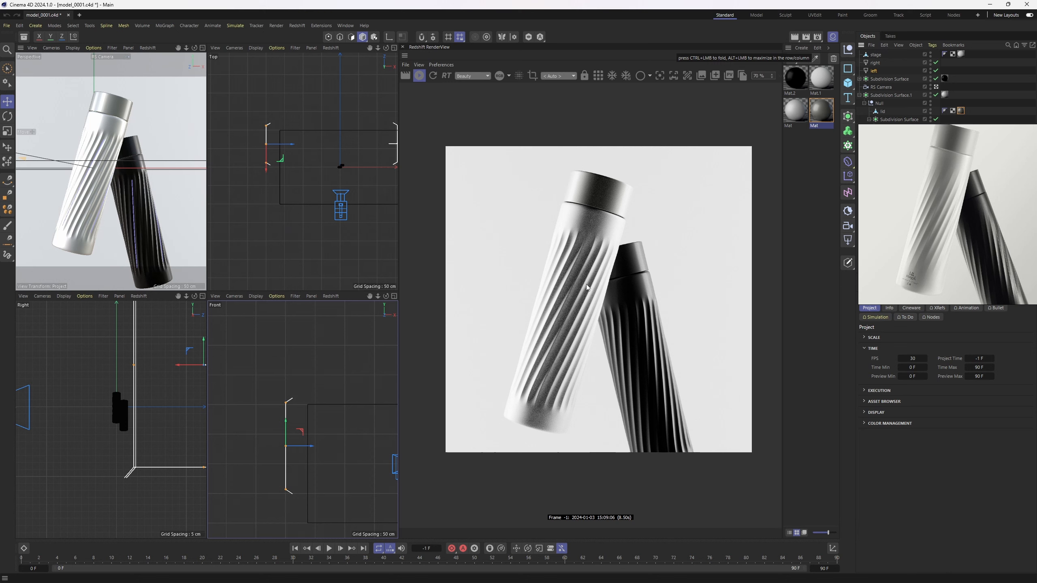
Select the bottom points of the stage in the front view and move them up by about 39 cm.
{"action": "left_click", "coordinate": [321, 199]}
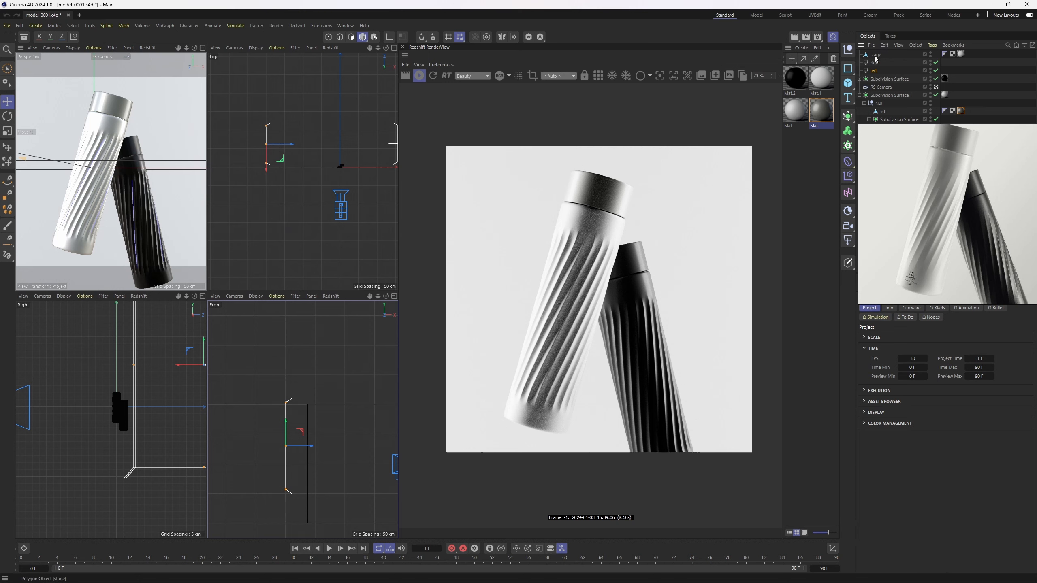
{"action": "double_click", "coordinate": [322, 197]}
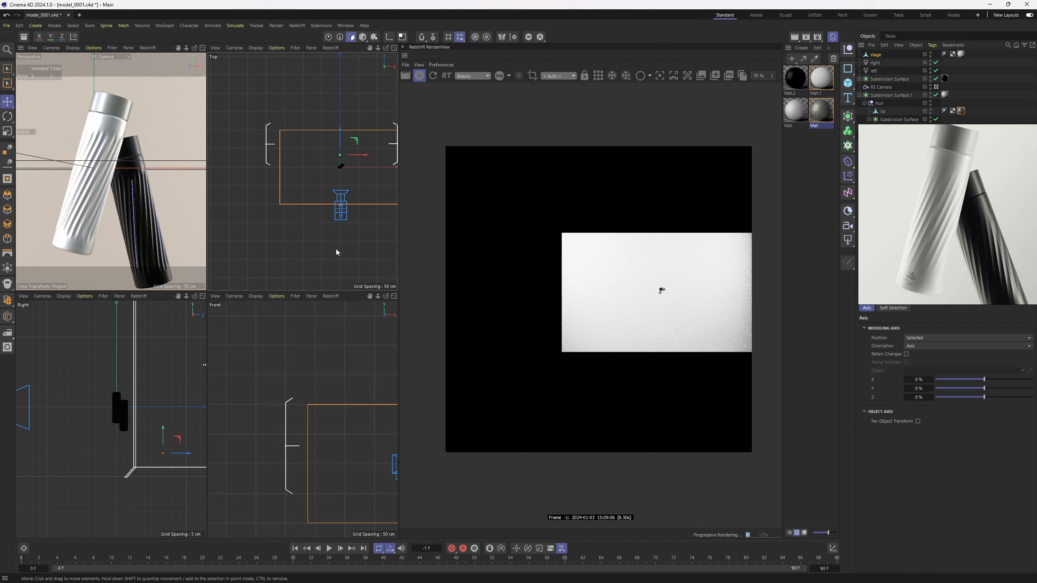
{"action": "middle_click_drag", "start_coordinate": [362, 409], "coordinate": [241, 400], "text": "alt"}
{"action": "scroll", "coordinate": [269, 393], "scroll_direction": "down", "scroll_amount": 5}
{"action": "key", "text": "Return"}
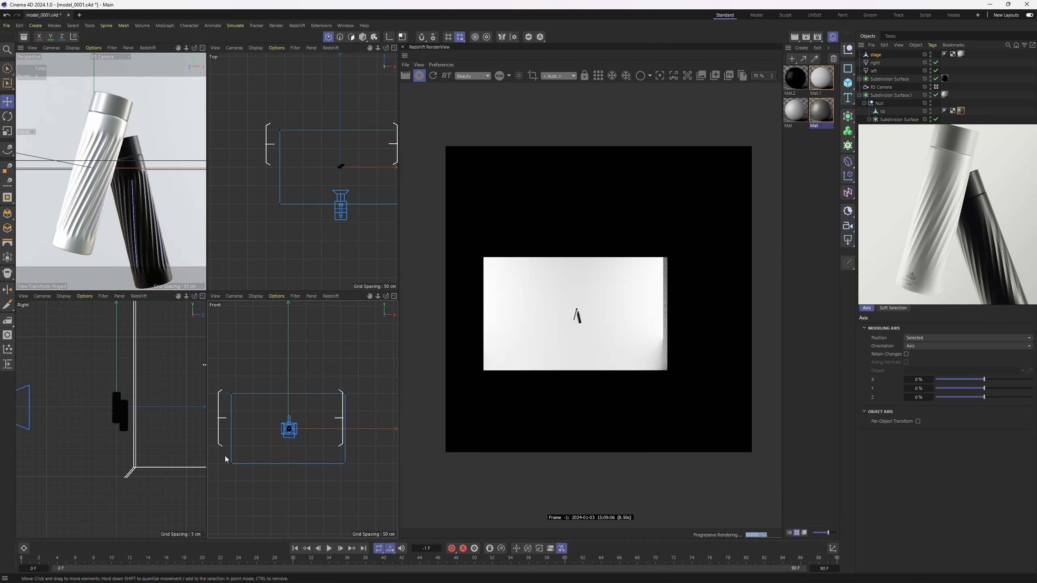
{"action": "key", "text": "0"}
{"action": "left_click_drag", "start_coordinate": [220, 456], "coordinate": [375, 481]}
{"action": "left_click_drag", "start_coordinate": [290, 442], "coordinate": [290, 427]}
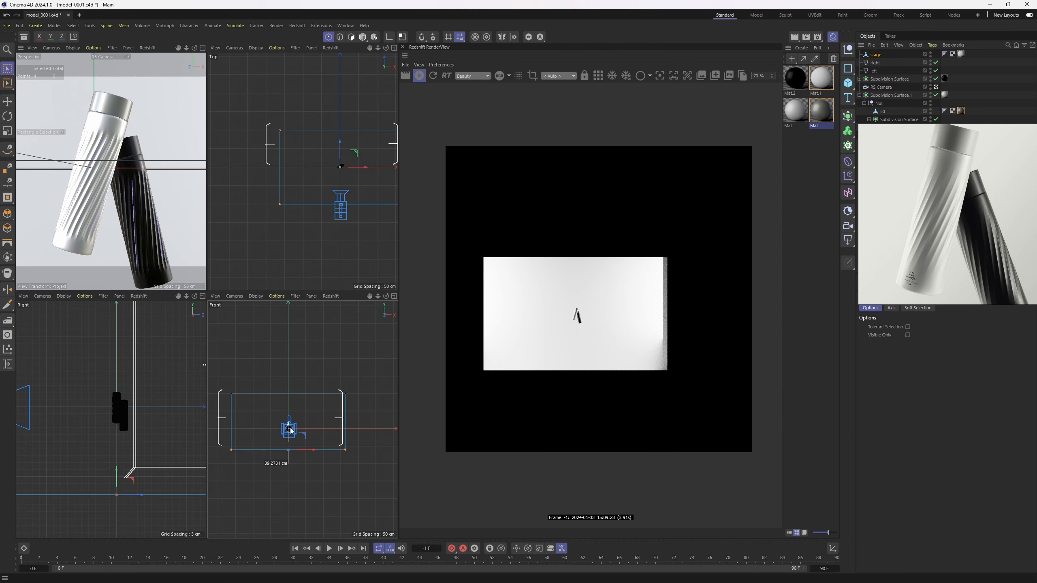
Set the Redshift render view to always render through RS Camera, and show all four views.
{"action": "middle_click", "coordinate": [190, 196]}
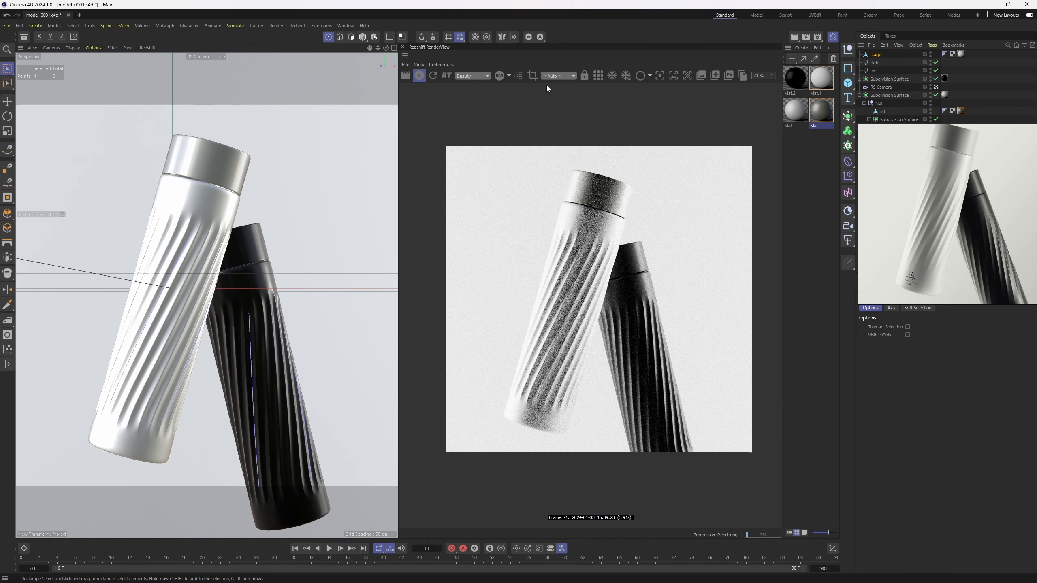
{"action": "left_click", "coordinate": [557, 76]}
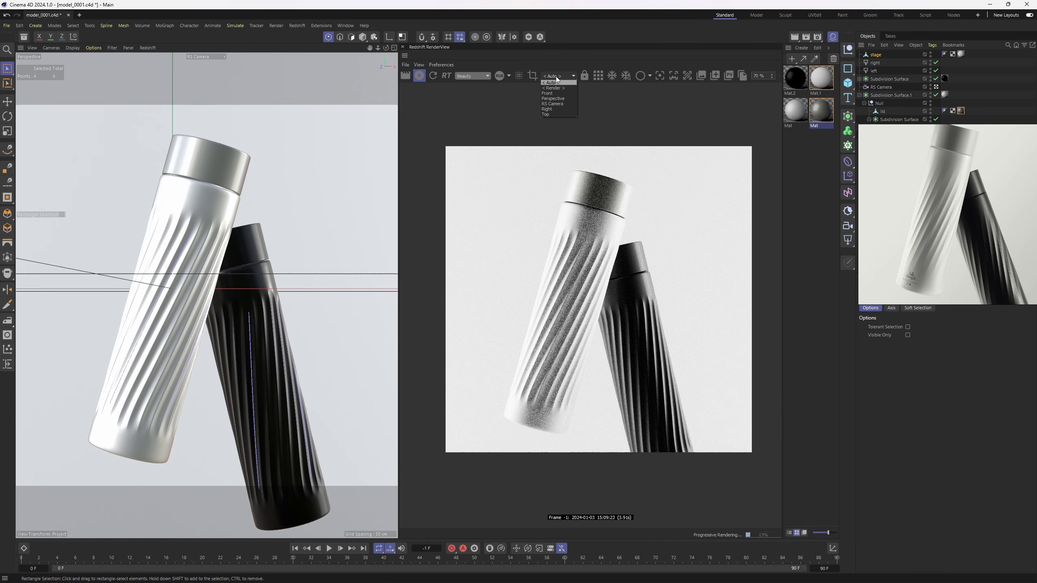
{"action": "left_click", "coordinate": [556, 104]}
{"action": "middle_click", "coordinate": [349, 400]}
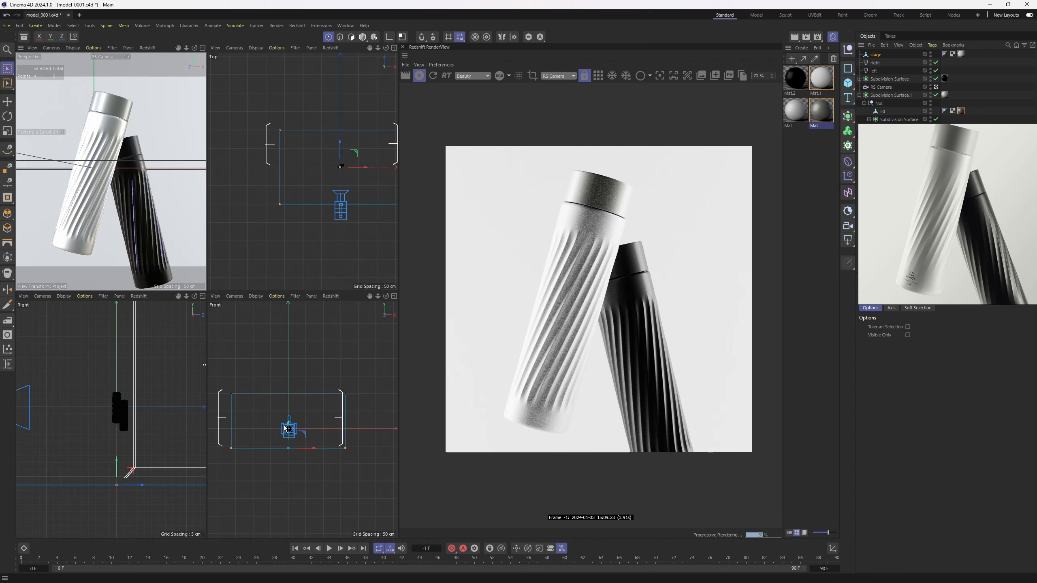
Widen the stage in the front view by moving its left-side and right-side points outward.
{"action": "left_click_drag", "start_coordinate": [250, 385], "coordinate": [219, 489]}
{"action": "left_click_drag", "start_coordinate": [258, 430], "coordinate": [239, 432]}
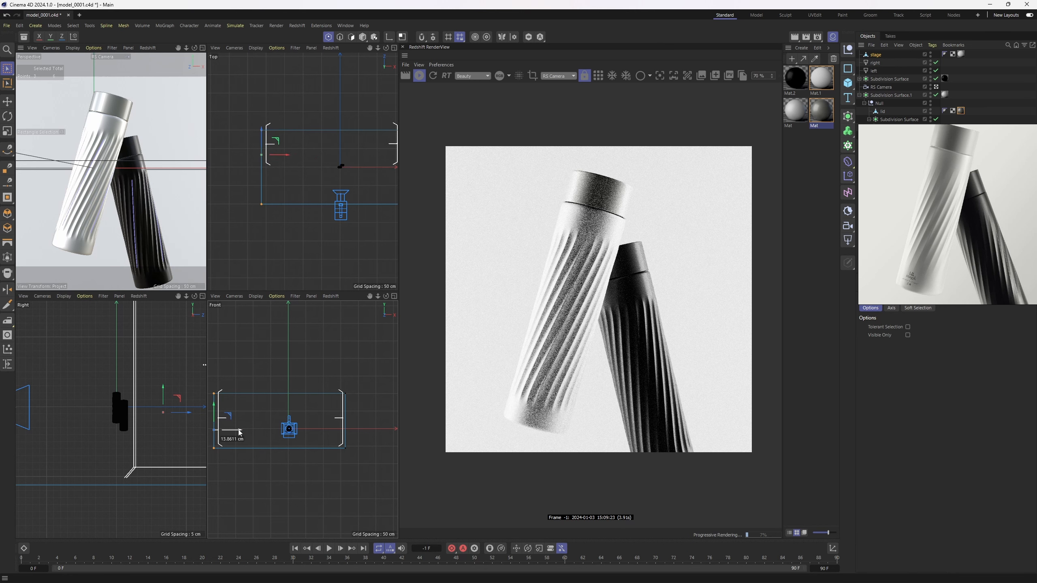
{"action": "left_click_drag", "start_coordinate": [295, 378], "coordinate": [364, 472]}
{"action": "left_click_drag", "start_coordinate": [364, 431], "coordinate": [377, 433]}
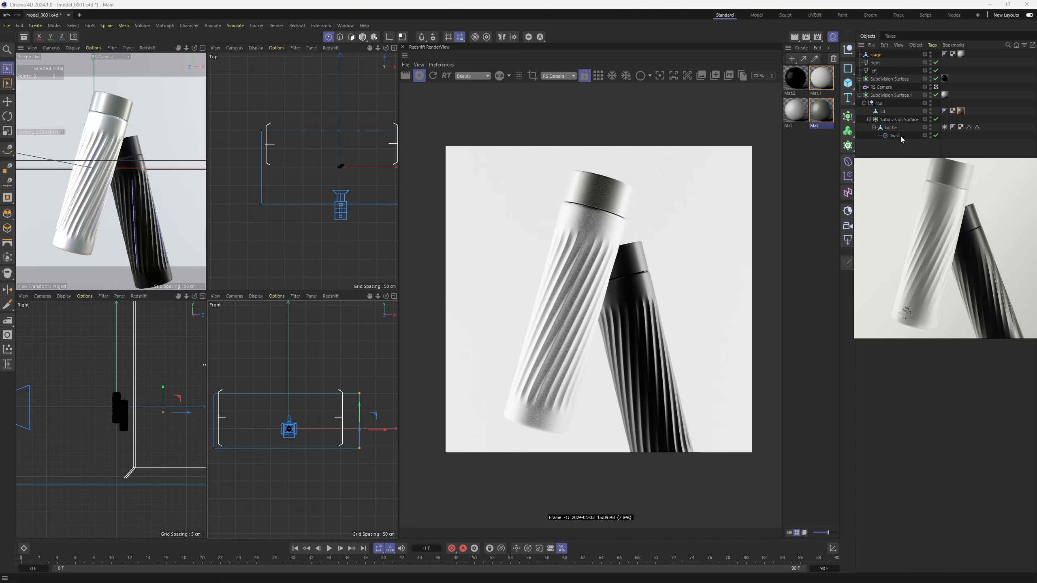
Compare the flutes with the reference photo and scale the light bottle's Twist deformer slightly along its own axes.
{"action": "left_click", "coordinate": [894, 135]}
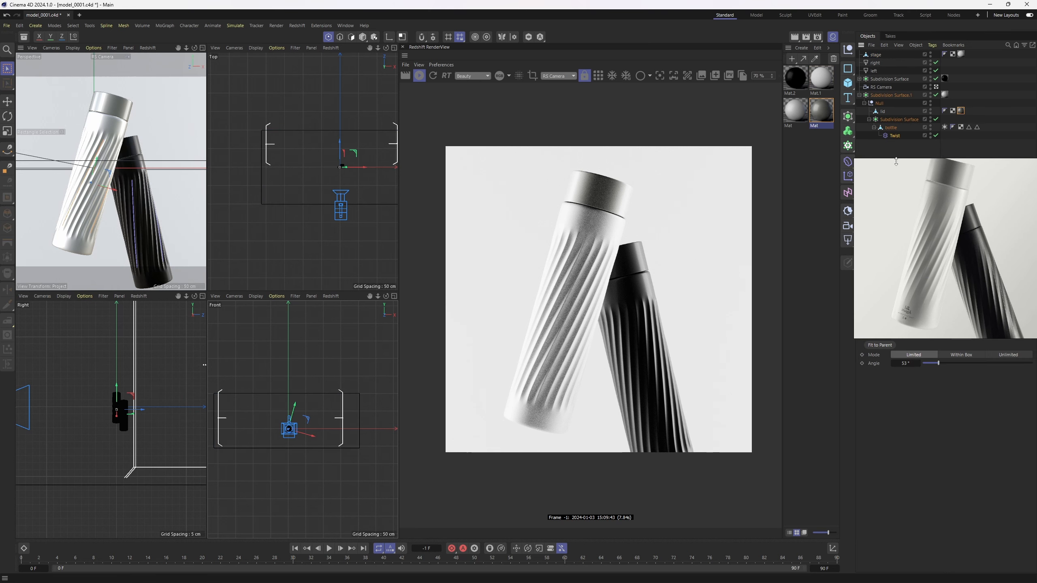
{"action": "scroll", "coordinate": [928, 238], "scroll_direction": "up", "scroll_amount": 4}
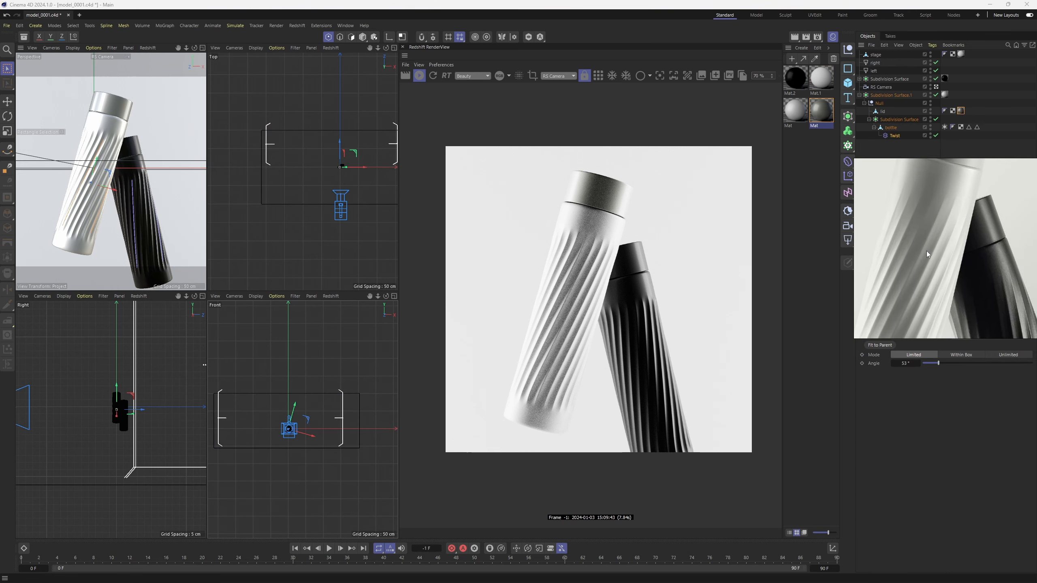
{"action": "scroll", "coordinate": [926, 235], "scroll_direction": "down", "scroll_amount": 2}
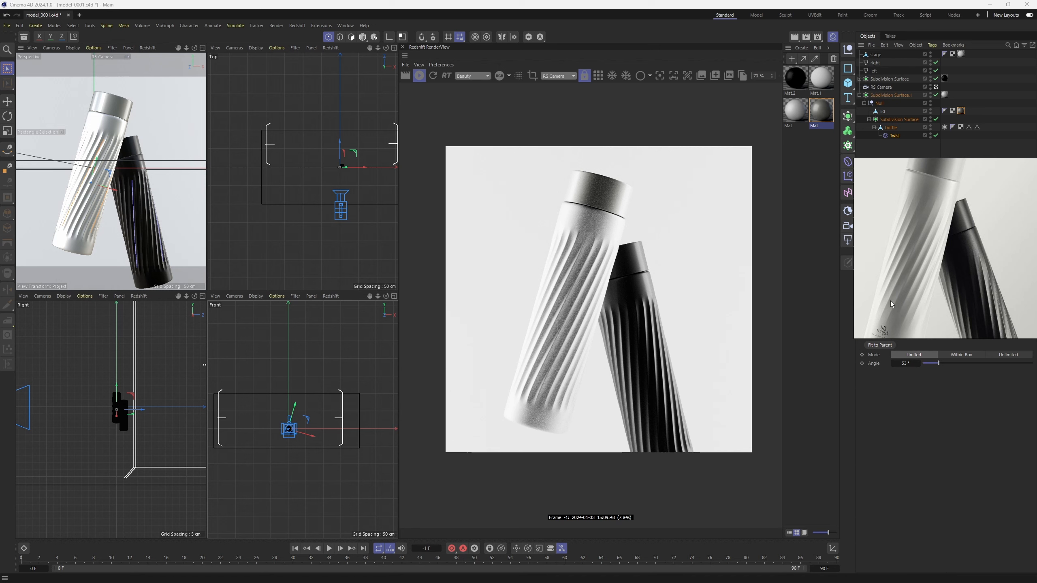
{"action": "key", "text": "t"}
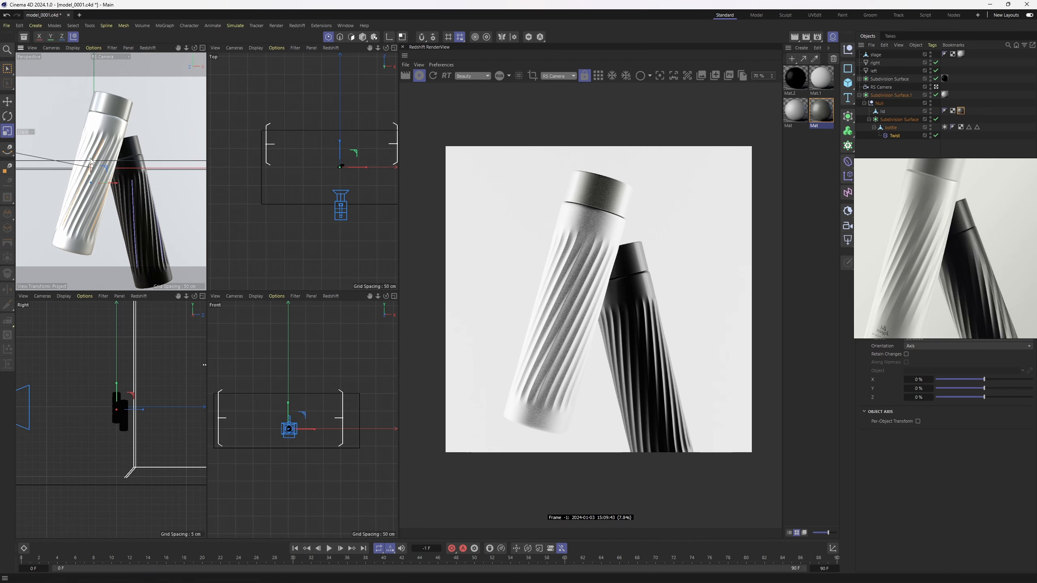
{"action": "key", "text": "w"}
{"action": "left_click", "coordinate": [98, 162]}
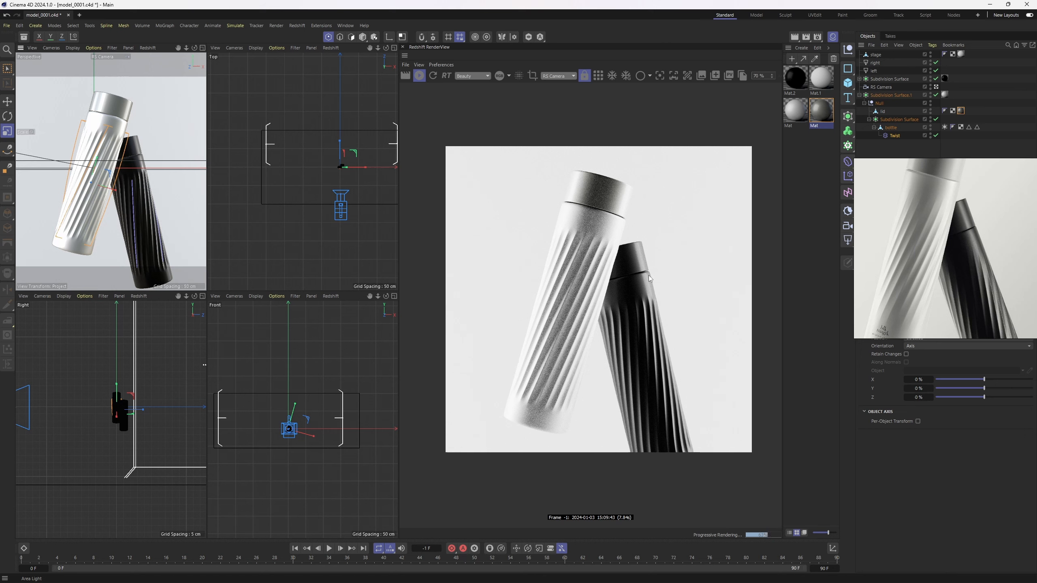
Recall the stored edge selection of the light bottle's flutes and scale those edges slightly.
{"action": "double_click", "coordinate": [968, 127]}
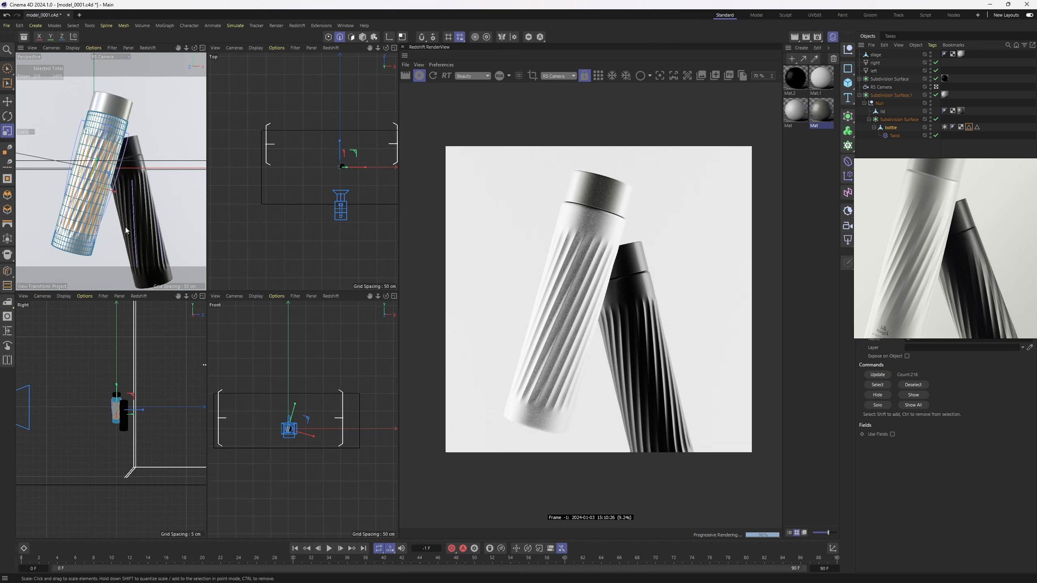
{"action": "left_click_drag", "start_coordinate": [126, 228], "coordinate": [138, 229]}
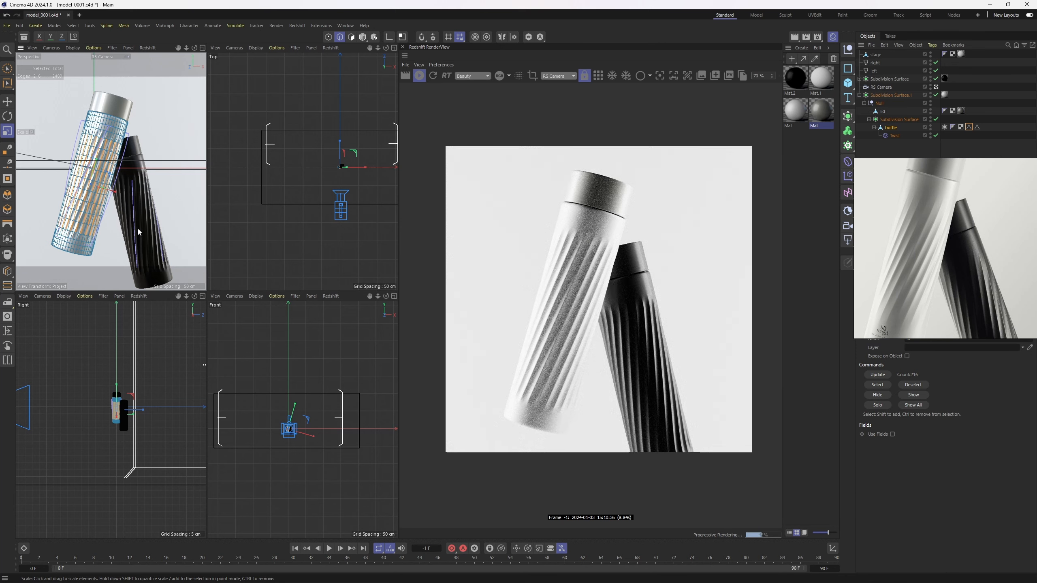
Move the left area light a little farther from the camera in the top view.
{"action": "left_click", "coordinate": [878, 71]}
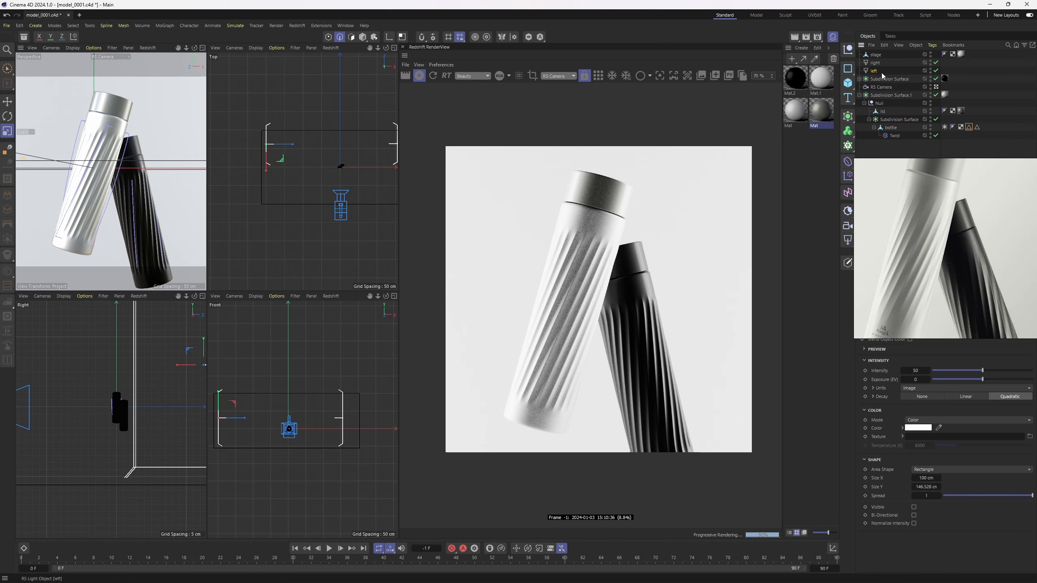
{"action": "key", "text": "e"}
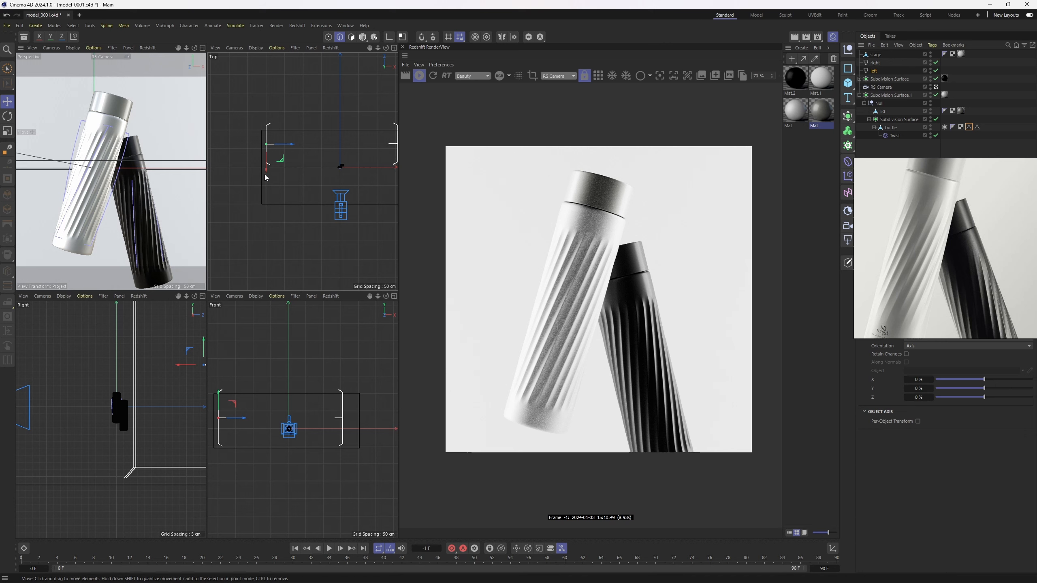
{"action": "left_click_drag", "start_coordinate": [267, 173], "coordinate": [267, 166]}
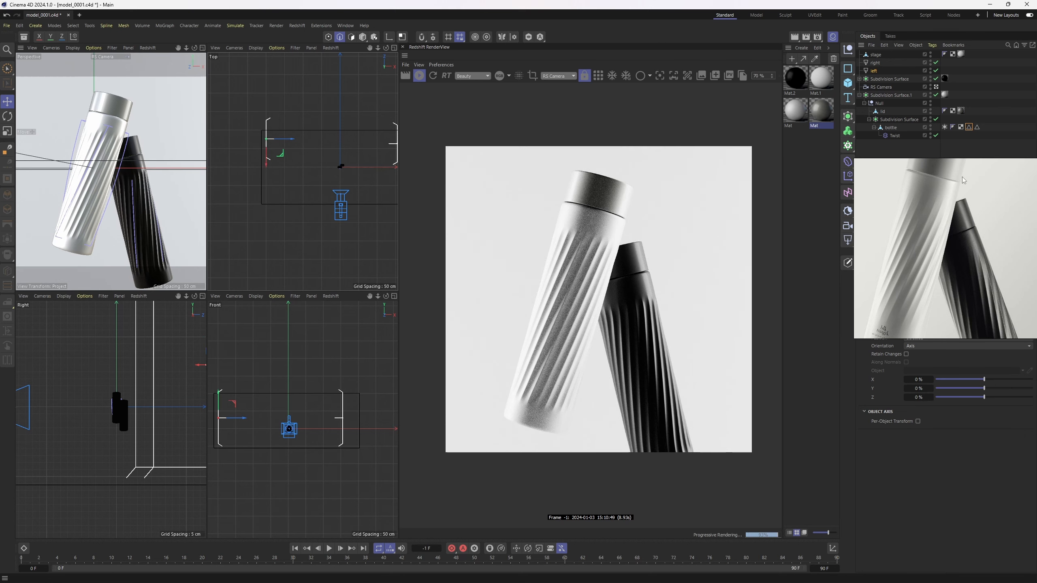
Enable tone mapping in the RS Camera's colour correction and set its highlights to 0.799.
{"action": "left_click", "coordinate": [860, 94]}
{"action": "left_click", "coordinate": [881, 87]}
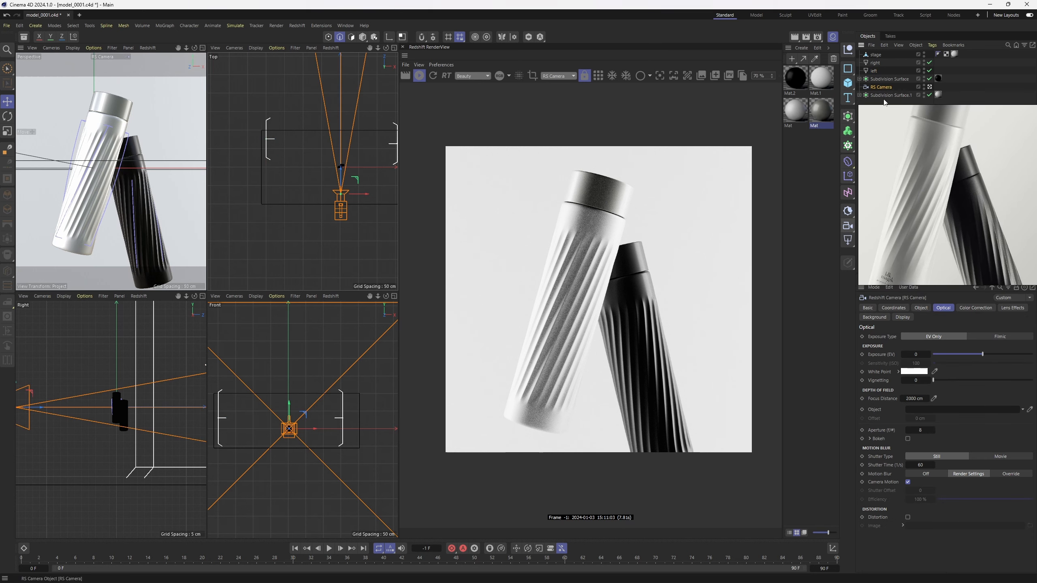
{"action": "left_click", "coordinate": [974, 308]}
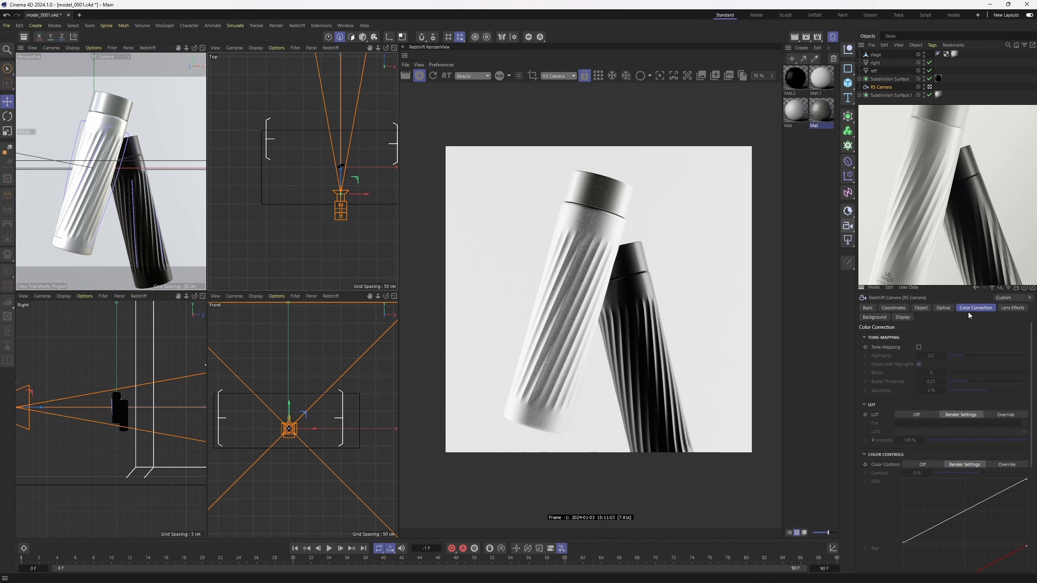
{"action": "left_click", "coordinate": [919, 347]}
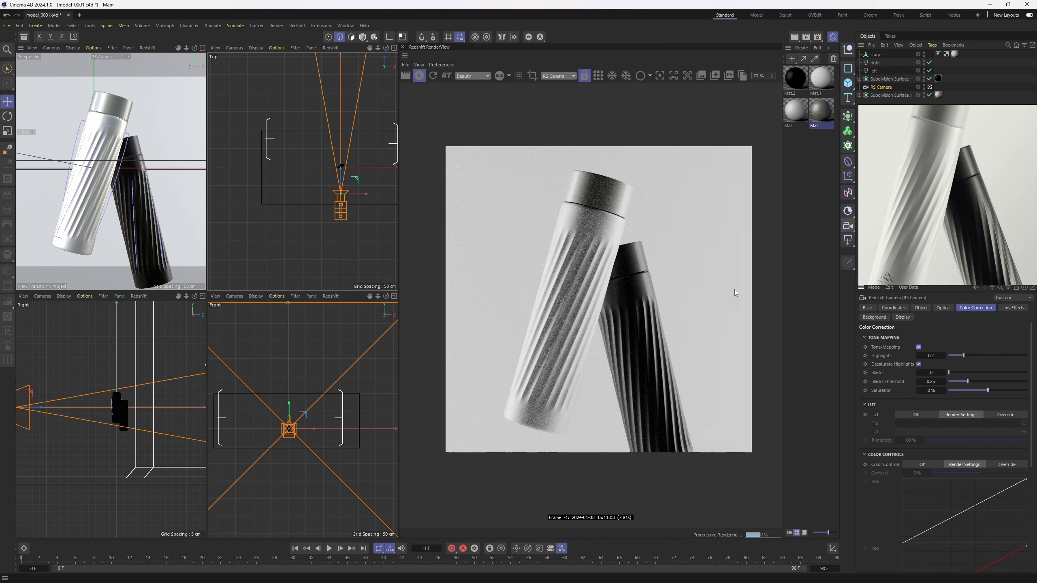
{"action": "left_click", "coordinate": [972, 354]}
{"action": "left_click", "coordinate": [1011, 355]}
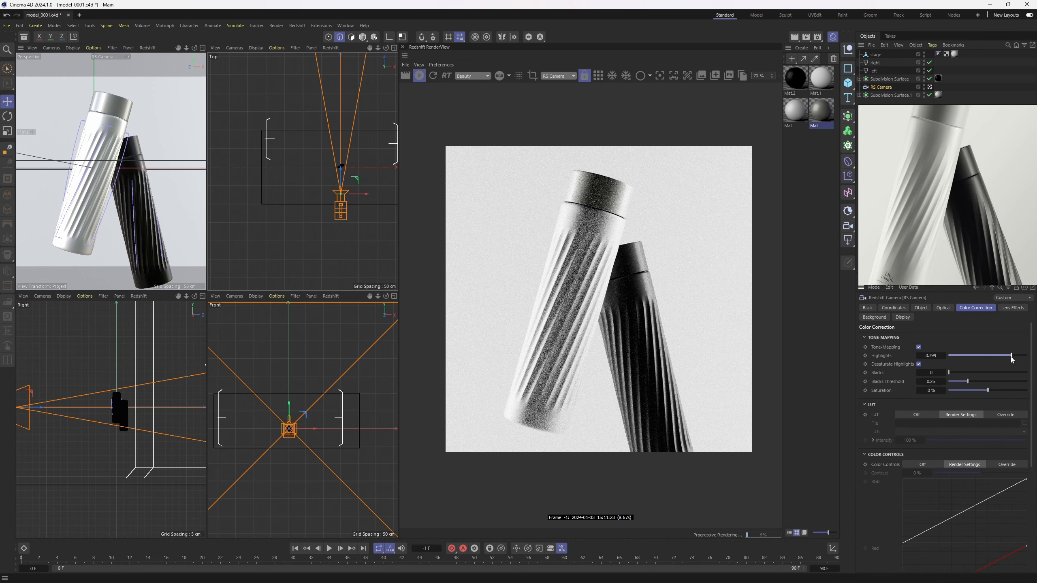
Set the RS Camera's vignetting to 50 in its optical settings.
{"action": "left_click", "coordinate": [943, 307]}
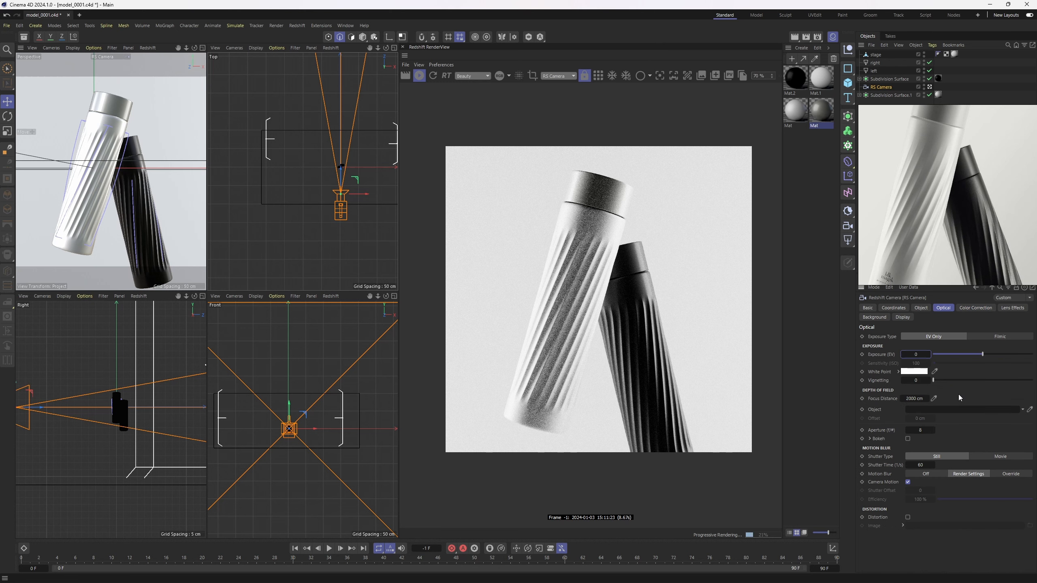
{"action": "double_click", "coordinate": [923, 380]}
{"action": "type", "text": "25"}
{"action": "key", "text": "Return"}
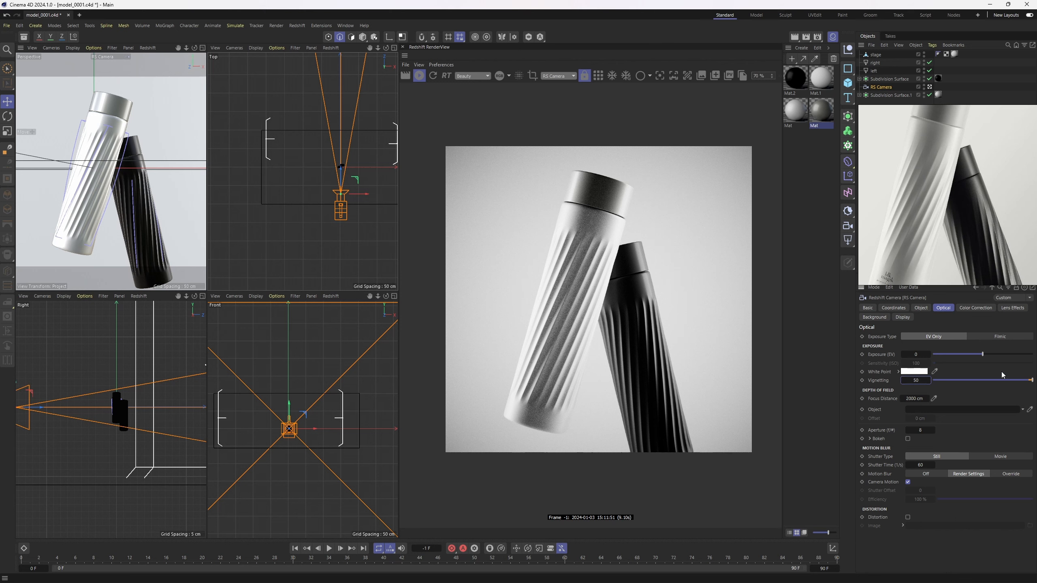
Raise the stage's floor polygon slightly in the front view.
{"action": "left_click", "coordinate": [310, 183]}
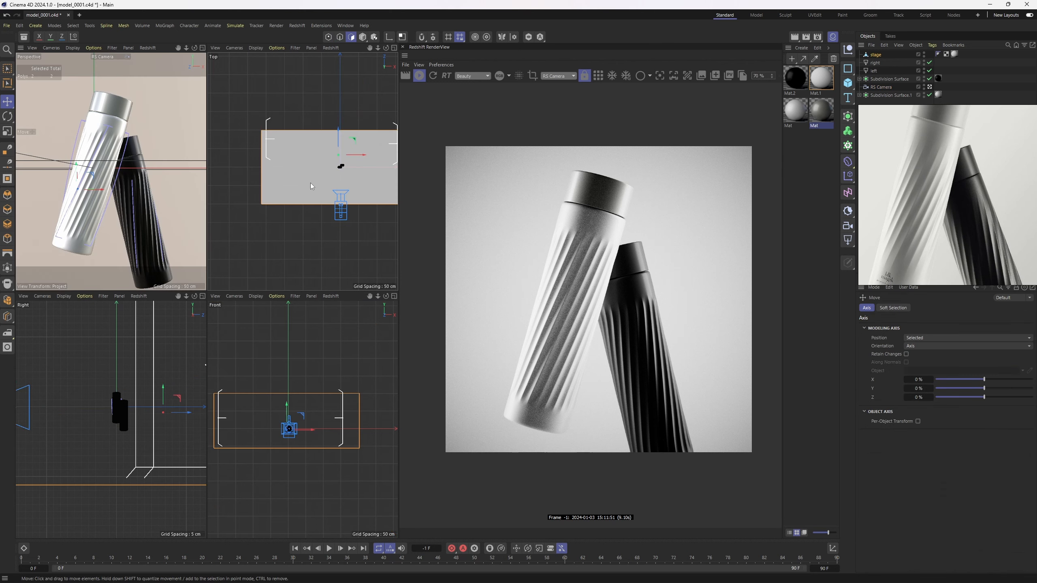
{"action": "left_click_drag", "start_coordinate": [287, 428], "coordinate": [288, 419]}
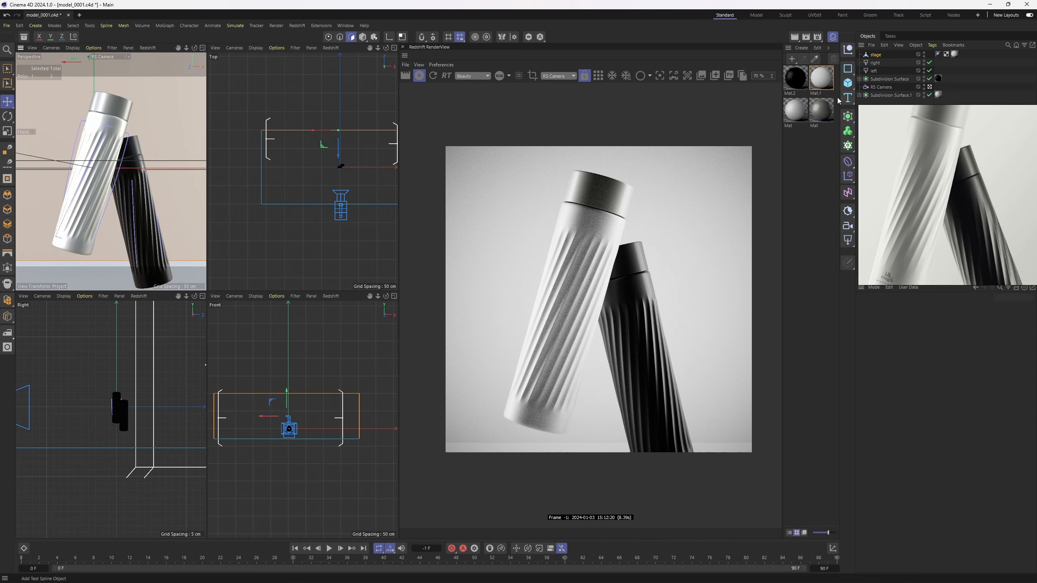
Darken the base colour of the light bottle's body material to a brightness value of 70%.
{"action": "left_click", "coordinate": [938, 95]}
{"action": "double_click", "coordinate": [938, 95]}
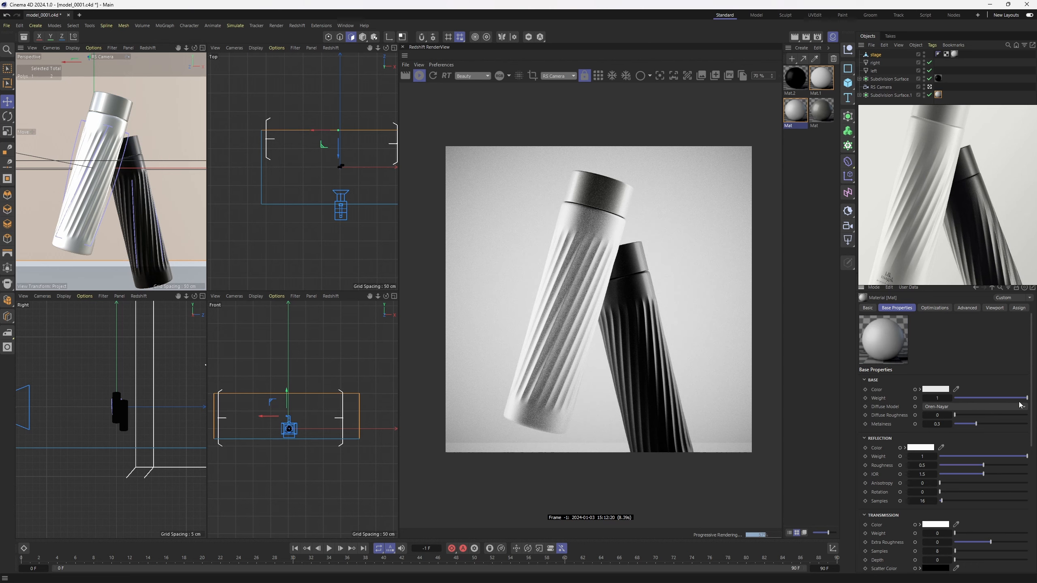
{"action": "left_click", "coordinate": [935, 389]}
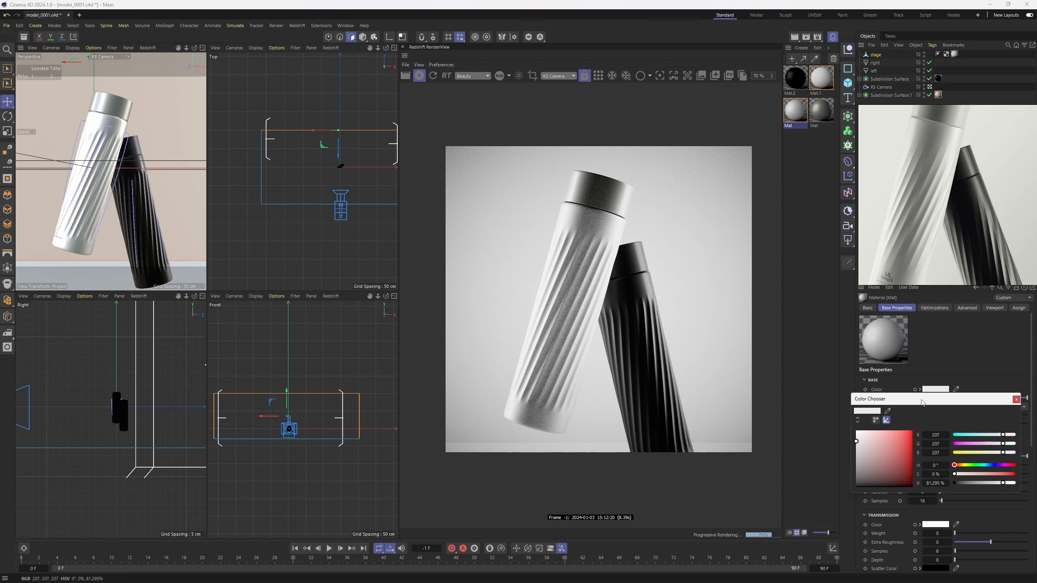
{"action": "left_click", "coordinate": [933, 483]}
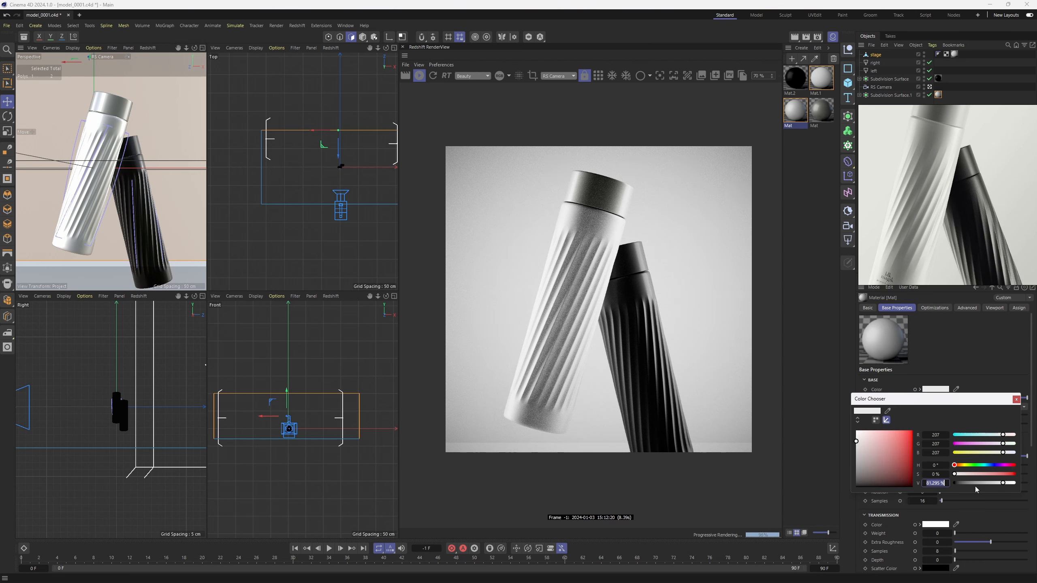
{"action": "type", "text": "65"}
{"action": "key", "text": "Return"}
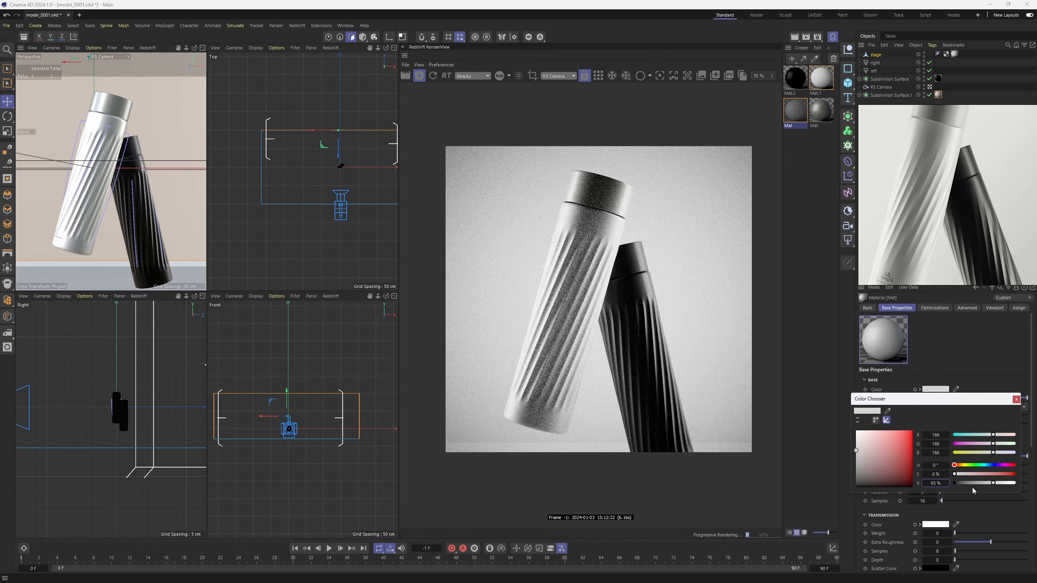
{"action": "left_click", "coordinate": [939, 482]}
{"action": "type", "text": "70"}
{"action": "key", "text": "Return"}
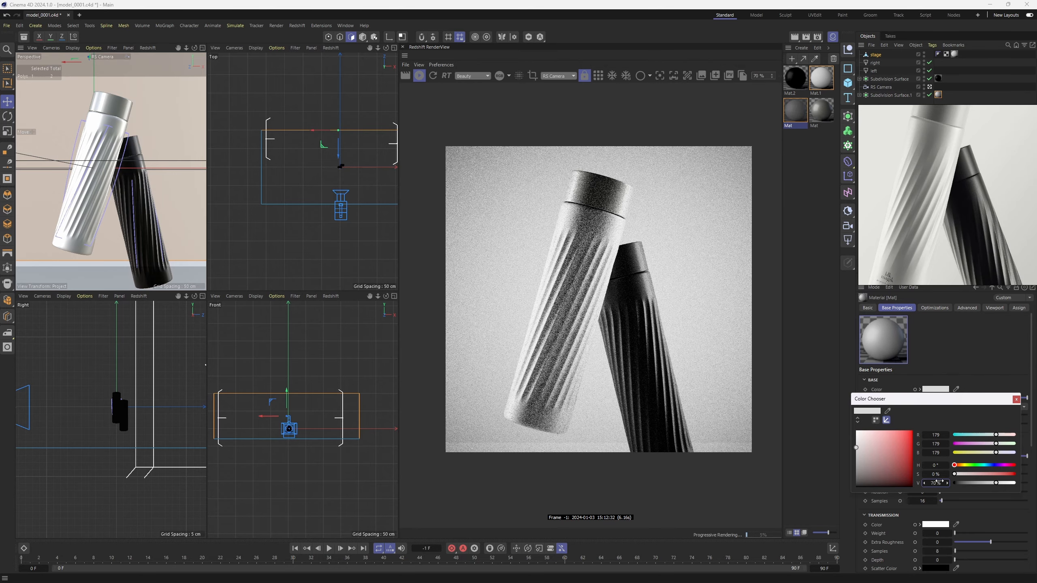
{"action": "left_click", "coordinate": [1016, 399]}
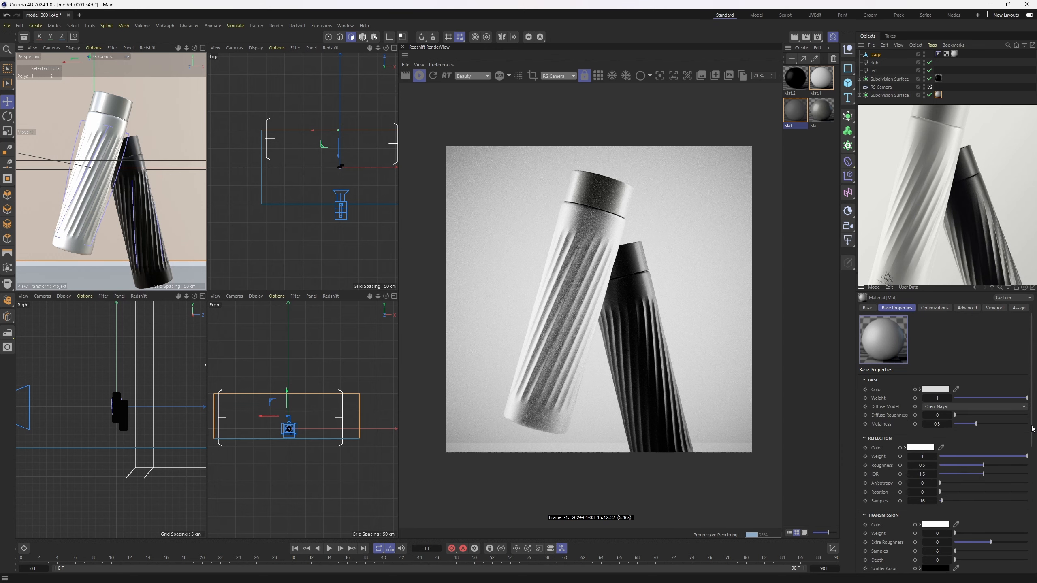
Set the light bottle's body material to reflection roughness 0.6 and metalness 0.6.
{"action": "left_click", "coordinate": [925, 466]}
{"action": "type", "text": "0.6"}
{"action": "key", "text": "Return"}
{"action": "left_click", "coordinate": [937, 424]}
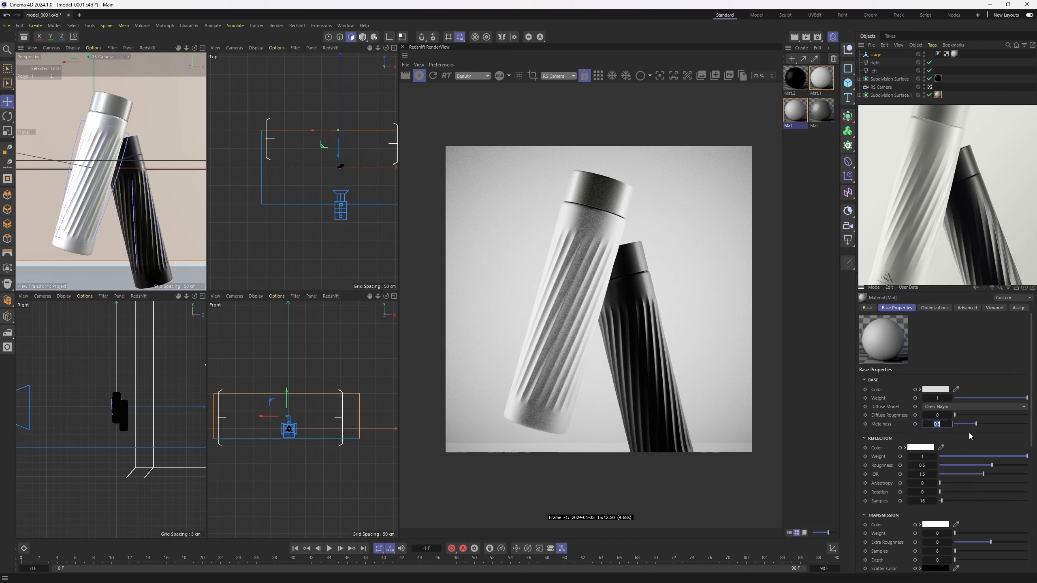
{"action": "type", "text": "0.6"}
{"action": "key", "text": "Return"}
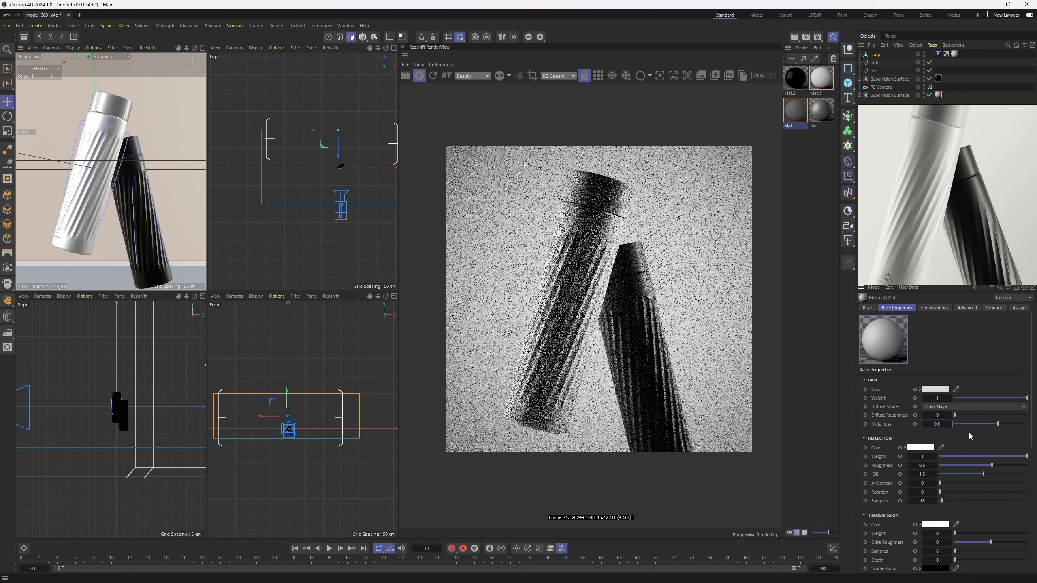
Raise the coat weight of the light bottle's body material to 0.938.
{"action": "scroll", "coordinate": [969, 433], "scroll_direction": "down", "scroll_amount": 5}
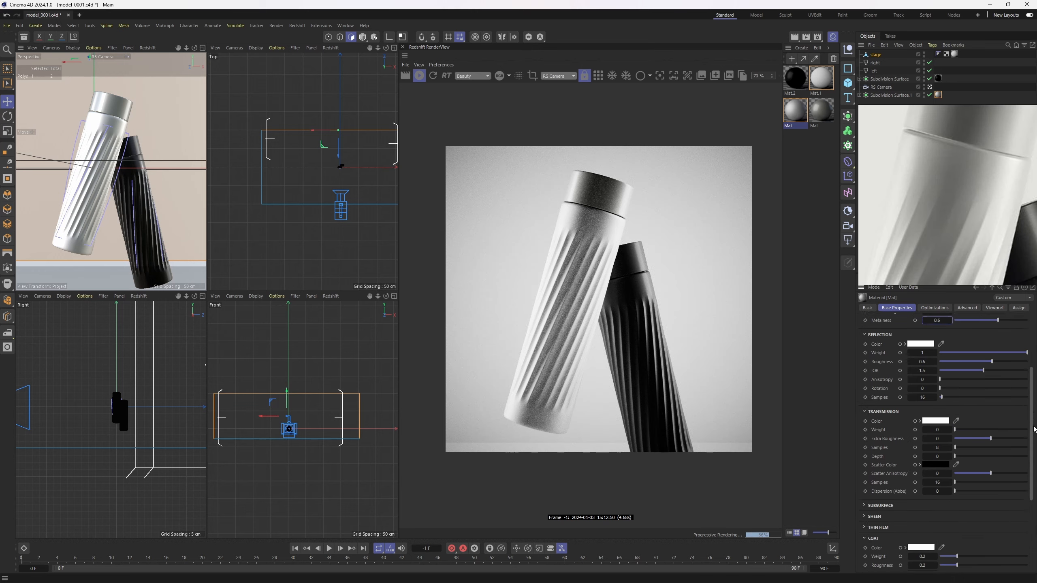
{"action": "left_click", "coordinate": [923, 464]}
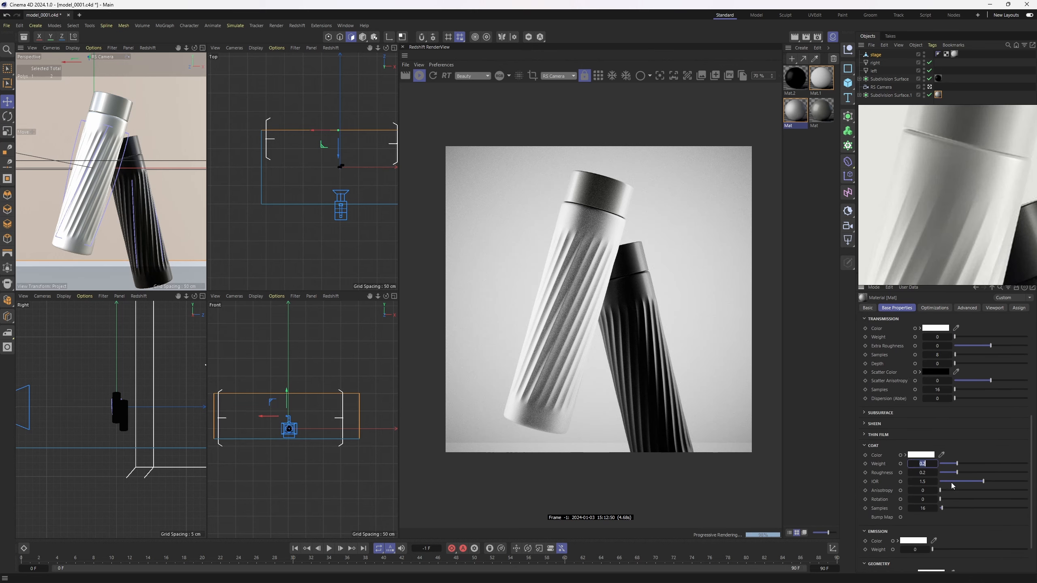
{"action": "type", "text": "0.5"}
{"action": "key", "text": "Return"}
Brighten the base colour of the light bottle's lid material to a brightness value of 65%.
{"action": "left_click", "coordinate": [811, 127]}
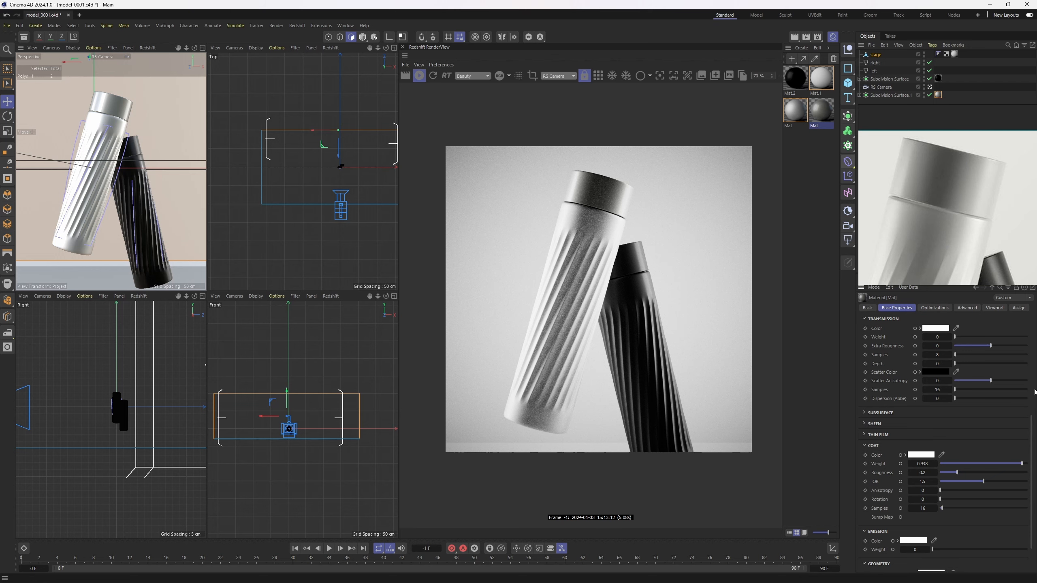
{"action": "scroll", "coordinate": [947, 408], "scroll_direction": "up", "scroll_amount": 5}
{"action": "left_click", "coordinate": [934, 389]}
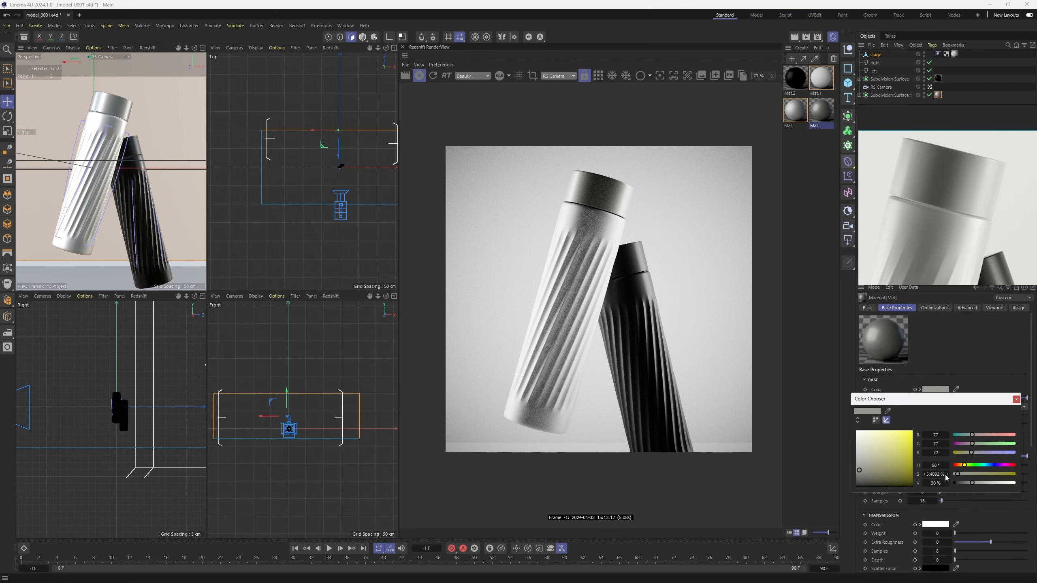
{"action": "left_click", "coordinate": [934, 483]}
{"action": "type", "text": "50"}
{"action": "key", "text": "Return"}
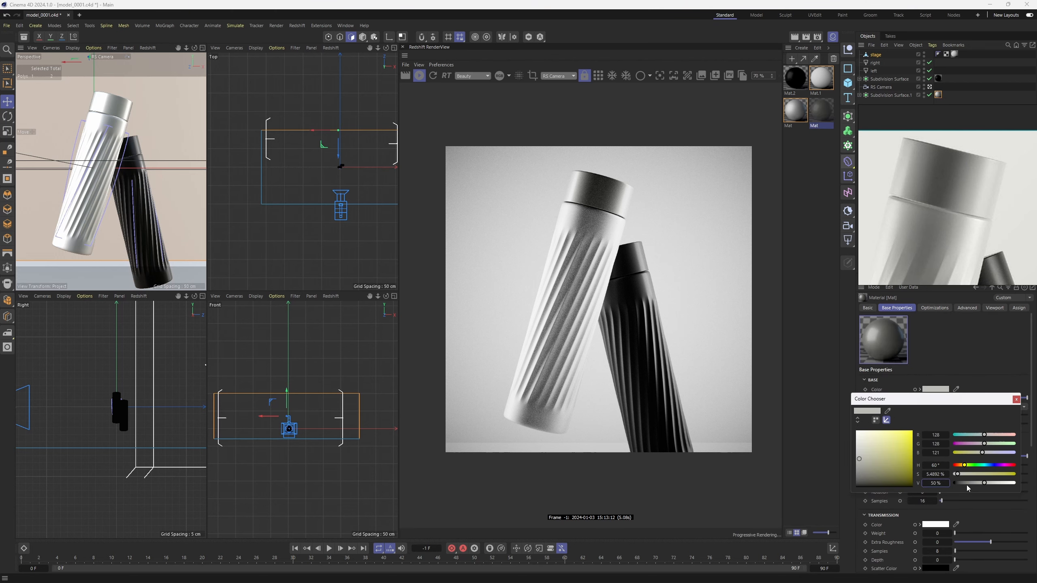
{"action": "left_click", "coordinate": [939, 484]}
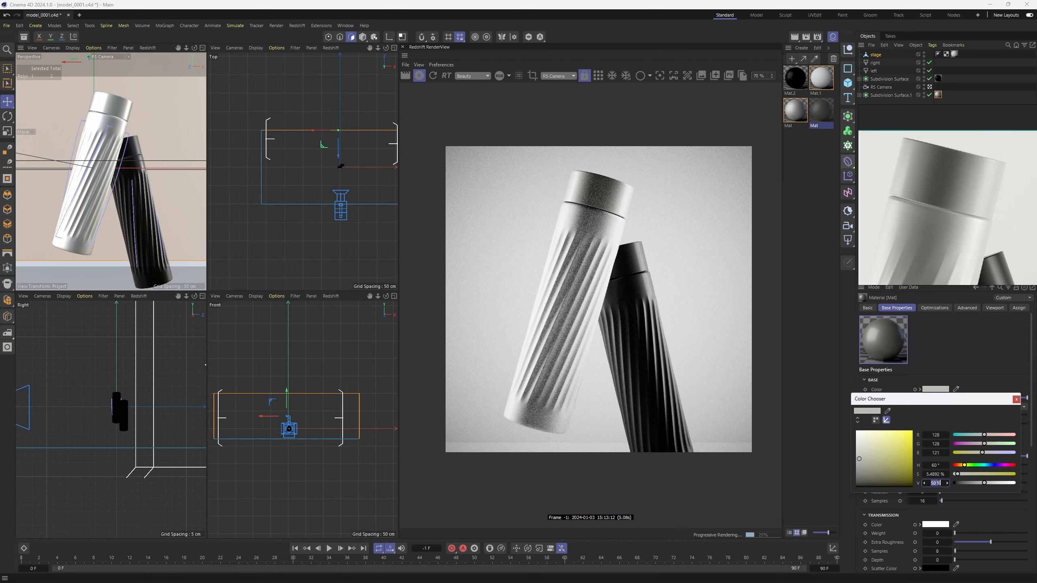
{"action": "type", "text": "65"}
{"action": "key", "text": "Return"}
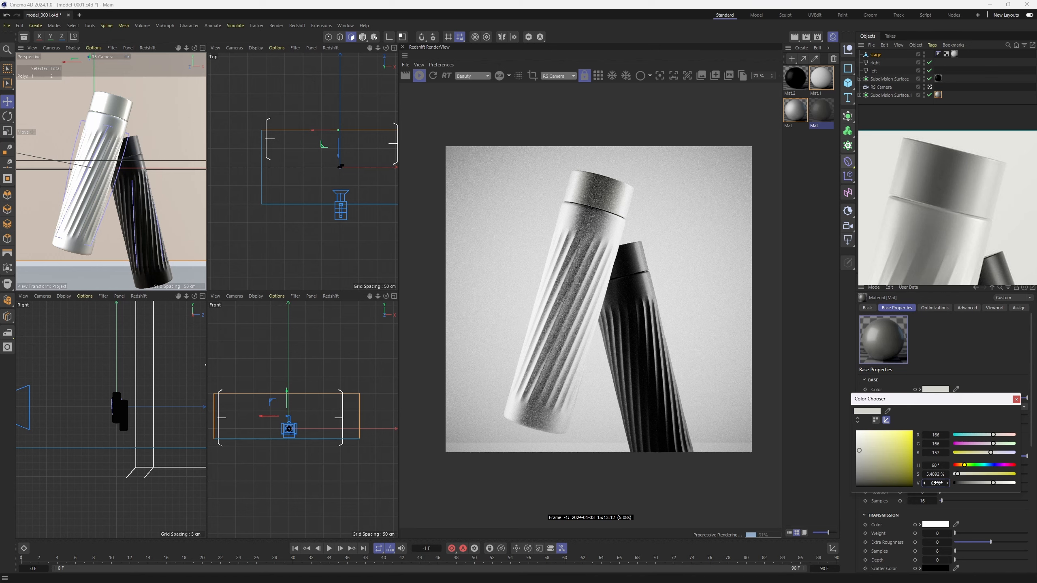
{"action": "left_click", "coordinate": [1016, 400]}
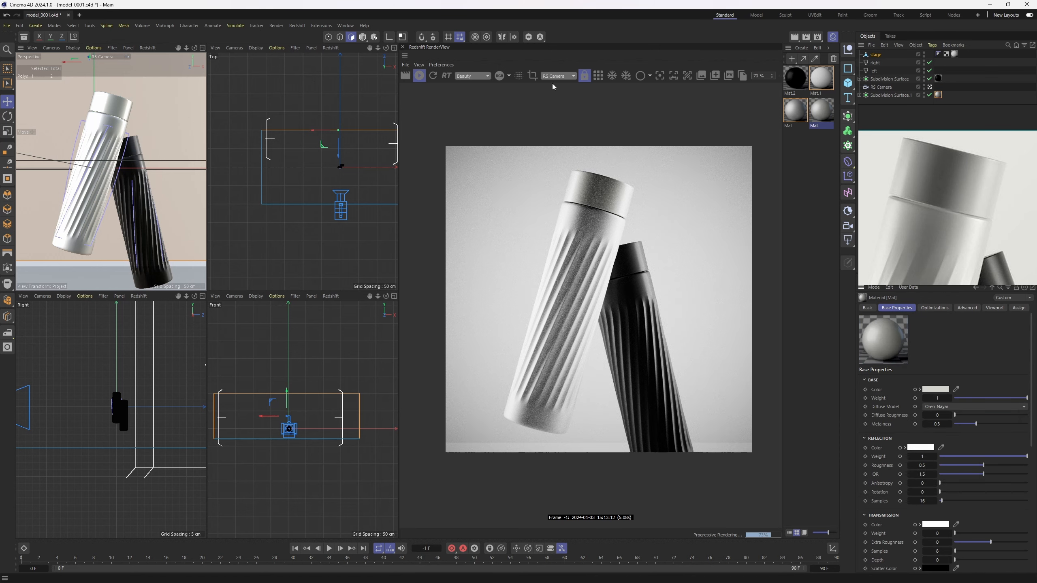
Limit the render to a region around the light bottle's lid and upper flutes, and render it in bucket mode.
{"action": "left_click", "coordinate": [532, 76]}
{"action": "left_click_drag", "start_coordinate": [607, 313], "coordinate": [616, 275]}
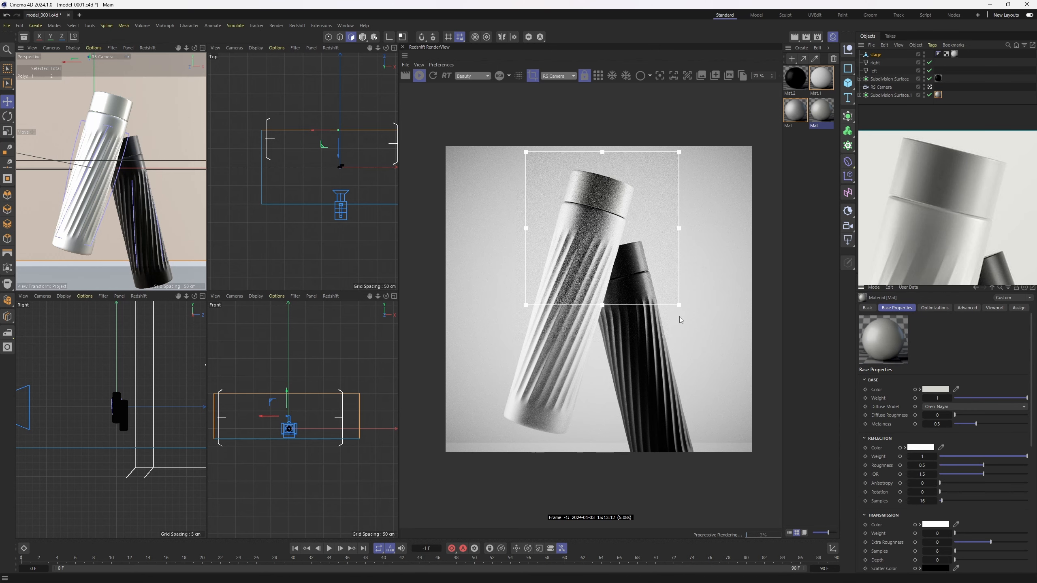
{"action": "left_click_drag", "start_coordinate": [677, 306], "coordinate": [673, 275]}
{"action": "left_click_drag", "start_coordinate": [648, 234], "coordinate": [653, 245]}
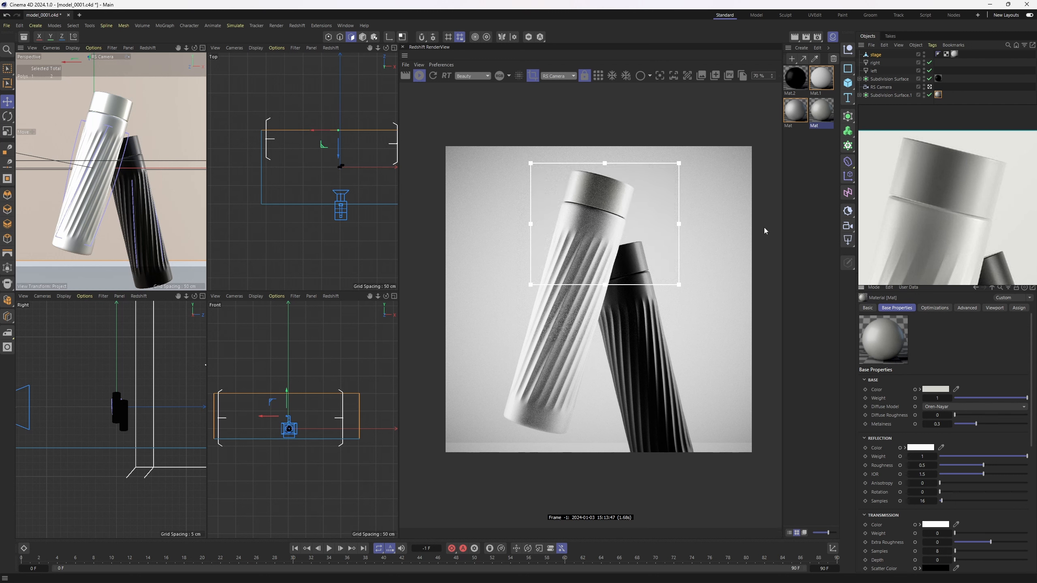
{"action": "left_click", "coordinate": [604, 79]}
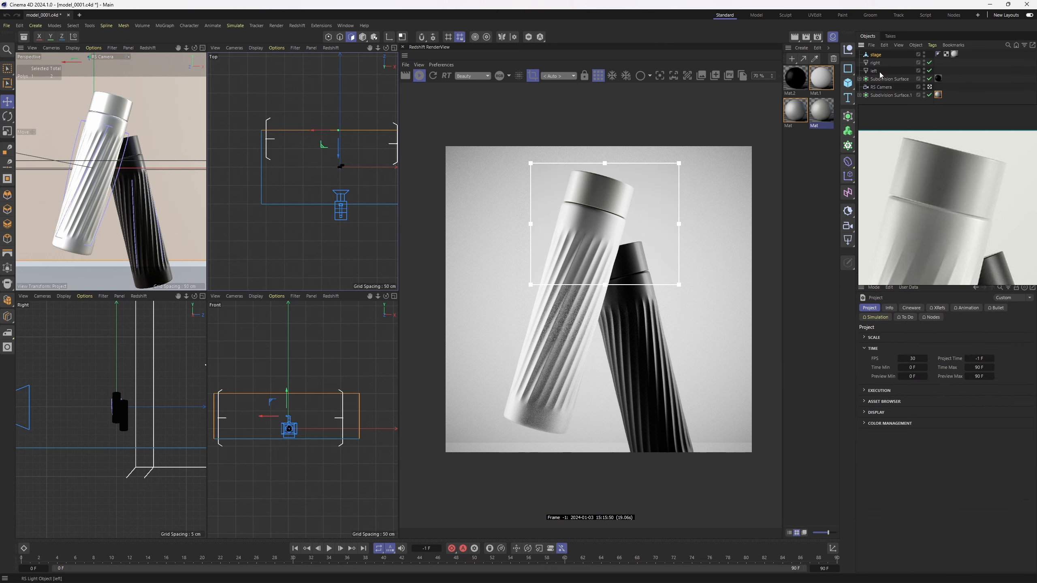
Reduce the intensity of the left area light to 25.
{"action": "left_click", "coordinate": [874, 72]}
{"action": "left_click", "coordinate": [916, 370]}
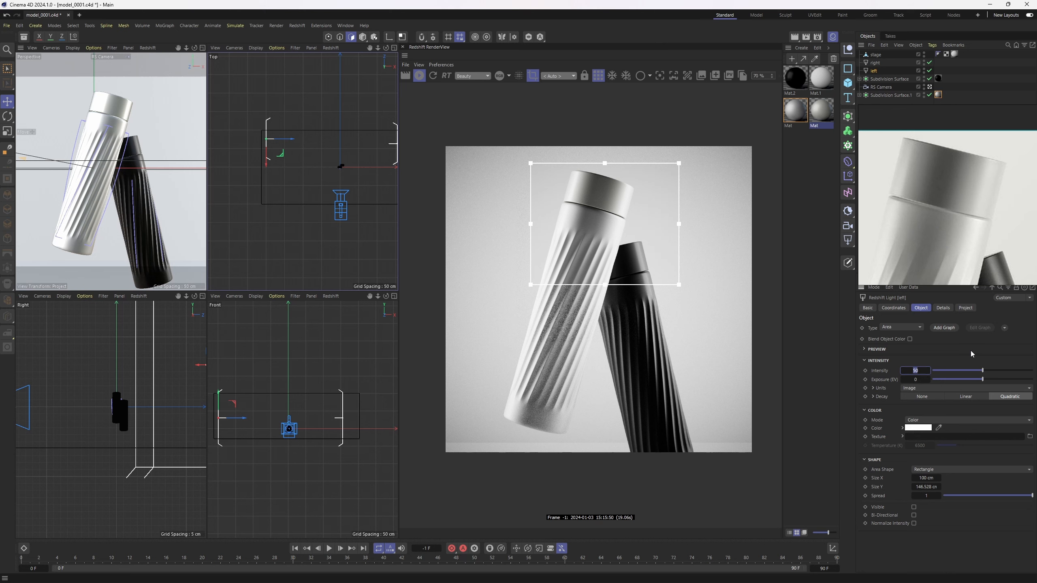
{"action": "type", "text": "25"}
{"action": "key", "text": "Return"}
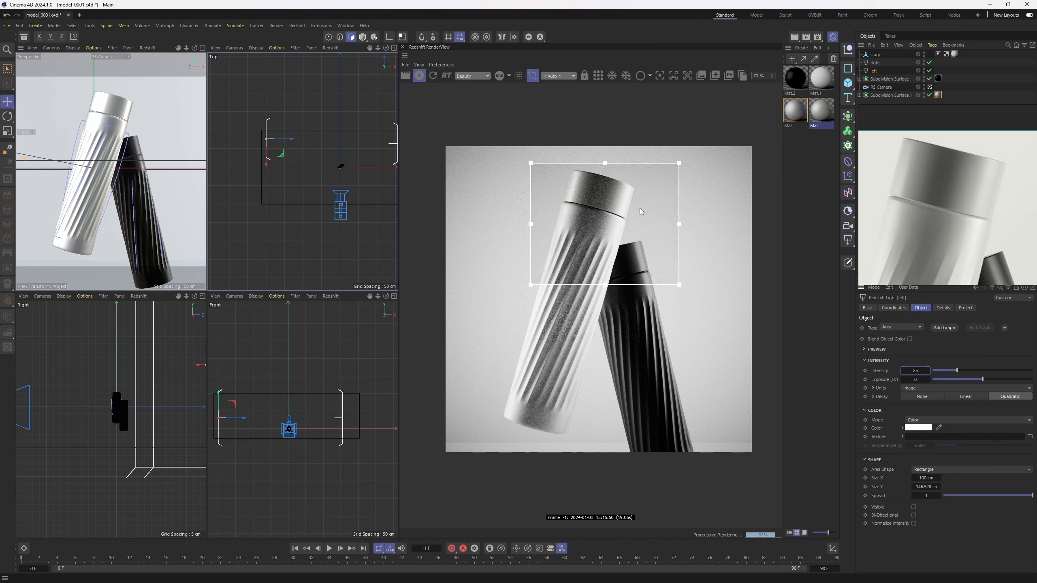
Set the RS Camera's exposure to 1 EV and check the lid up close in a bucket-mode render.
{"action": "left_click", "coordinate": [882, 88]}
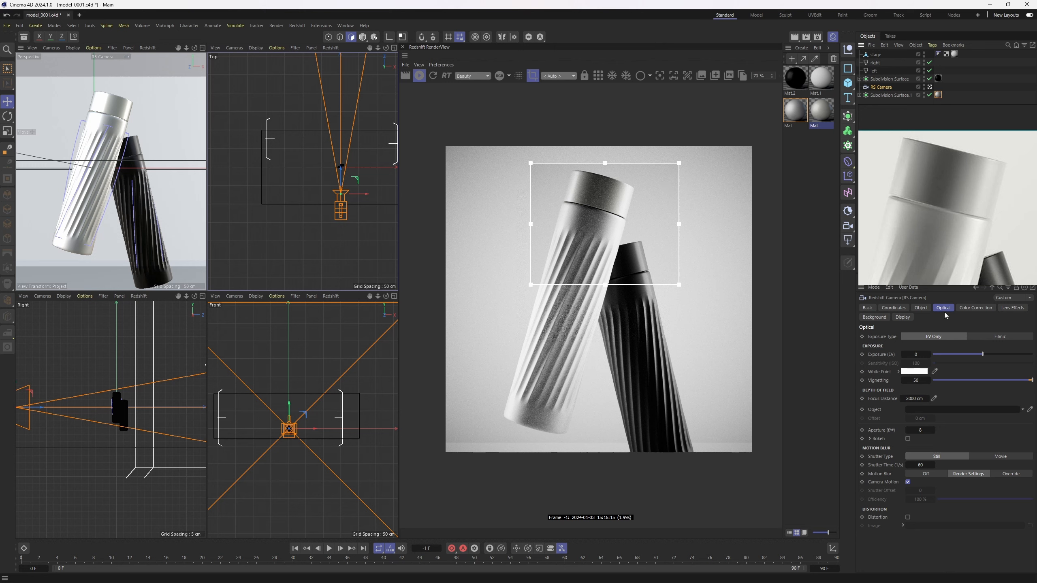
{"action": "left_click", "coordinate": [919, 355]}
{"action": "left_click", "coordinate": [599, 76]}
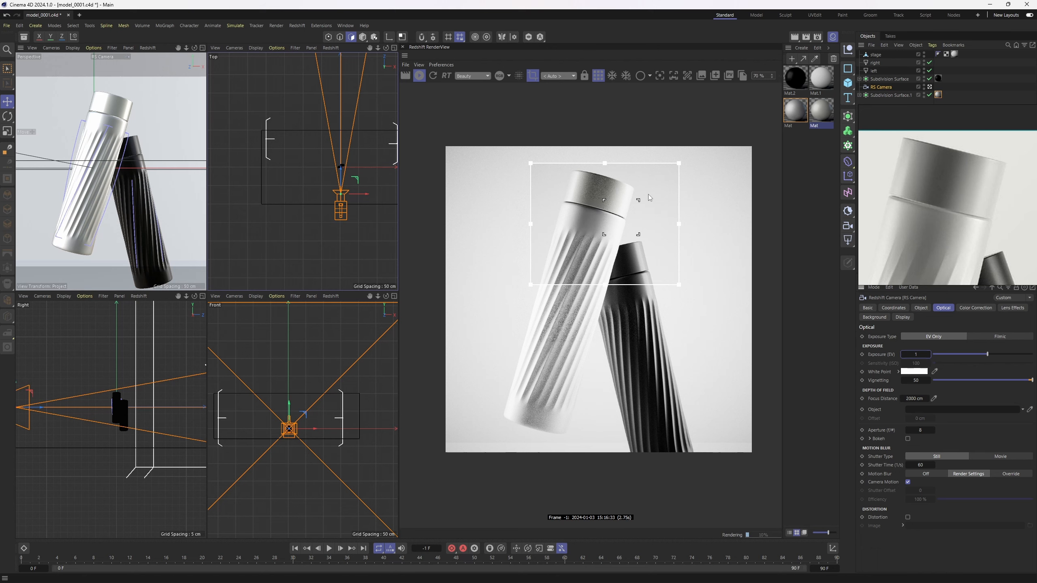
{"action": "scroll", "coordinate": [632, 182], "scroll_direction": "up", "scroll_amount": 6}
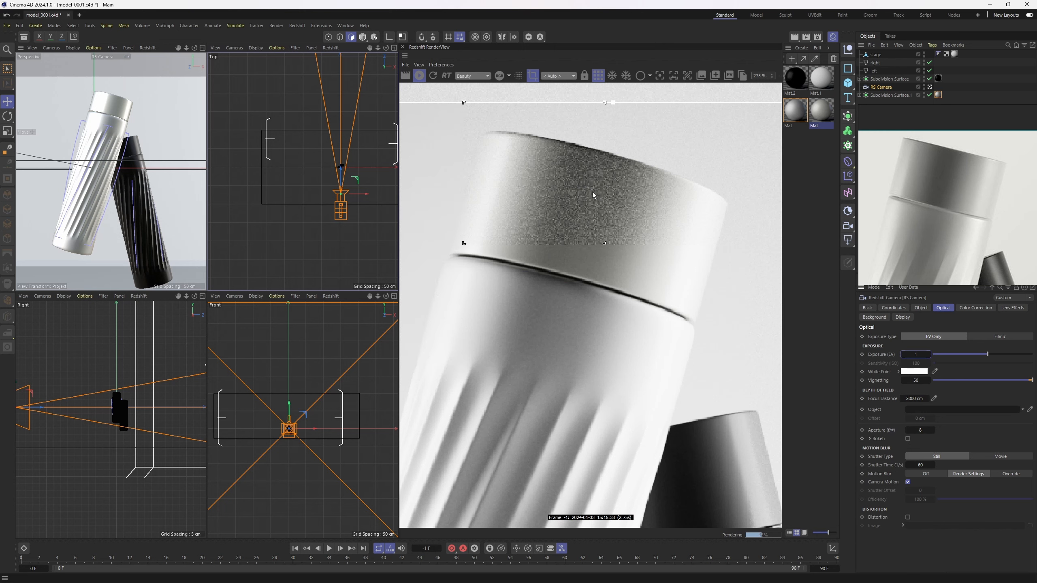
{"action": "scroll", "coordinate": [592, 191], "scroll_direction": "down", "scroll_amount": 5}
Set the light bottle's body material reflection roughness to 0.4 and shrink the render region around the flutes' upper ends.
{"action": "left_click", "coordinate": [795, 110]}
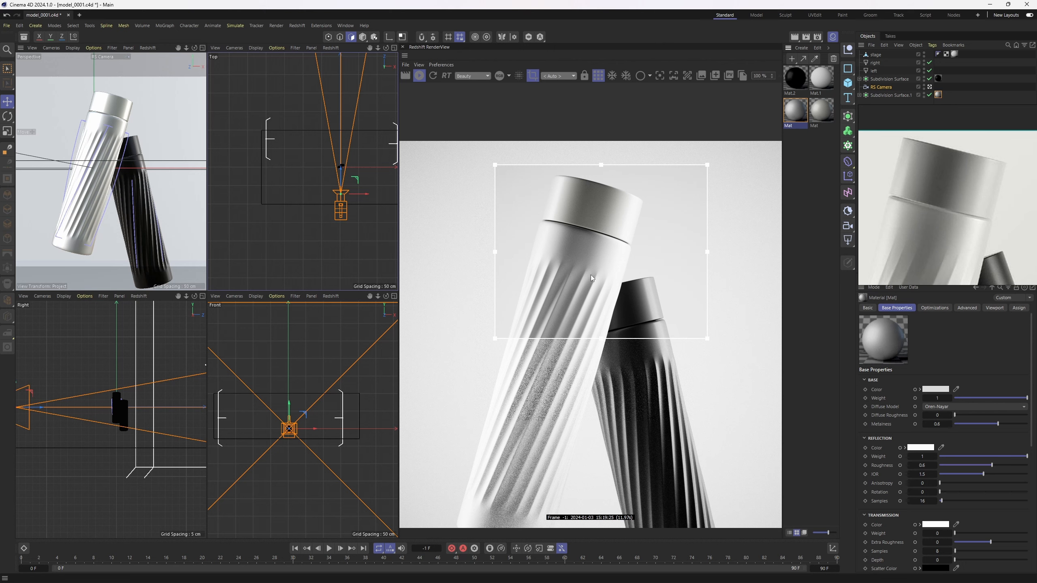
{"action": "double_click", "coordinate": [938, 424]}
{"action": "double_click", "coordinate": [921, 466]}
{"action": "type", "text": "0.4"}
{"action": "key", "text": "Return"}
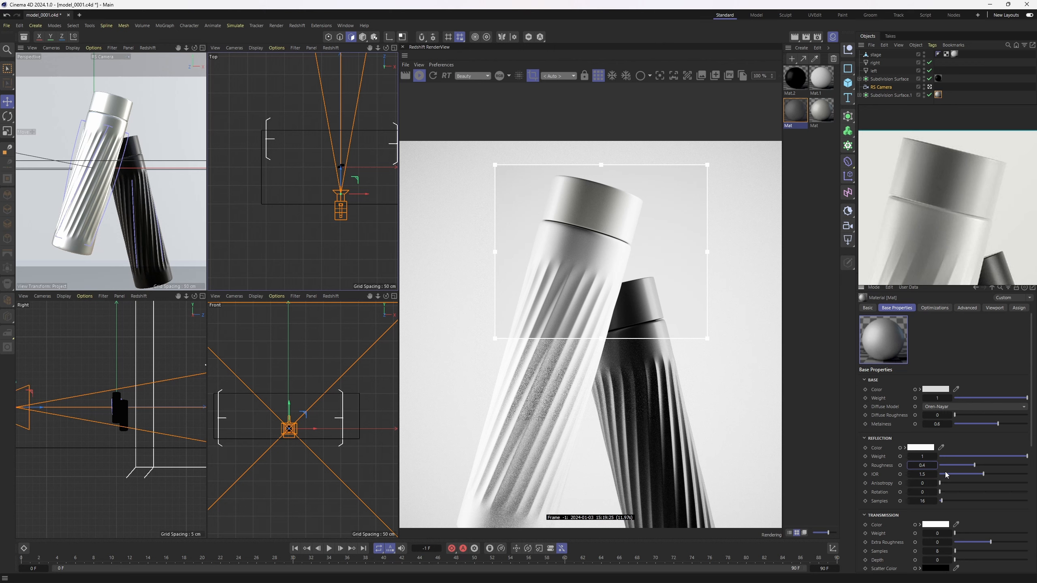
{"action": "left_click_drag", "start_coordinate": [707, 165], "coordinate": [627, 226]}
{"action": "left_click_drag", "start_coordinate": [613, 273], "coordinate": [620, 264]}
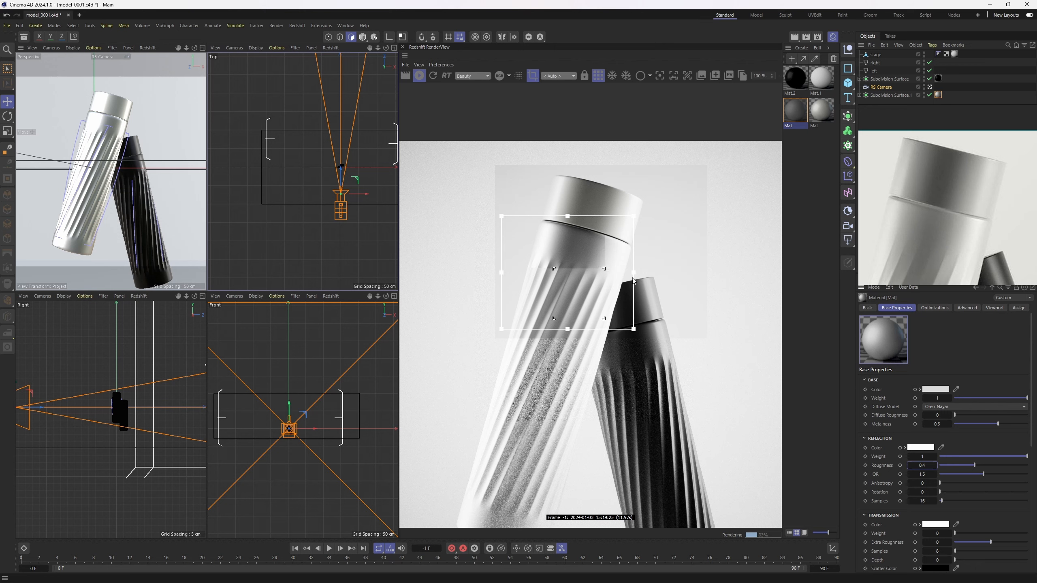
Try a base metalness of 0.4 on the light bottle's body material, and settle on 0.2.
{"action": "left_click", "coordinate": [937, 424]}
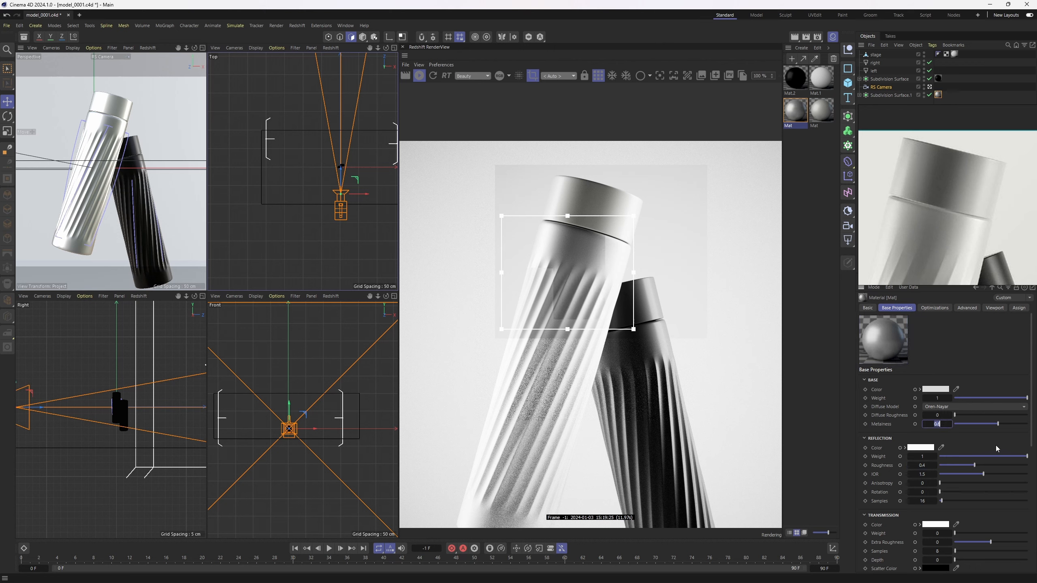
{"action": "type", "text": "0.4"}
{"action": "key", "text": "Return"}
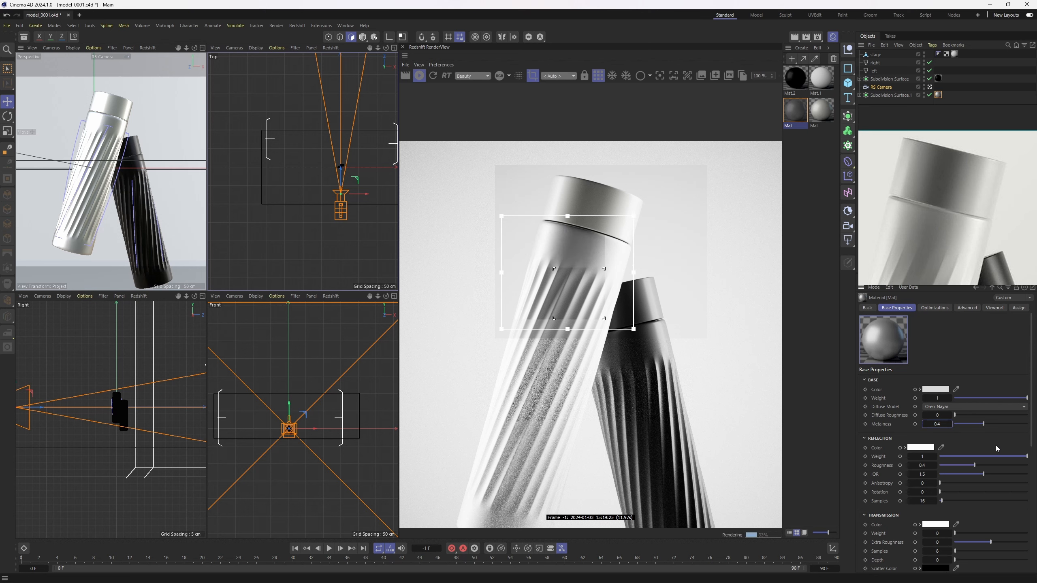
{"action": "left_click", "coordinate": [937, 424]}
{"action": "type", "text": "0.2"}
{"action": "key", "text": "Return"}
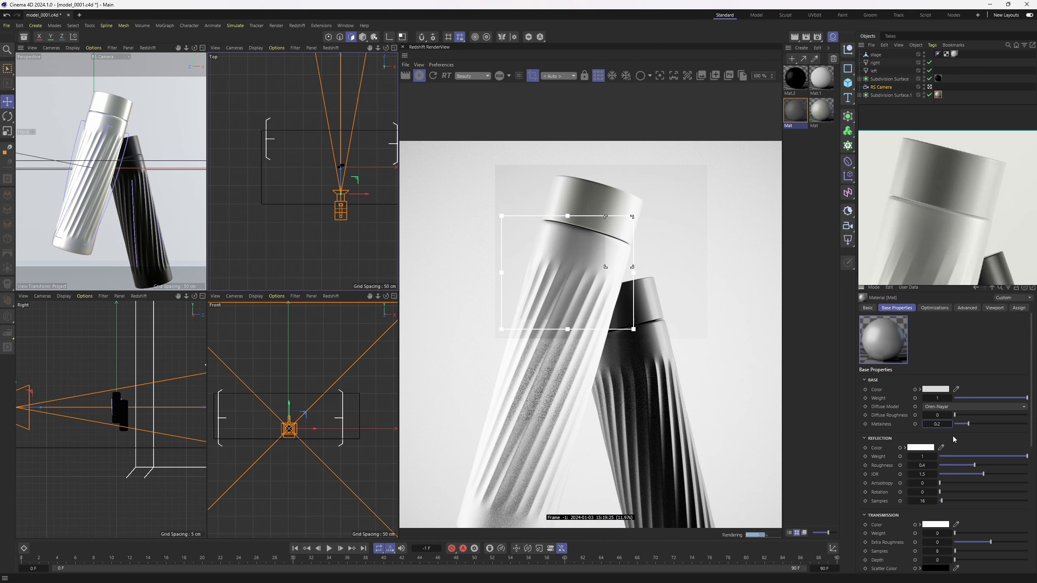
Set the light bottle's body material coat weight to 1 and move the reference image clear of the render.
{"action": "left_click_drag", "start_coordinate": [1030, 365], "coordinate": [1030, 467]}
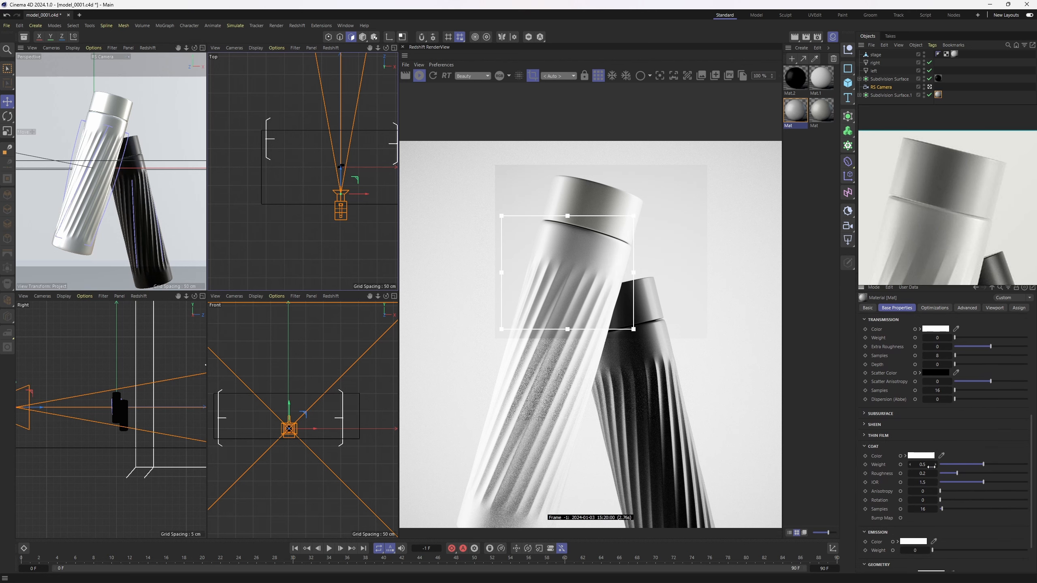
{"action": "left_click_drag", "start_coordinate": [986, 468], "coordinate": [1027, 466]}
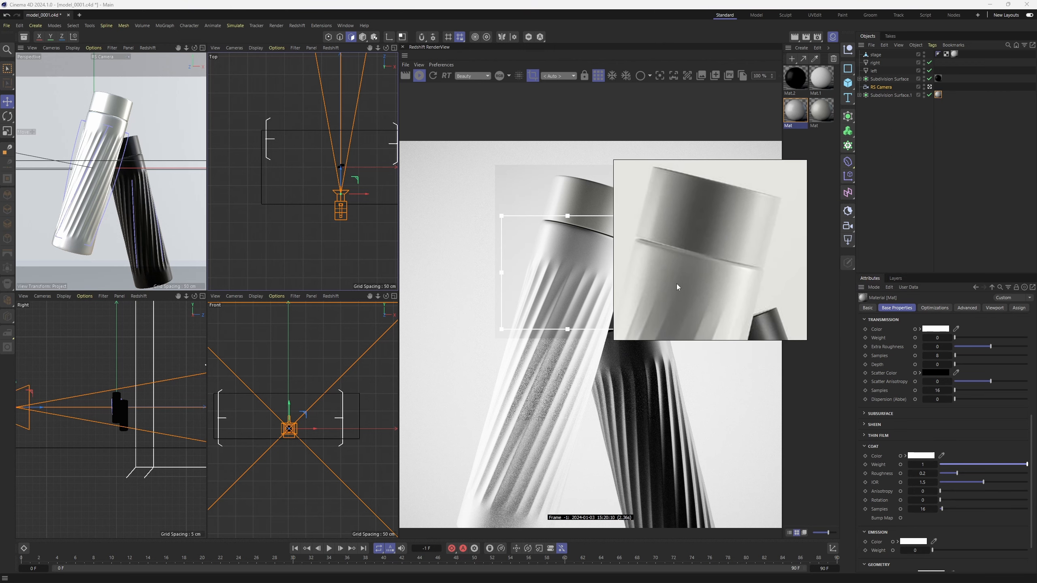
{"action": "right_click_drag", "start_coordinate": [677, 281], "coordinate": [926, 231]}
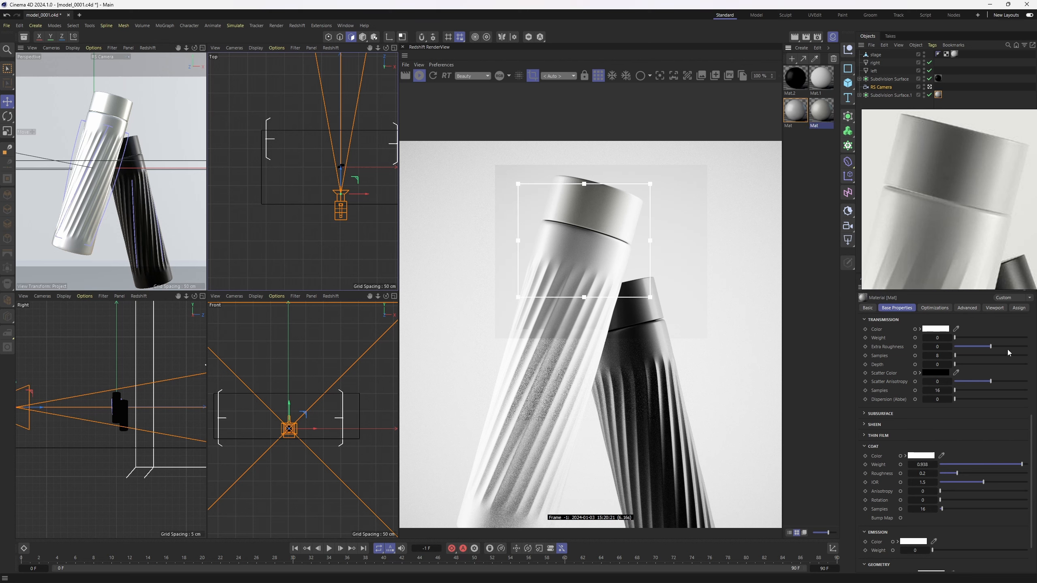
Darken the light bottle's lid material base color to a brightness value of 55% and turn off the render region.
{"action": "left_click", "coordinate": [936, 330]}
{"action": "key", "text": "Escape"}
{"action": "scroll", "coordinate": [957, 382], "scroll_direction": "up", "scroll_amount": 5}
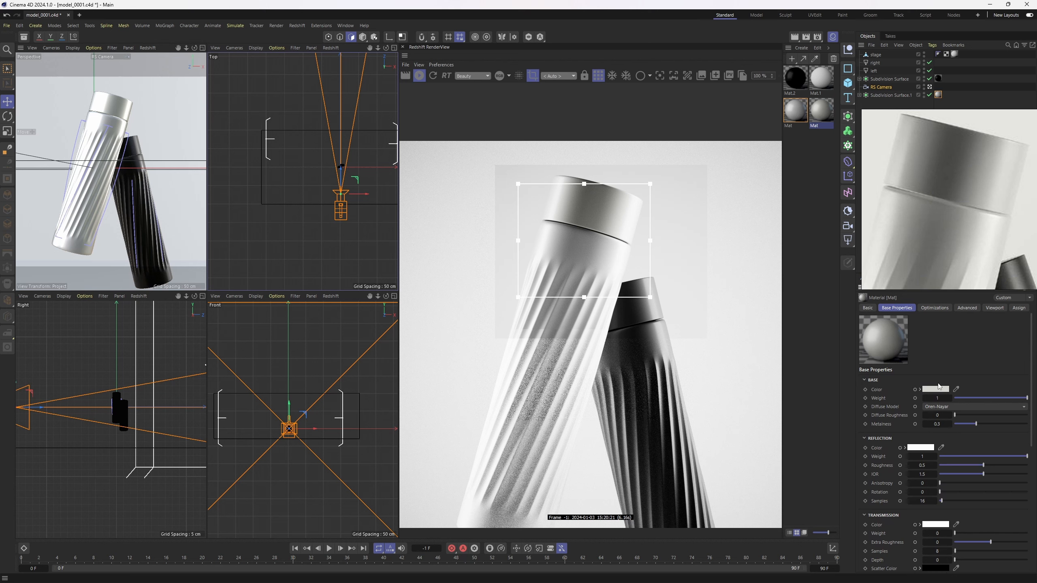
{"action": "left_click", "coordinate": [937, 388]}
{"action": "left_click_drag", "start_coordinate": [958, 475], "coordinate": [952, 475]}
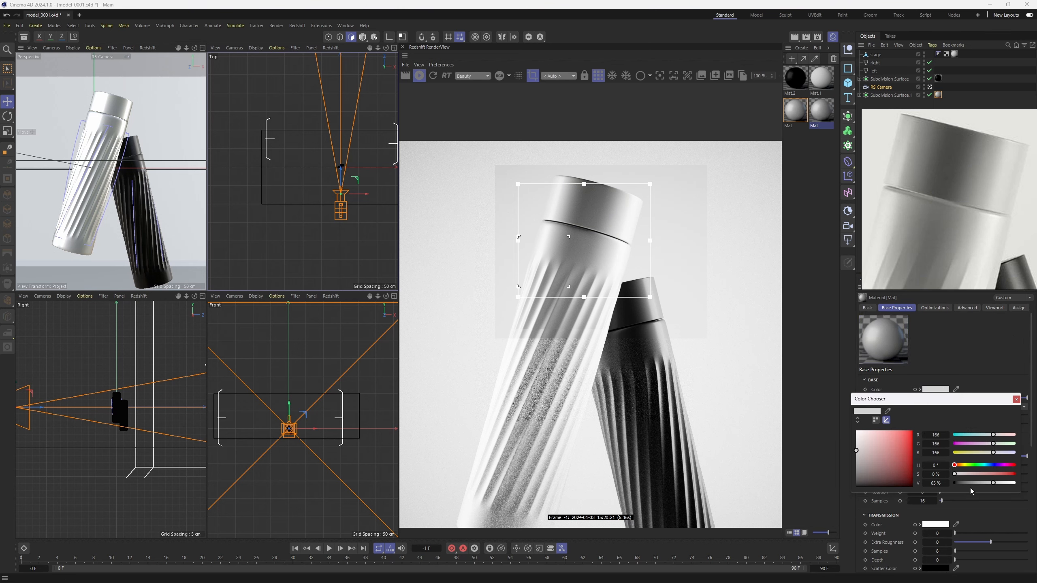
{"action": "left_click", "coordinate": [947, 484]}
{"action": "type", "text": "55"}
{"action": "key", "text": "Return"}
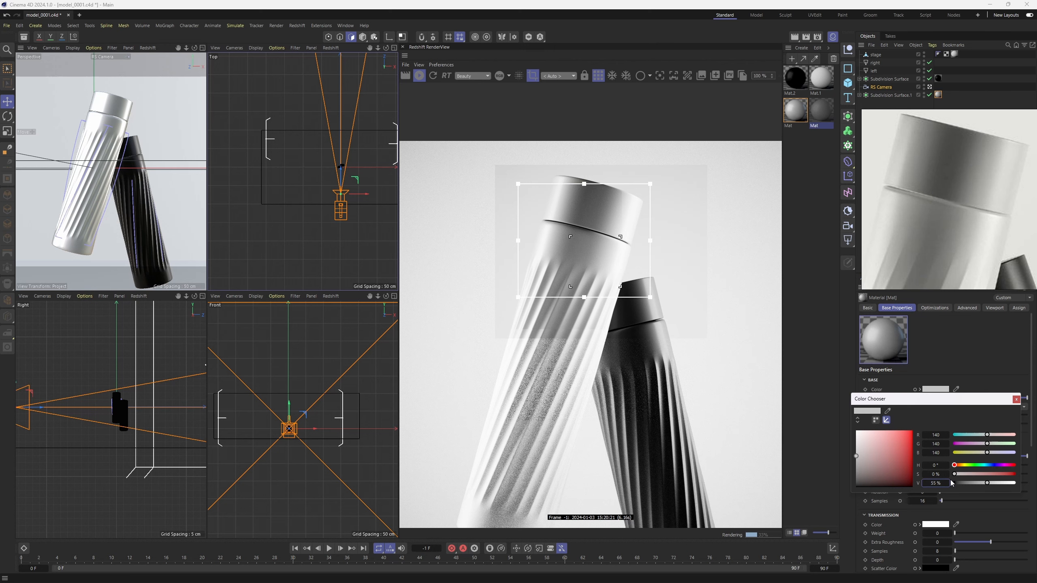
{"action": "scroll", "coordinate": [598, 142], "scroll_direction": "down", "scroll_amount": 1}
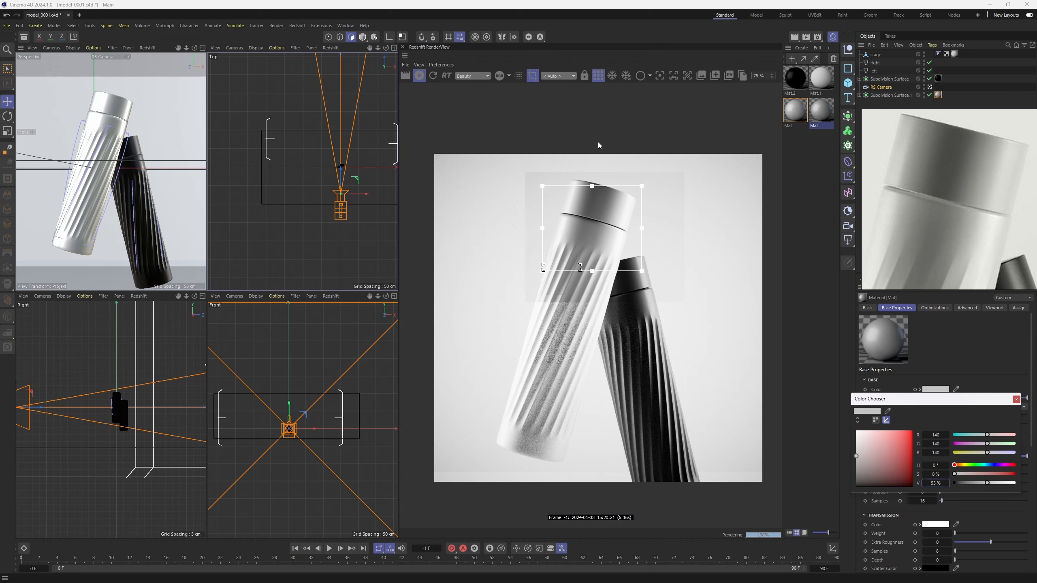
{"action": "left_click", "coordinate": [533, 76]}
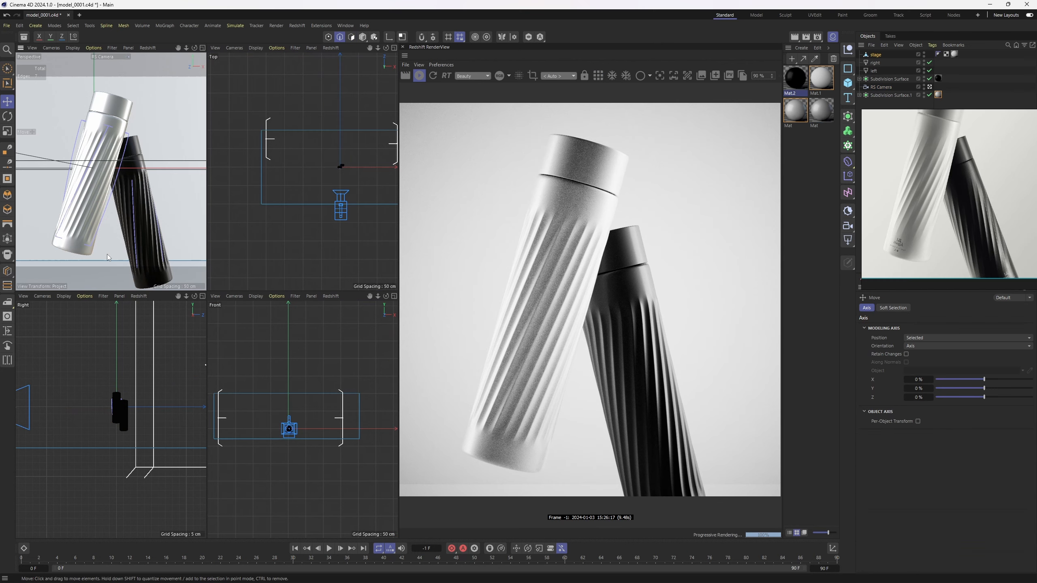
Set the modeling axis orientation to World and lower the back edge of the stage floor slightly.
{"action": "left_click", "coordinate": [89, 250]}
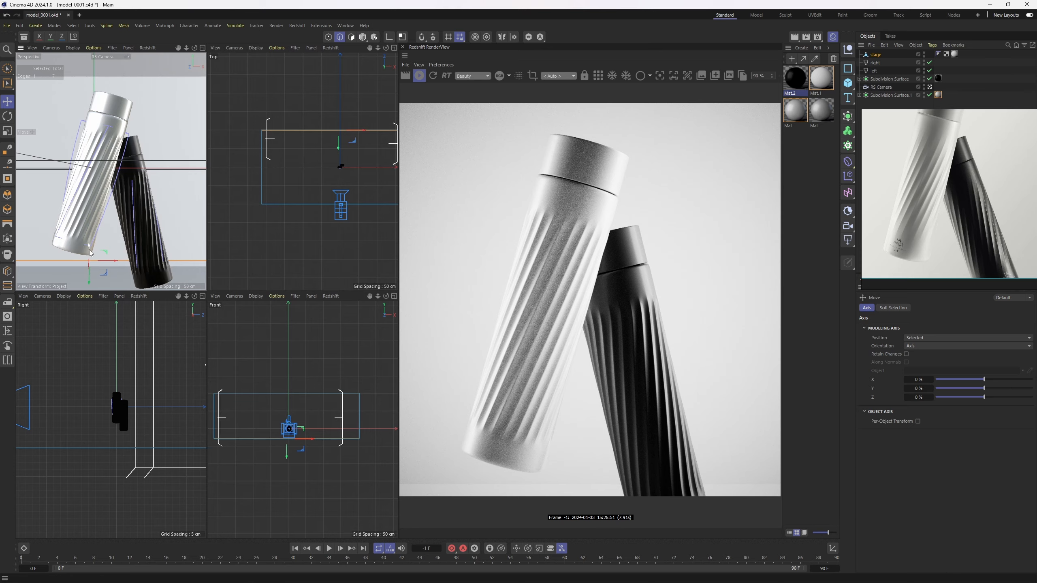
{"action": "right_click", "coordinate": [89, 250]}
{"action": "left_click", "coordinate": [107, 381]}
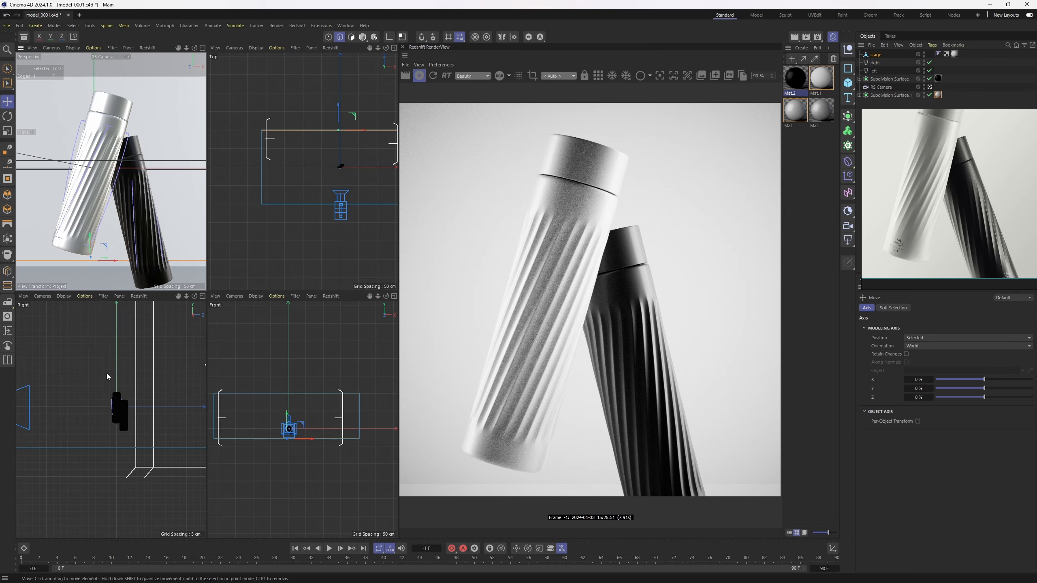
{"action": "left_click_drag", "start_coordinate": [90, 246], "coordinate": [89, 256]}
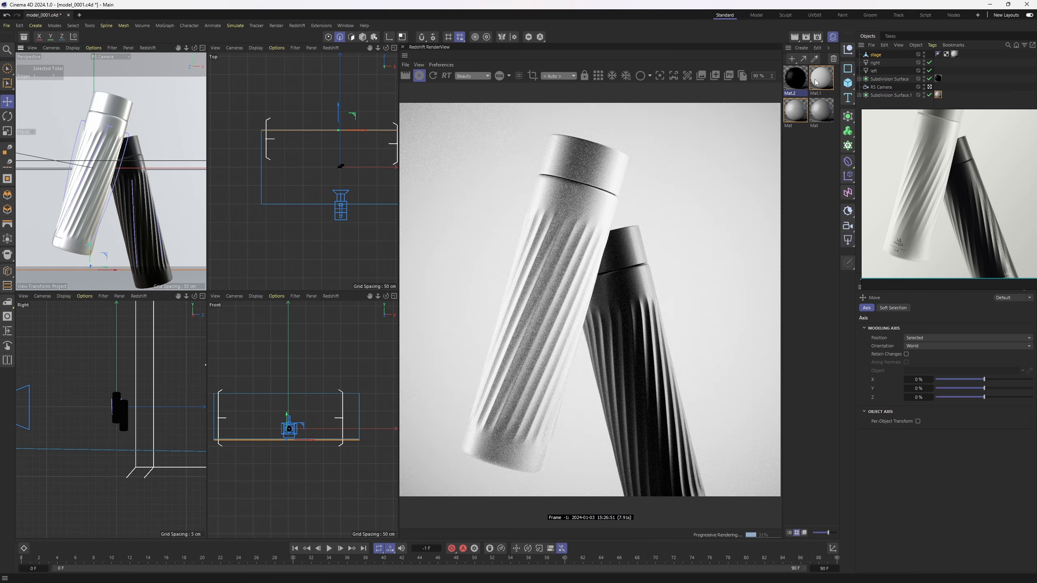
Set the coat weight of the dark bottle's material Mat.2 to 0.1.
{"action": "left_click", "coordinate": [795, 78]}
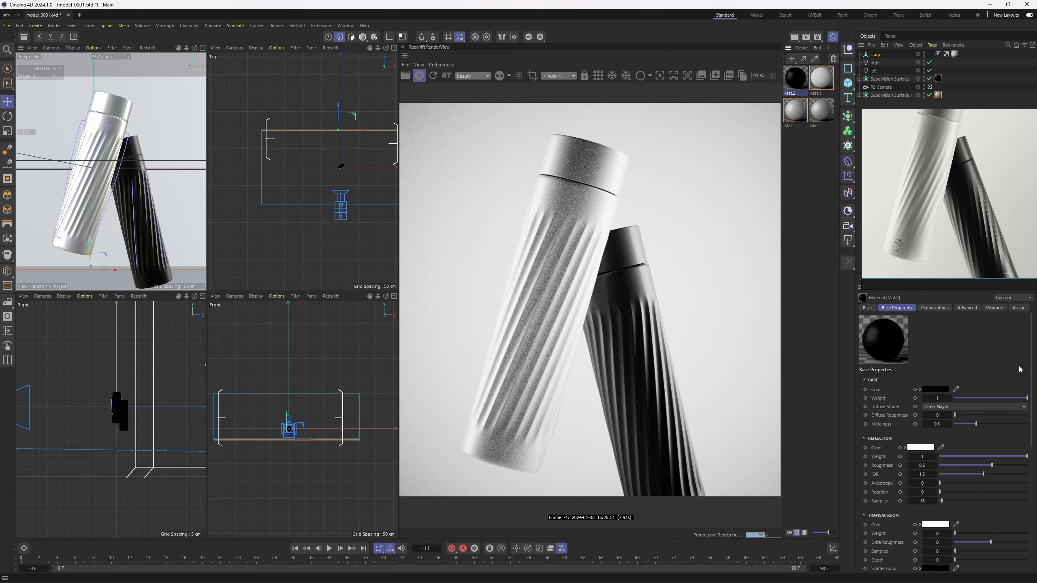
{"action": "scroll", "coordinate": [1020, 370], "scroll_direction": "down", "scroll_amount": 8}
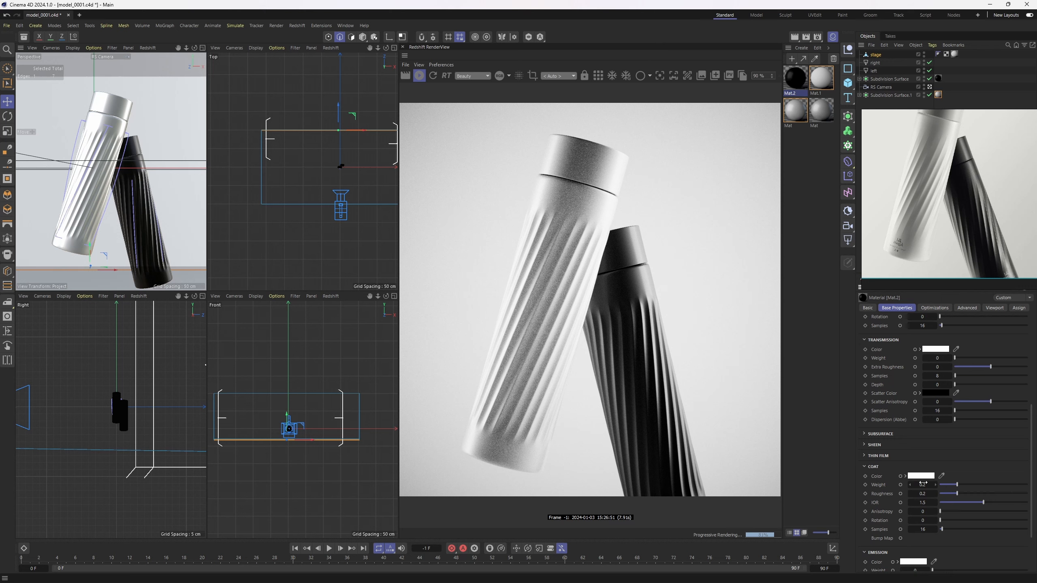
{"action": "double_click", "coordinate": [924, 485]}
{"action": "type", "text": "0.1"}
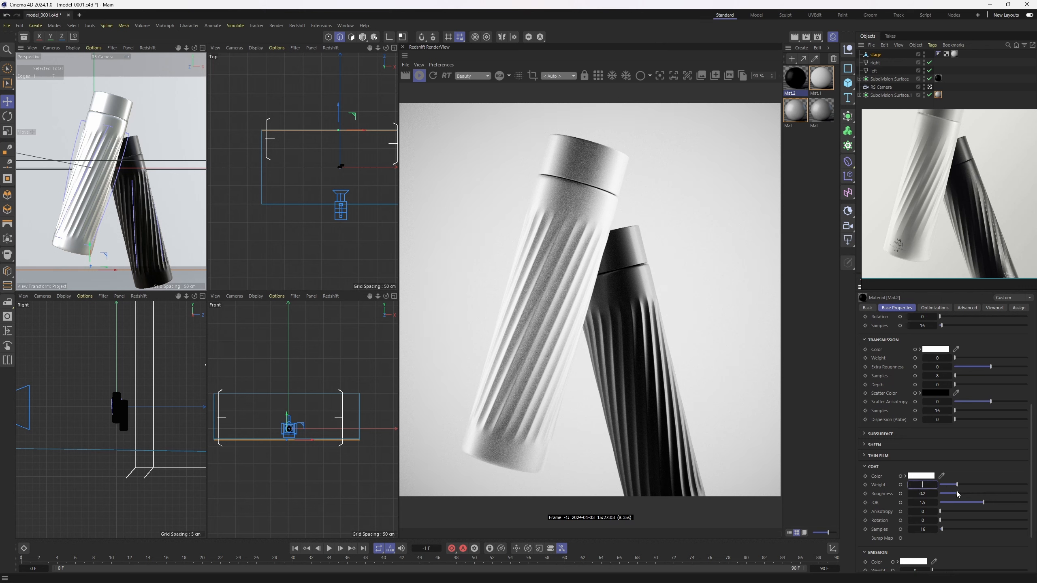
{"action": "key", "text": "Return"}
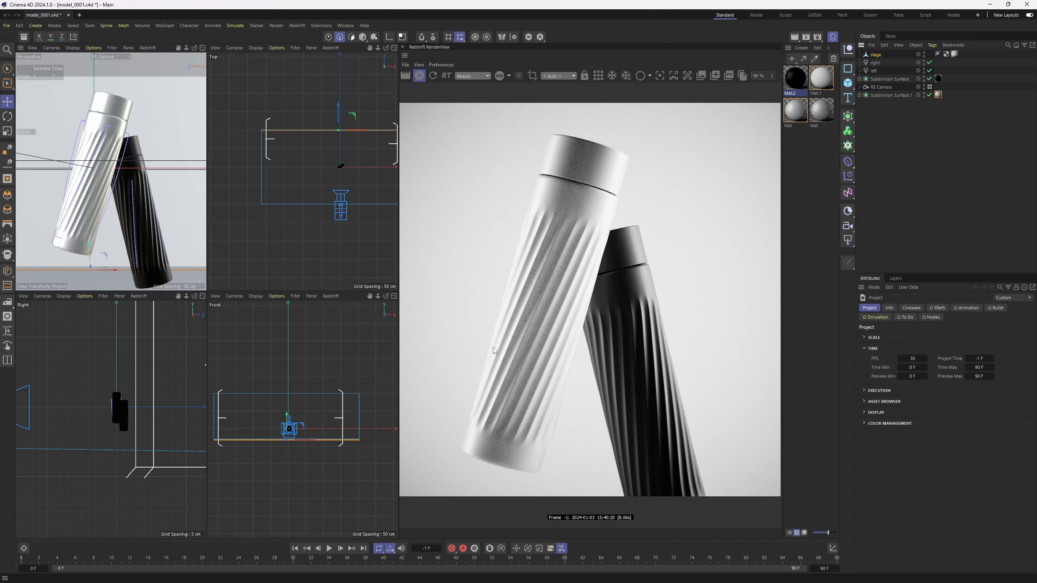
Create a new material for the label, open its node graph and add a Texture node.
{"action": "double_click", "coordinate": [811, 131]}
{"action": "double_click", "coordinate": [798, 86]}
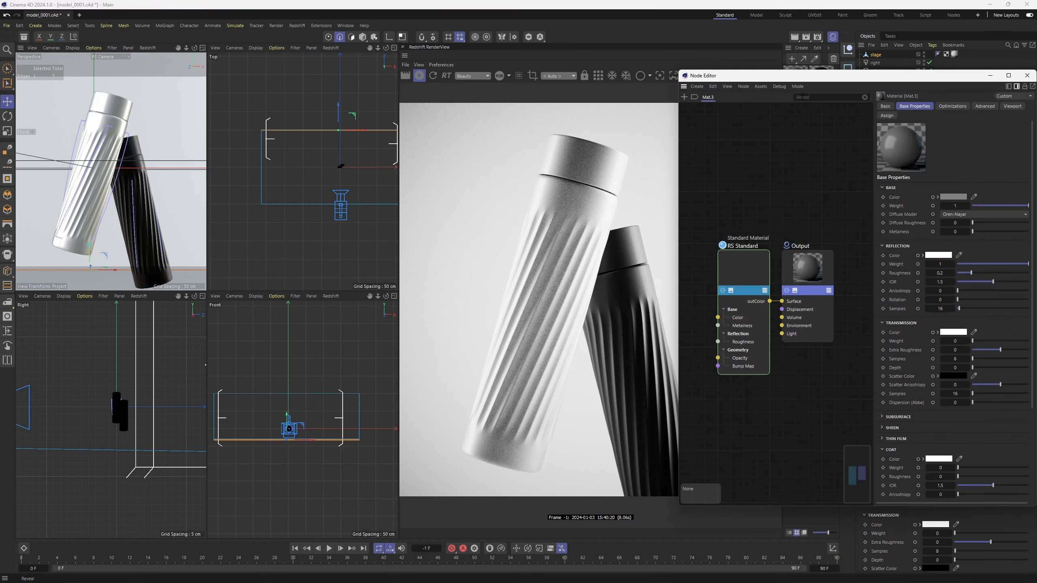
{"action": "double_click", "coordinate": [685, 99]}
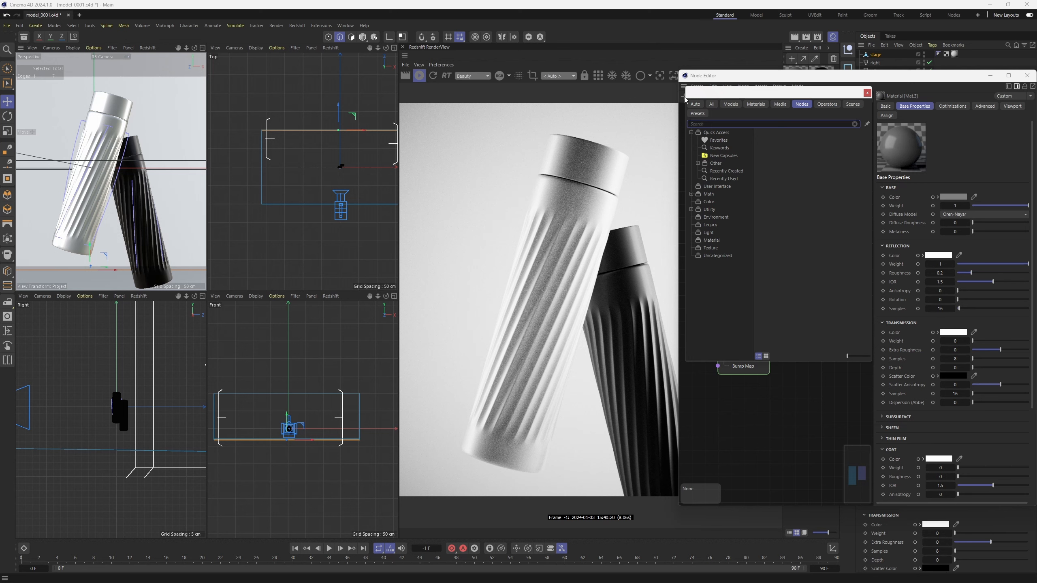
{"action": "type", "text": "texture"}
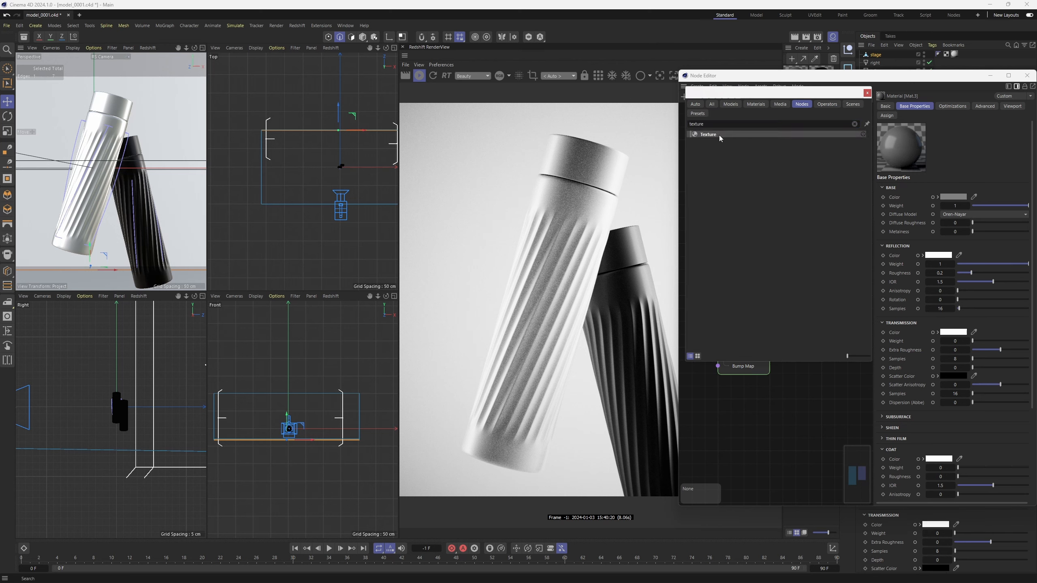
{"action": "left_click_drag", "start_coordinate": [719, 135], "coordinate": [736, 304]}
Load the label image from the ref folder into the Texture node and connect it to the RS Standard base color.
{"action": "left_click", "coordinate": [1030, 241]}
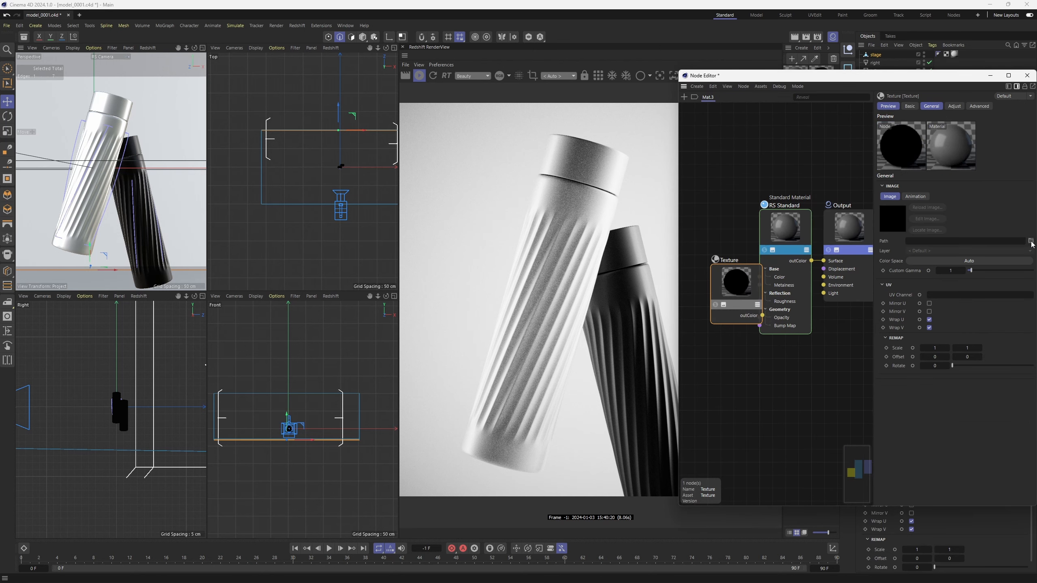
{"action": "double_click", "coordinate": [522, 156]}
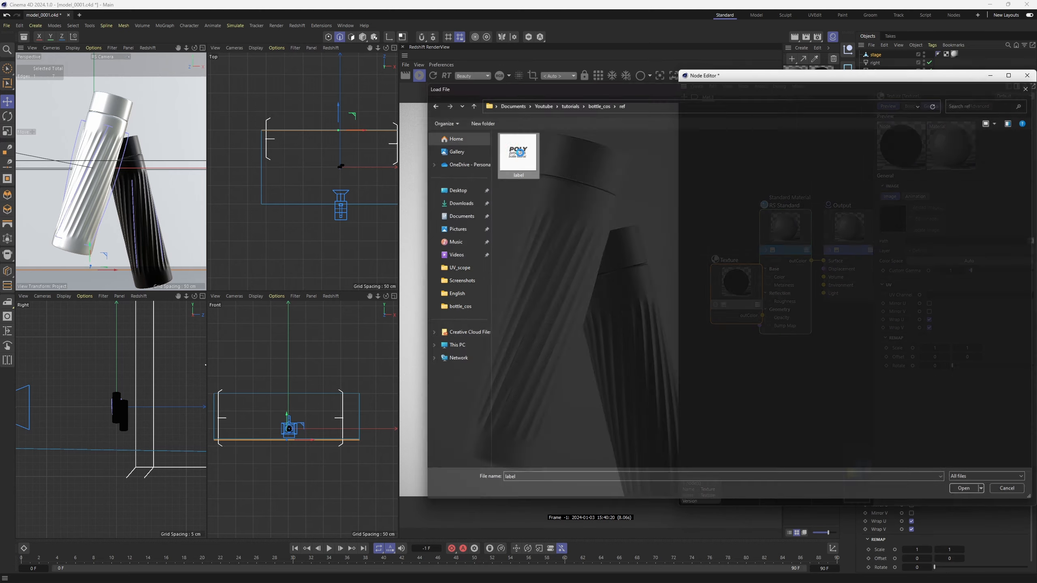
{"action": "left_click", "coordinate": [601, 344]}
{"action": "left_click_drag", "start_coordinate": [727, 248], "coordinate": [759, 279]}
{"action": "middle_click_drag", "start_coordinate": [728, 288], "coordinate": [740, 288]}
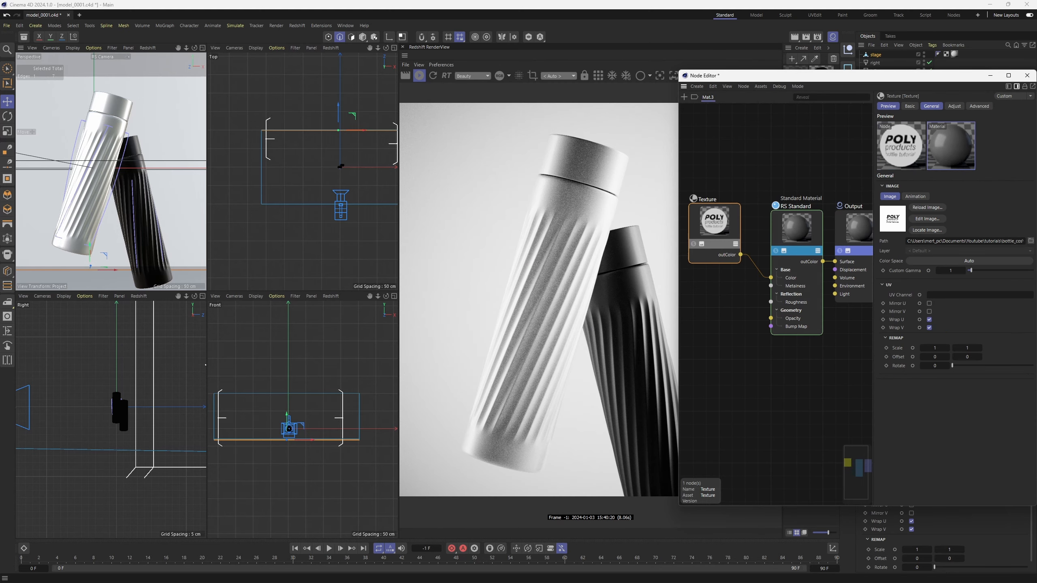
{"action": "left_click_drag", "start_coordinate": [719, 220], "coordinate": [717, 257]}
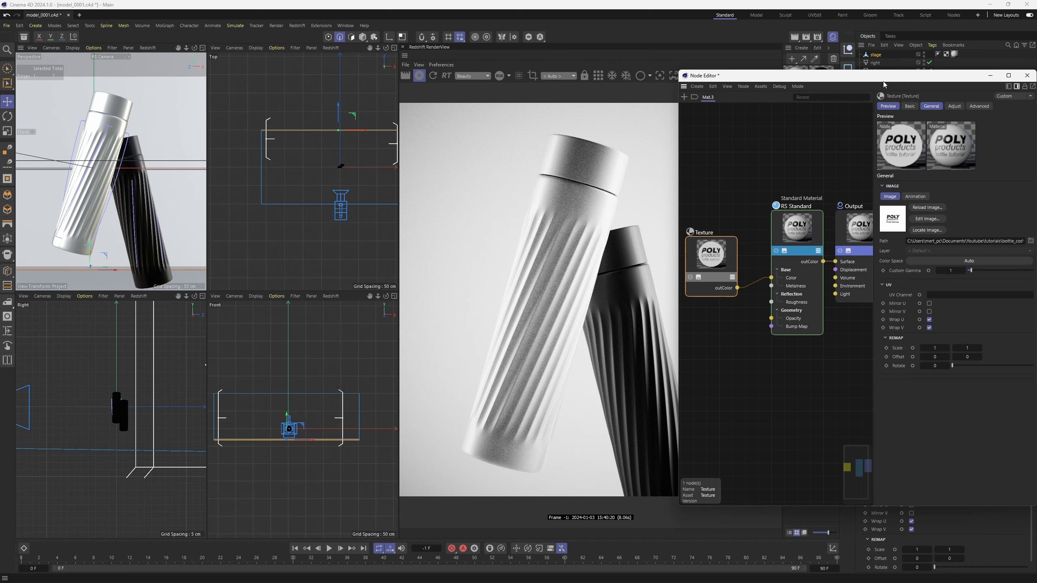
{"action": "left_click_drag", "start_coordinate": [883, 84], "coordinate": [676, 111]}
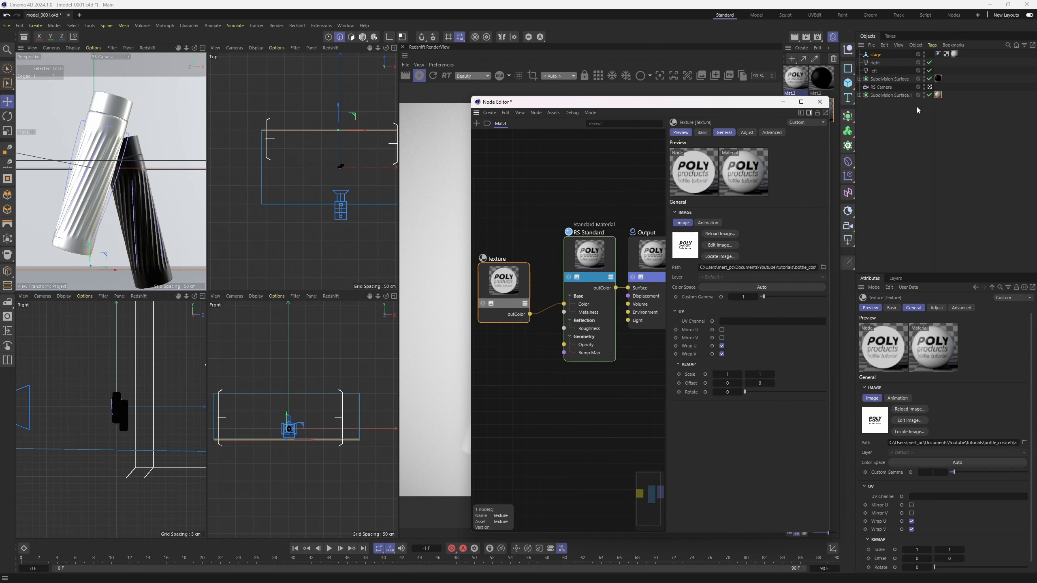
{"action": "left_click", "coordinate": [819, 101]}
Reopen the Mat.3 node graph and add a Ramp node below the Texture node.
{"action": "double_click", "coordinate": [795, 78]}
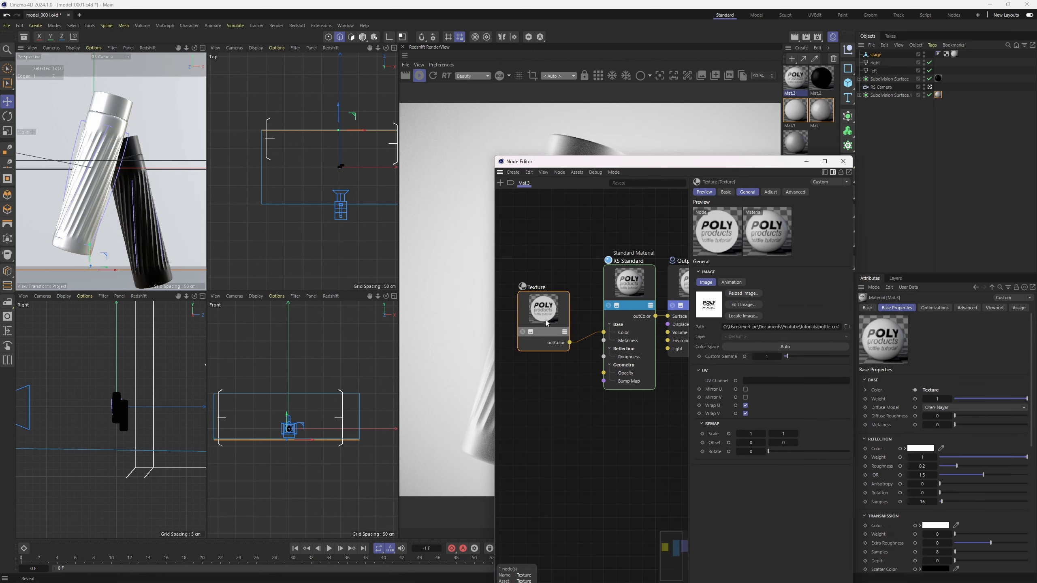
{"action": "left_click_drag", "start_coordinate": [545, 319], "coordinate": [518, 295]}
{"action": "middle_click_drag", "start_coordinate": [515, 235], "coordinate": [555, 238]}
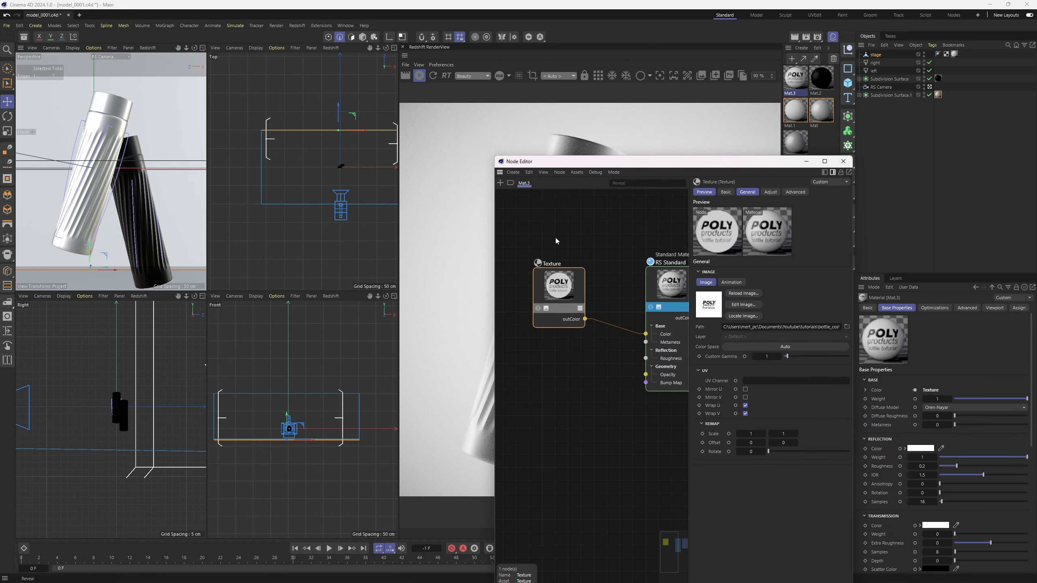
{"action": "left_click", "coordinate": [500, 183]}
{"action": "type", "text": "ramp"}
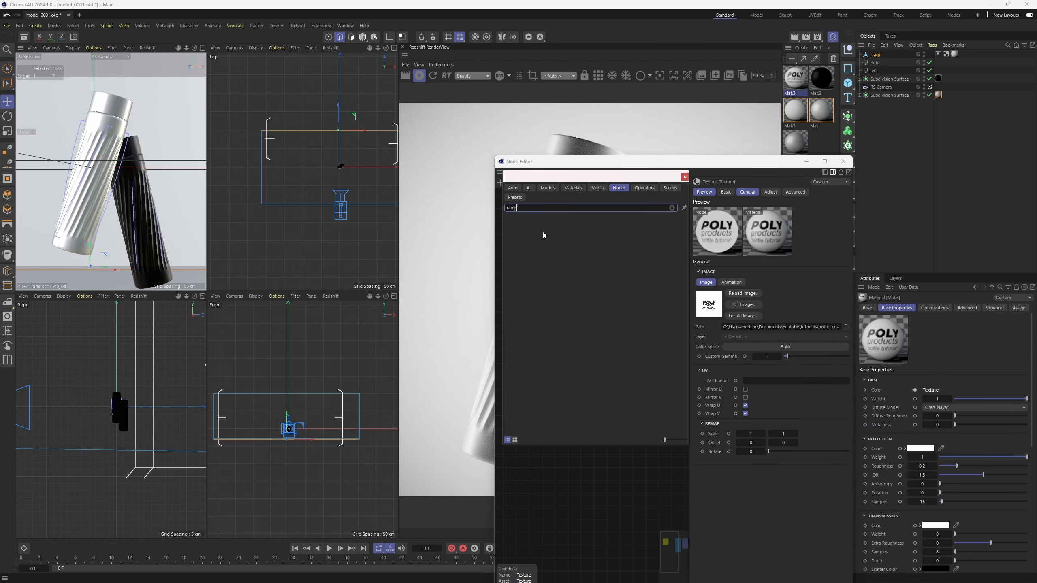
{"action": "left_click_drag", "start_coordinate": [560, 173], "coordinate": [794, 141]}
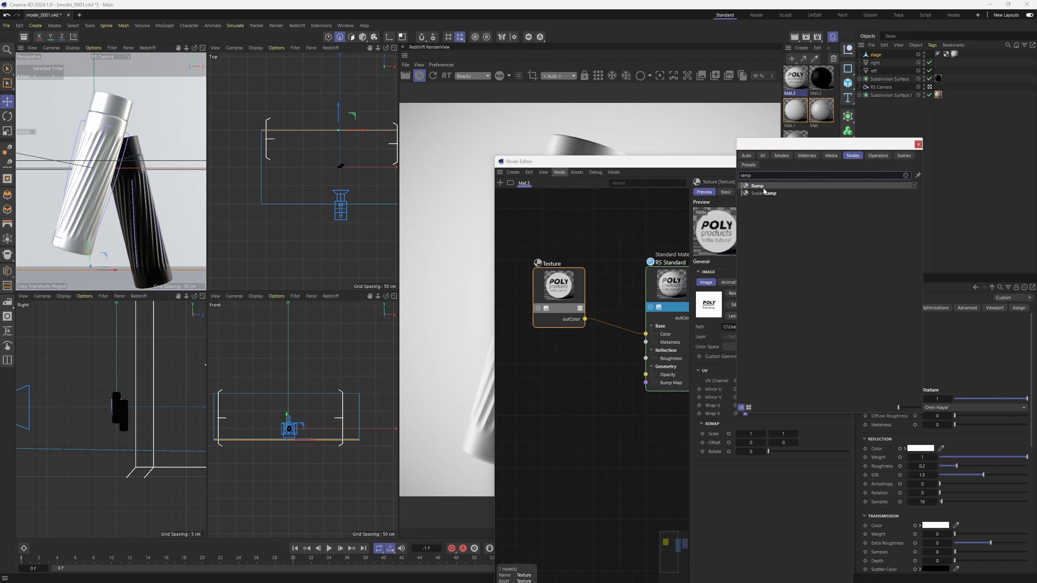
{"action": "left_click_drag", "start_coordinate": [764, 190], "coordinate": [578, 380]}
{"action": "left_click", "coordinate": [918, 145]}
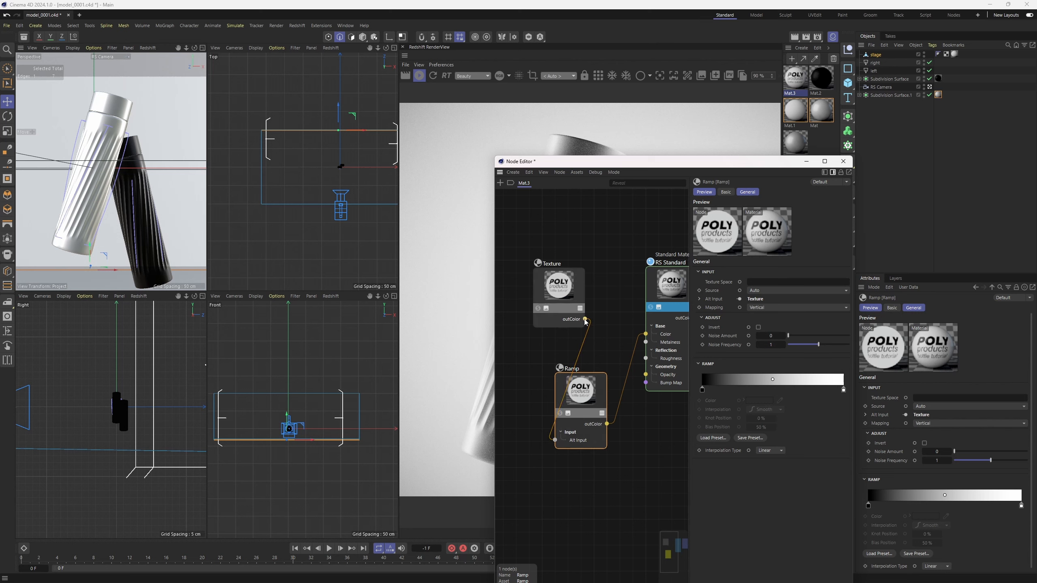
Wire the Texture output to the RS Standard color and the Ramp output to its opacity, then arrange the nodes neatly.
{"action": "left_click_drag", "start_coordinate": [586, 322], "coordinate": [645, 334]}
{"action": "left_click_drag", "start_coordinate": [585, 319], "coordinate": [647, 376]}
{"action": "left_click", "coordinate": [670, 434]}
{"action": "middle_click_drag", "start_coordinate": [619, 342], "coordinate": [644, 343]}
{"action": "left_click_drag", "start_coordinate": [586, 290], "coordinate": [534, 290]}
{"action": "left_click_drag", "start_coordinate": [613, 383], "coordinate": [605, 369]}
{"action": "middle_click_drag", "start_coordinate": [652, 283], "coordinate": [604, 292]}
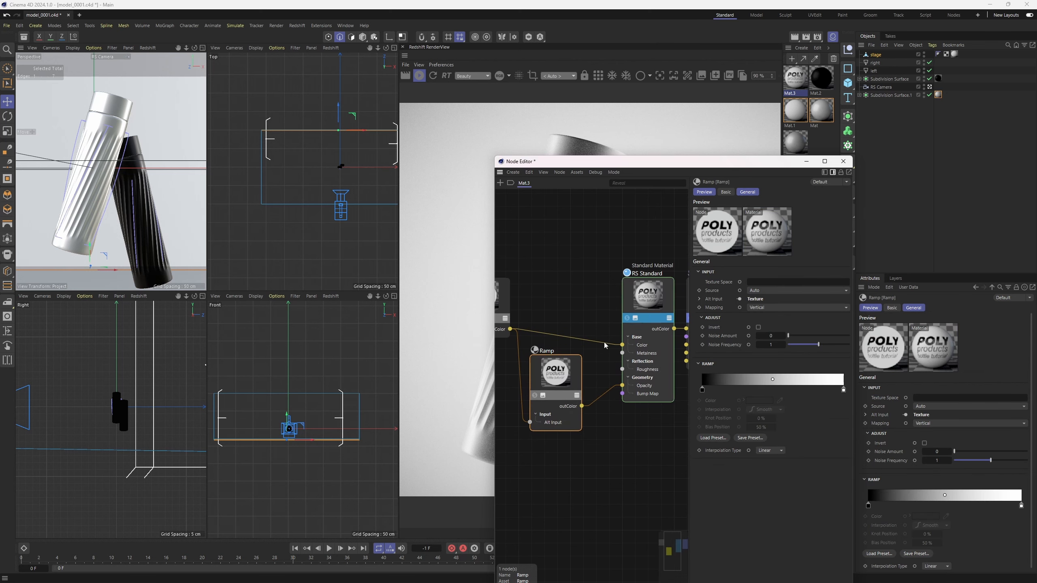
{"action": "mouse_move", "coordinate": [567, 373]}
{"action": "left_mouse_down"}
{"action": "mouse_move", "coordinate": [577, 375]}
{"action": "mouse_move", "coordinate": [565, 372]}
{"action": "left_mouse_up"}
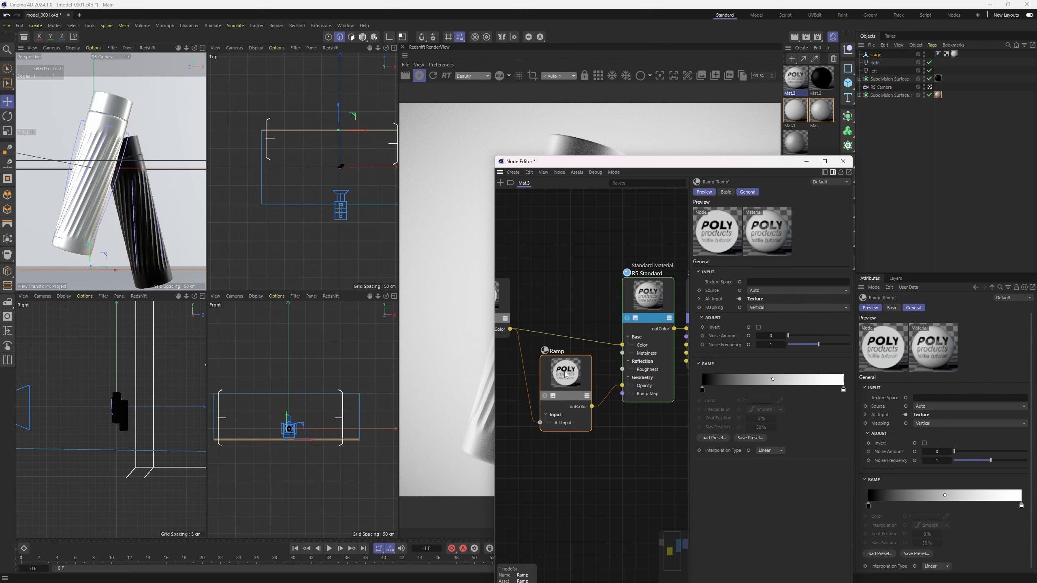
{"action": "middle_click_drag", "start_coordinate": [504, 323], "coordinate": [525, 313]}
{"action": "left_click_drag", "start_coordinate": [516, 297], "coordinate": [518, 289]}
{"action": "mouse_move", "coordinate": [582, 368]}
{"action": "left_mouse_down"}
{"action": "mouse_move", "coordinate": [574, 359]}
{"action": "mouse_move", "coordinate": [578, 368]}
{"action": "mouse_move", "coordinate": [588, 359]}
{"action": "left_mouse_up"}
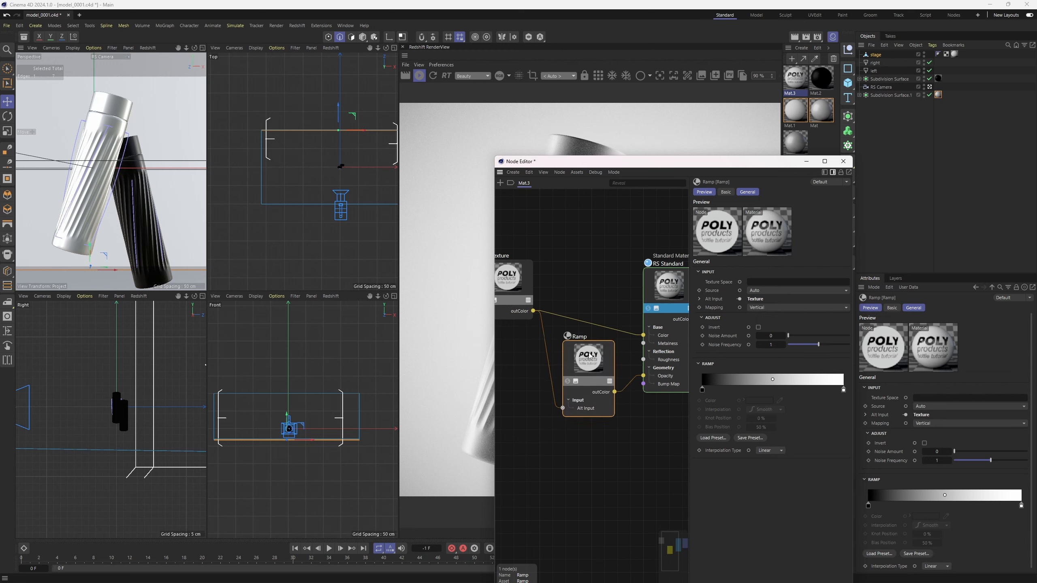
Invert the gradient of the Ramp driving the label material's opacity and close the node graph.
{"action": "right_click", "coordinate": [703, 392]}
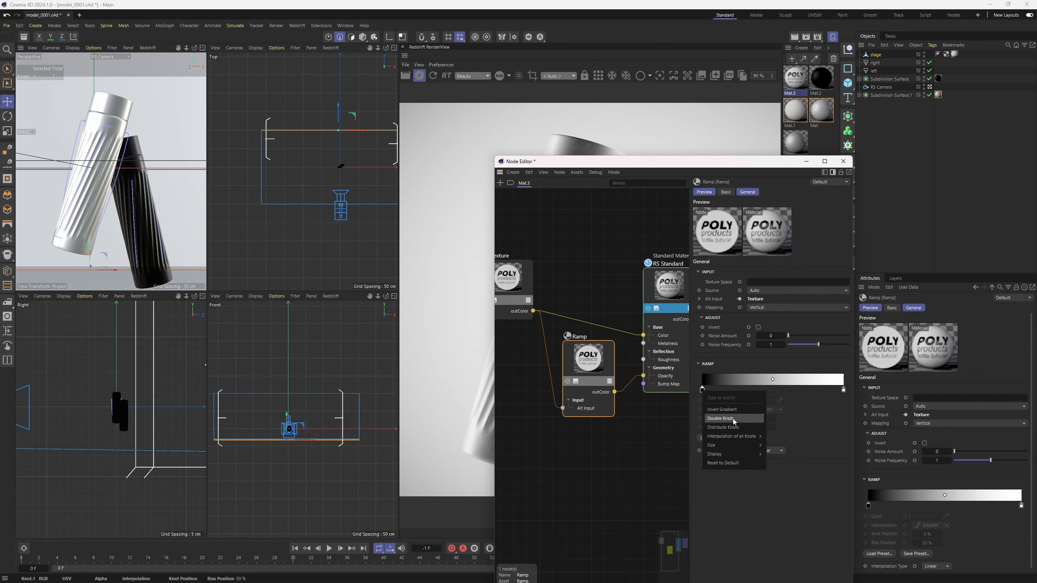
{"action": "left_click", "coordinate": [735, 410]}
{"action": "scroll", "coordinate": [558, 319], "scroll_direction": "up", "scroll_amount": 5}
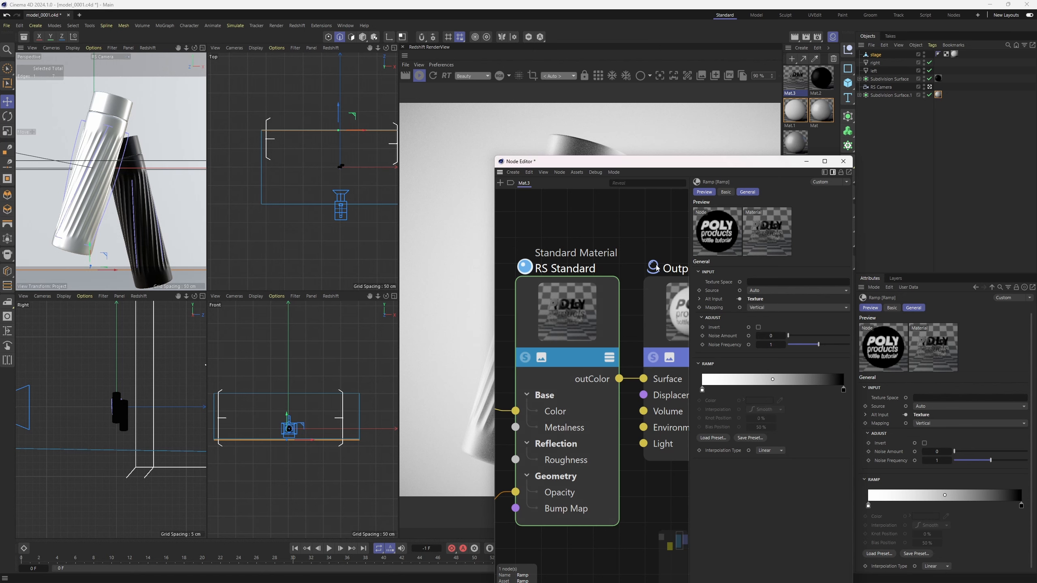
{"action": "left_click", "coordinate": [843, 161]}
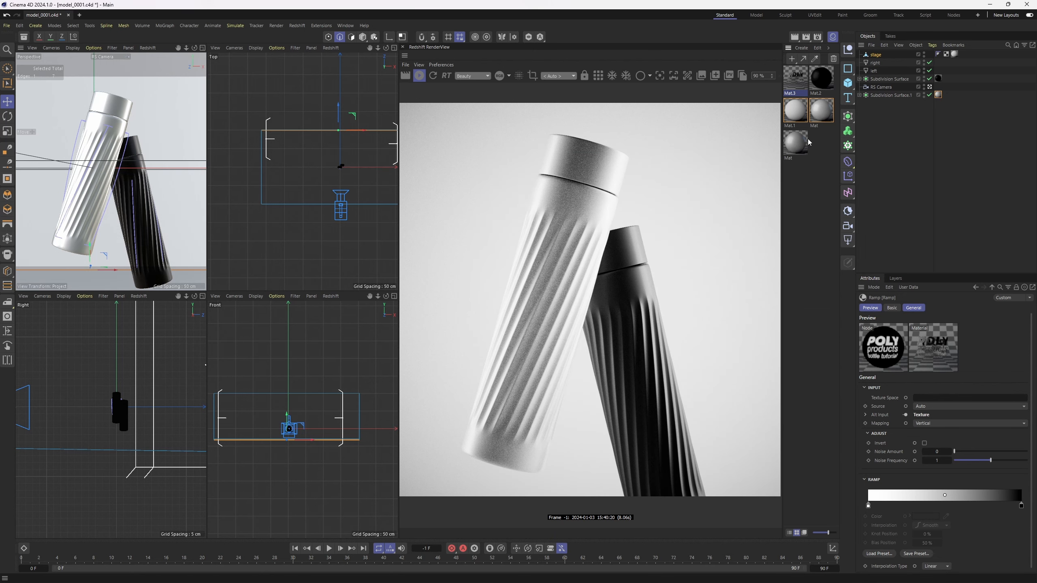
Apply the label material Mat.3 to the light bottle's Subdivision Surface and set its projection to Flat.
{"action": "left_click", "coordinate": [805, 85]}
{"action": "left_click_drag", "start_coordinate": [811, 78], "coordinate": [889, 94]}
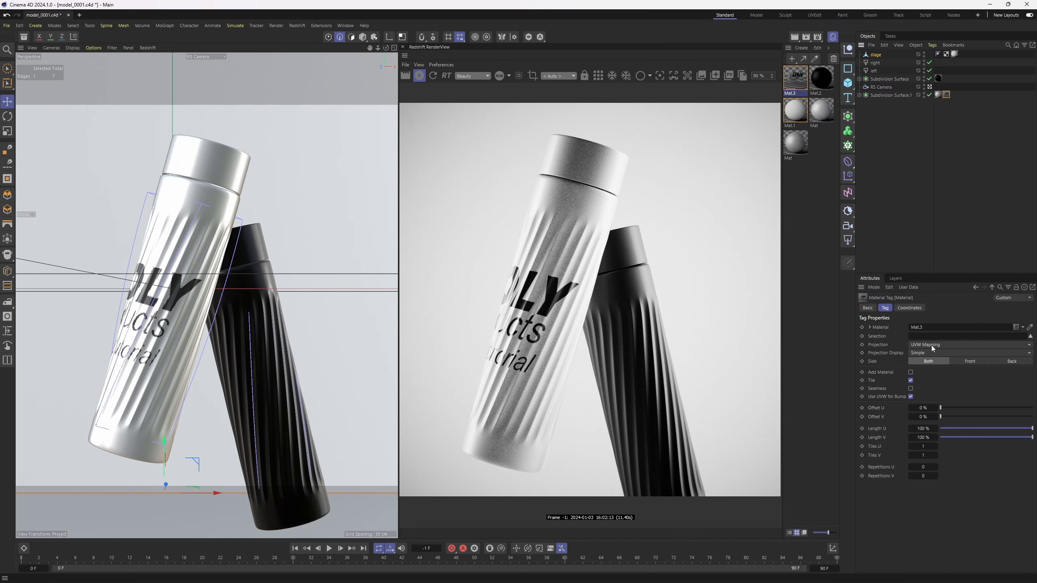
{"action": "left_click", "coordinate": [932, 345]}
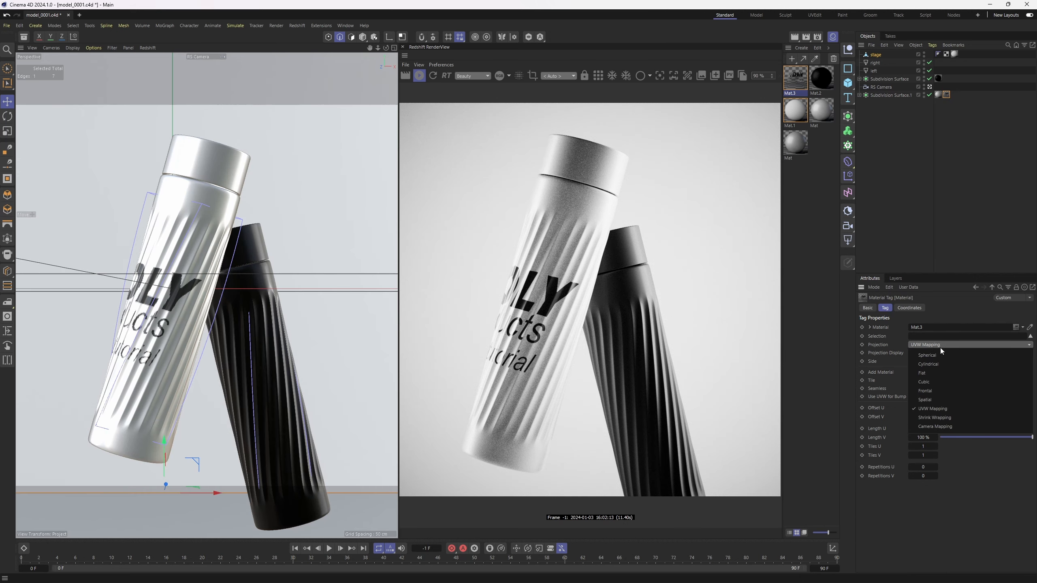
{"action": "left_click", "coordinate": [937, 377]}
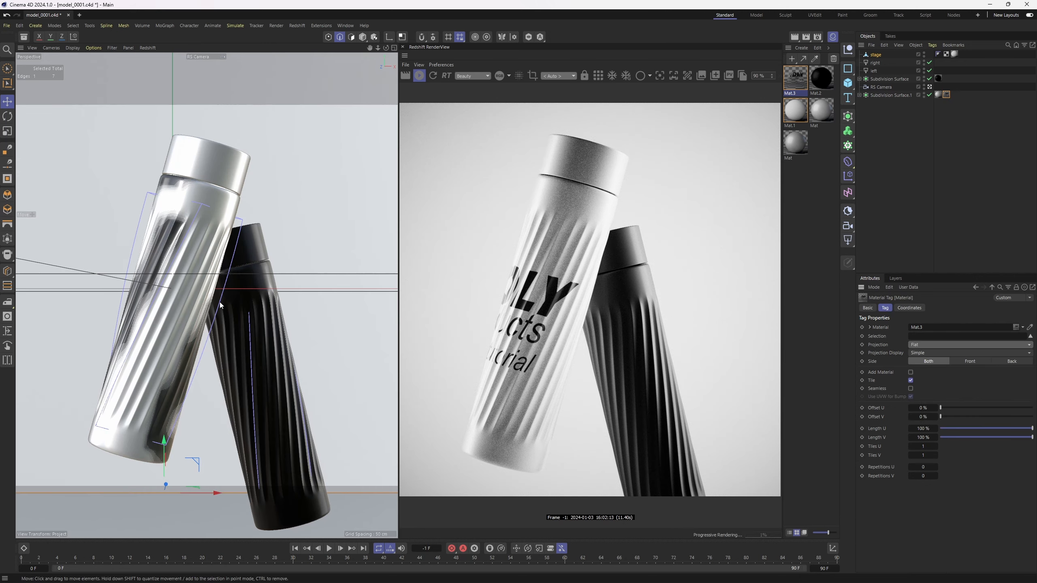
In texture mode, scale down the light bottle's label projection and move it to the base of the bottle.
{"action": "left_click", "coordinate": [373, 37]}
{"action": "key", "text": "t"}
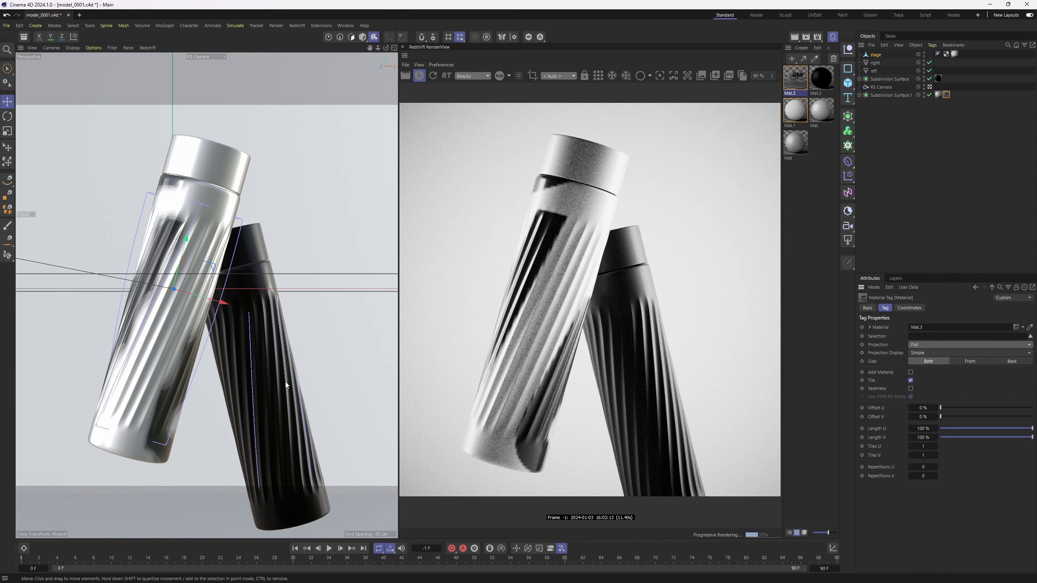
{"action": "left_click_drag", "start_coordinate": [285, 381], "coordinate": [19, 377]}
{"action": "key", "text": "e"}
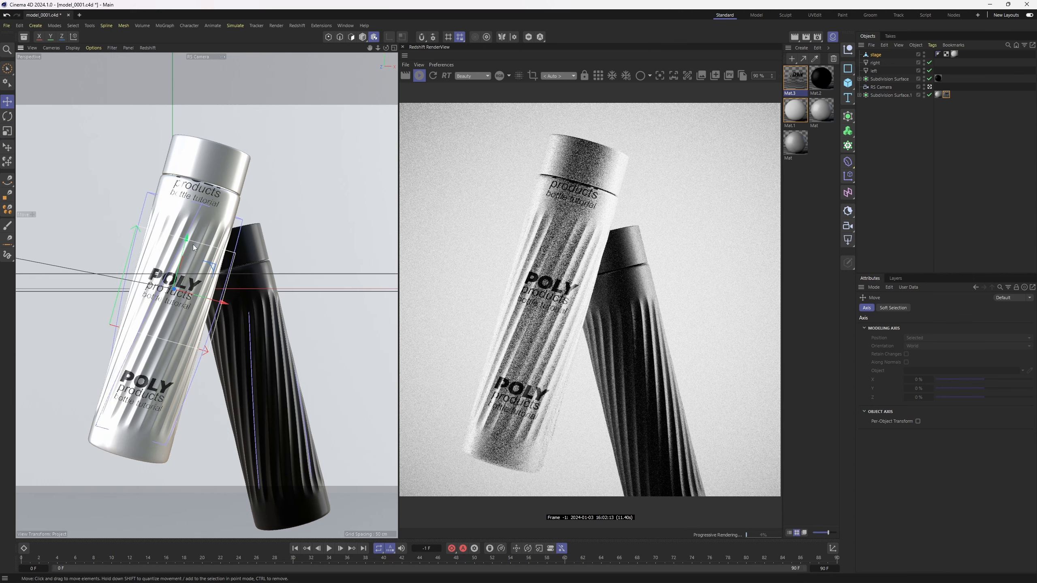
{"action": "left_click_drag", "start_coordinate": [193, 244], "coordinate": [166, 390]}
{"action": "key", "text": "t"}
{"action": "key", "text": "e"}
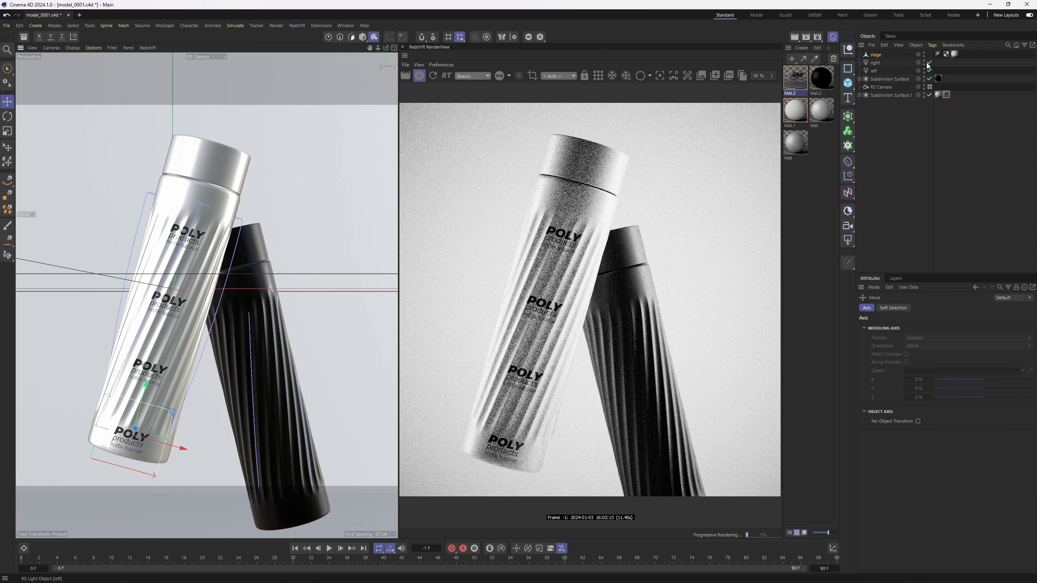
Disable tiling on the light bottle's label, shrink the projection slightly and nudge it along its vertical axis.
{"action": "left_click", "coordinate": [947, 95]}
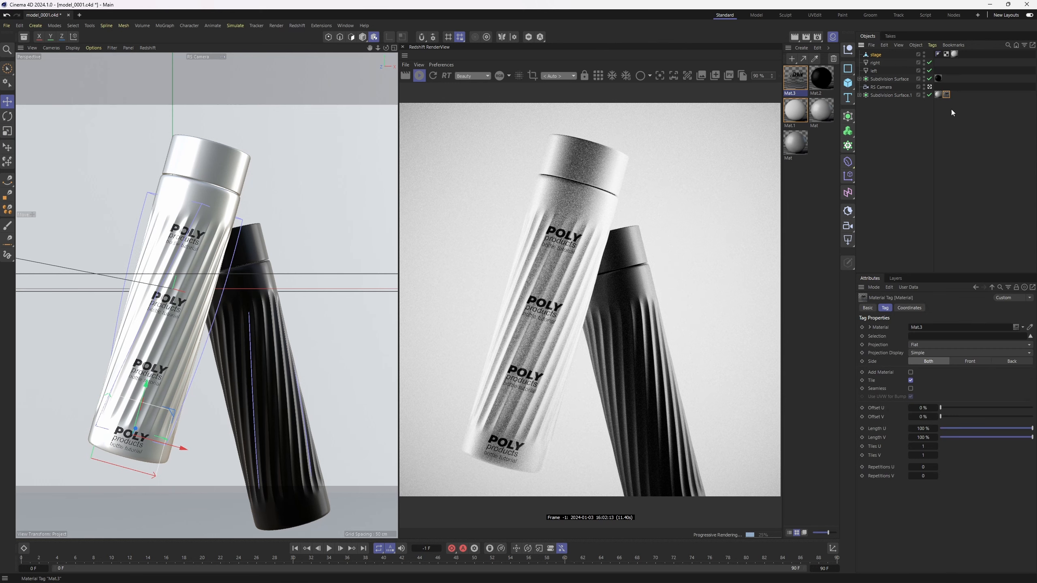
{"action": "left_click", "coordinate": [911, 381]}
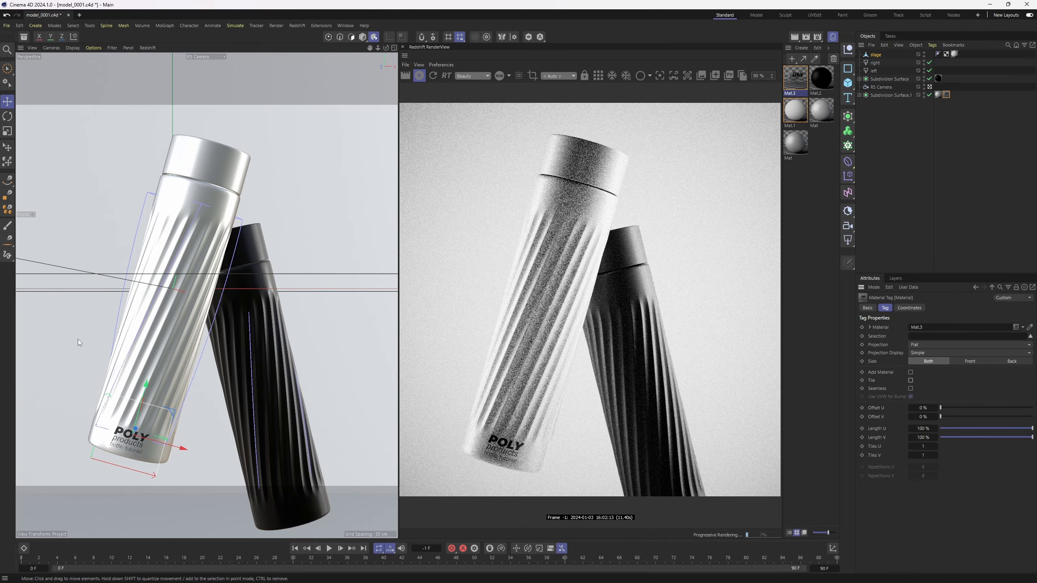
{"action": "key", "text": "t"}
{"action": "left_click_drag", "start_coordinate": [274, 405], "coordinate": [245, 404]}
{"action": "key", "text": "e"}
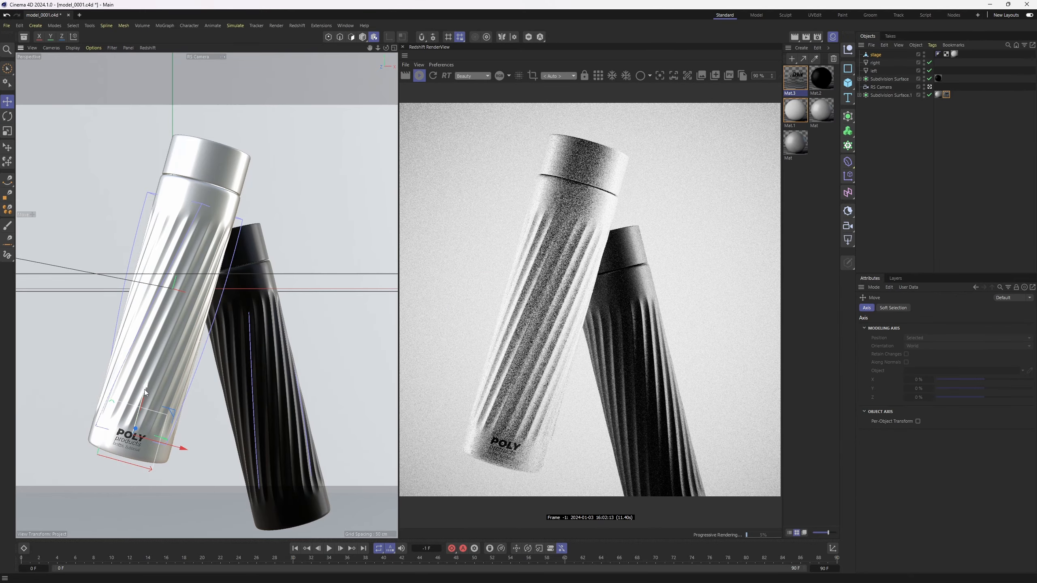
{"action": "left_click_drag", "start_coordinate": [144, 389], "coordinate": [144, 392]}
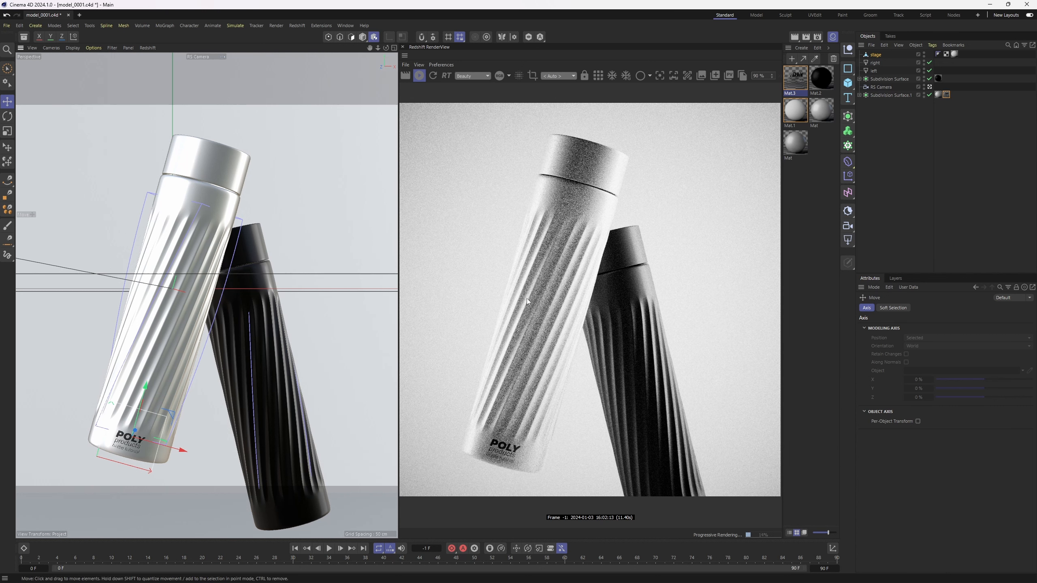
Reframe the RS Camera to show both bottles in full and lower the stage's floor edge.
{"action": "left_click", "coordinate": [880, 87]}
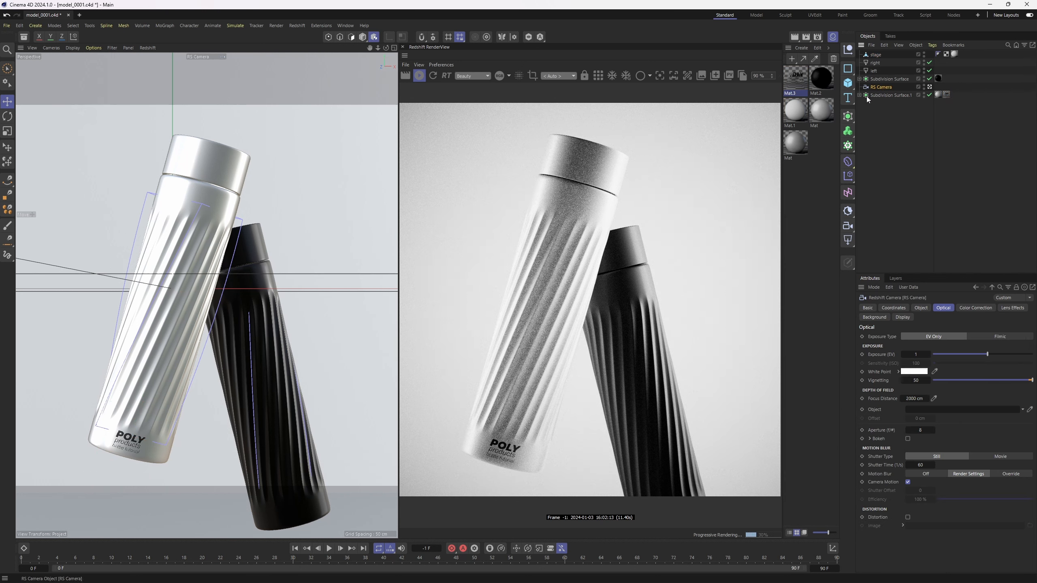
{"action": "mouse_move", "coordinate": [287, 298]}
{"action": "left_mouse_down", "text": "alt"}
{"action": "mouse_move", "coordinate": [277, 279]}
{"action": "mouse_move", "coordinate": [269, 286]}
{"action": "left_mouse_up", "text": "alt"}
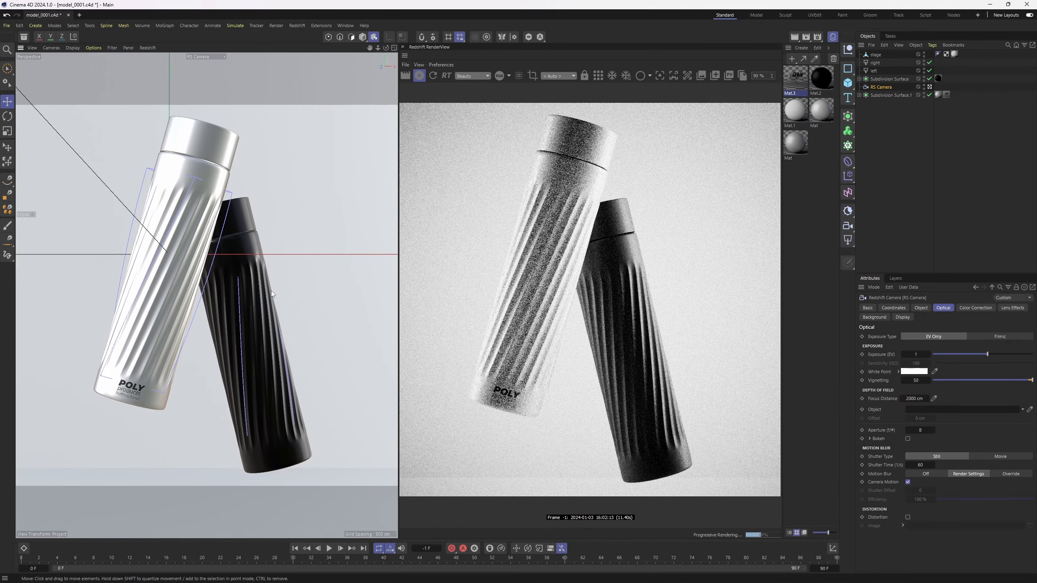
{"action": "left_click", "coordinate": [870, 56]}
{"action": "key", "text": "Return"}
{"action": "left_click", "coordinate": [245, 471]}
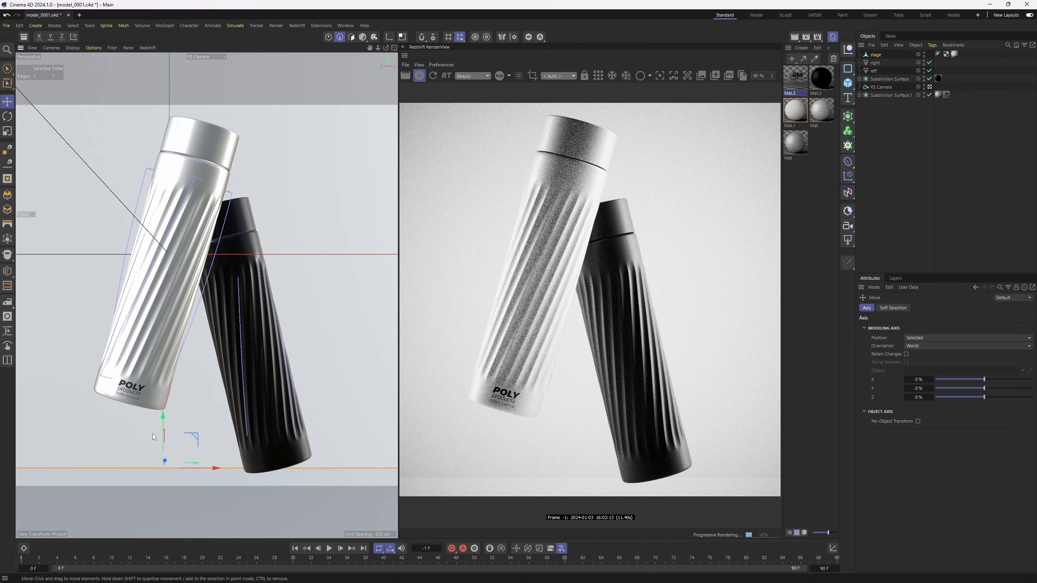
{"action": "left_click_drag", "start_coordinate": [163, 433], "coordinate": [164, 444]}
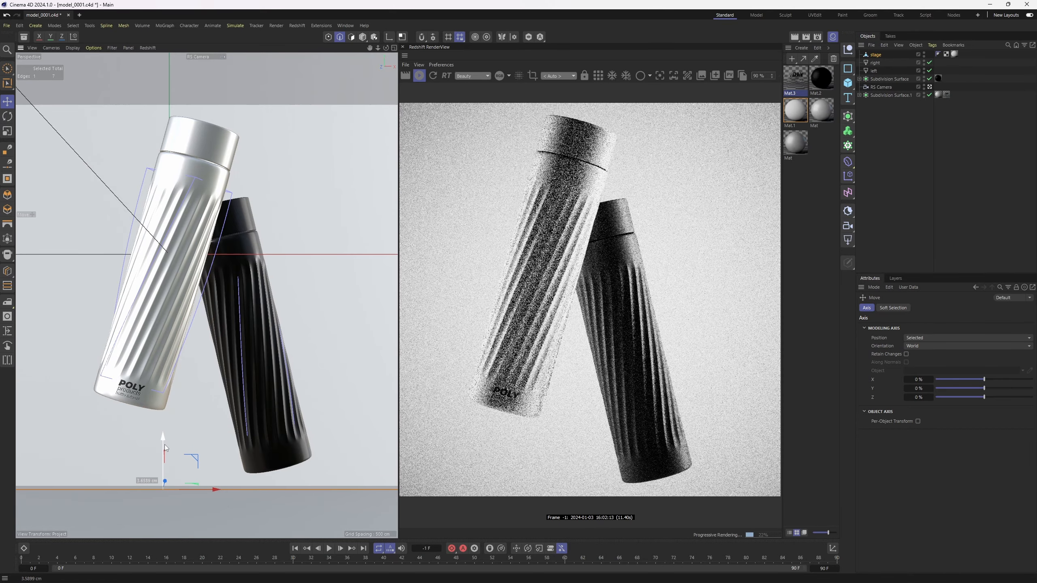
{"action": "left_click", "coordinate": [941, 204]}
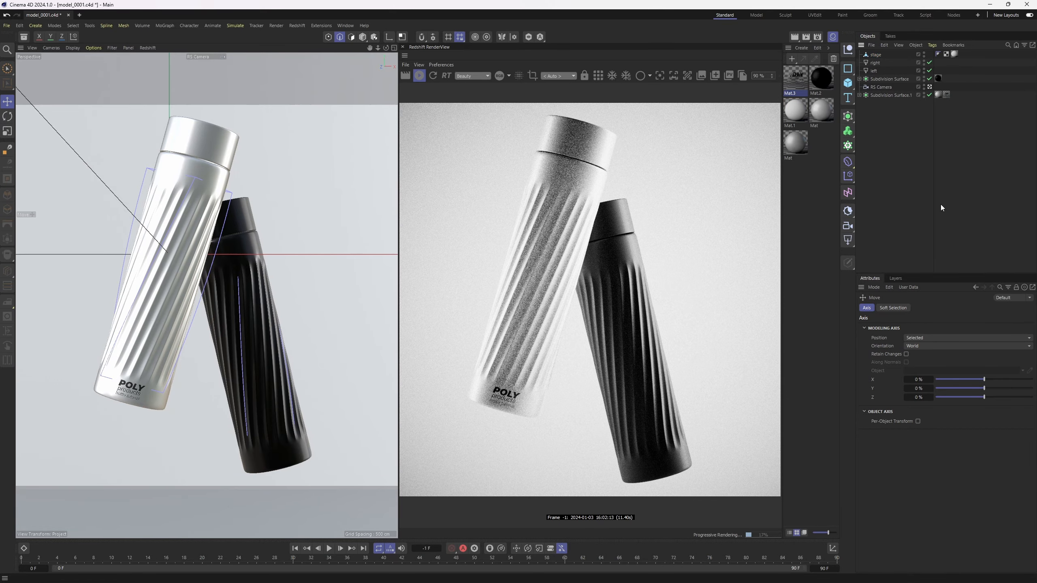
Duplicate the label material, open the copy's node graph and insert a second Ramp between the Texture and the RS Standard color.
{"action": "left_click", "coordinate": [803, 86]}
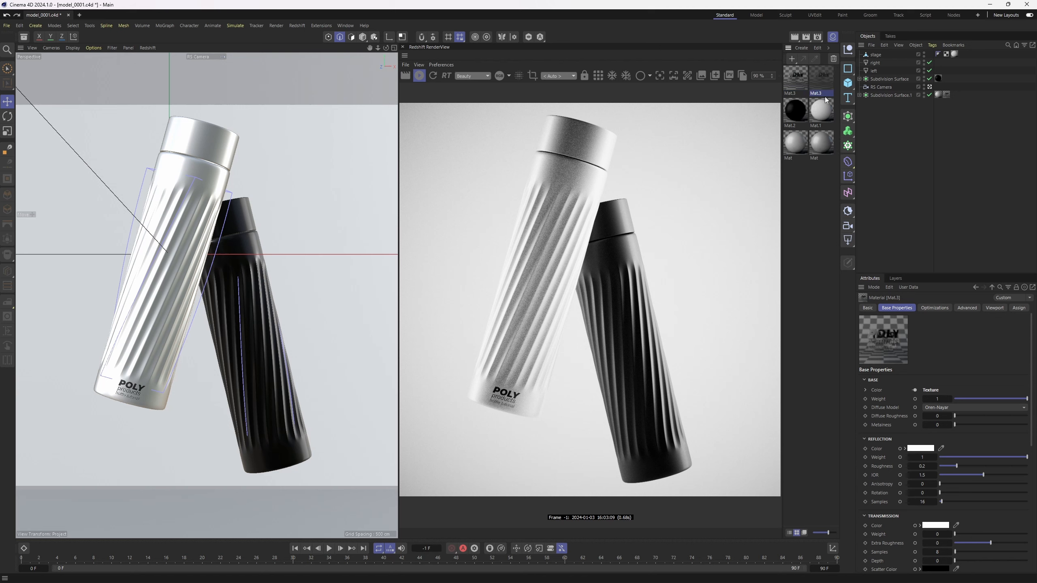
{"action": "double_click", "coordinate": [799, 82]}
{"action": "left_click", "coordinate": [709, 209]}
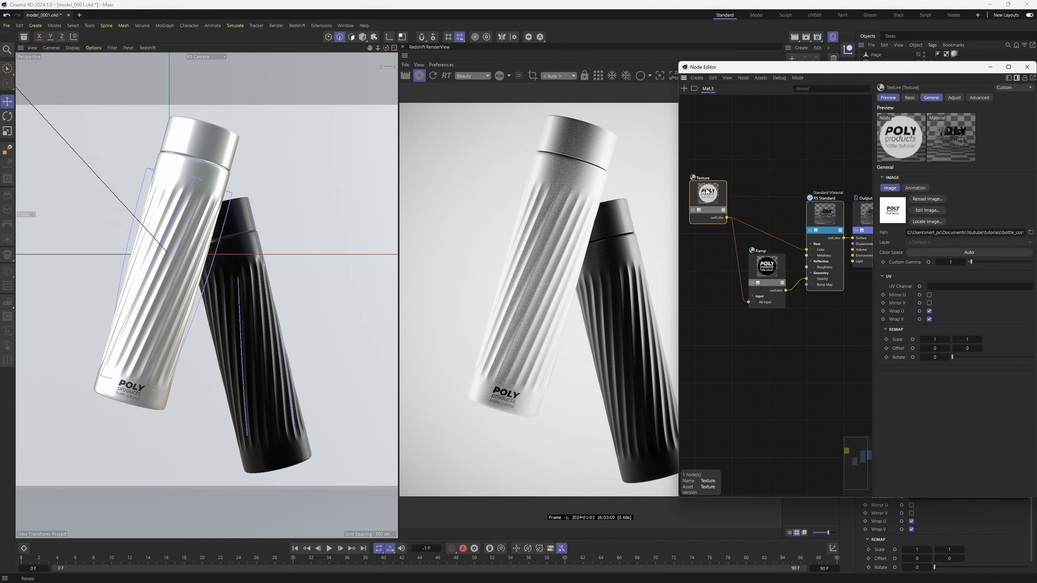
{"action": "scroll", "coordinate": [745, 183], "scroll_direction": "up", "scroll_amount": 2}
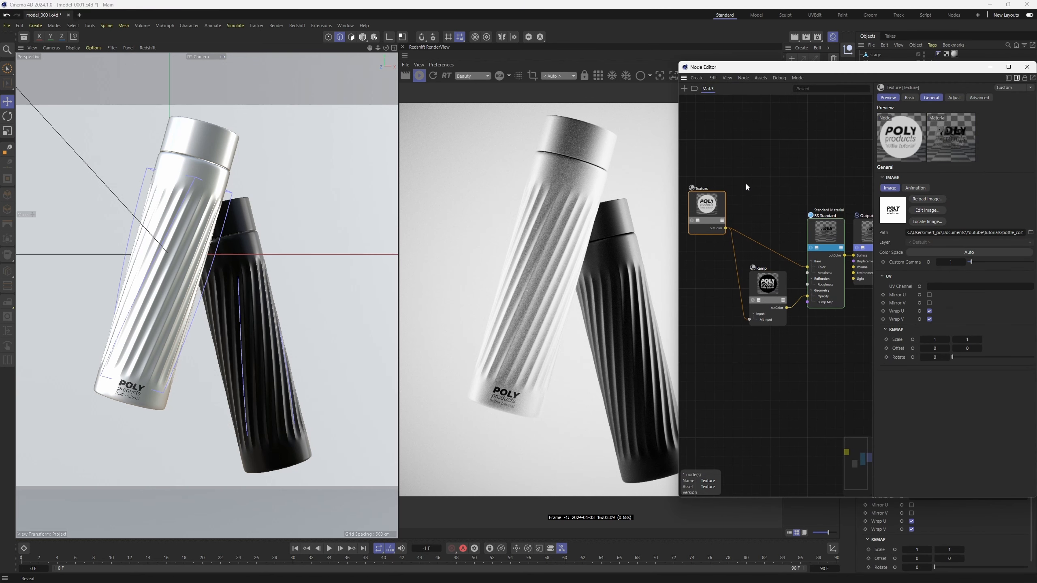
{"action": "left_click", "coordinate": [687, 89]}
{"action": "type", "text": "ramp"}
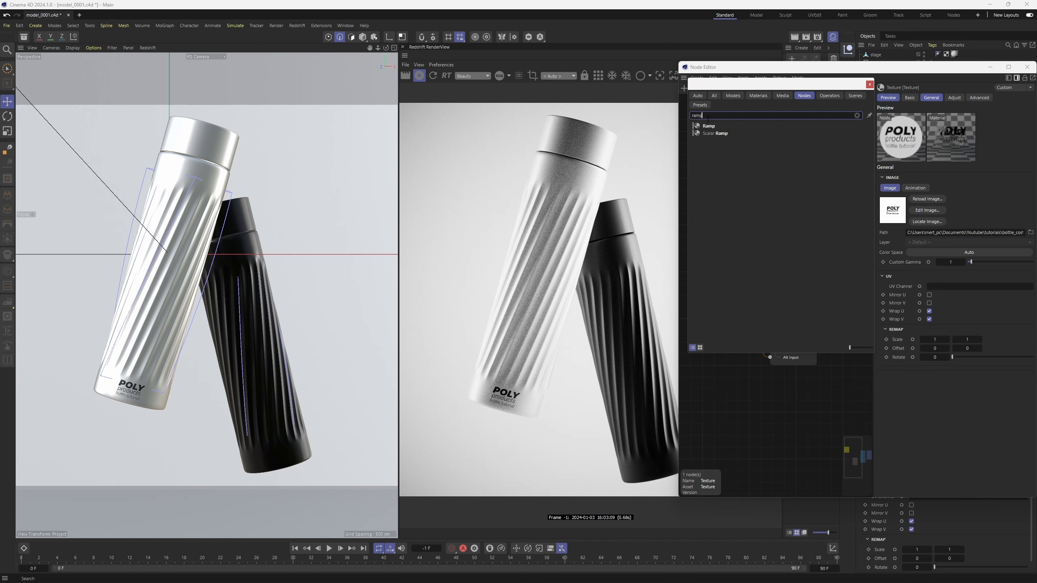
{"action": "left_click_drag", "start_coordinate": [735, 87], "coordinate": [503, 173]}
{"action": "left_click_drag", "start_coordinate": [485, 213], "coordinate": [801, 265]}
Invert the gradient of the new color Ramp to make the label white, and close the node graph.
{"action": "left_click", "coordinate": [885, 294]}
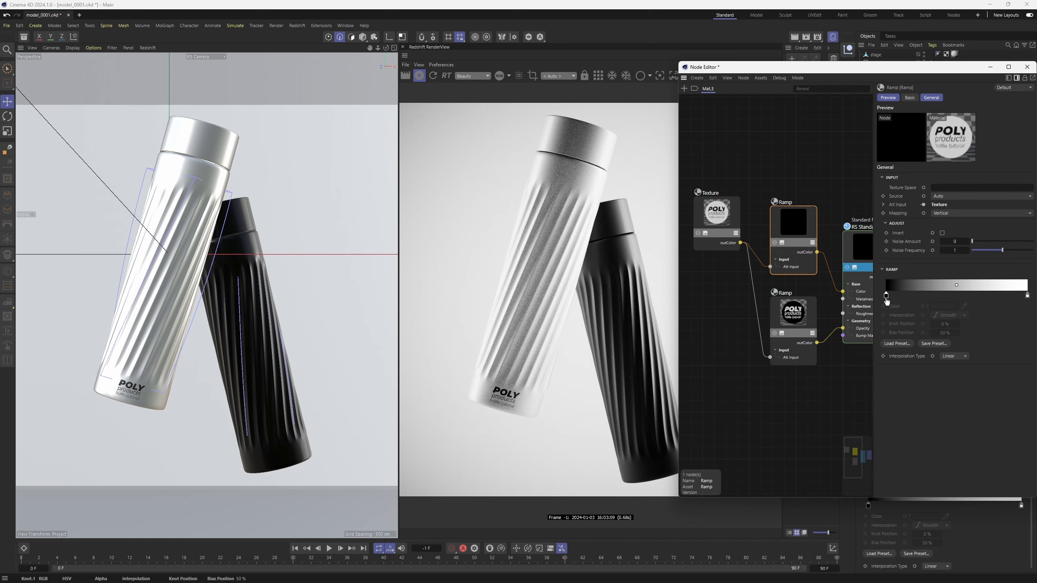
{"action": "right_click", "coordinate": [887, 295]}
{"action": "left_click", "coordinate": [904, 316]}
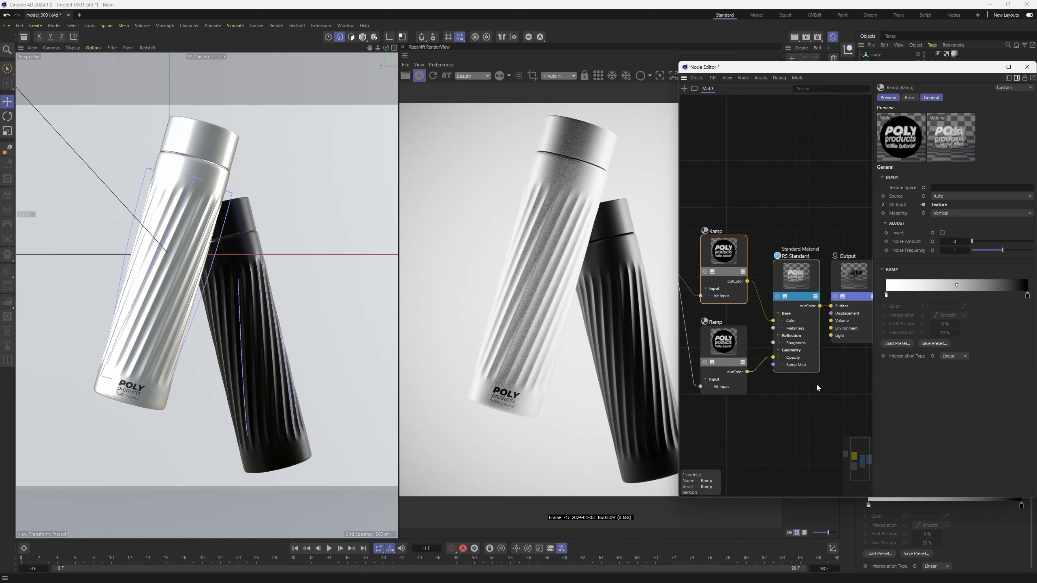
{"action": "scroll", "coordinate": [790, 283], "scroll_direction": "up", "scroll_amount": 4}
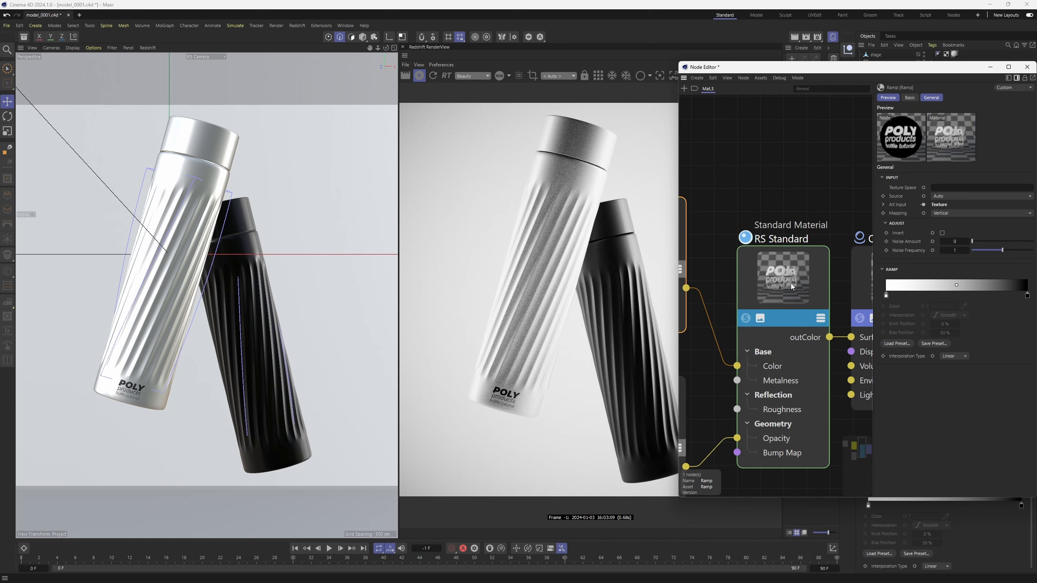
{"action": "left_click", "coordinate": [791, 284]}
{"action": "left_click_drag", "start_coordinate": [954, 69], "coordinate": [585, 107]}
{"action": "left_click", "coordinate": [670, 104]}
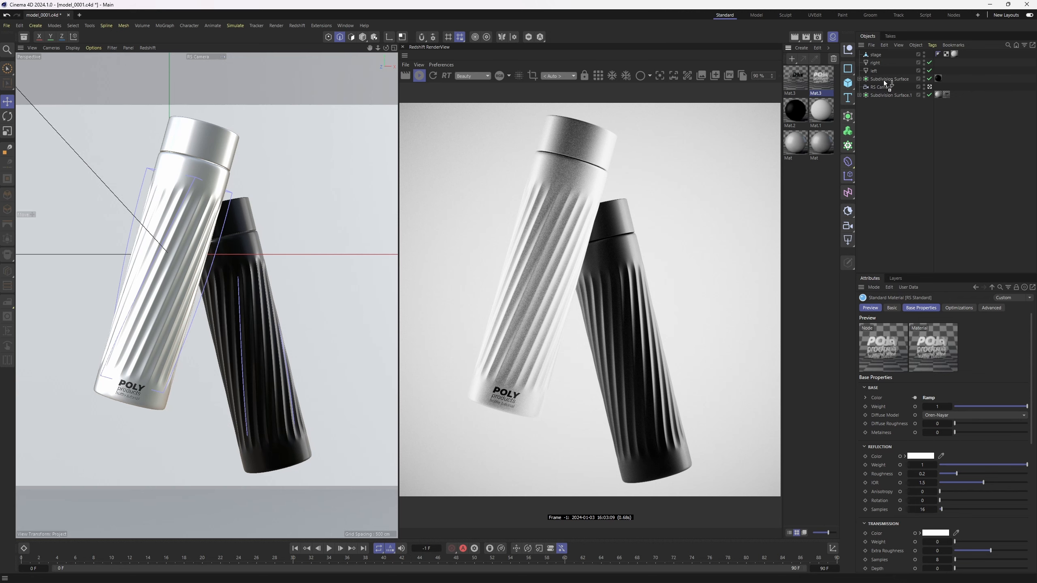
Apply the white label material to the dark bottle's Subdivision Surface with Flat projection.
{"action": "left_click_drag", "start_coordinate": [883, 79], "coordinate": [883, 80]}
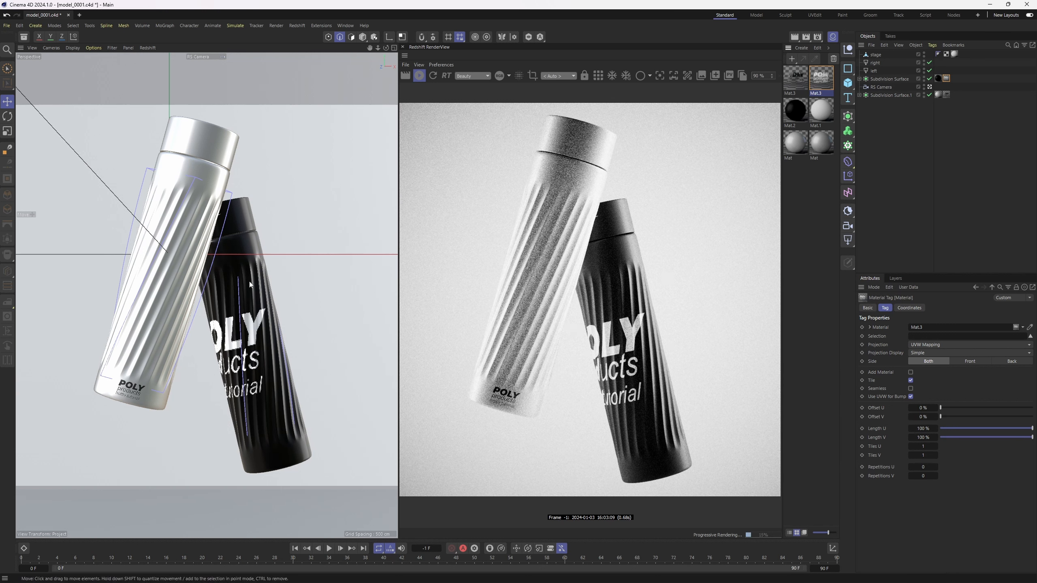
{"action": "left_click", "coordinate": [951, 344]}
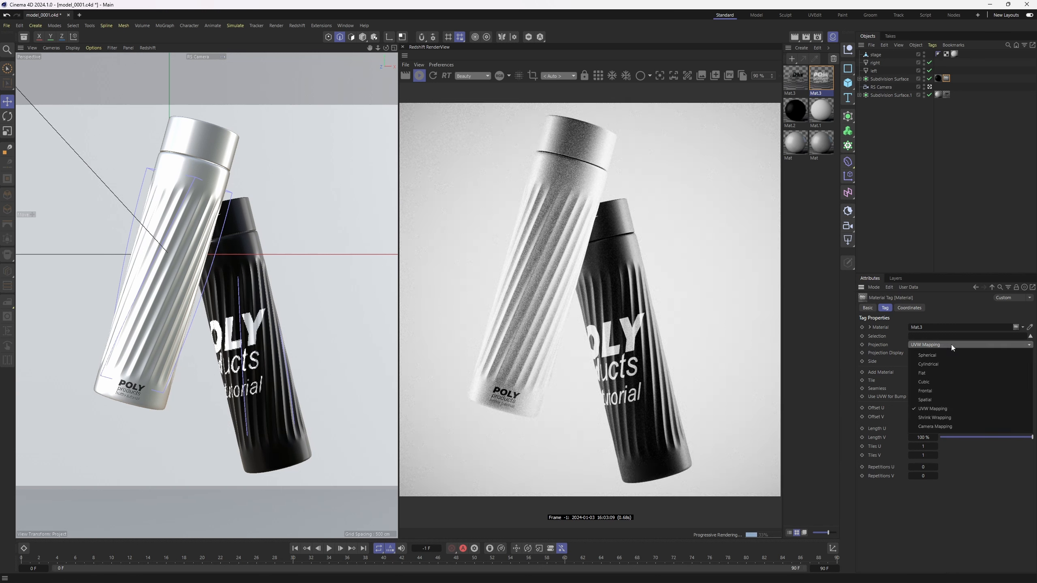
{"action": "left_click", "coordinate": [935, 375]}
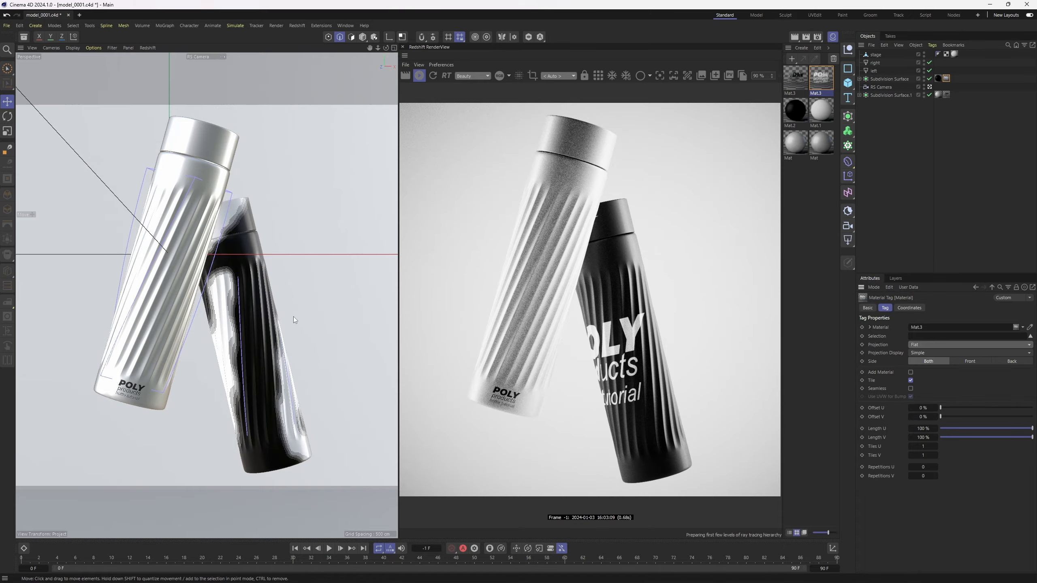
In texture mode, scale down the dark bottle's label projection and move it to the base of the bottle.
{"action": "left_click", "coordinate": [374, 37]}
{"action": "key", "text": "t"}
{"action": "left_click_drag", "start_coordinate": [343, 358], "coordinate": [162, 458]}
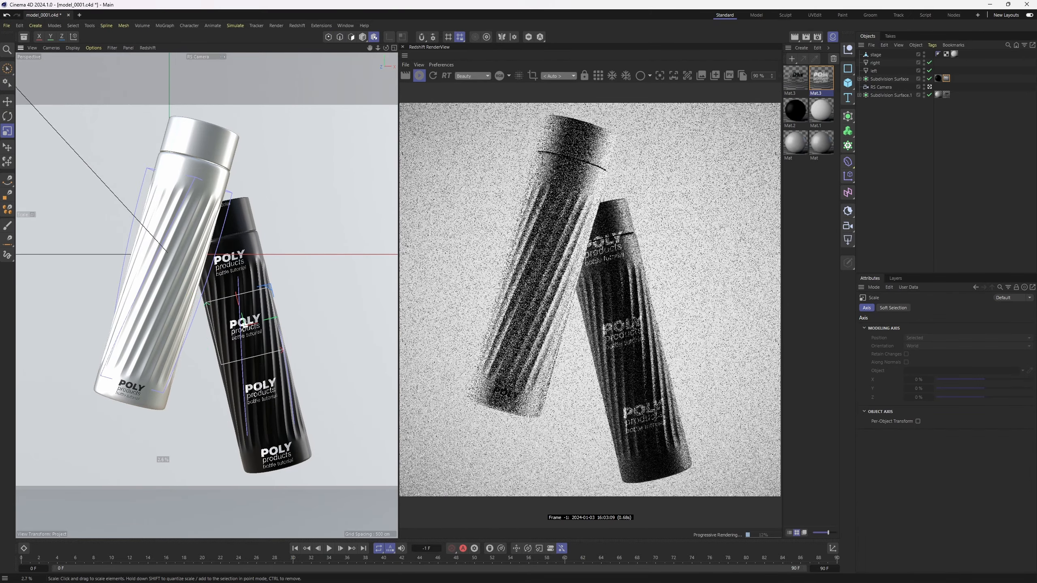
{"action": "key", "text": "e"}
{"action": "left_click_drag", "start_coordinate": [234, 282], "coordinate": [249, 408]}
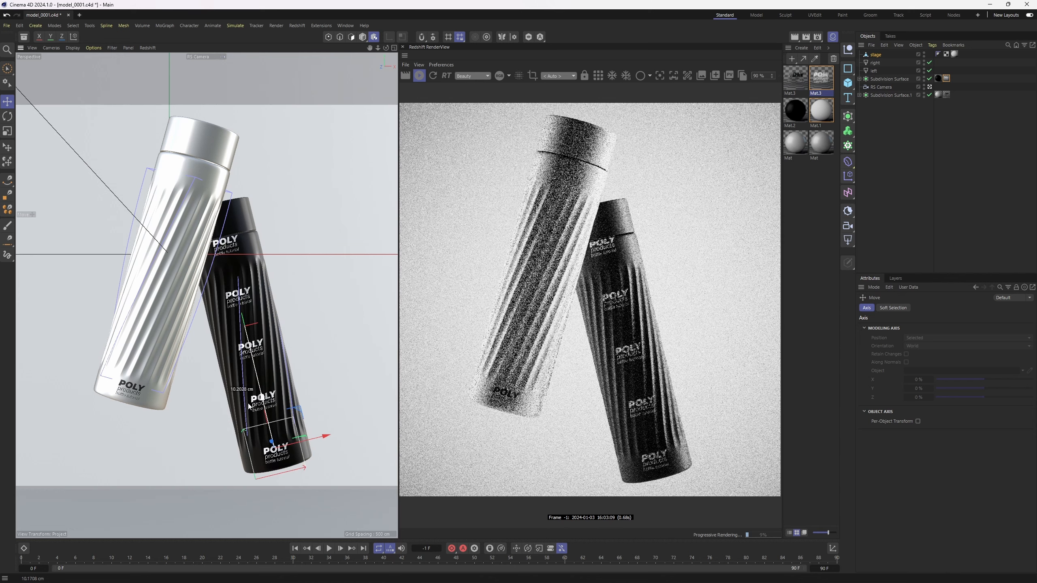
Disable tiling on the dark bottle's label and fine-tune its position near the base.
{"action": "left_click", "coordinate": [946, 78]}
{"action": "left_click", "coordinate": [910, 380]}
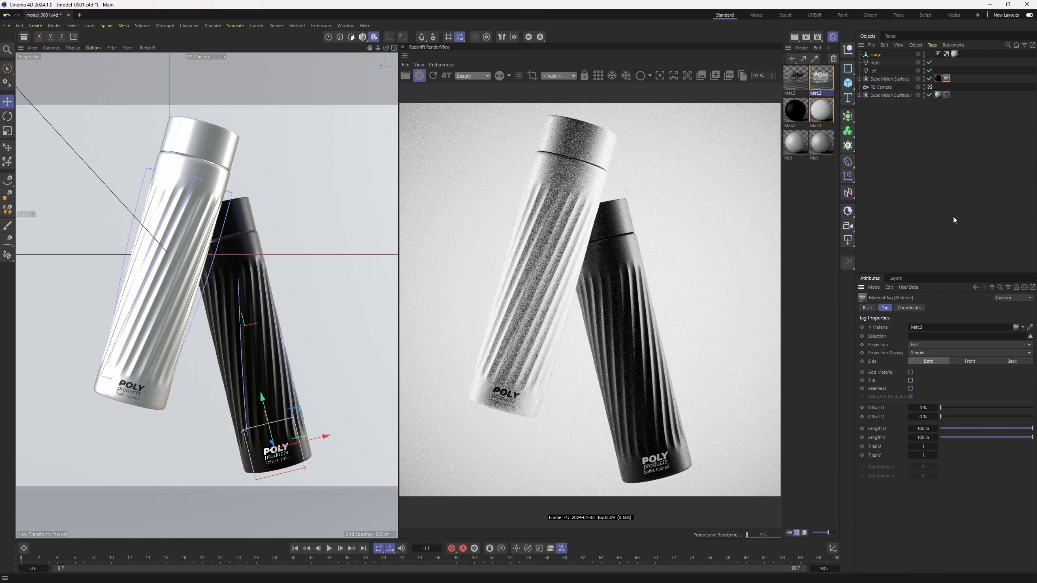
{"action": "left_click_drag", "start_coordinate": [262, 397], "coordinate": [261, 396]}
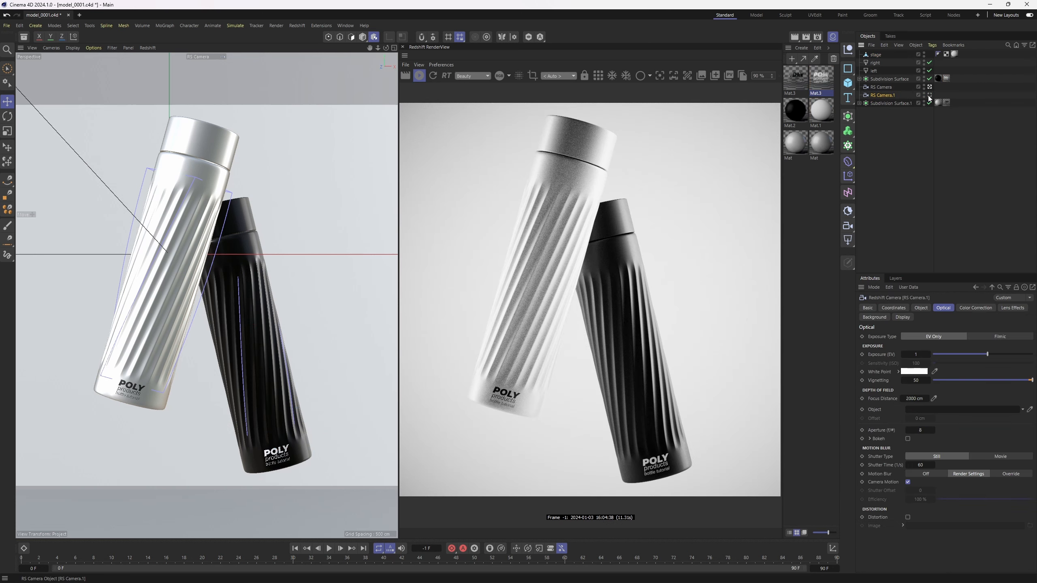
Look through RS Camera.1, orbit it to a lower angle on the bottles, and return to the RS Camera view.
{"action": "left_click", "coordinate": [929, 95]}
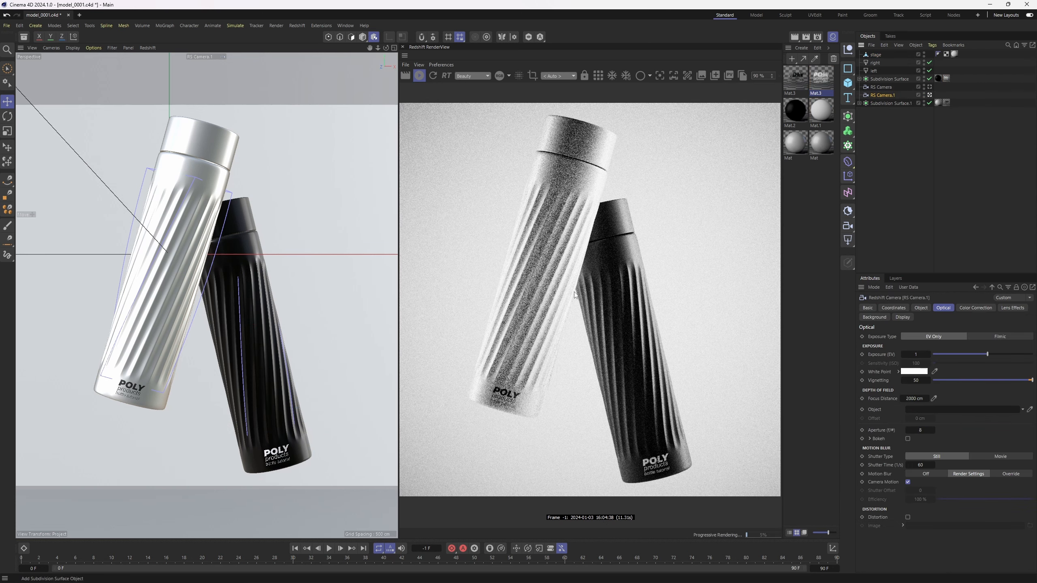
{"action": "left_click_drag", "start_coordinate": [232, 303], "coordinate": [252, 281], "text": "alt"}
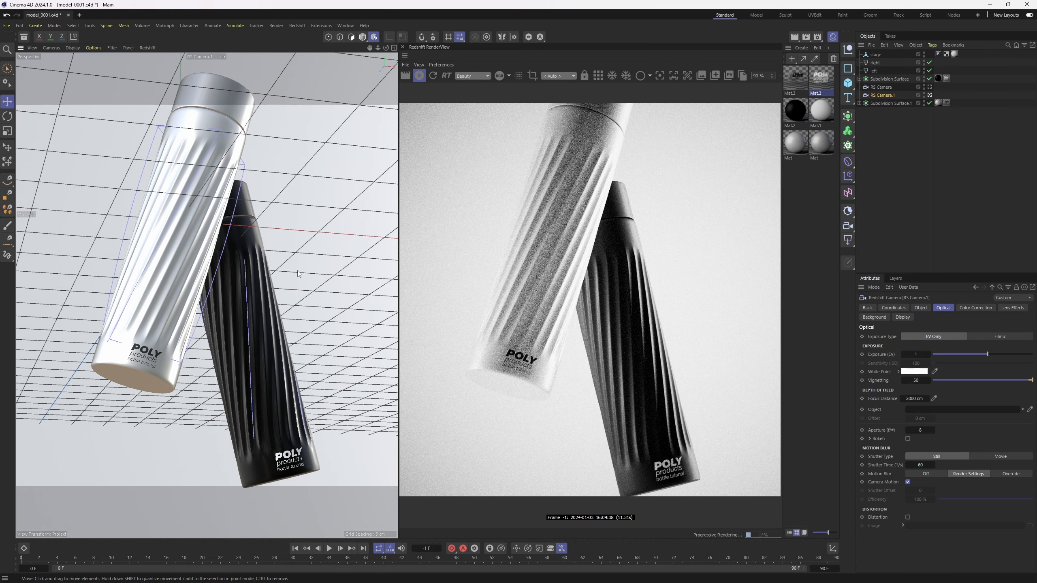
{"action": "left_click", "coordinate": [930, 87]}
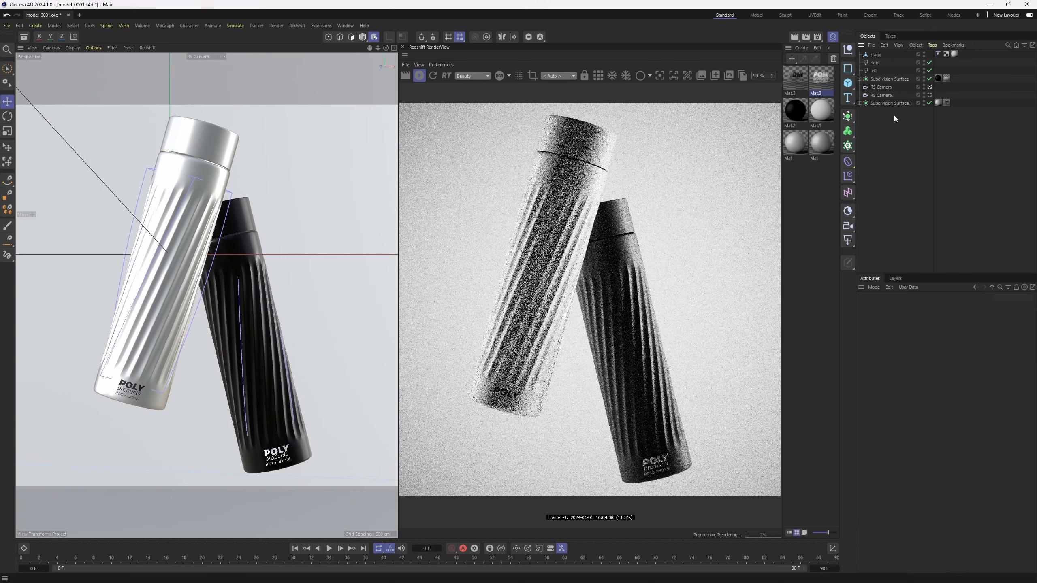
Try bucket rendering in the Redshift RenderView and switch back to progressive rendering.
{"action": "left_click", "coordinate": [596, 77]}
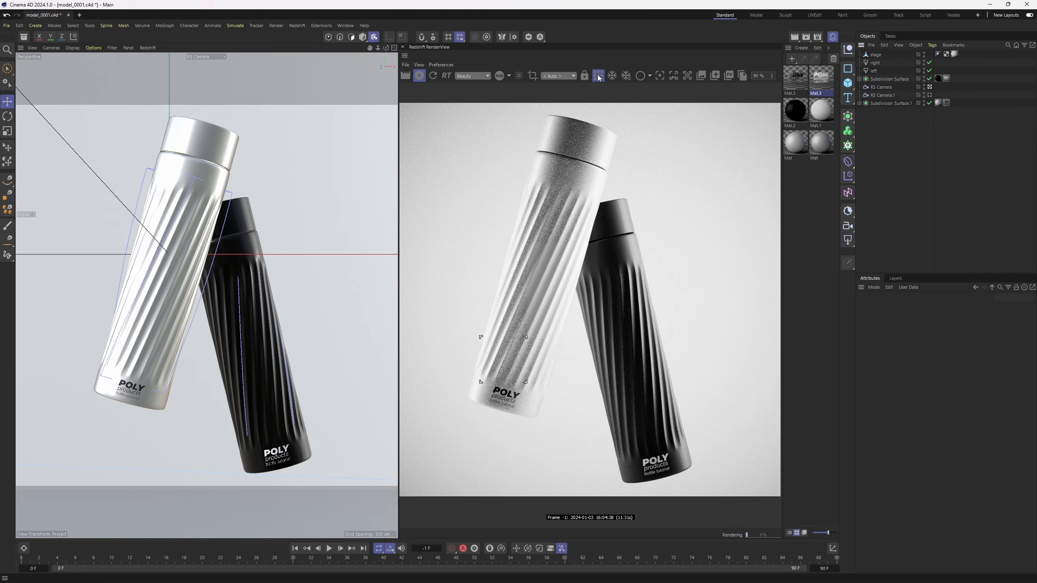
{"action": "left_click", "coordinate": [598, 76]}
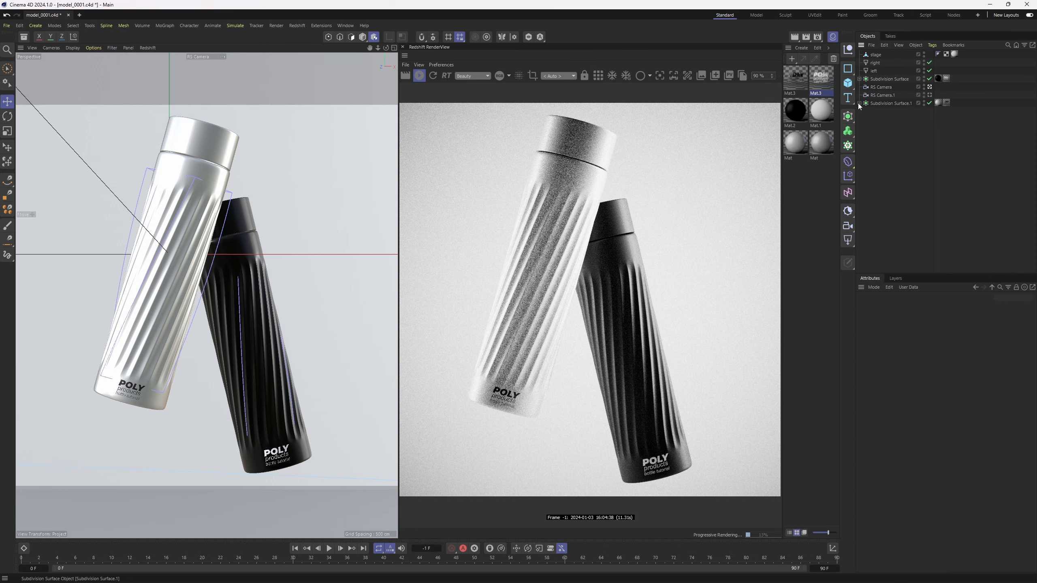
Scale up the dark bottle's Twist deformer along the bottle's length in model mode.
{"action": "left_click", "coordinate": [859, 80]}
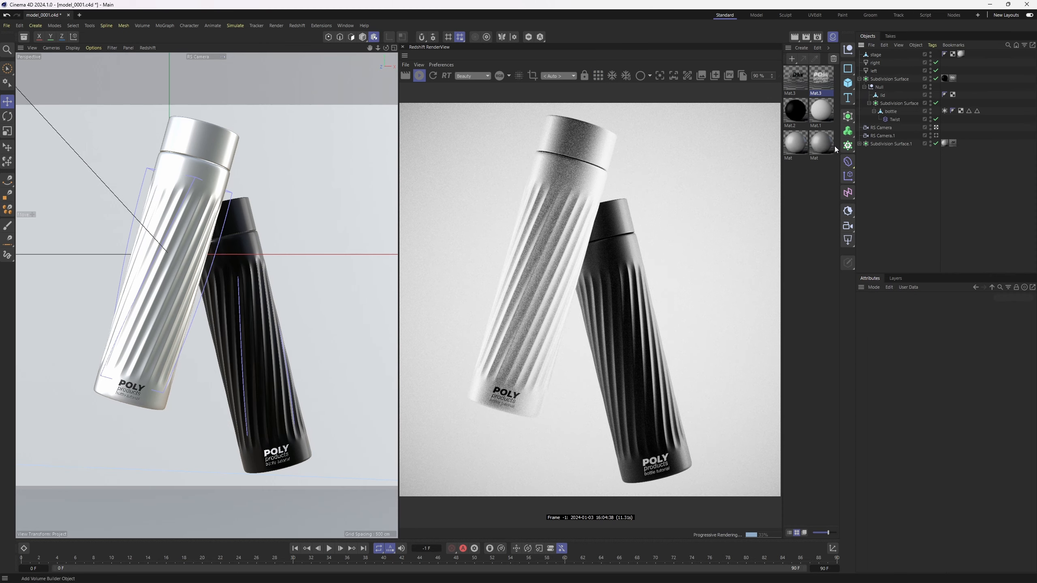
{"action": "left_click", "coordinate": [895, 119]}
{"action": "left_click", "coordinate": [363, 37]}
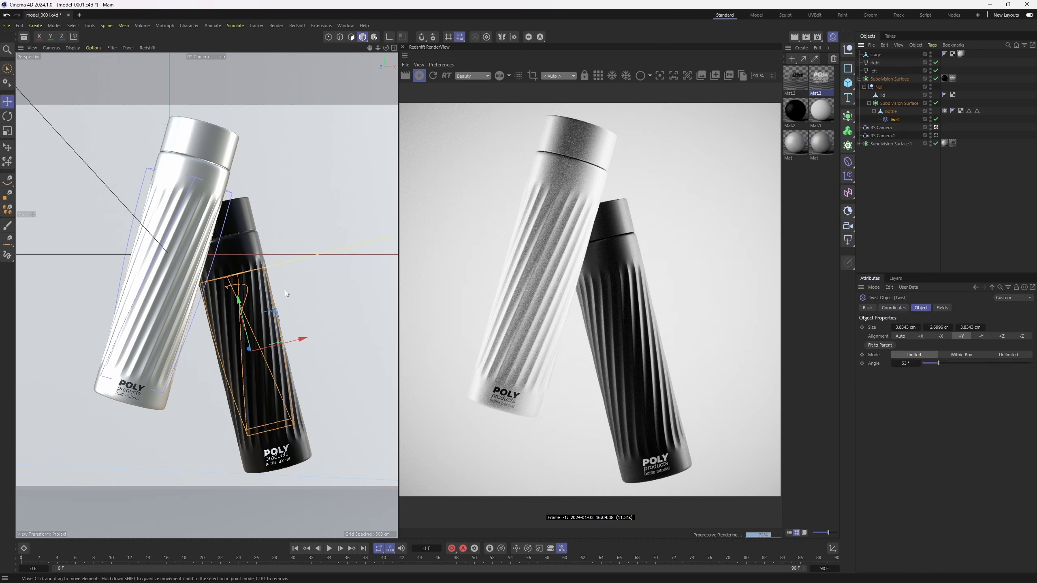
{"action": "key", "text": "t"}
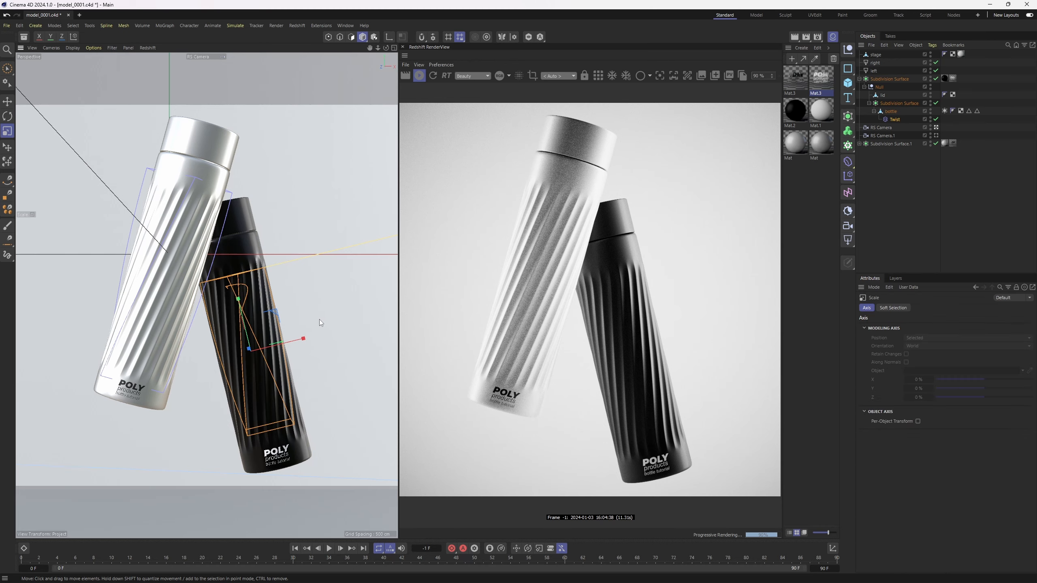
{"action": "left_click_drag", "start_coordinate": [239, 301], "coordinate": [236, 284]}
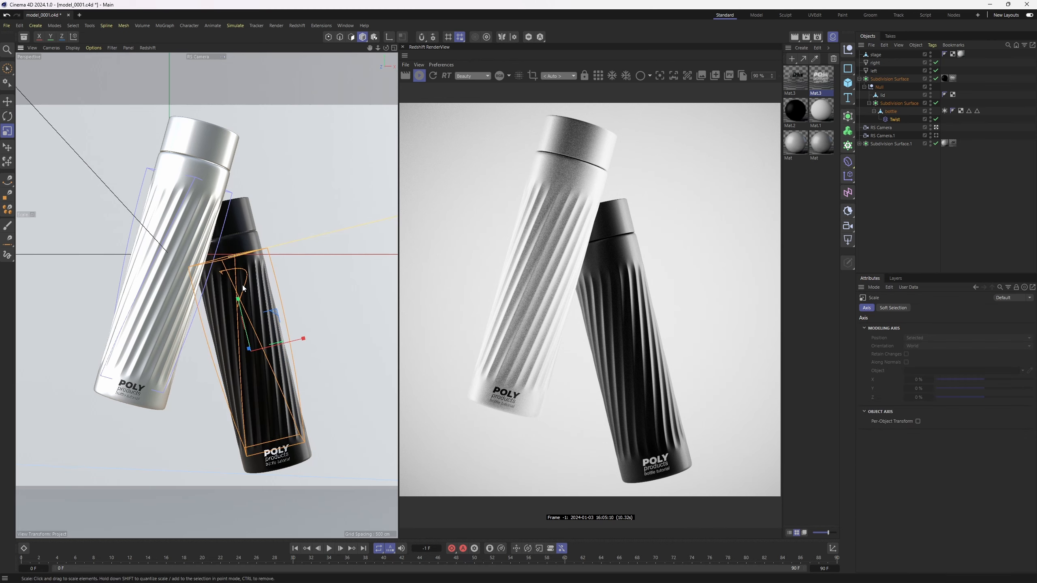
Recall the dark bottle's stored edge selection to examine the flute edges against the Twist deformer, and deselect everything.
{"action": "double_click", "coordinate": [969, 113]}
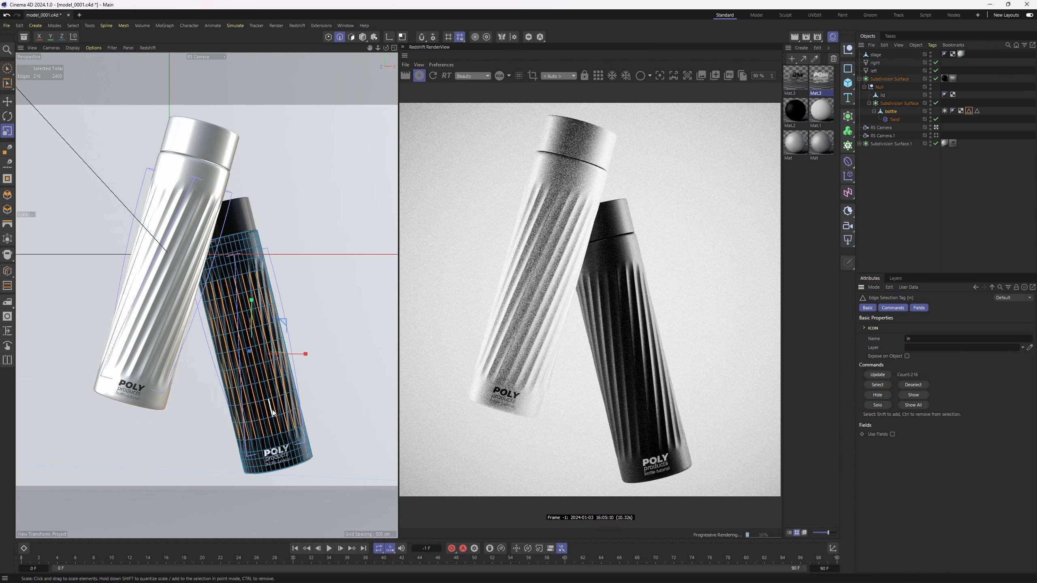
{"action": "left_click_drag", "start_coordinate": [273, 412], "coordinate": [288, 415]}
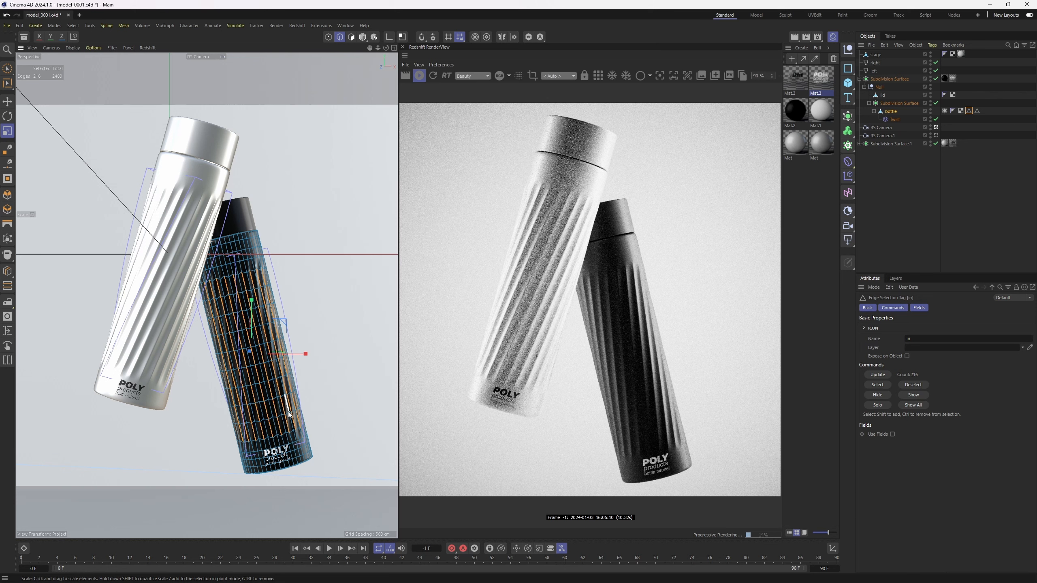
{"action": "left_click", "coordinate": [968, 208]}
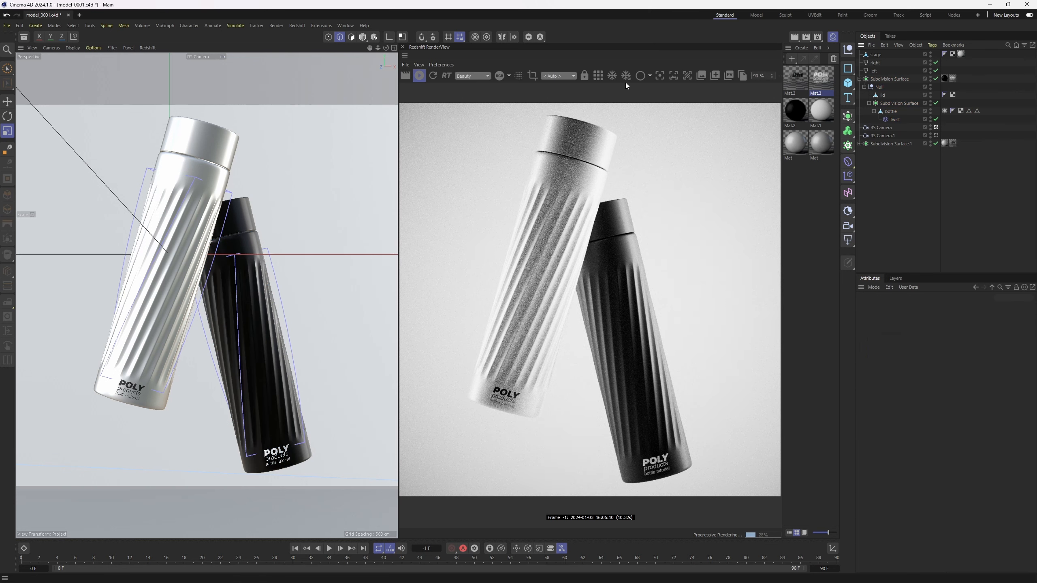
Render the RS Camera view with bucket rendering in the Redshift RenderView.
{"action": "left_click", "coordinate": [596, 80]}
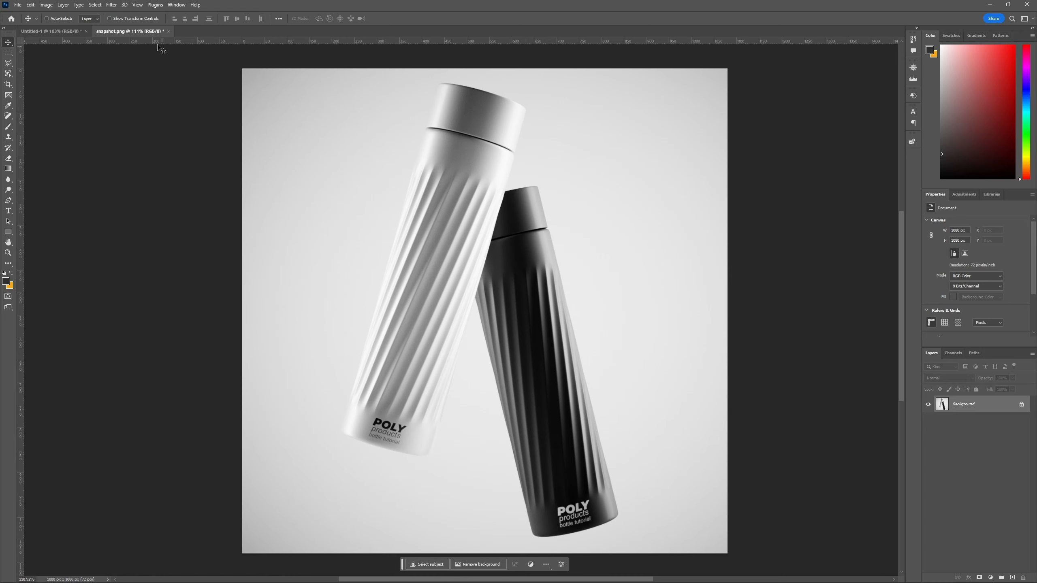
In Photoshop, sharpen snapshot.png with an Unsharp Mask of 50% amount, 1.0 pixel radius and threshold 0.
{"action": "left_click", "coordinate": [111, 4]}
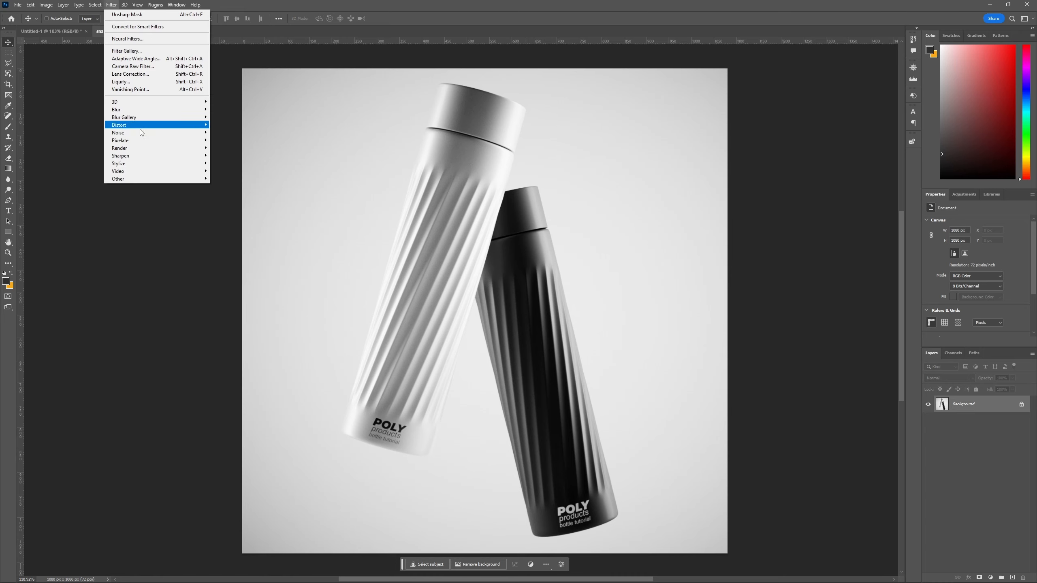
{"action": "mouse_move", "coordinate": [140, 159]}
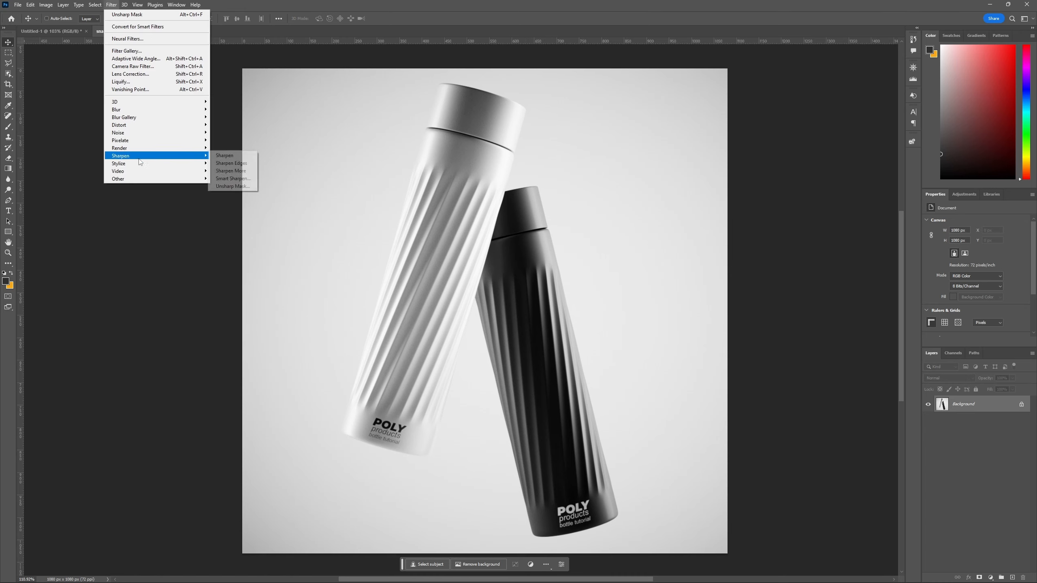
{"action": "left_click", "coordinate": [239, 189]}
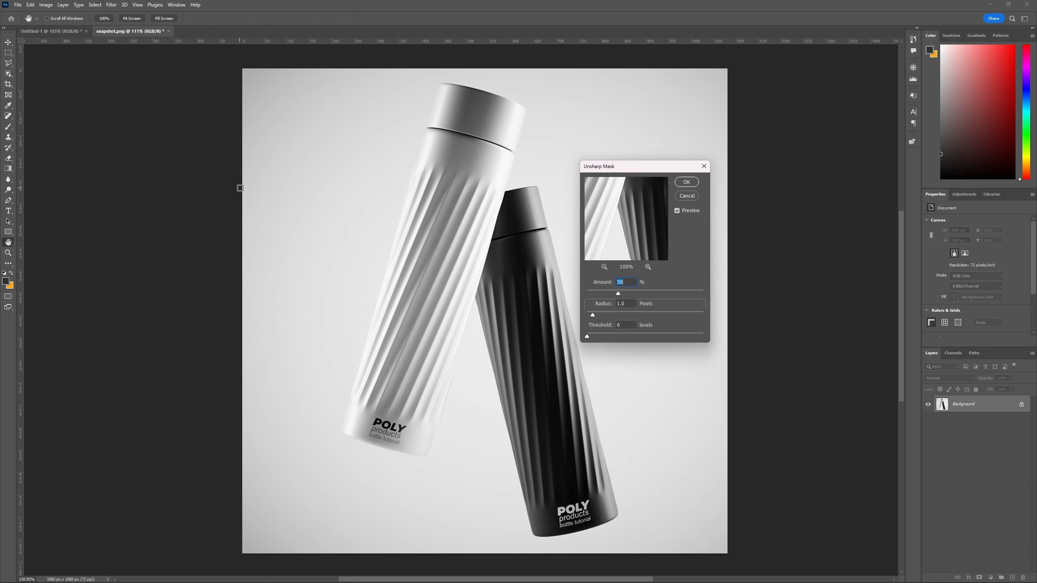
{"action": "left_click", "coordinate": [687, 182]}
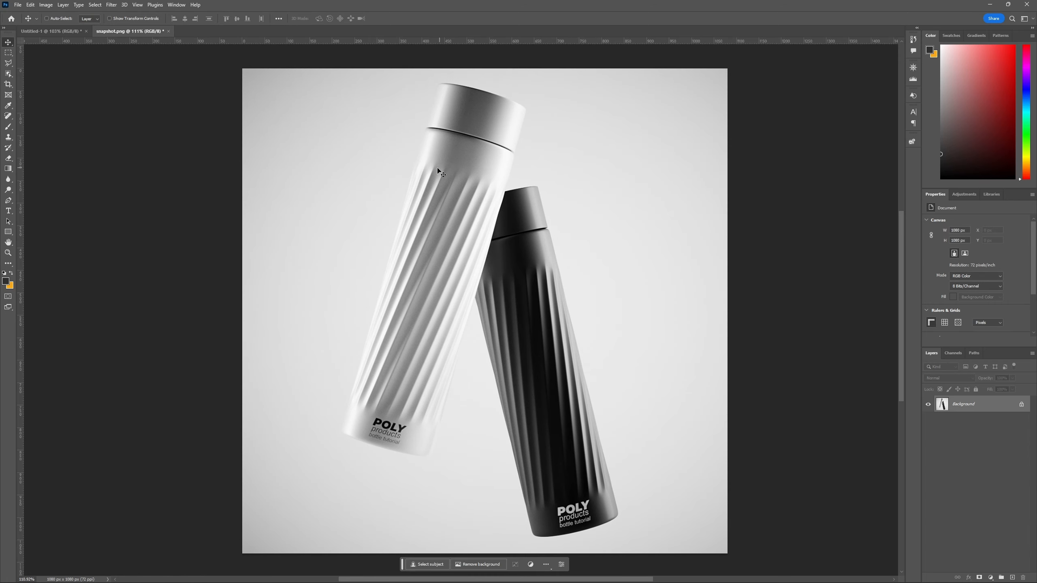